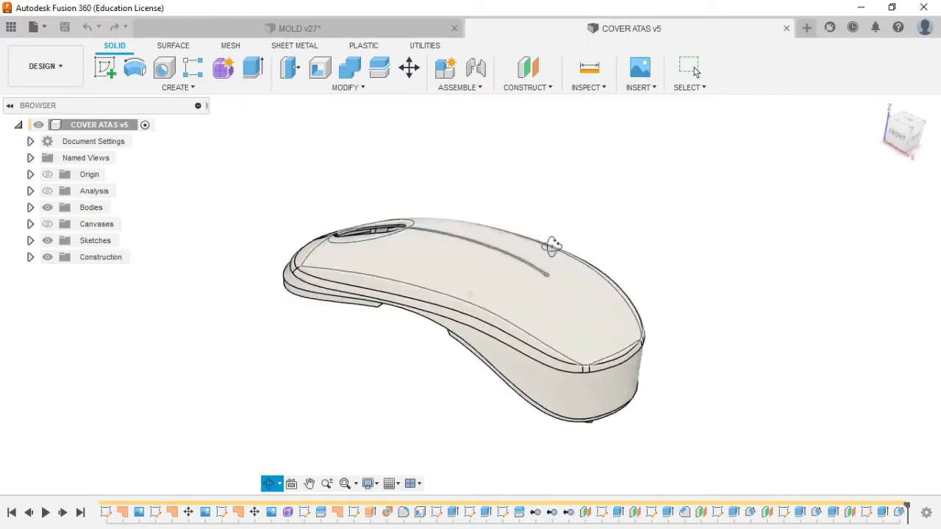
Examine the mouse top cover from the outside and underside, including its wheel opening, centre slot, bosses and clips.
key("Escape")
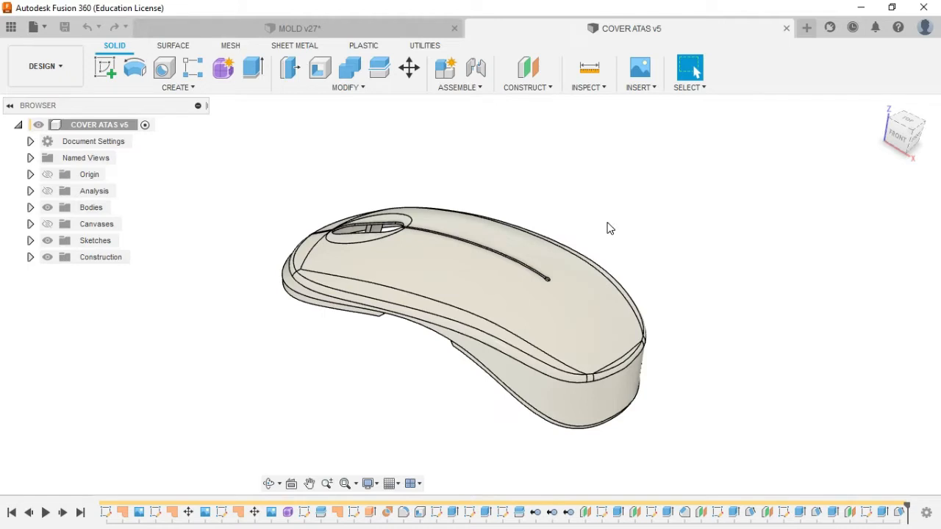
middle_click_drag(543, 234, 609, 237, "shift")
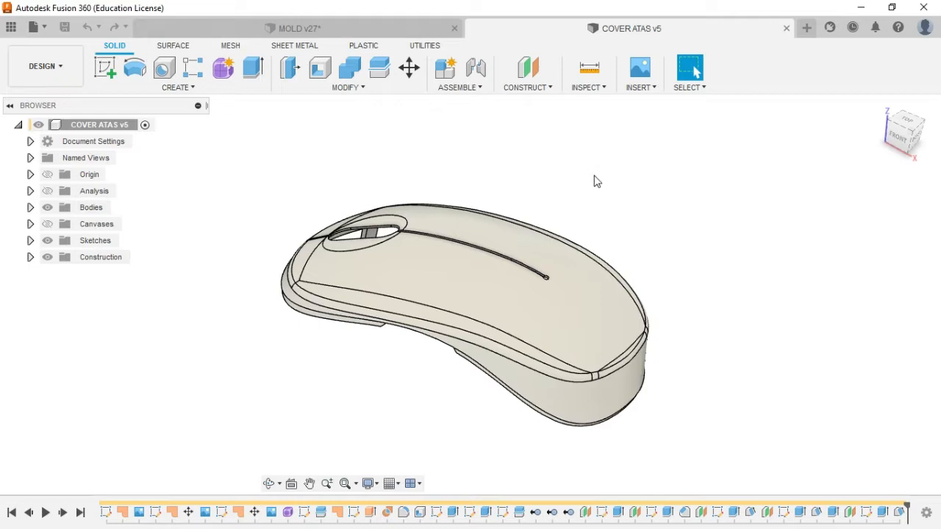
middle_click_drag(594, 214, 641, 165, "shift")
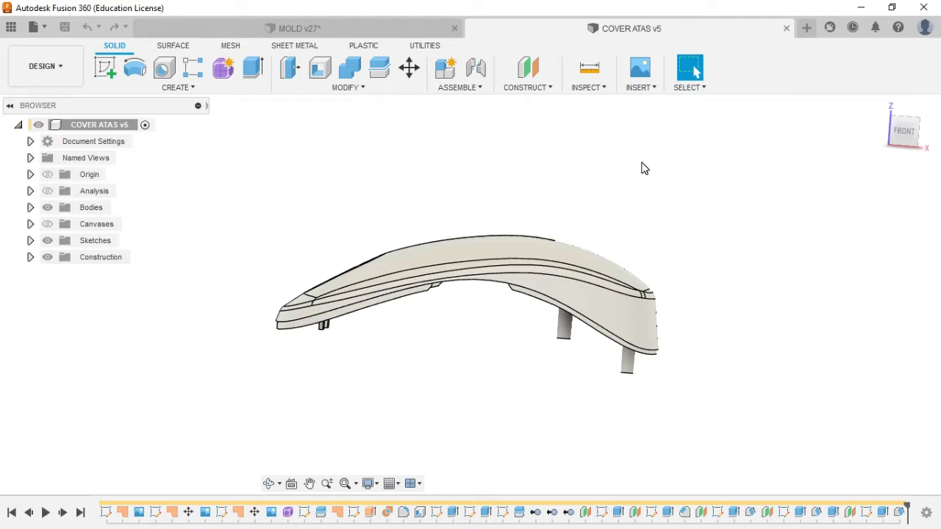
middle_click_drag(640, 169, 604, 231, "shift")
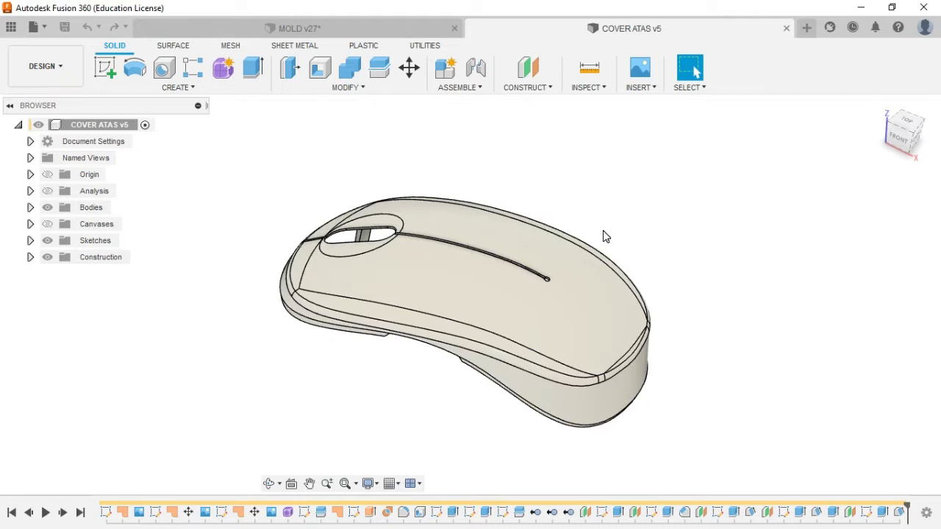
middle_click_drag(605, 235, 647, 218, "shift")
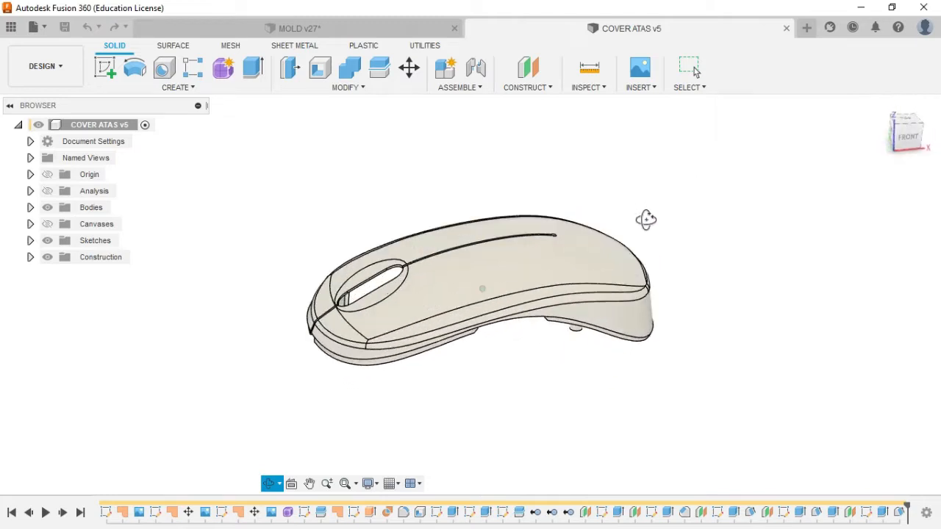
scroll(441, 368, "up", 5)
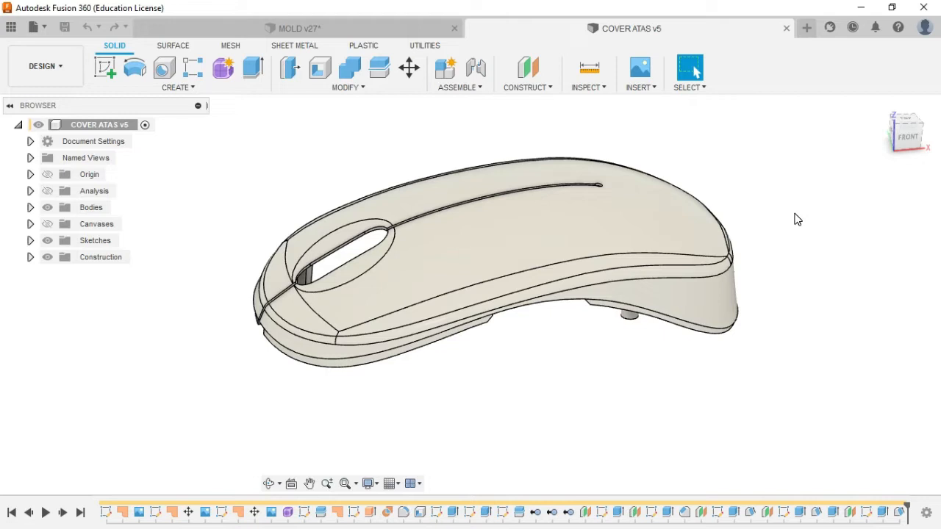
middle_click_drag(769, 243, 763, 220, "shift")
middle_click_drag(675, 314, 684, 231, "shift")
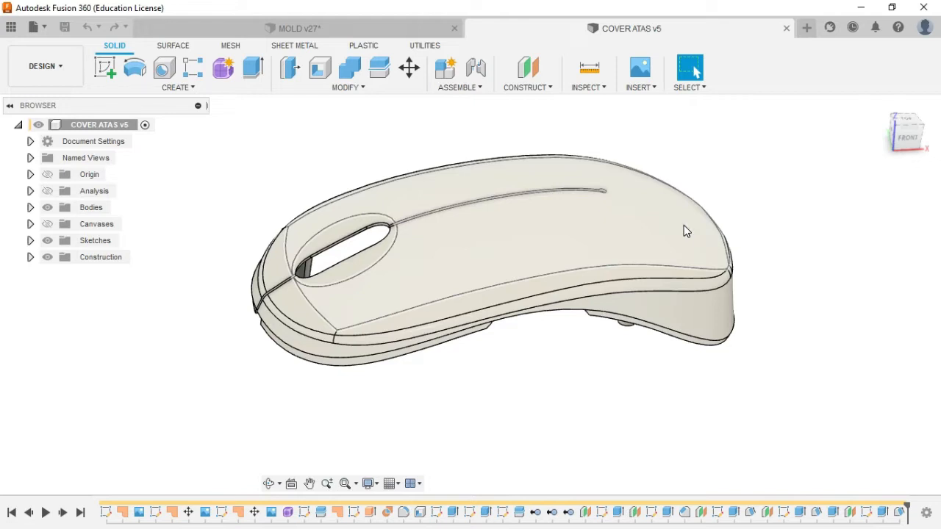
middle_click_drag(682, 244, 634, 263, "shift")
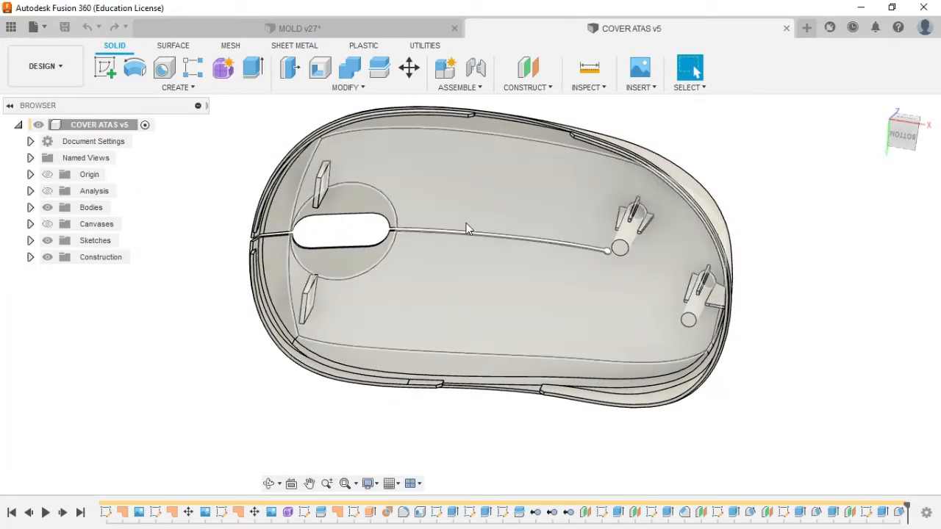
middle_click_drag(516, 194, 531, 326, "shift")
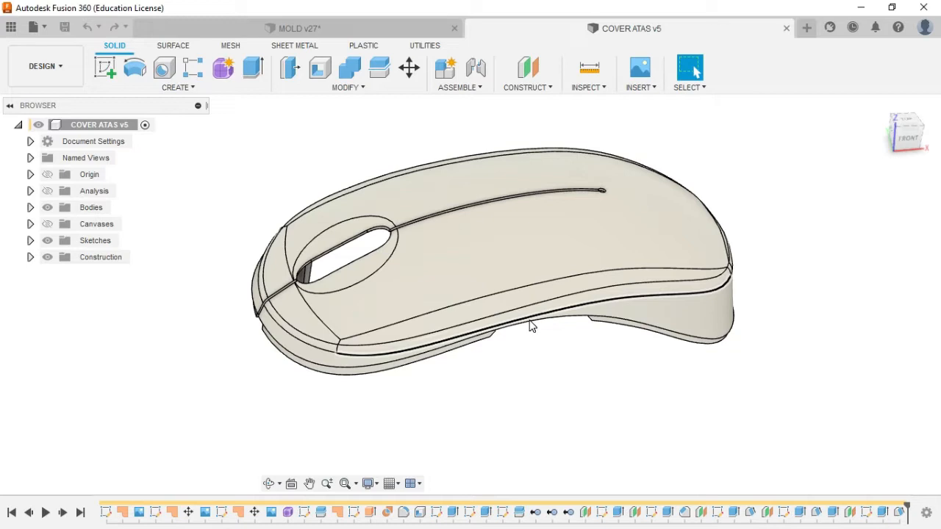
middle_click_drag(541, 331, 649, 289, "shift")
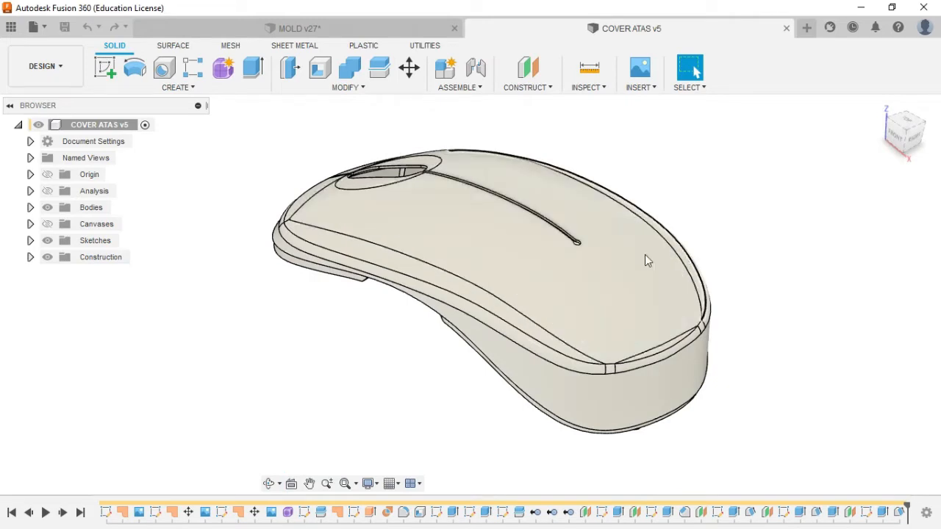
middle_click_drag(721, 266, 745, 258, "shift")
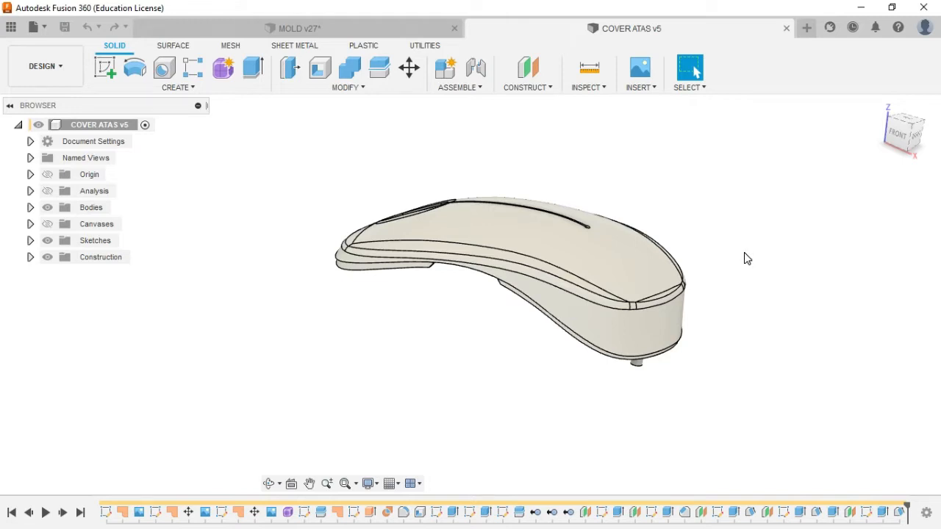
middle_click_drag(745, 258, 758, 273, "shift")
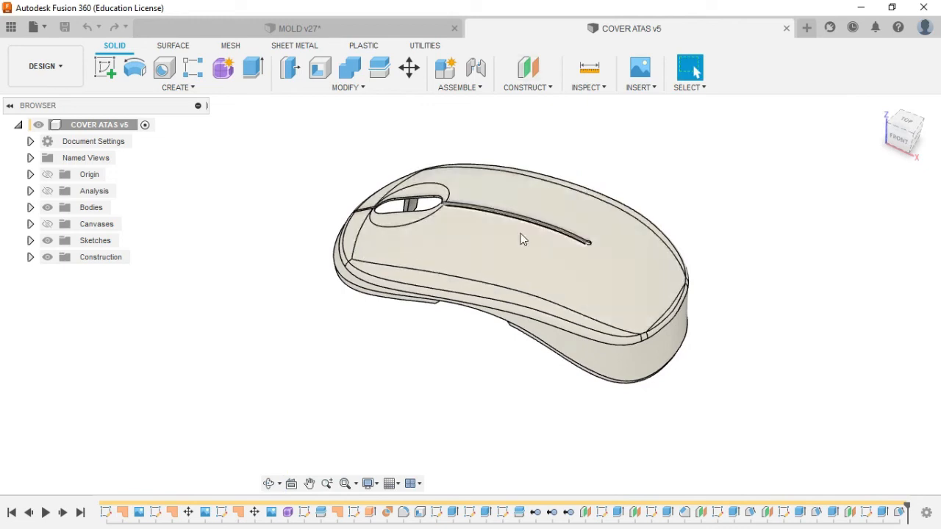
middle_click_drag(503, 234, 454, 236, "shift")
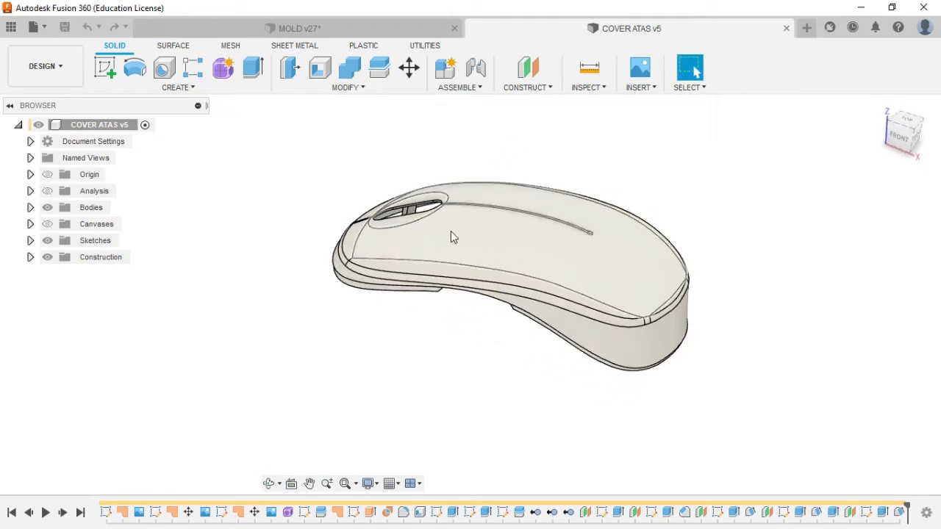
Switch to the MOLD v27 document and inspect the mold assembly's plates and ejector side.
left_click(338, 29)
middle_click_drag(507, 197, 542, 193, "shift")
middle_click_drag(456, 173, 596, 188, "shift")
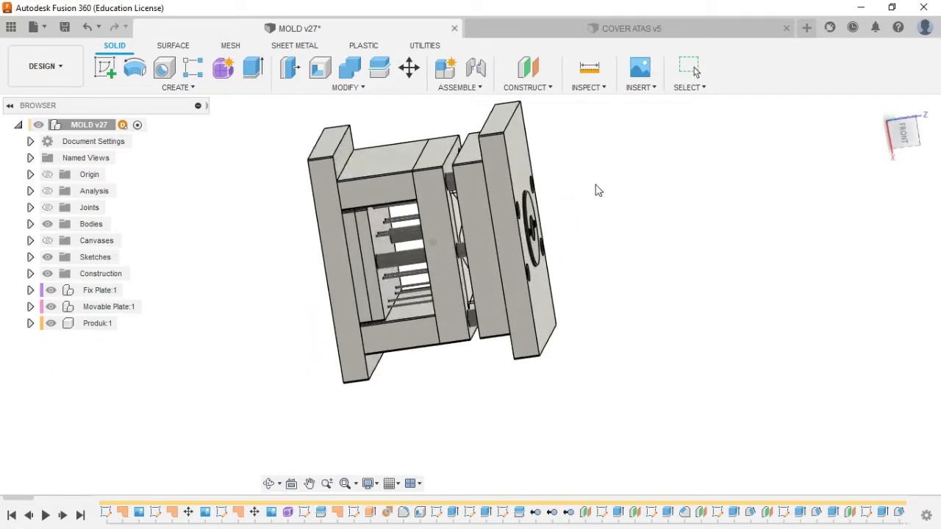
scroll(480, 202, "up", 5)
scroll(472, 199, "down", 2)
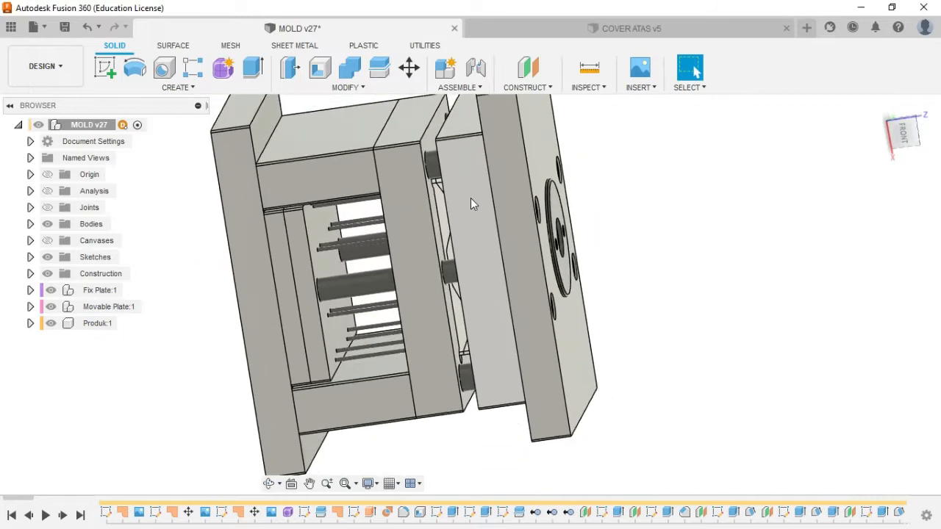
scroll(464, 187, "down", 2)
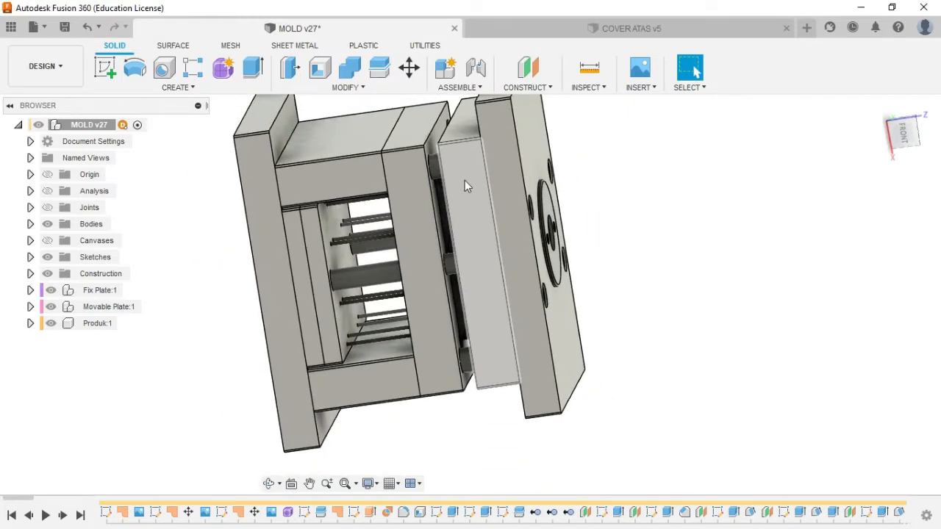
Slide the movable half of the mold away from the fixed half and back toward it along the guide pins.
left_click_drag(463, 191, 402, 185)
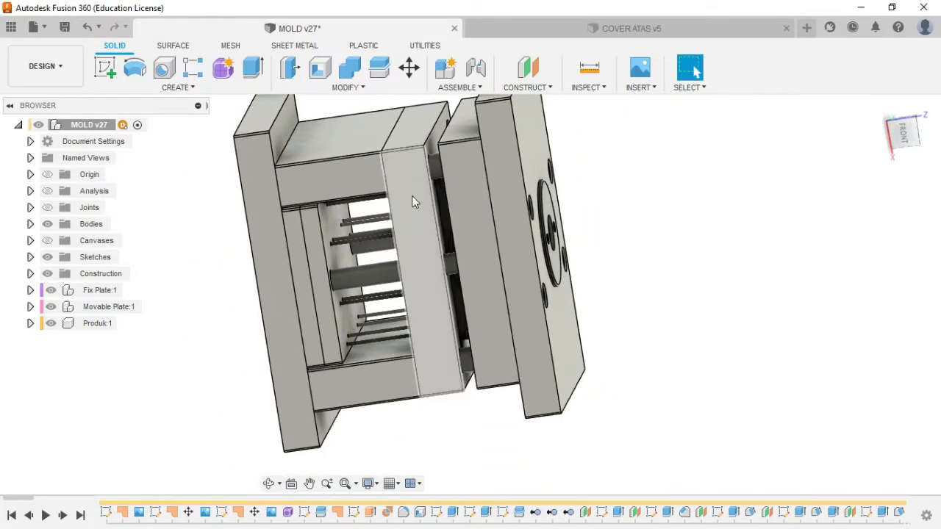
middle_click_drag(409, 206, 492, 187, "shift")
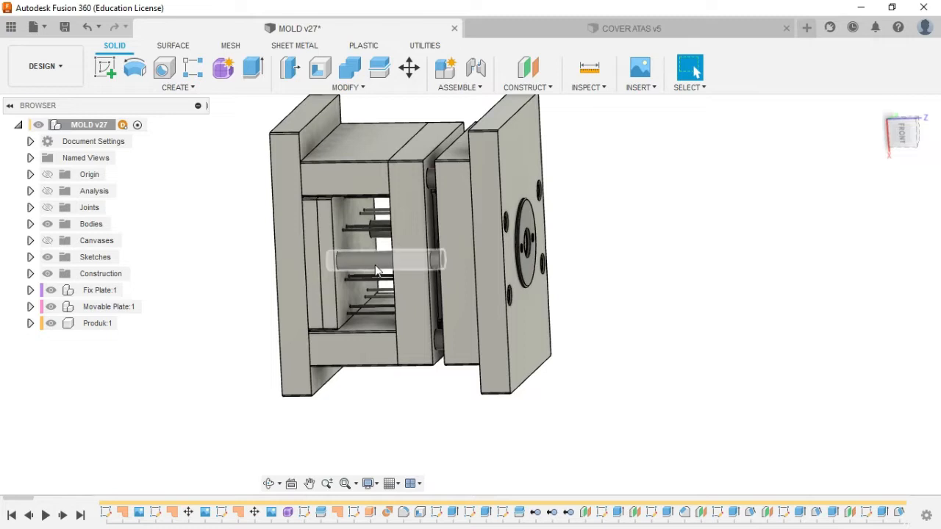
middle_click_drag(619, 236, 605, 243, "shift")
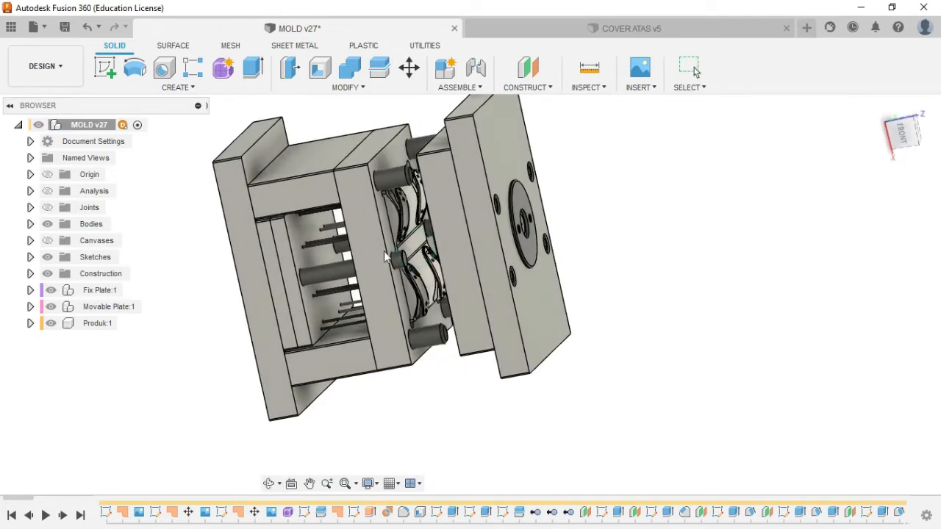
middle_click_drag(490, 221, 507, 205, "shift")
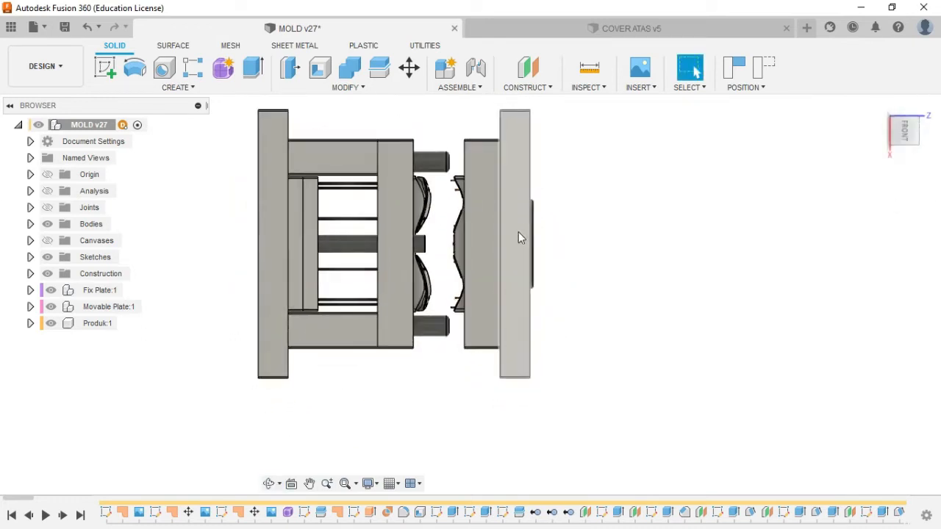
scroll(518, 238, "down", 4)
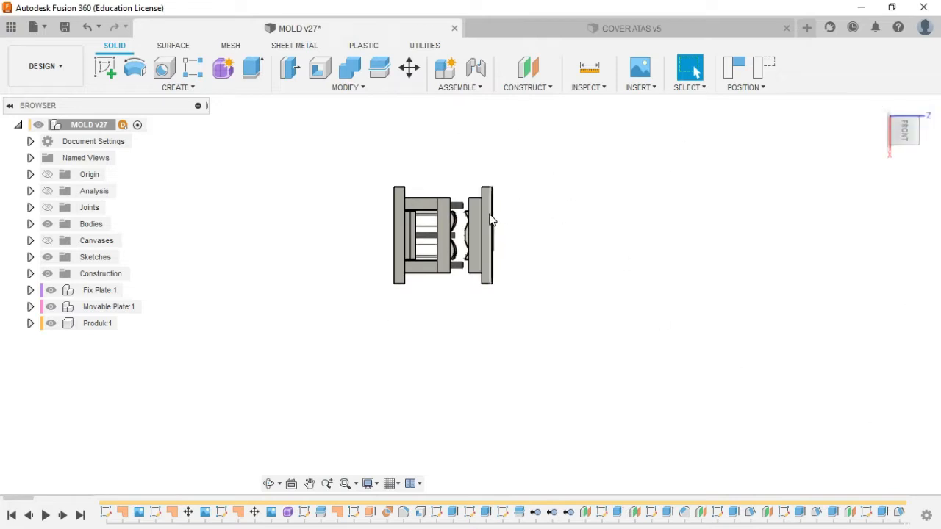
scroll(491, 219, "up", 5)
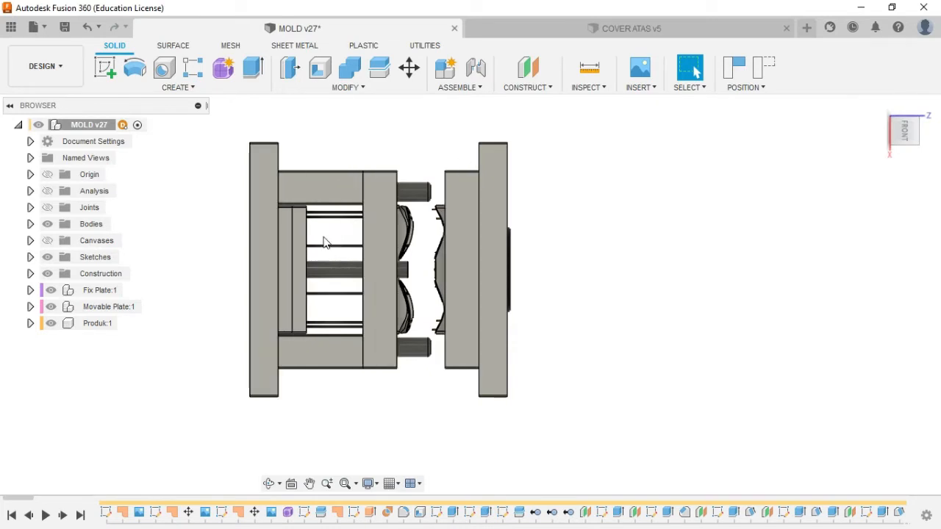
left_click_drag(402, 272, 435, 268)
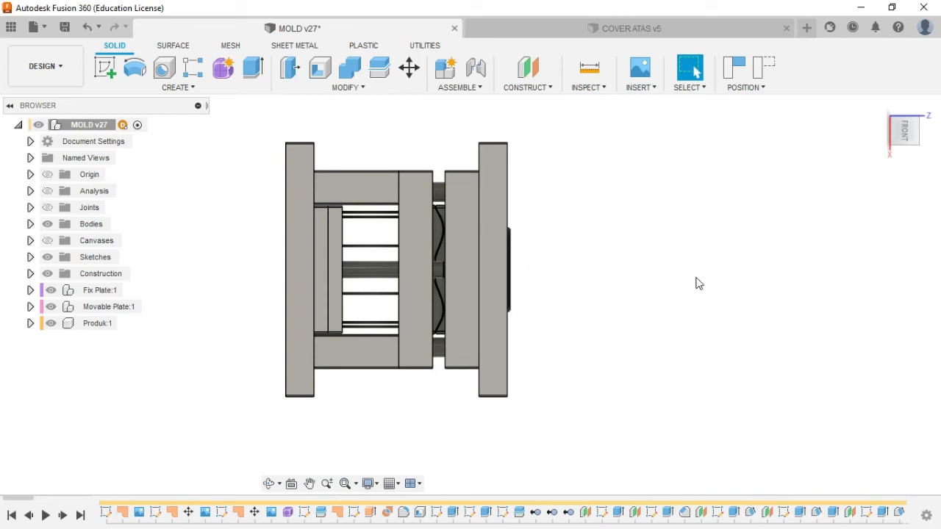
Examine the sprue opening in the locating ring and the four products with their runners on the fixed plate's parting face.
middle_click_drag(547, 281, 500, 275, "shift")
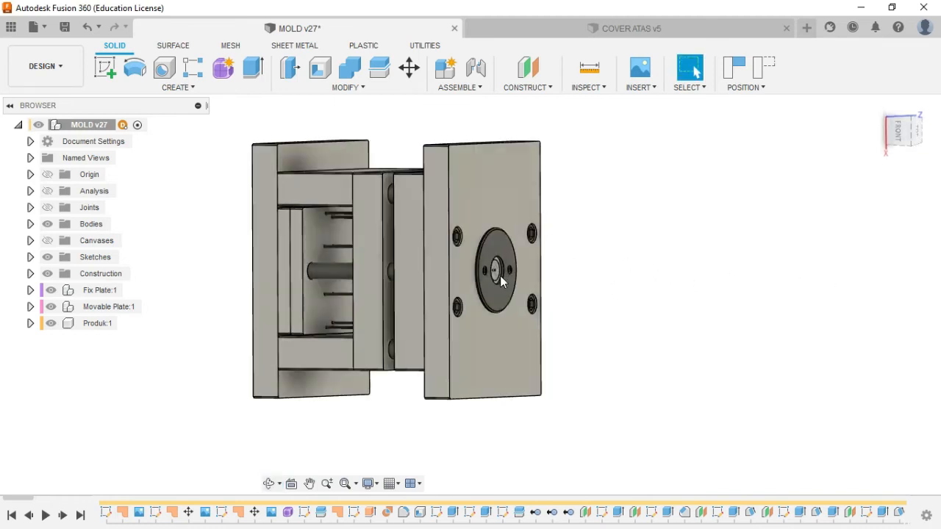
scroll(500, 276, "up", 5)
scroll(490, 264, "up", 2)
scroll(494, 259, "down", 6)
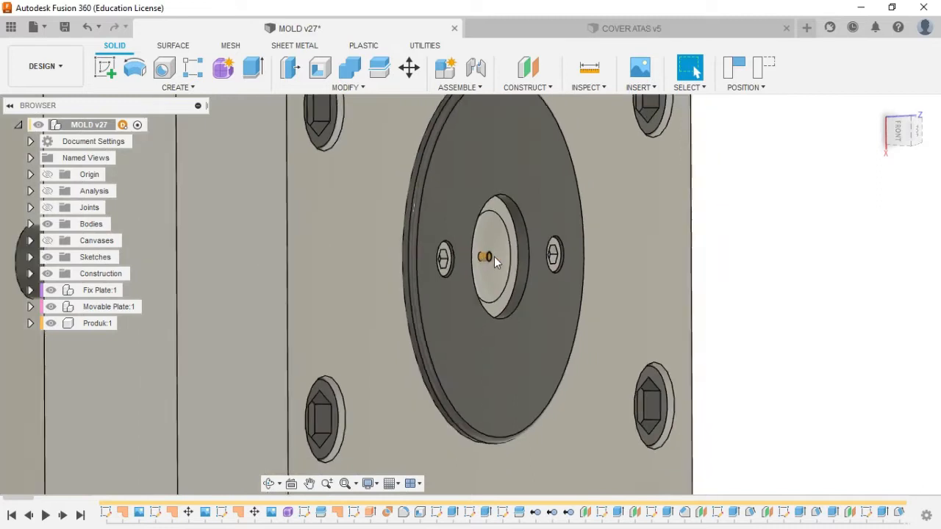
middle_click_drag(481, 259, 415, 175, "shift")
scroll(414, 175, "up", 2)
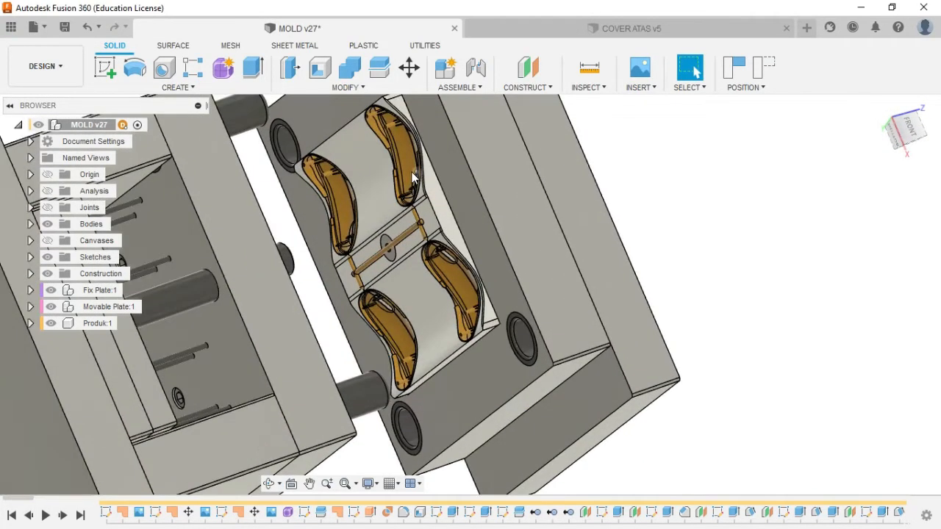
scroll(400, 171, "up", 3)
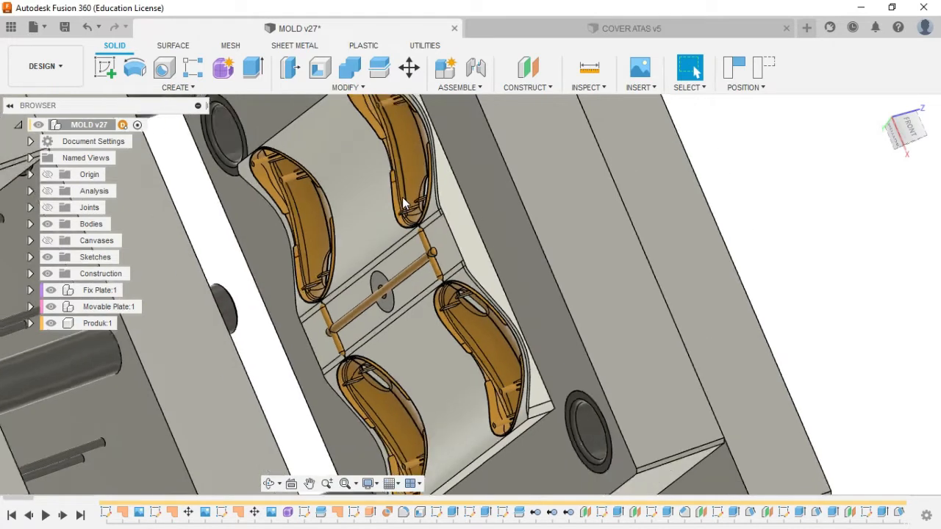
scroll(402, 197, "down", 2)
middle_click_drag(403, 209, 391, 252, "shift")
scroll(391, 252, "down", 2)
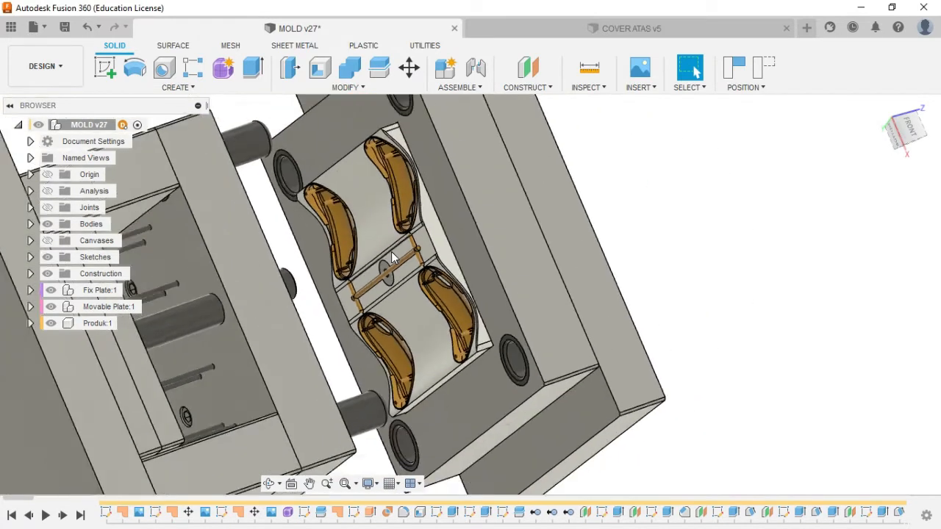
scroll(391, 251, "down", 3)
Slide the movable half against the fixed half to close the mold.
middle_click_drag(449, 226, 427, 197, "shift")
middle_click_drag(459, 235, 397, 296, "shift")
left_click_drag(396, 290, 405, 288)
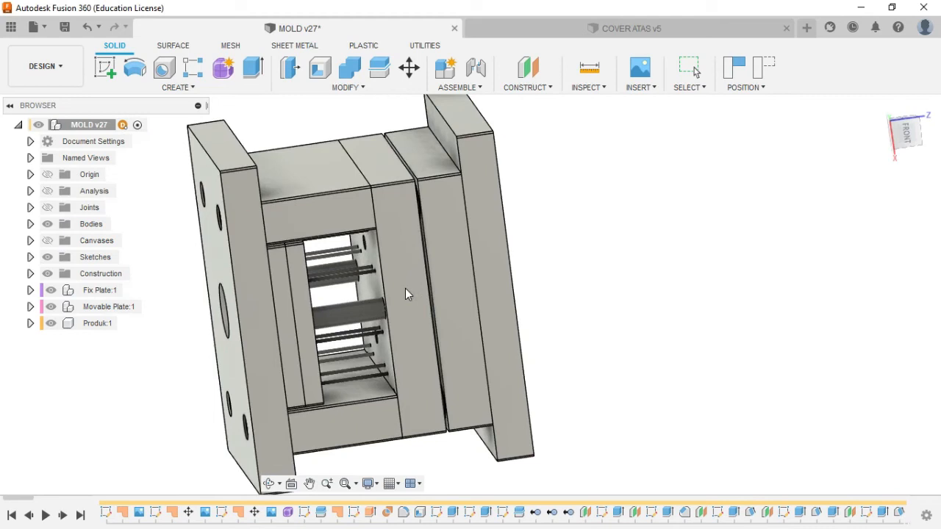
Examine the closed mold's plates, ejector pins and locating ring from the fixed plate side.
middle_click_drag(664, 263, 360, 287, "shift")
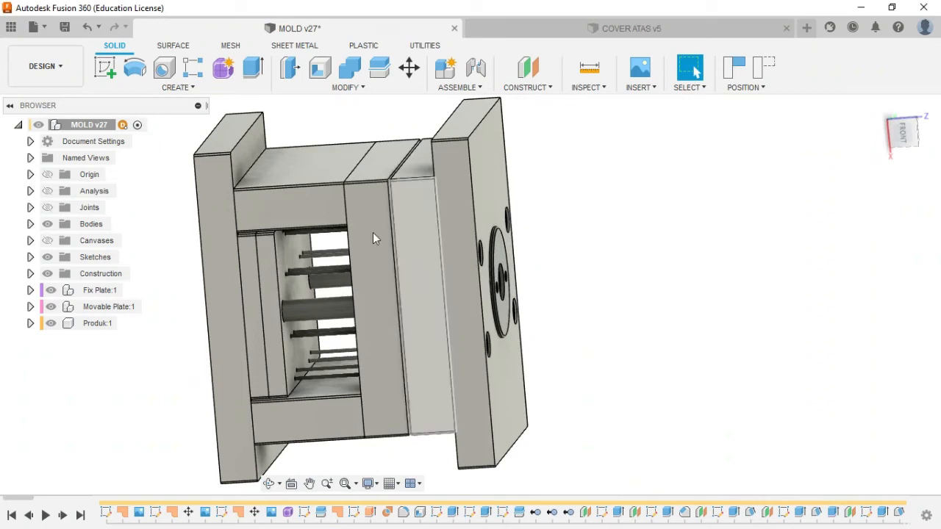
scroll(416, 266, "down", 3)
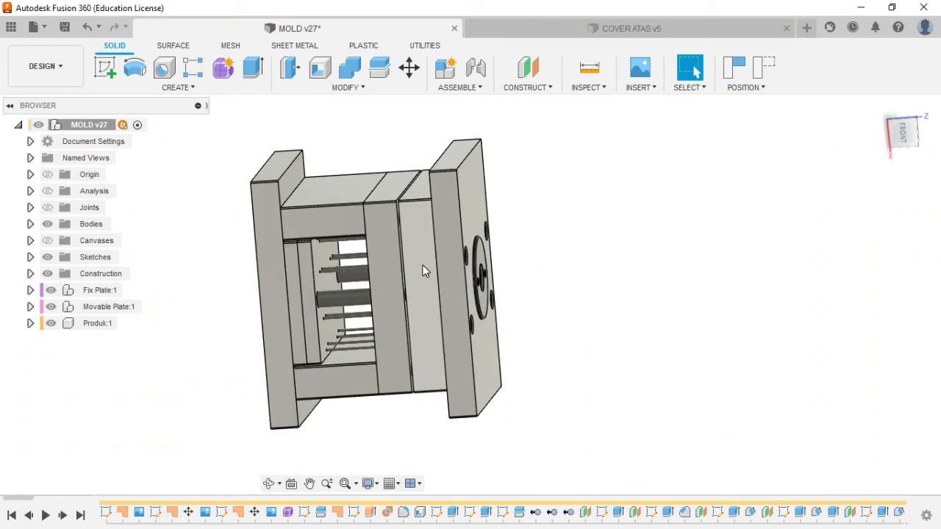
scroll(397, 265, "up", 2)
middle_click_drag(387, 269, 393, 174, "shift")
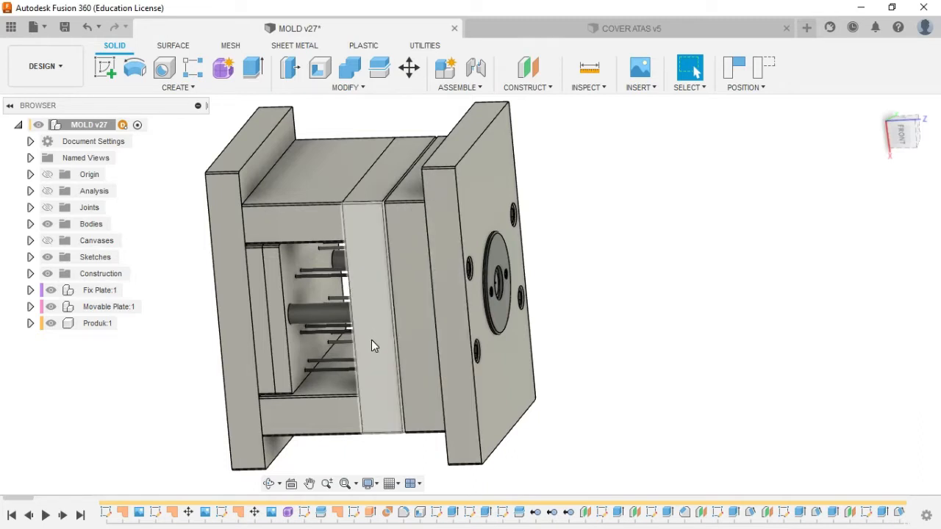
scroll(389, 298, "down", 4)
scroll(380, 304, "up", 4)
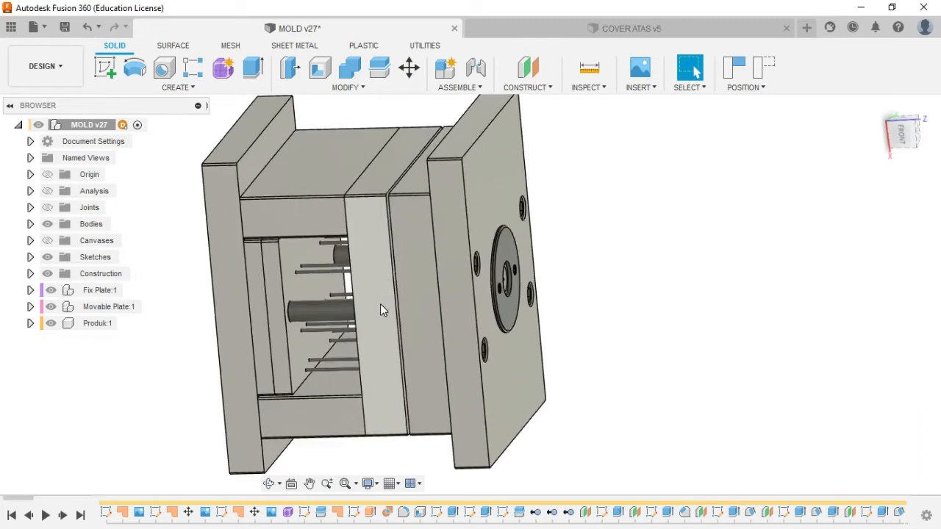
scroll(386, 248, "up", 1)
scroll(388, 230, "down", 3)
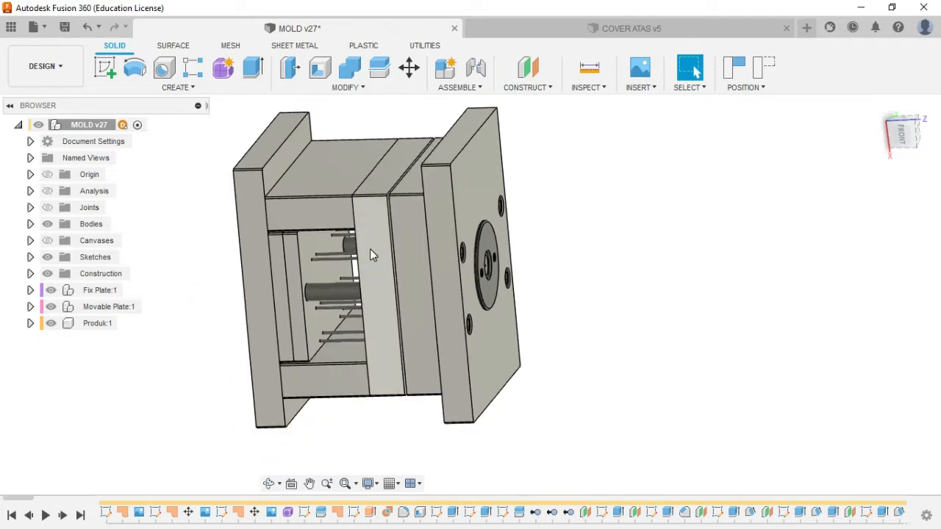
scroll(370, 248, "up", 1)
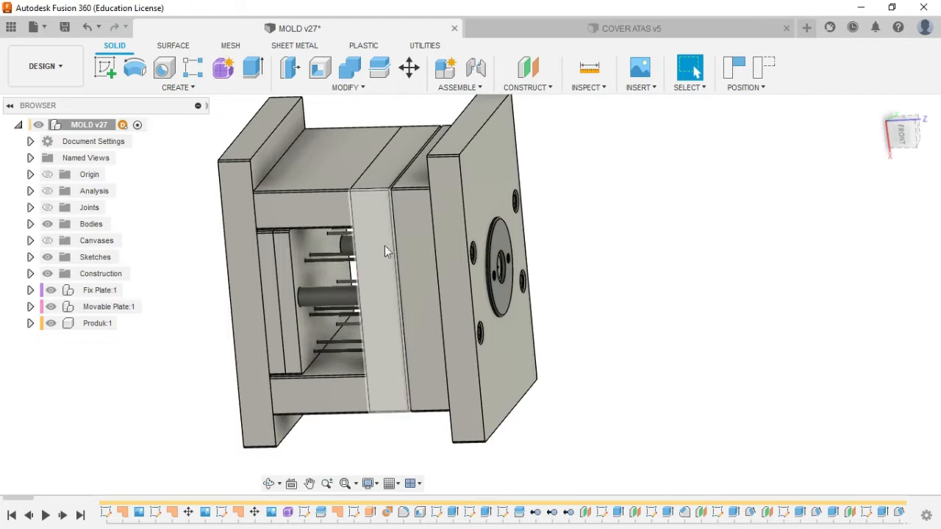
Slide the movable half away from the fixed half and transfer the products with their sprue onto the movable half's cores.
left_click(364, 249)
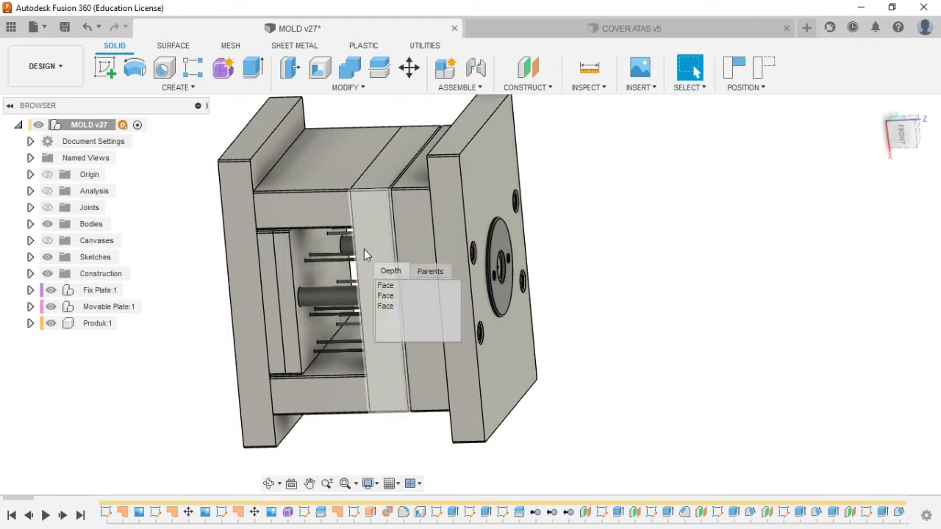
left_click_drag(367, 242, 259, 244)
middle_click_drag(356, 237, 421, 251, "shift")
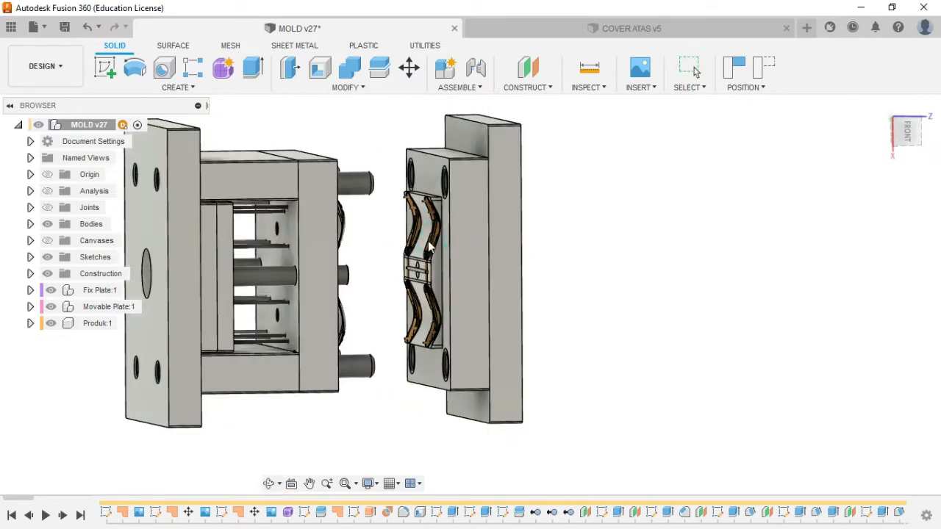
left_click_drag(426, 278, 340, 275)
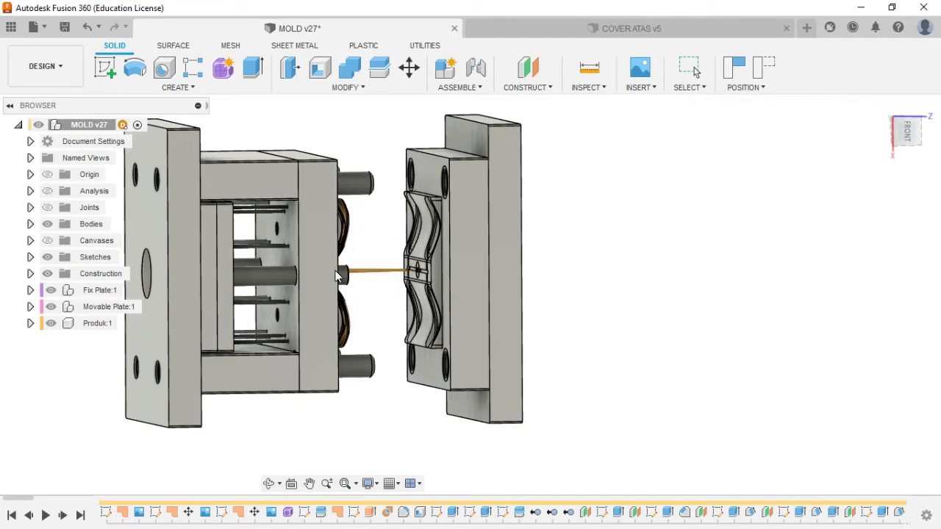
middle_click_drag(418, 270, 388, 272, "shift")
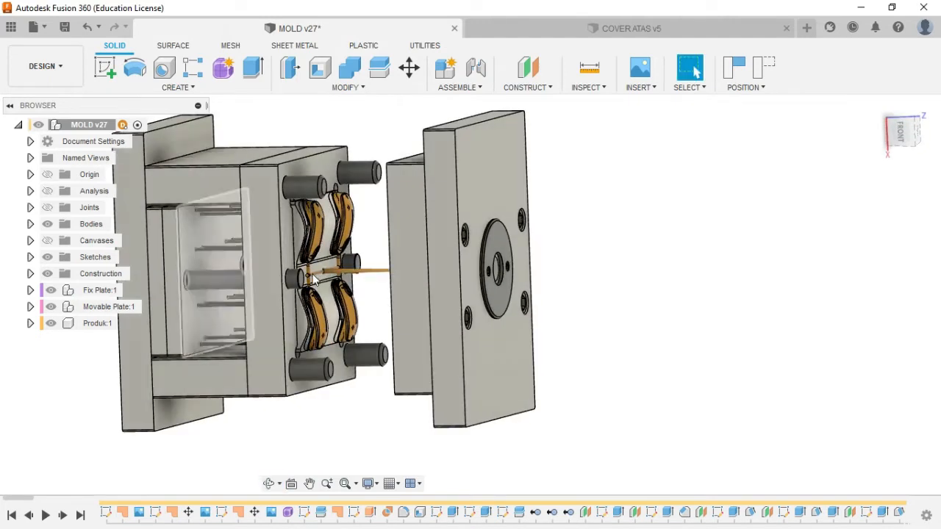
Advance the ejector plates toward the parting face and move the four products forward off the cores.
left_click_drag(163, 276, 186, 273)
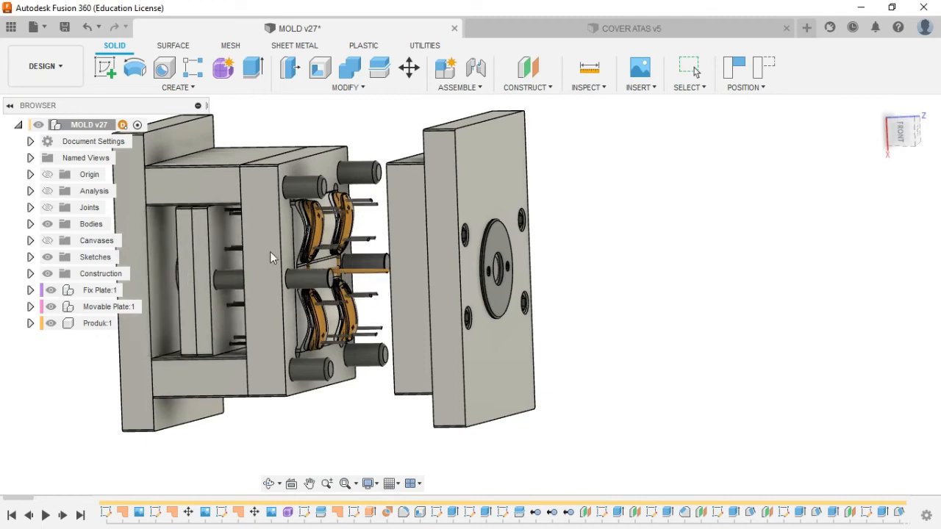
left_click_drag(305, 239, 370, 243)
mouse_move(370, 381)
middle_mouse_down("shift")
mouse_move(397, 363)
mouse_move(359, 389)
mouse_move(356, 377)
mouse_move(370, 378)
mouse_move(364, 383)
middle_mouse_up("shift")
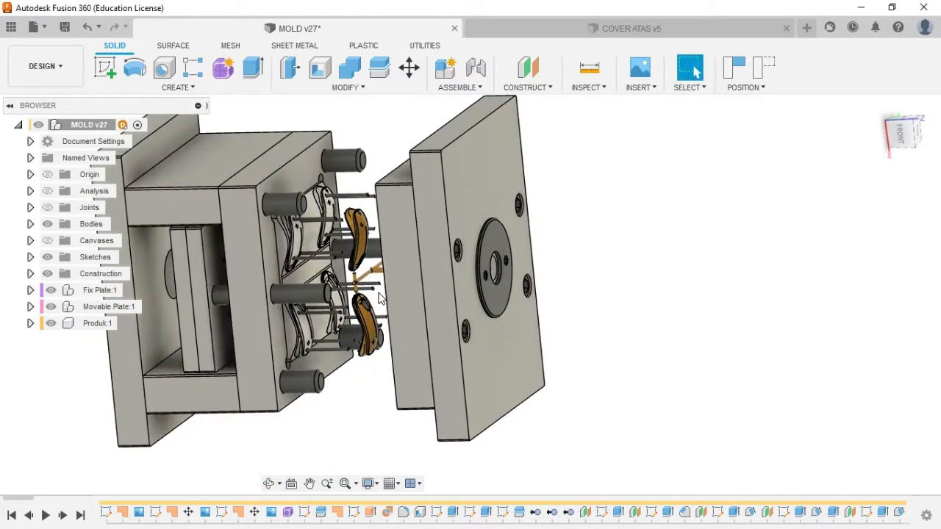
Examine the ejected products from both sides, together with the ejector pins and the fixed half's cavities.
scroll(381, 297, "up", 5)
mouse_move(360, 248)
middle_mouse_down("shift")
mouse_move(405, 248)
mouse_move(360, 253)
middle_mouse_up("shift")
scroll(418, 250, "down", 3)
scroll(418, 255, "down", 2)
middle_click_drag(418, 256, 695, 68, "shift")
middle_click_drag(470, 282, 435, 277, "shift")
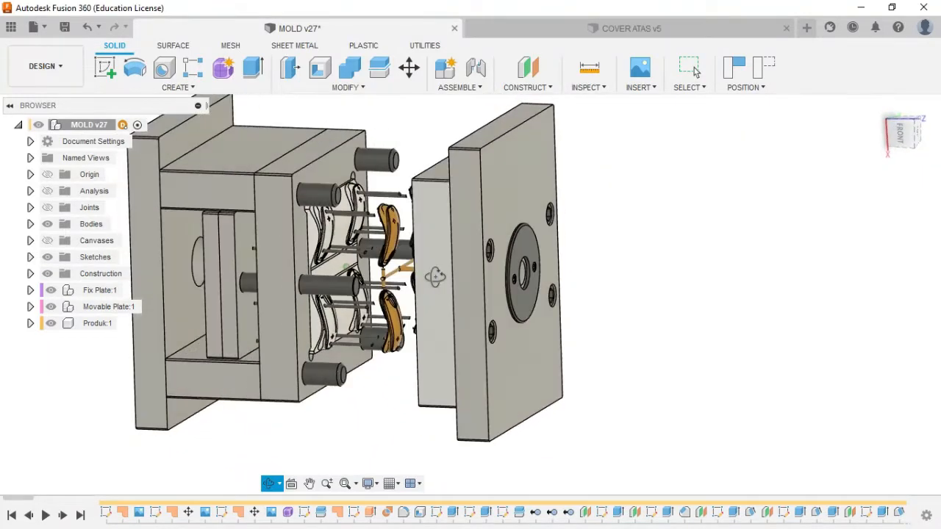
scroll(470, 266, "up", 1)
scroll(470, 265, "down", 2)
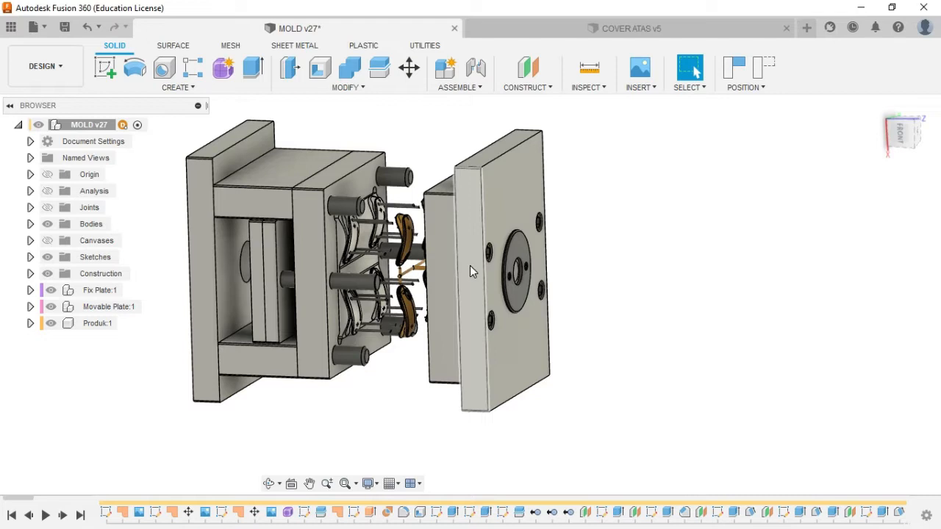
scroll(470, 269, "up", 6)
middle_click_drag(435, 270, 481, 273, "shift")
scroll(428, 213, "up", 5)
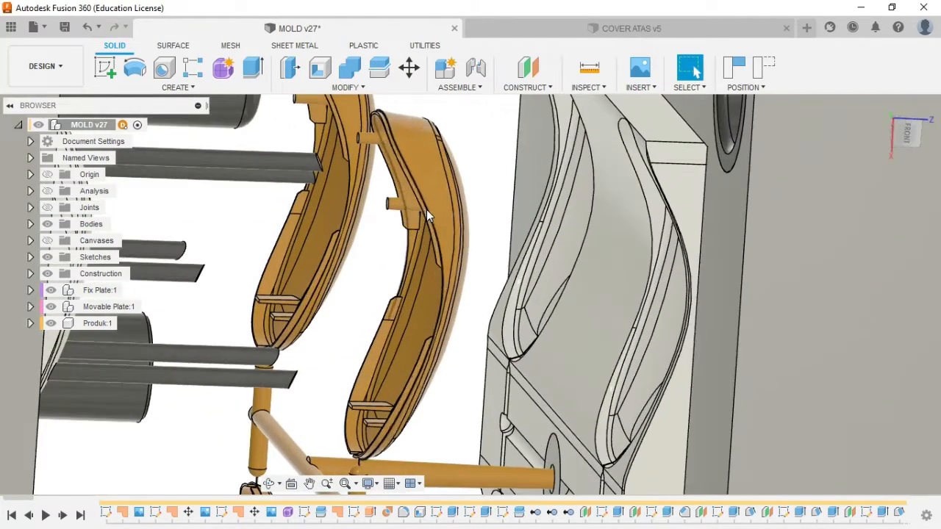
scroll(444, 234, "down", 2)
middle_click_drag(444, 233, 464, 213, "shift")
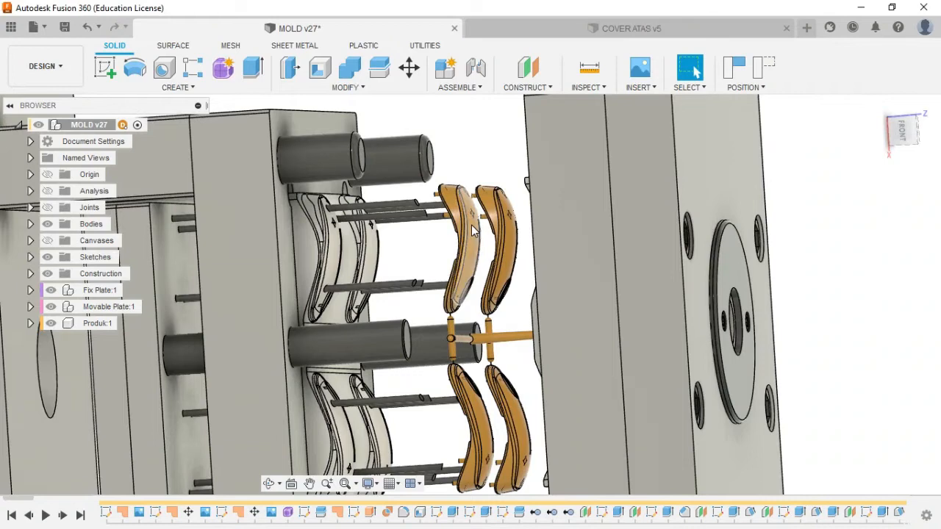
mouse_move(482, 248)
middle_mouse_down("shift")
mouse_move(501, 255)
mouse_move(479, 255)
mouse_move(483, 228)
mouse_move(494, 225)
mouse_move(490, 264)
mouse_move(482, 236)
middle_mouse_up("shift")
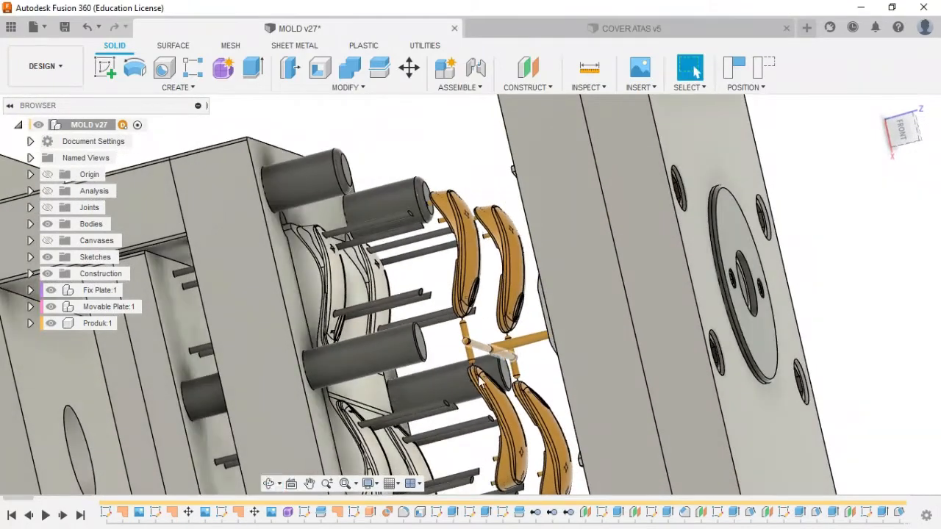
Examine the sprue, the runners and the small gates that connect the four products.
scroll(503, 353, "up", 5)
middle_click_drag(514, 328, 512, 348, "shift")
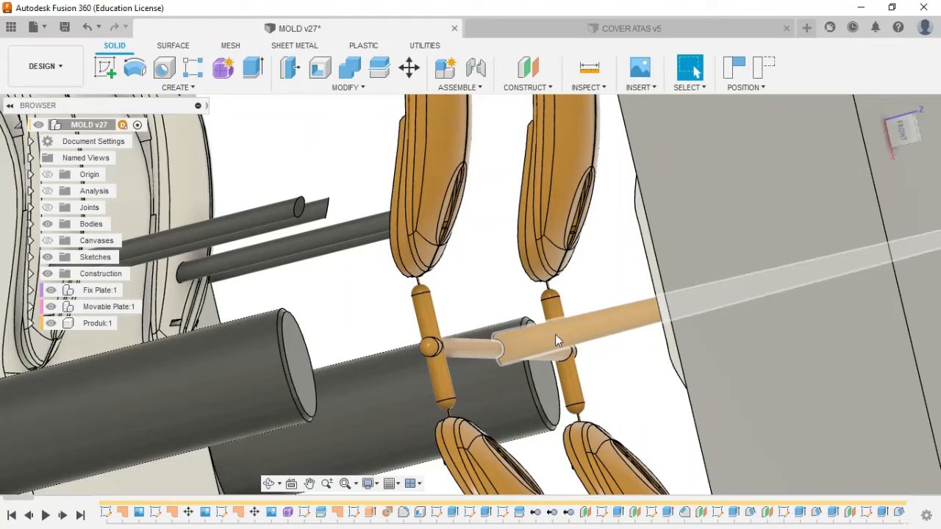
scroll(600, 286, "down", 3)
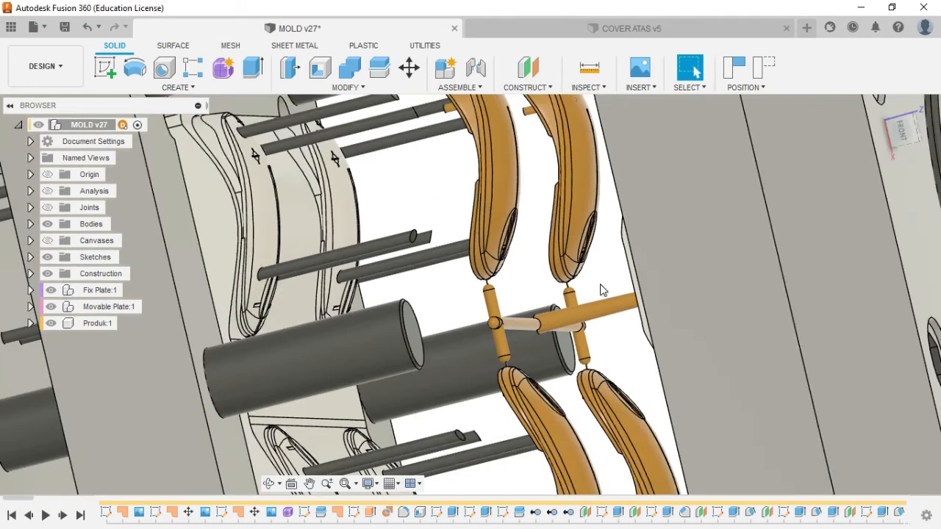
scroll(736, 286, "down", 3)
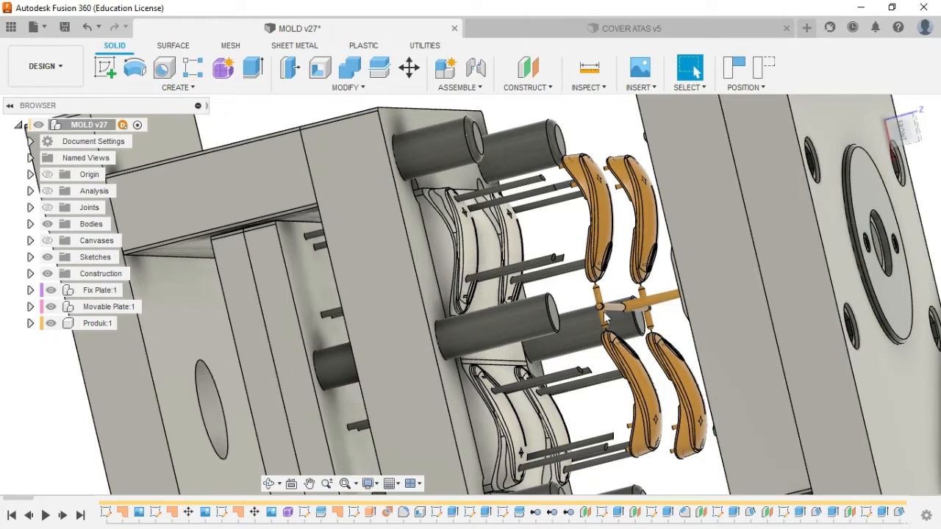
scroll(649, 323, "up", 3)
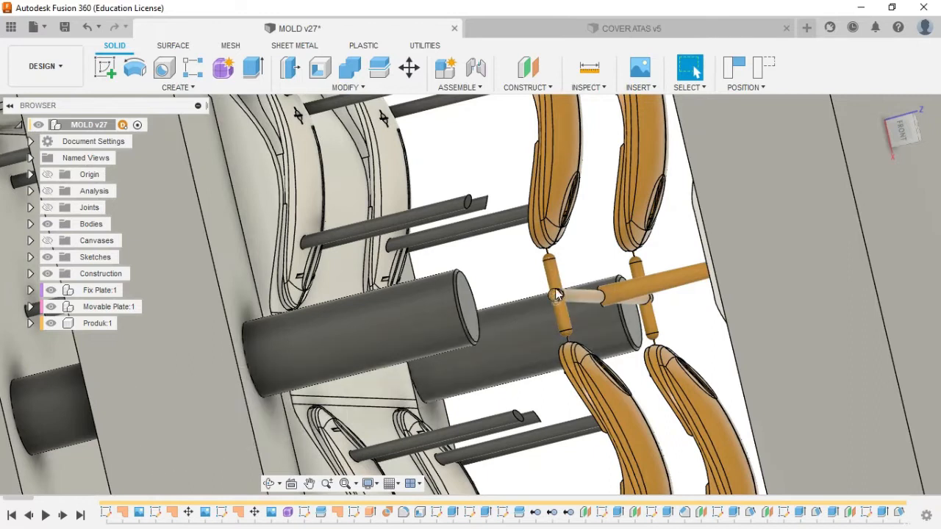
scroll(557, 294, "up", 5)
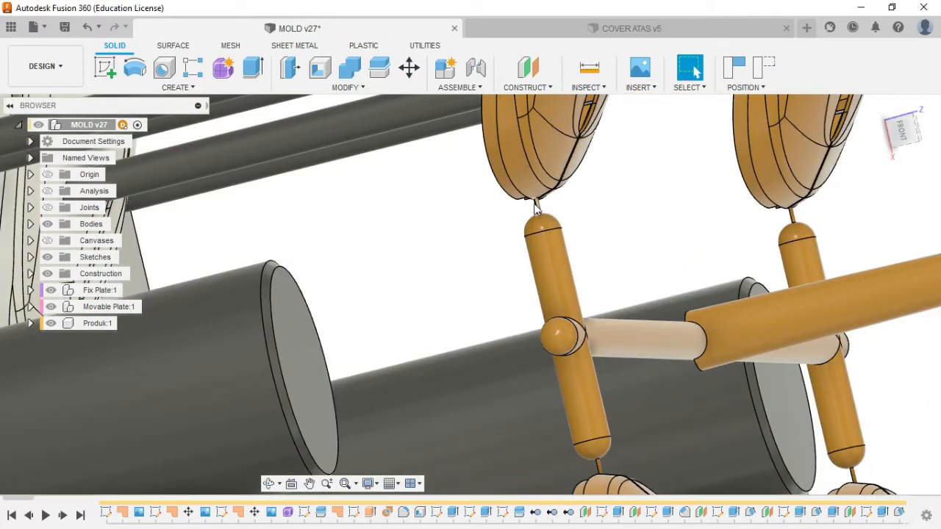
scroll(540, 213, "down", 6)
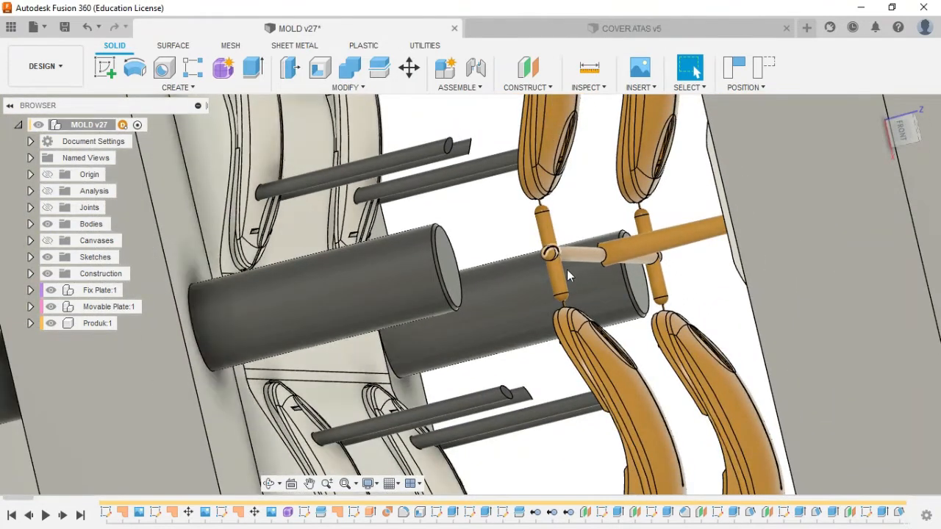
scroll(567, 269, "up", 3)
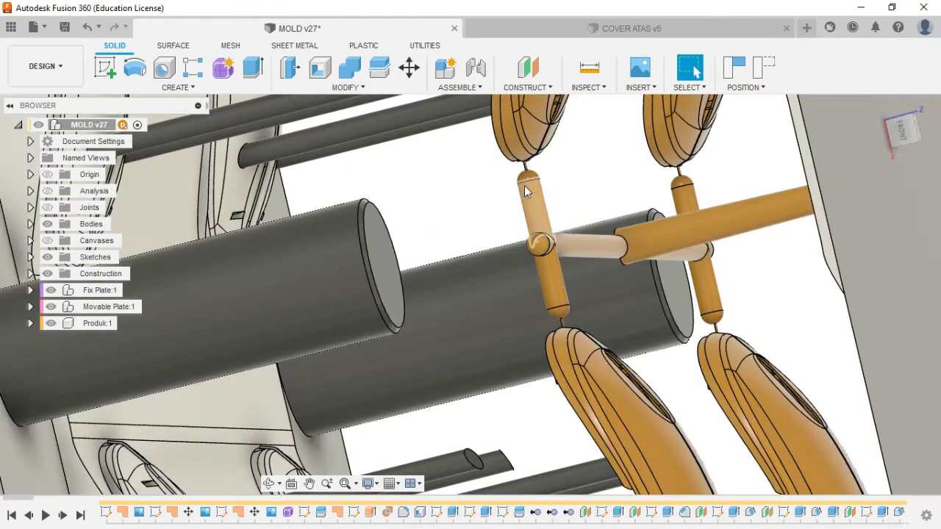
scroll(567, 276, "down", 3)
middle_click_drag(586, 280, 542, 248, "shift")
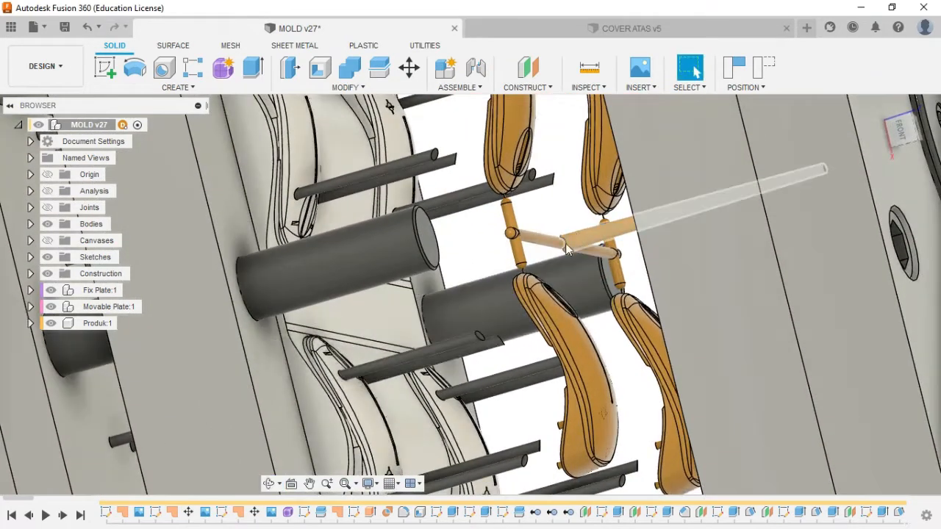
scroll(539, 245, "up", 2)
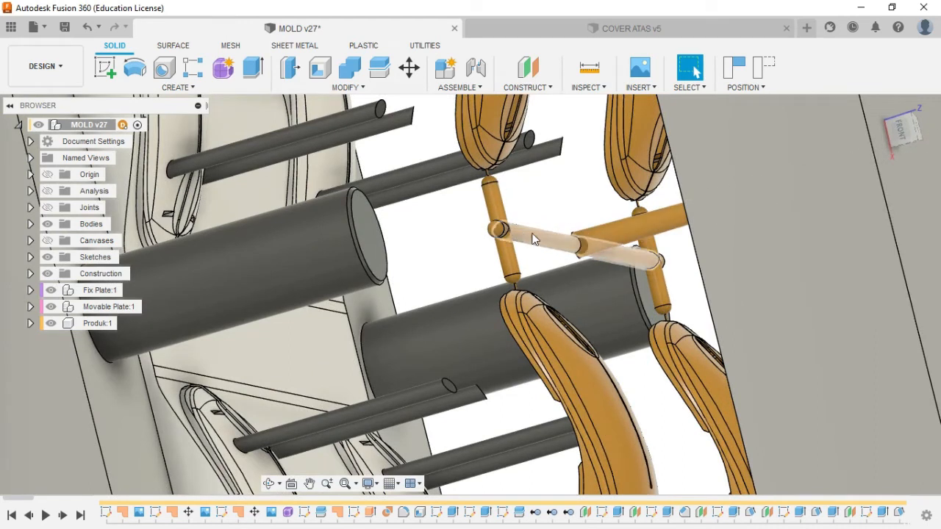
scroll(560, 250, "down", 2)
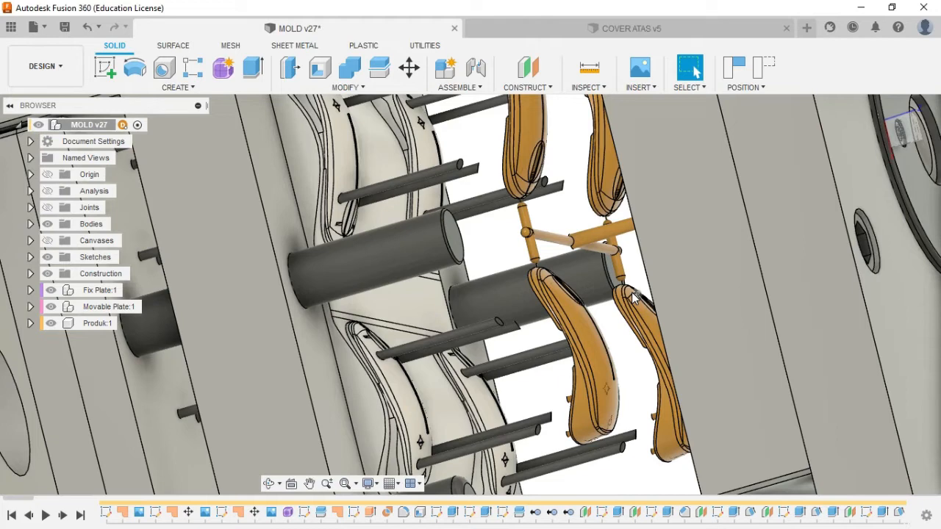
Examine the open mold's guide pins, cores and extended ejector pins around the released products and runners.
middle_click_drag(634, 296, 456, 206, "shift")
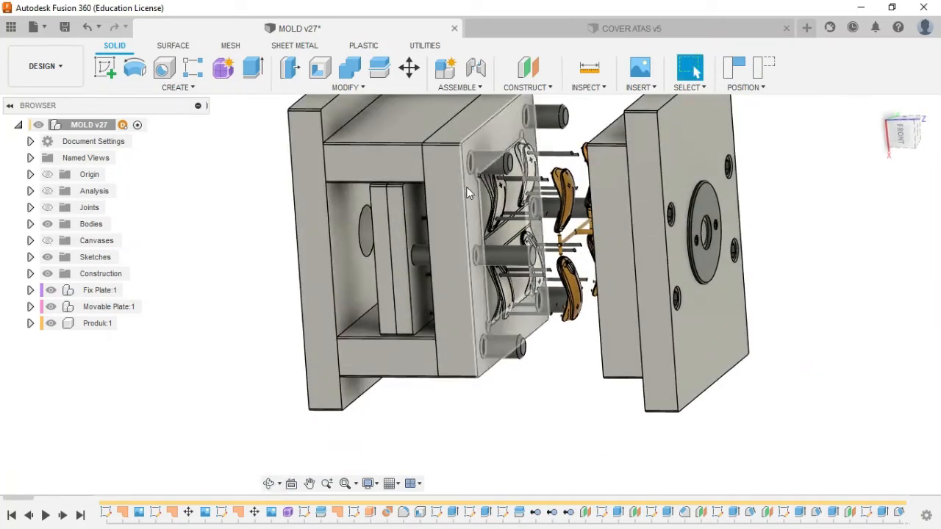
scroll(466, 188, "up", 3)
middle_click_drag(463, 206, 486, 207, "shift")
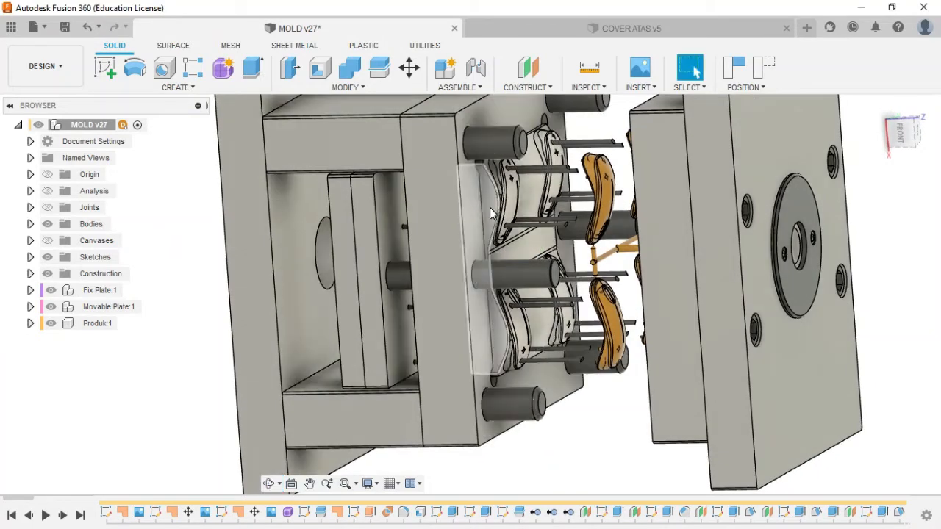
middle_click_drag(491, 212, 697, 72, "shift")
scroll(634, 184, "up", 1)
middle_click_drag(597, 211, 617, 208, "shift")
middle_click_drag(617, 250, 584, 243, "shift")
scroll(586, 243, "up", 1)
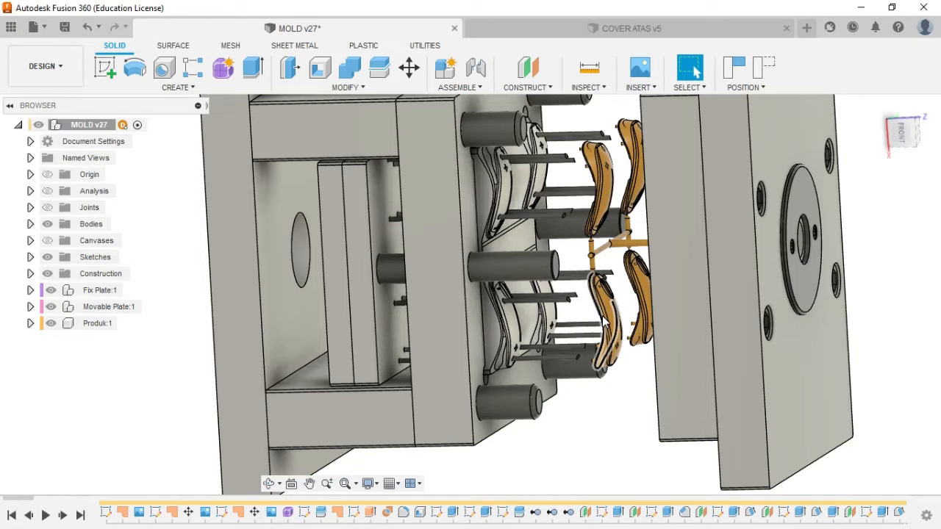
scroll(573, 280, "down", 2)
mouse_move(573, 280)
middle_mouse_down("shift")
mouse_move(557, 271)
mouse_move(586, 271)
mouse_move(572, 278)
middle_mouse_up("shift")
middle_click_drag(574, 282, 696, 70, "shift")
middle_click_drag(529, 213, 478, 267, "shift")
scroll(479, 267, "down", 4)
mouse_move(679, 270)
middle_mouse_down("shift")
mouse_move(687, 267)
mouse_move(683, 277)
middle_mouse_up("shift")
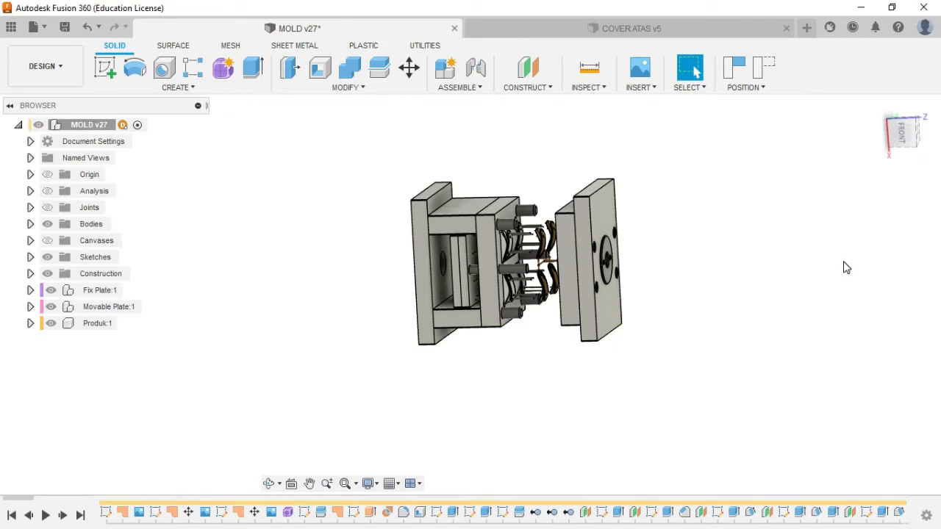
scroll(406, 245, "up", 10)
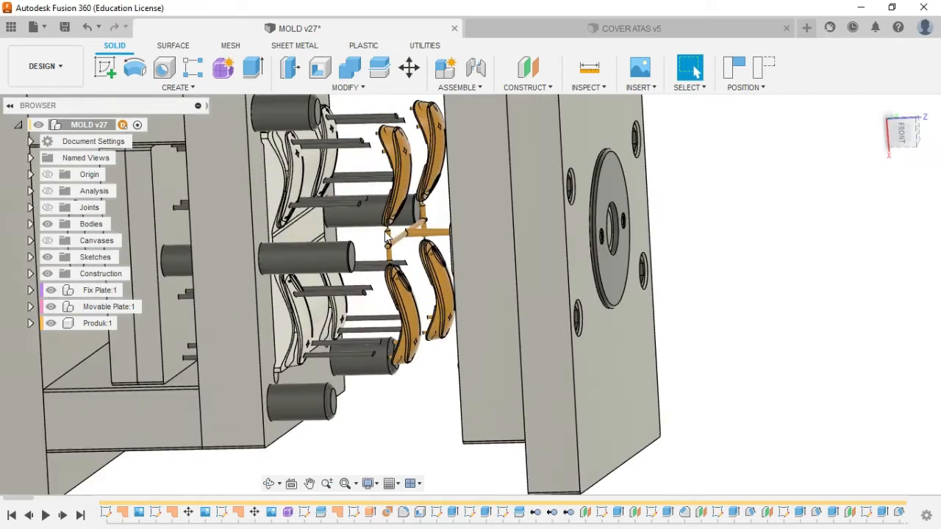
middle_click_drag(406, 245, 394, 253, "shift")
scroll(394, 253, "down", 5)
middle_click_drag(462, 241, 491, 243, "shift")
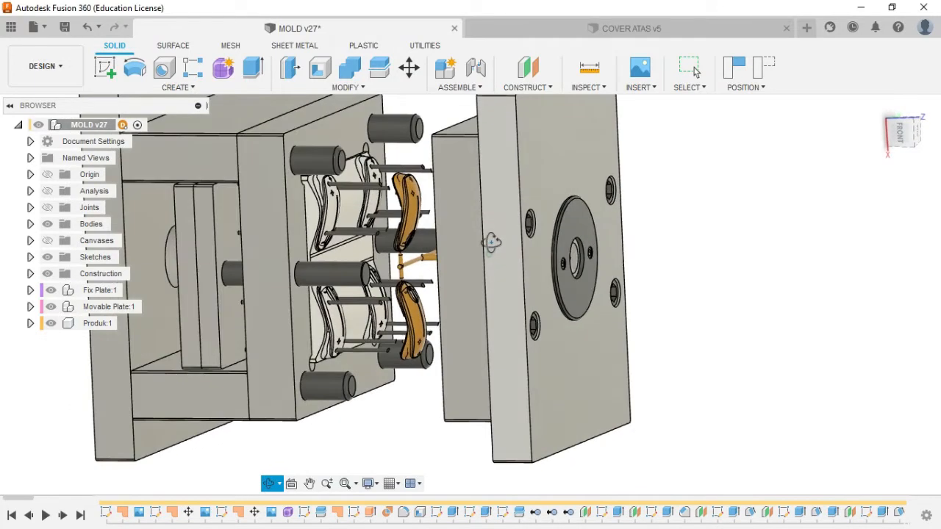
scroll(515, 254, "down", 3)
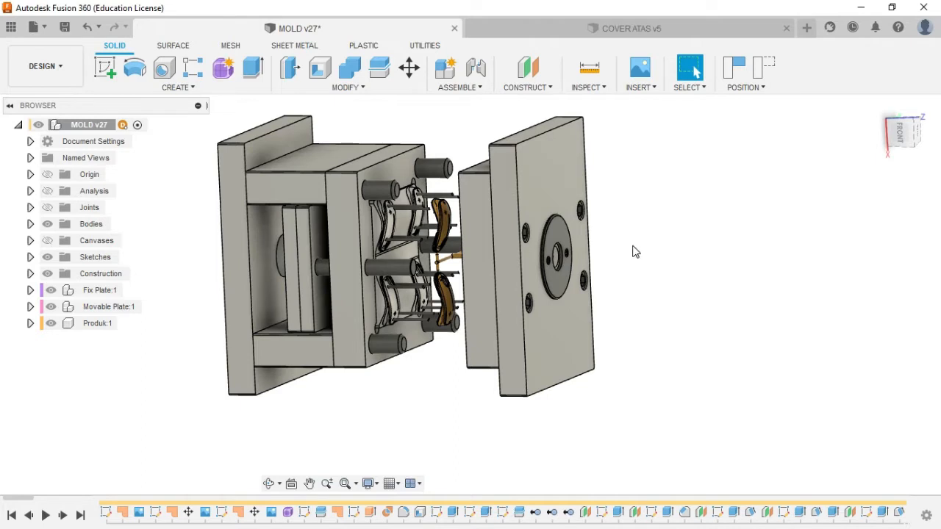
middle_click_drag(635, 252, 537, 246, "shift")
middle_click_drag(643, 244, 630, 234, "shift")
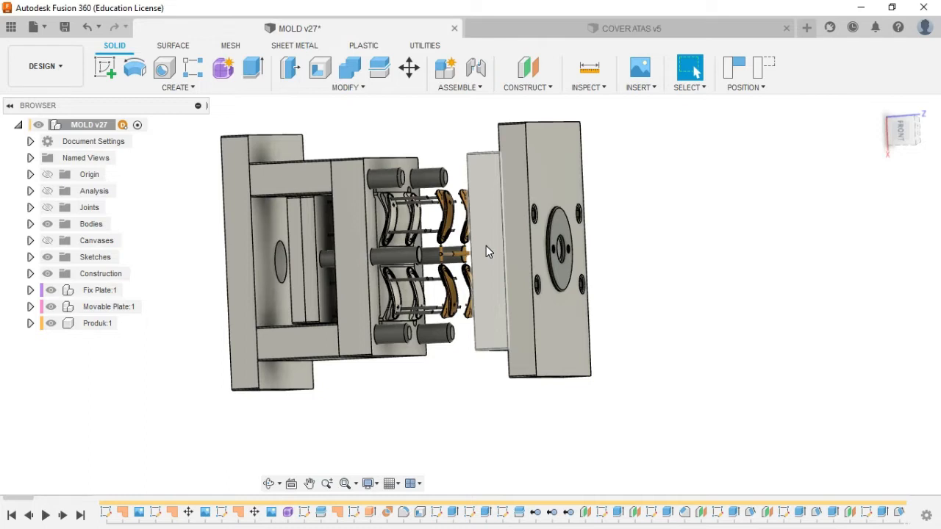
middle_click_drag(486, 252, 520, 269, "shift")
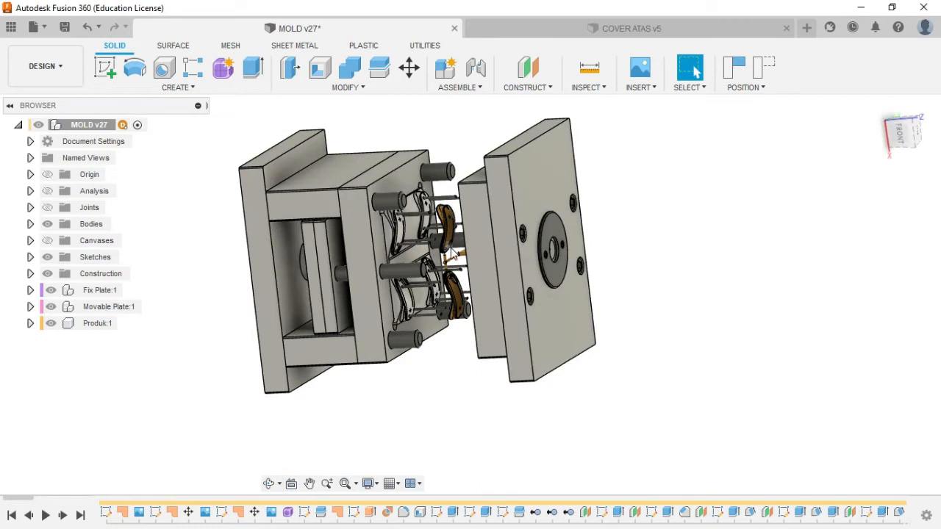
mouse_move(642, 281)
middle_mouse_down("shift")
mouse_move(649, 274)
mouse_move(634, 273)
middle_mouse_up("shift")
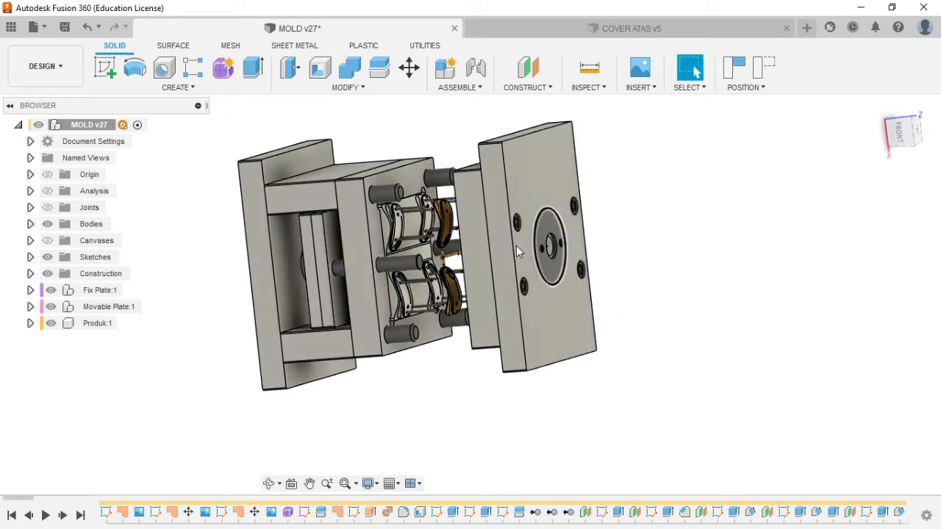
middle_click_drag(517, 251, 548, 265, "shift")
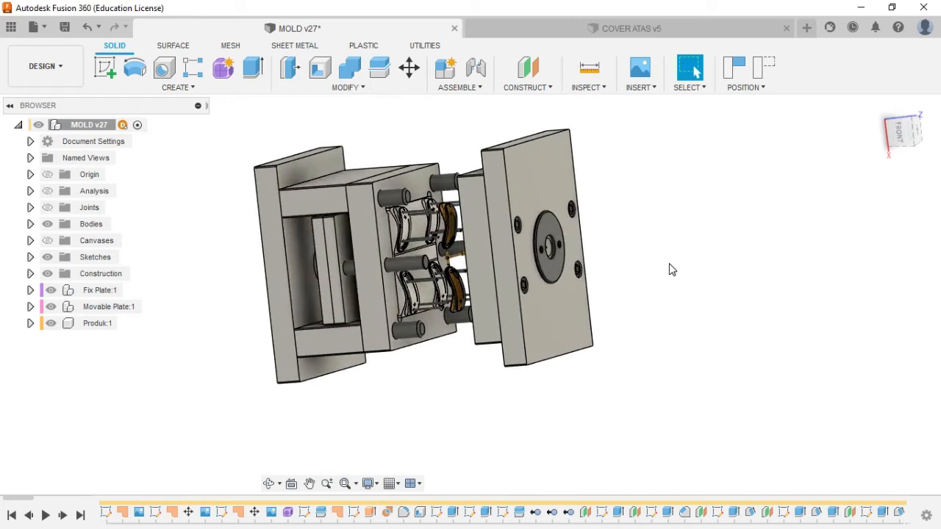
mouse_move(669, 272)
middle_mouse_down("shift")
mouse_move(693, 262)
mouse_move(625, 263)
mouse_move(729, 270)
mouse_move(714, 280)
mouse_move(659, 269)
mouse_move(679, 279)
middle_mouse_up("shift")
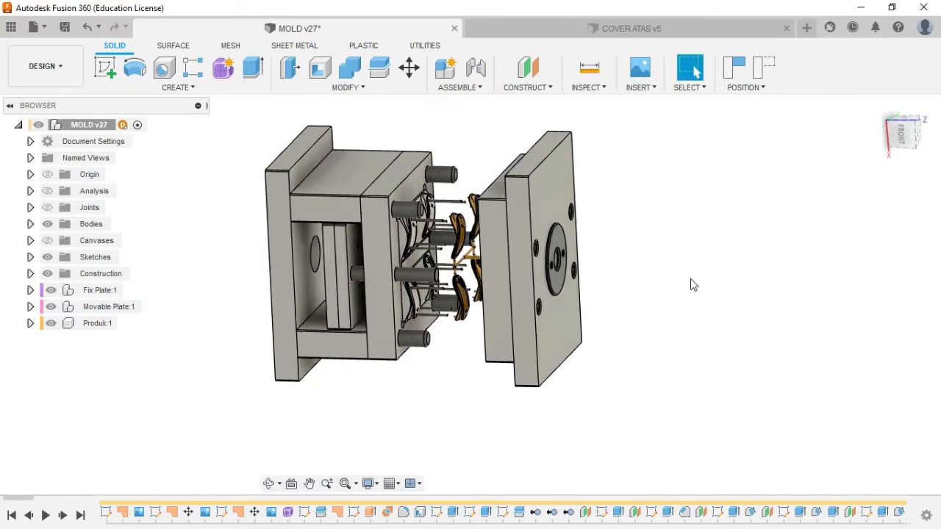
Examine the released products up close between the extended ejector pins and the fixed half.
scroll(468, 267, "up", 1)
scroll(468, 267, "up", 1)
scroll(651, 284, "up", 1)
mouse_move(651, 283)
middle_mouse_down("shift")
mouse_move(649, 269)
mouse_move(647, 278)
middle_mouse_up("shift")
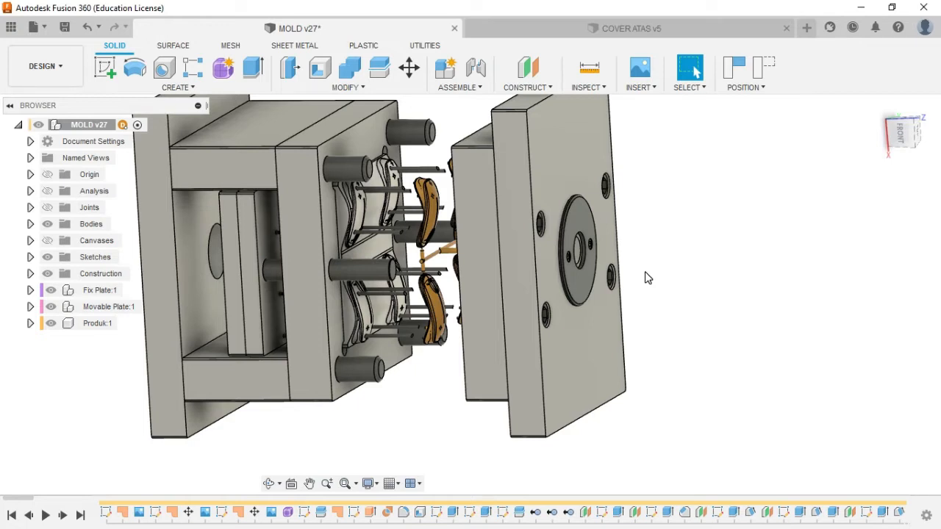
mouse_move(443, 214)
middle_mouse_down("shift")
mouse_move(463, 219)
mouse_move(446, 216)
middle_mouse_up("shift")
scroll(445, 221, "up", 5)
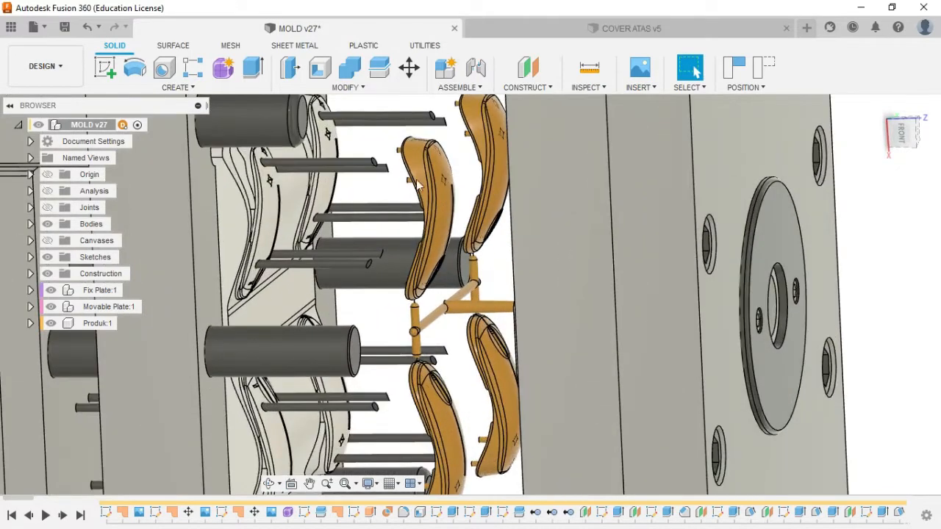
Examine the narrow gates between the rounded runner ends and the tips of the released products up close.
middle_click_drag(444, 255, 409, 271, "shift")
scroll(414, 328, "up", 6)
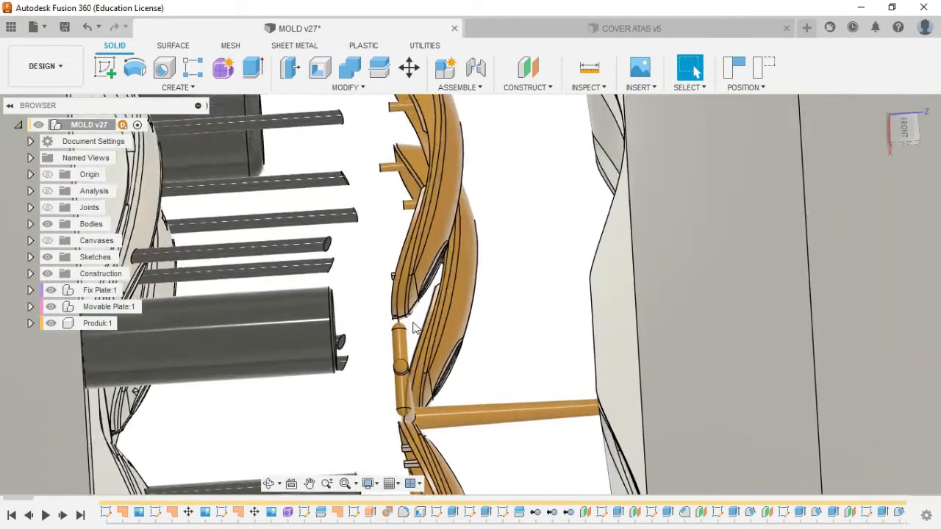
scroll(394, 331, "up", 3)
mouse_move(394, 330)
middle_mouse_down("shift")
mouse_move(385, 329)
mouse_move(395, 318)
middle_mouse_up("shift")
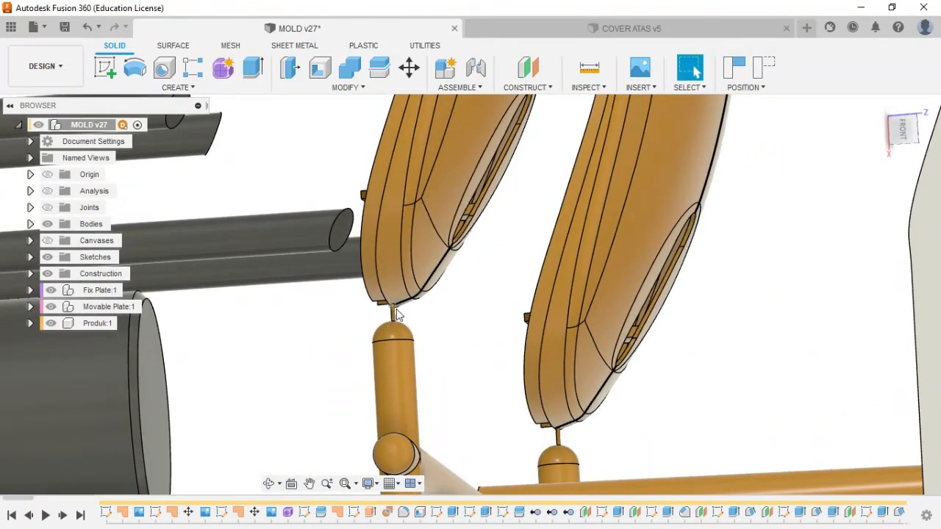
scroll(400, 311, "down", 3)
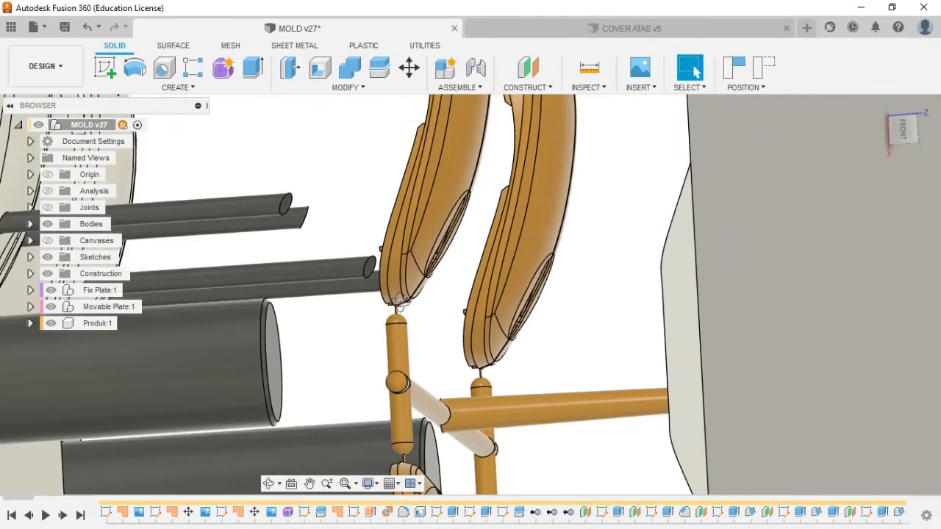
middle_click_drag(400, 311, 398, 327, "shift")
scroll(399, 321, "down", 2)
scroll(397, 305, "up", 4)
scroll(397, 310, "down", 2)
scroll(397, 311, "down", 1)
Examine the released products from inside and outside with their sprue and runners, and the whole open mold around them.
middle_click_drag(437, 172, 448, 205, "shift")
scroll(459, 229, "down", 2)
middle_click_drag(505, 261, 529, 260, "shift")
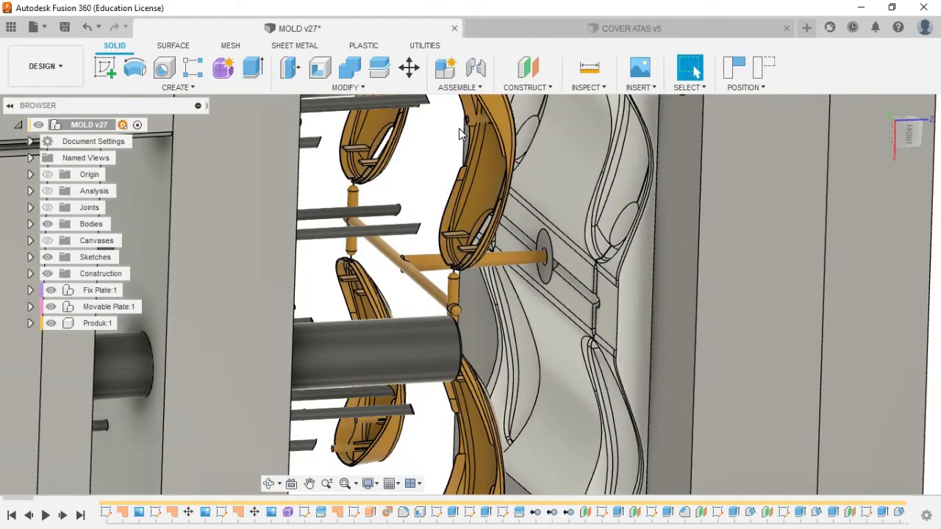
middle_click_drag(478, 172, 463, 149, "shift")
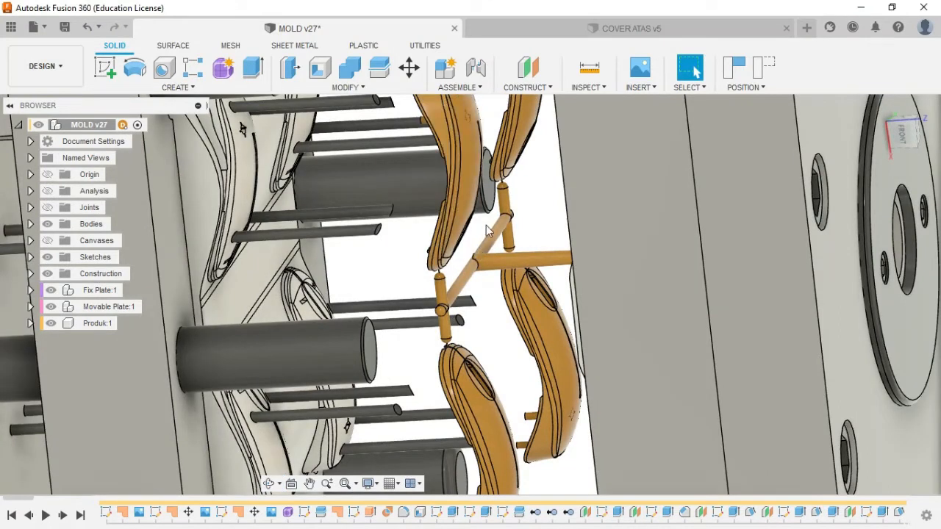
middle_click_drag(485, 219, 491, 229, "shift")
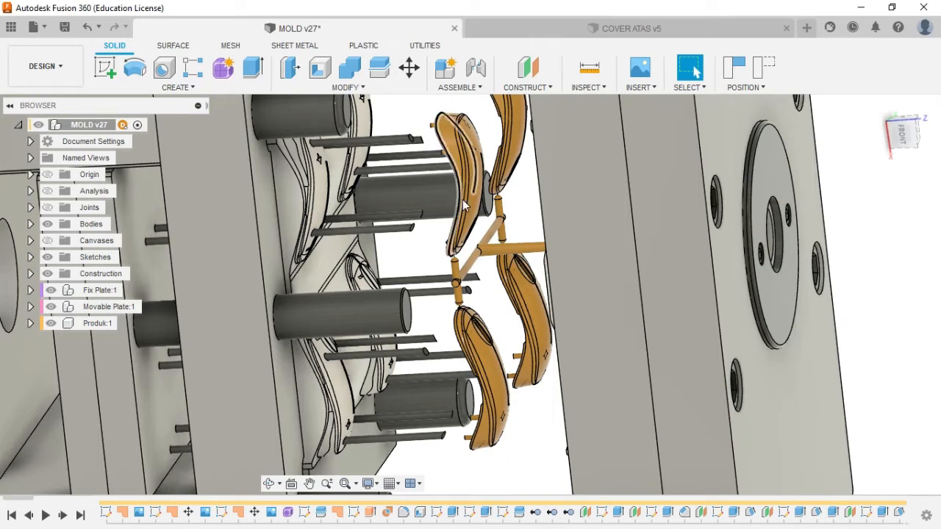
scroll(467, 187, "down", 5)
middle_click_drag(522, 271, 512, 278, "shift")
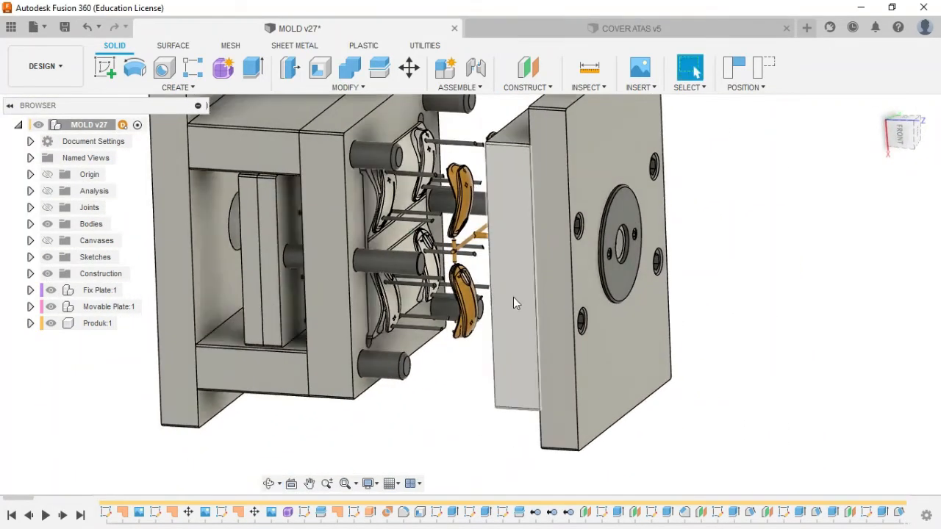
scroll(514, 297, "down", 3)
scroll(479, 203, "up", 2)
mouse_move(519, 216)
middle_mouse_down("shift")
mouse_move(601, 211)
mouse_move(563, 210)
mouse_move(592, 213)
mouse_move(567, 210)
mouse_move(567, 200)
mouse_move(599, 210)
mouse_move(557, 210)
mouse_move(568, 215)
middle_mouse_up("shift")
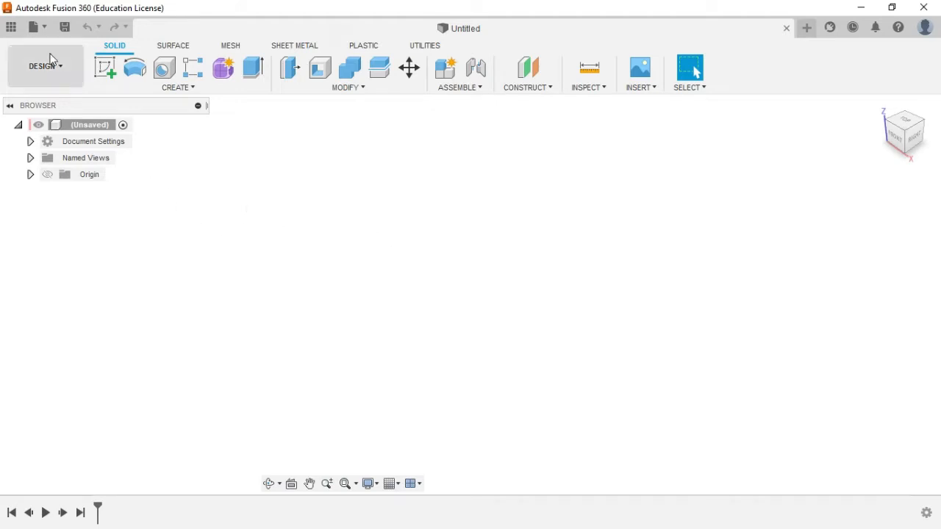
Open the Hedge Trimmer F3D file from the computer's P12 & 13 (Mold Flow) folder and view the housing's ribbed inside.
left_click(33, 28)
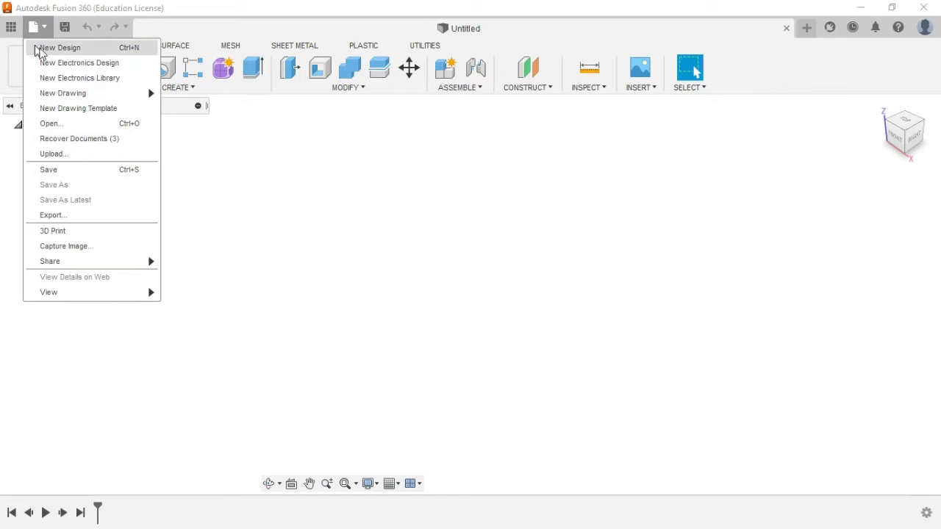
left_click(56, 123)
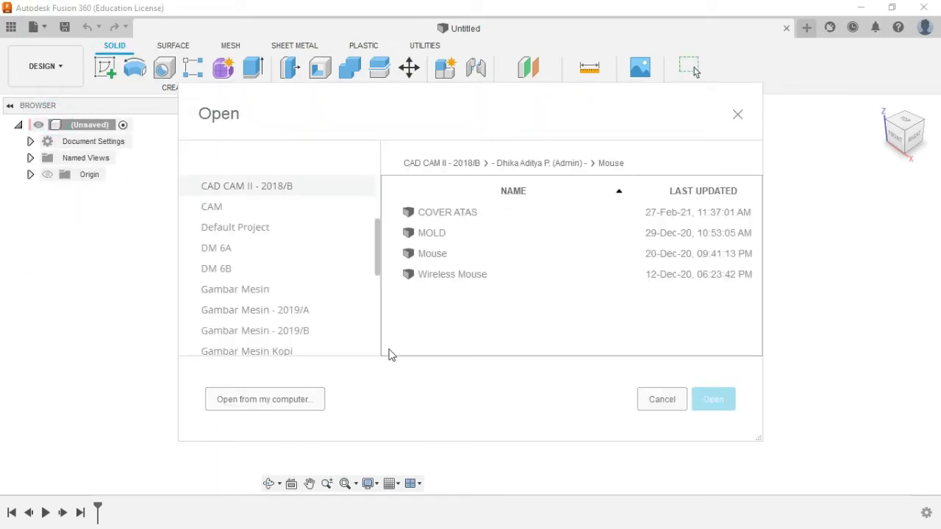
left_click(294, 400)
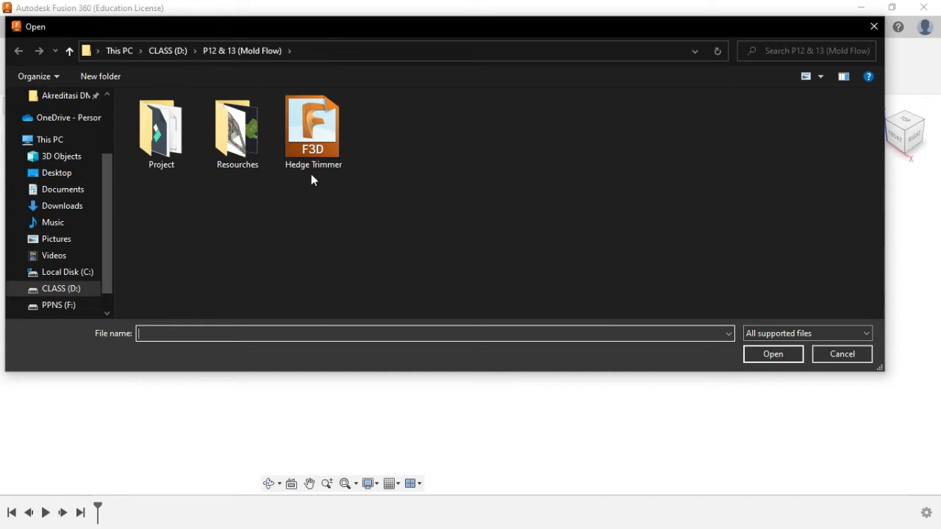
left_click(315, 139)
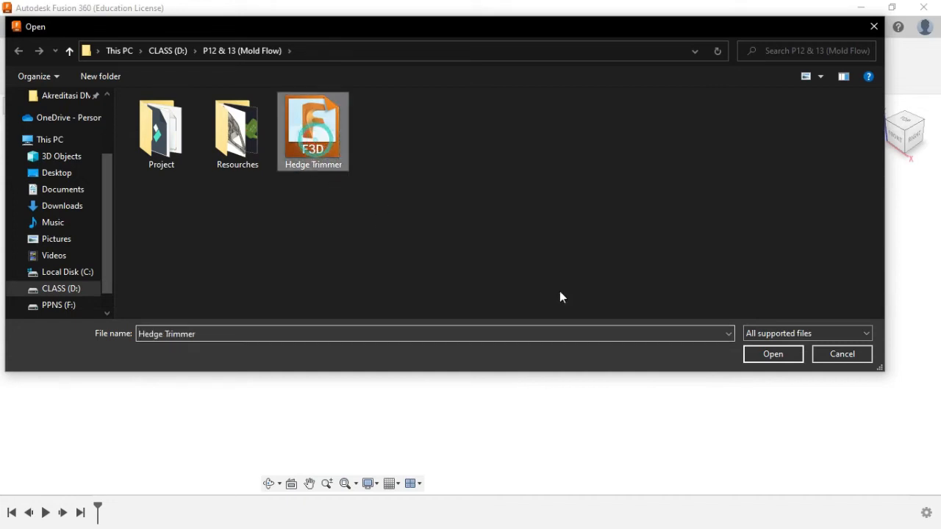
left_click(770, 355)
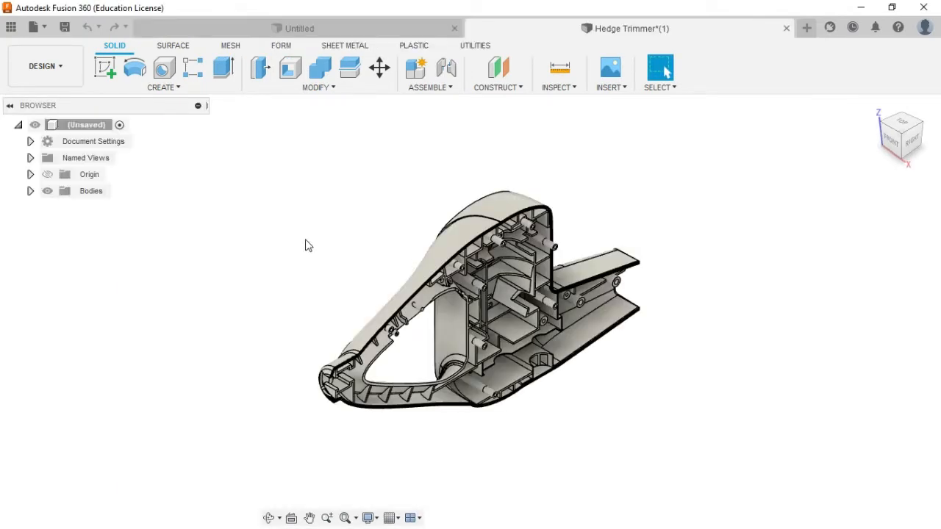
middle_click_drag(536, 256, 422, 234, "shift")
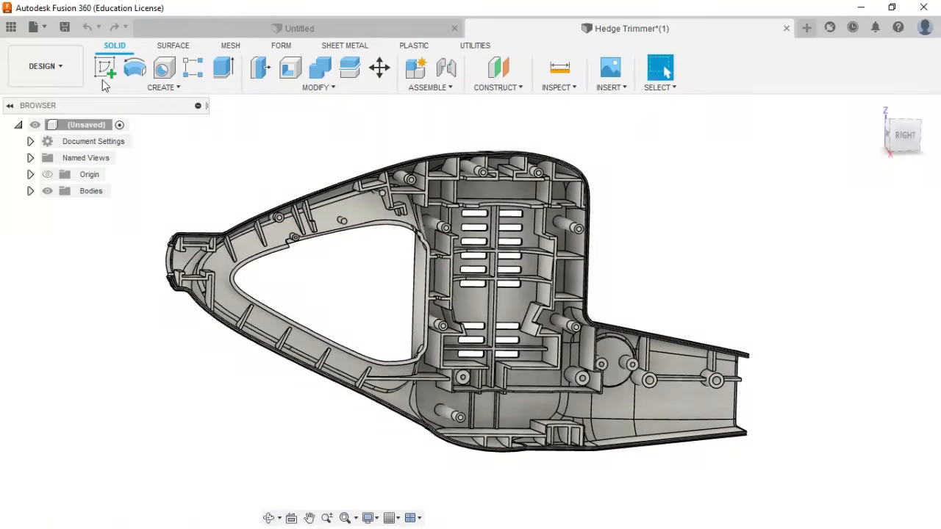
Save the design as Hedge Trimmer in the CAE project.
left_click(64, 27)
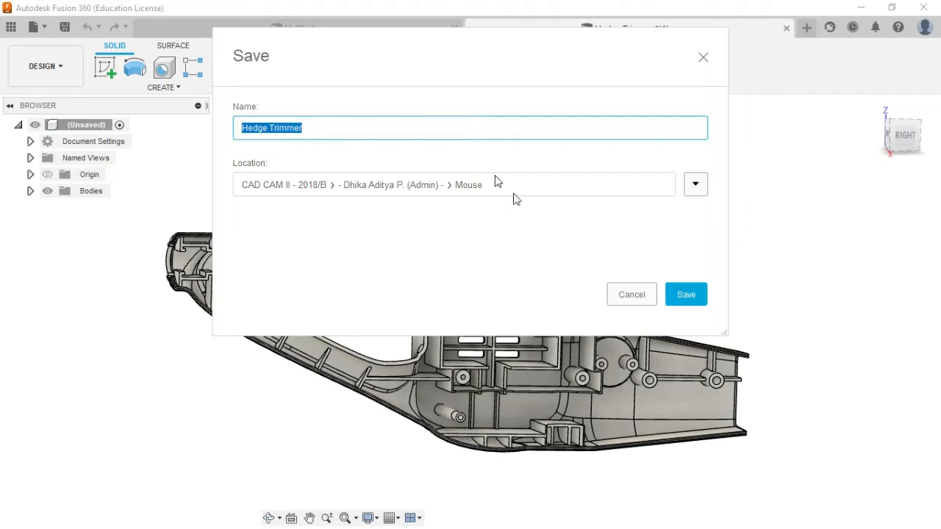
left_click(697, 189)
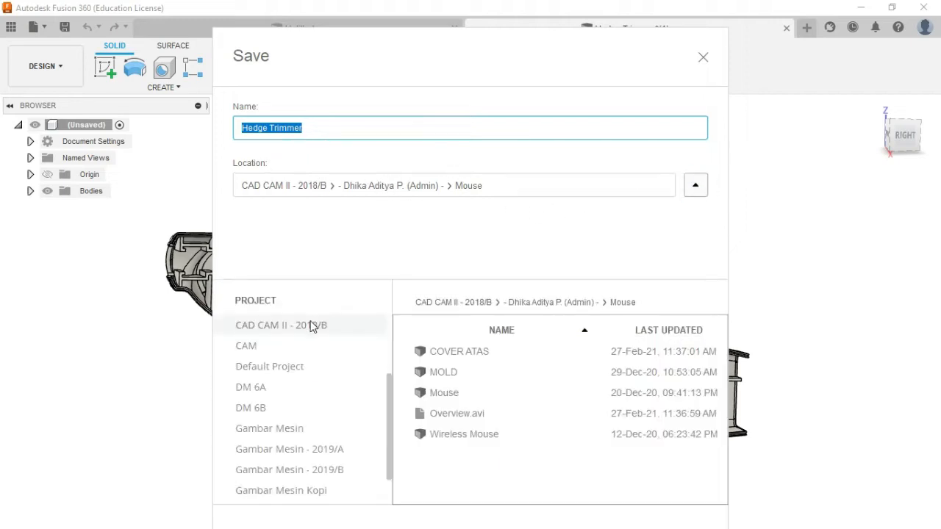
scroll(266, 406, "down", 1)
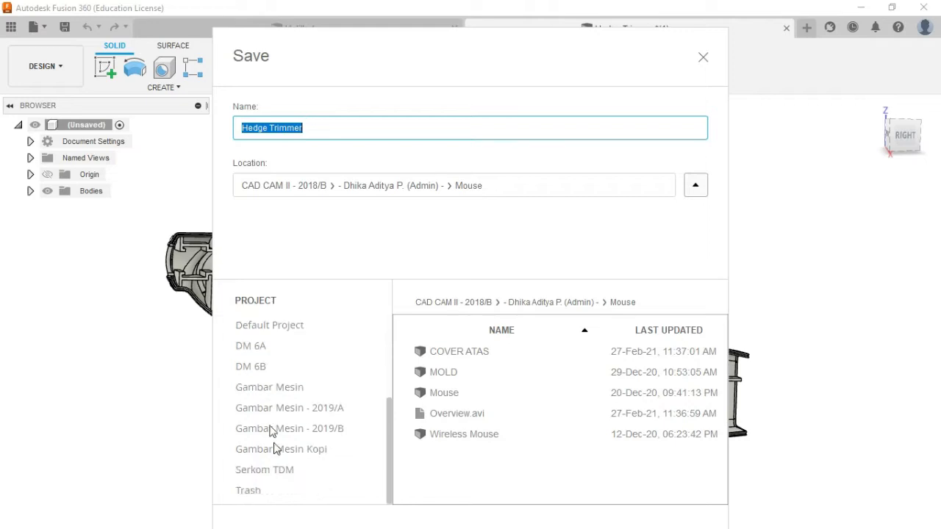
scroll(274, 450, "up", 4)
left_click(250, 347)
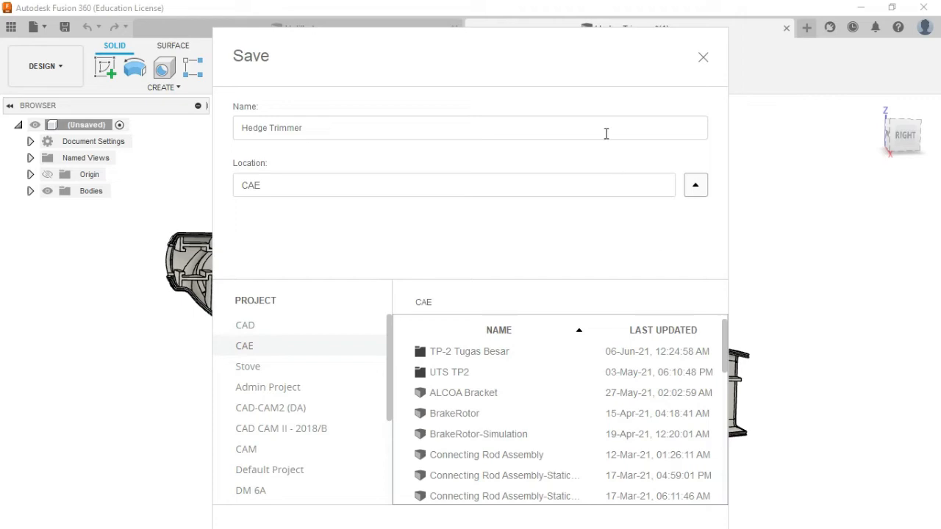
left_click_drag(604, 80, 607, 39)
left_click(677, 511)
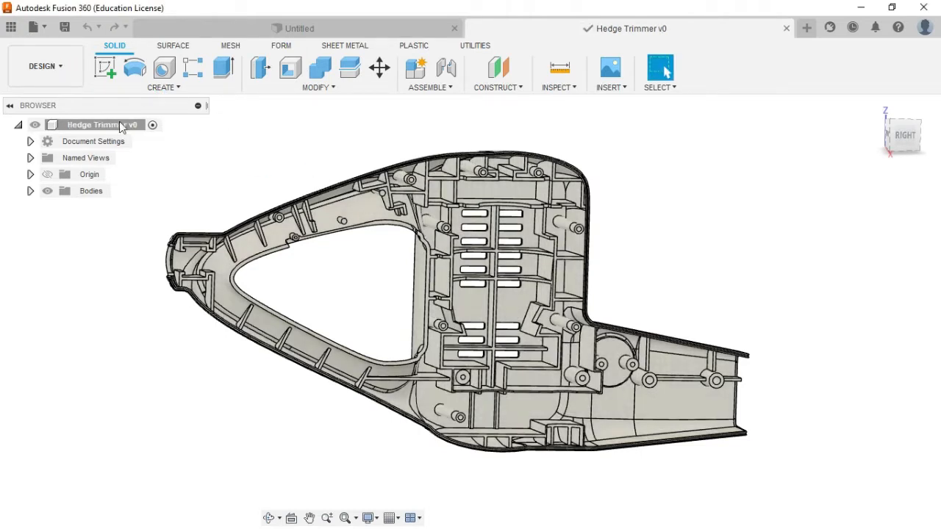
Switch to the Simulation workspace and create an Injection Molding Simulation study.
left_click(50, 72)
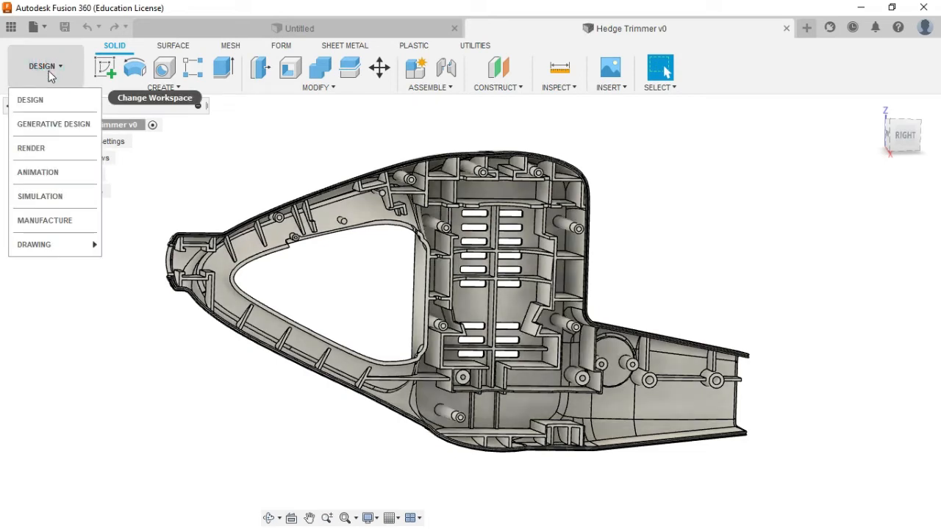
left_click(44, 197)
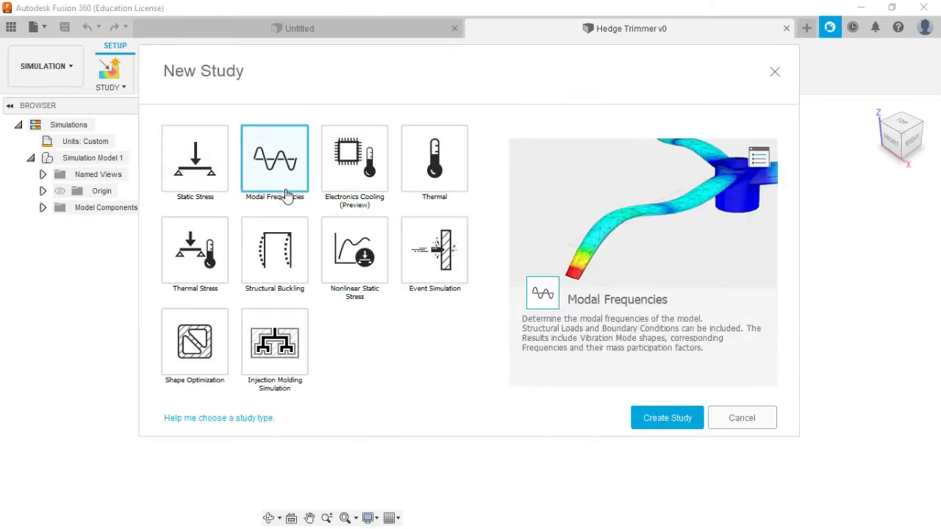
left_click(276, 345)
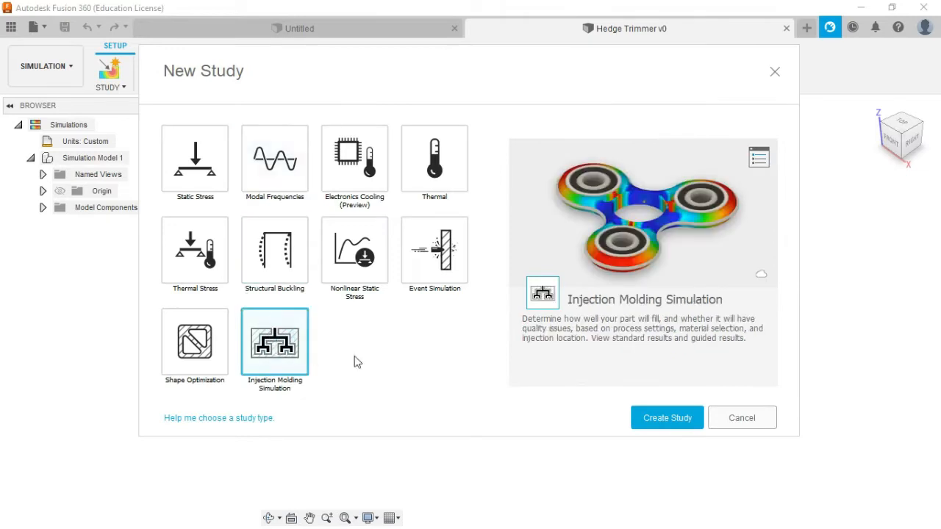
left_click(670, 418)
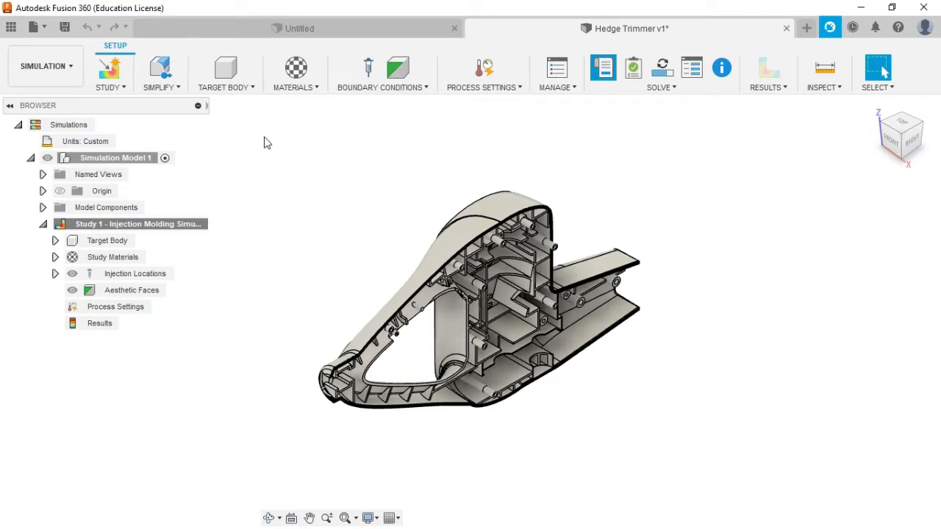
Open the study material library and browse the generic plastics, highlighting Generic PS.
left_click(313, 89)
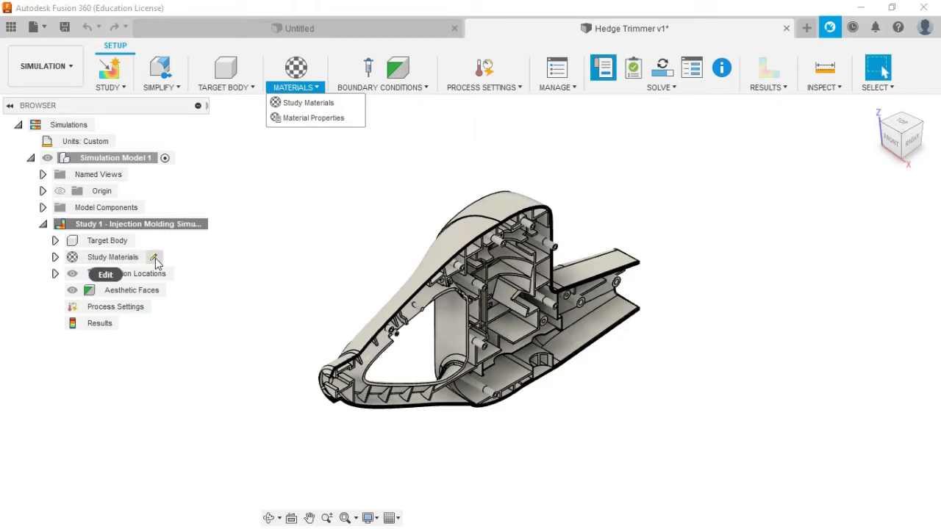
left_click(155, 259)
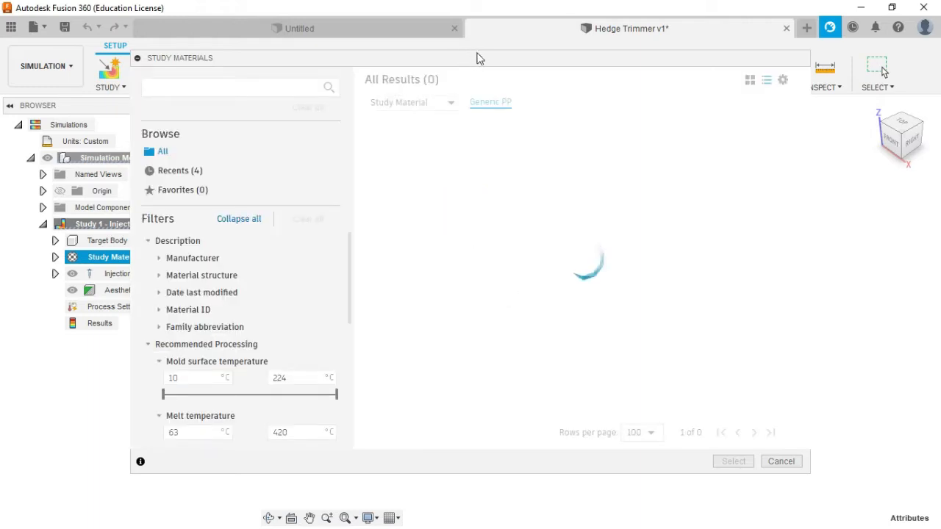
left_click(465, 60)
left_click_drag(473, 69, 471, 62)
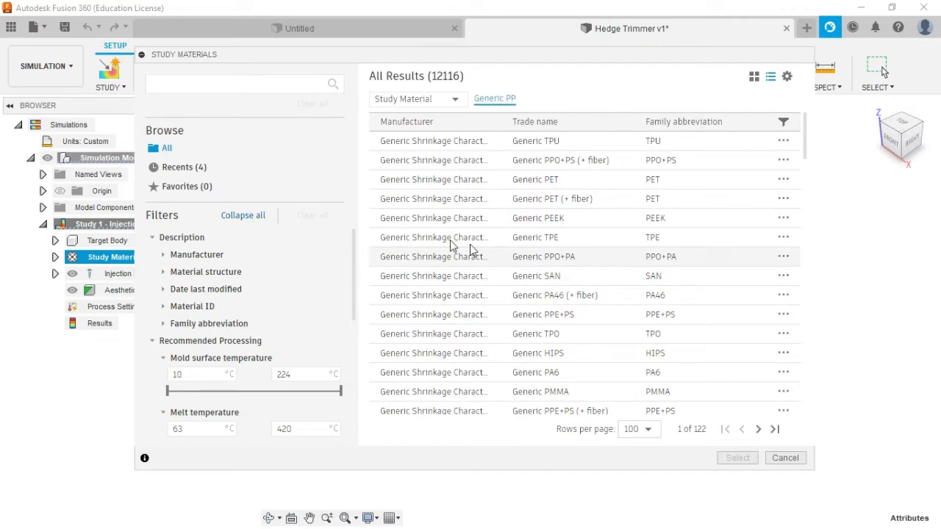
scroll(468, 243, "down", 8)
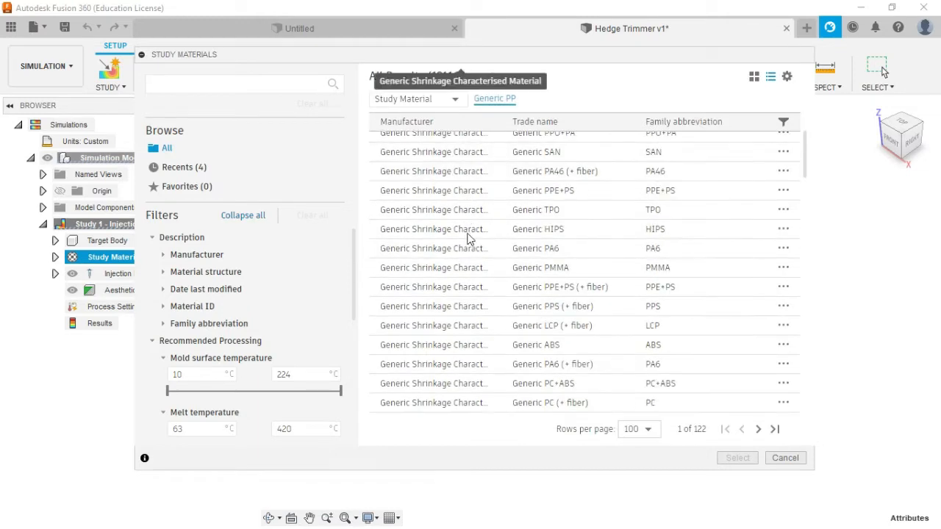
scroll(474, 258, "down", 10)
scroll(474, 315, "up", 2)
scroll(473, 309, "up", 15)
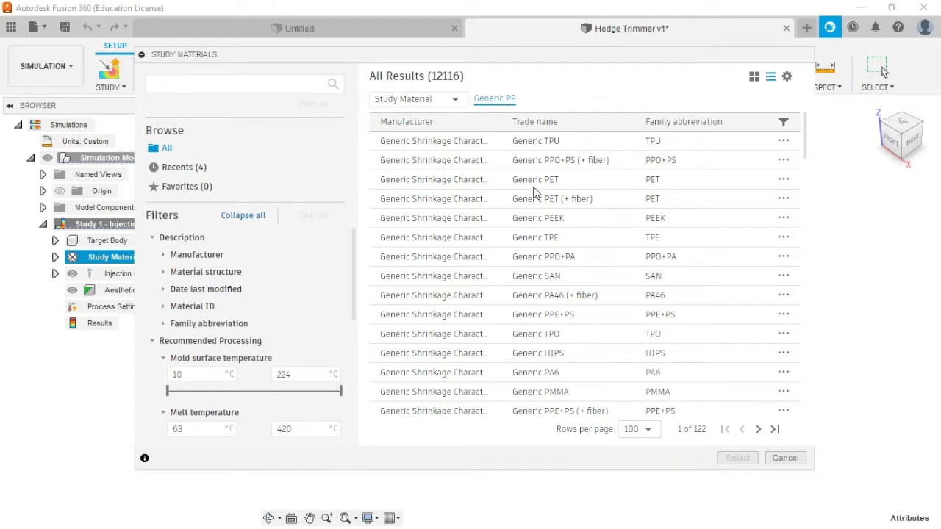
scroll(540, 243, "down", 3)
scroll(539, 265, "down", 5)
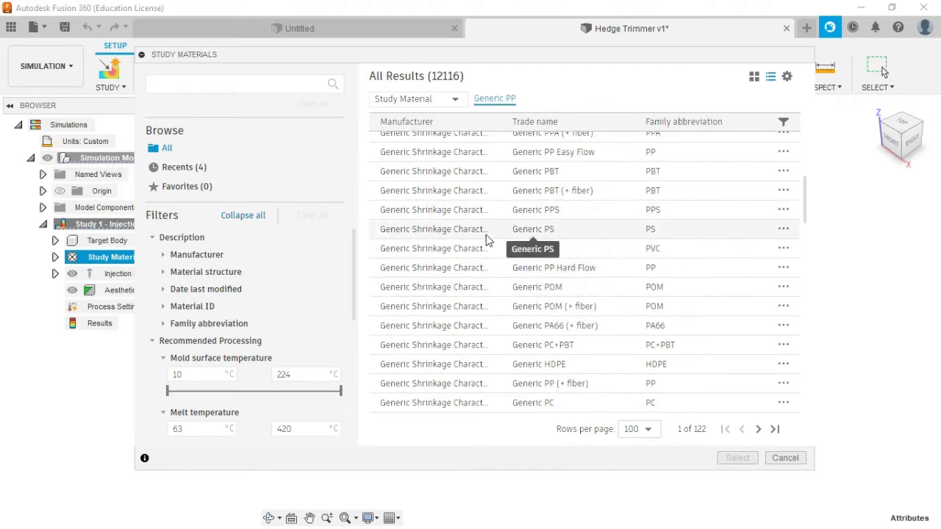
left_click(536, 233)
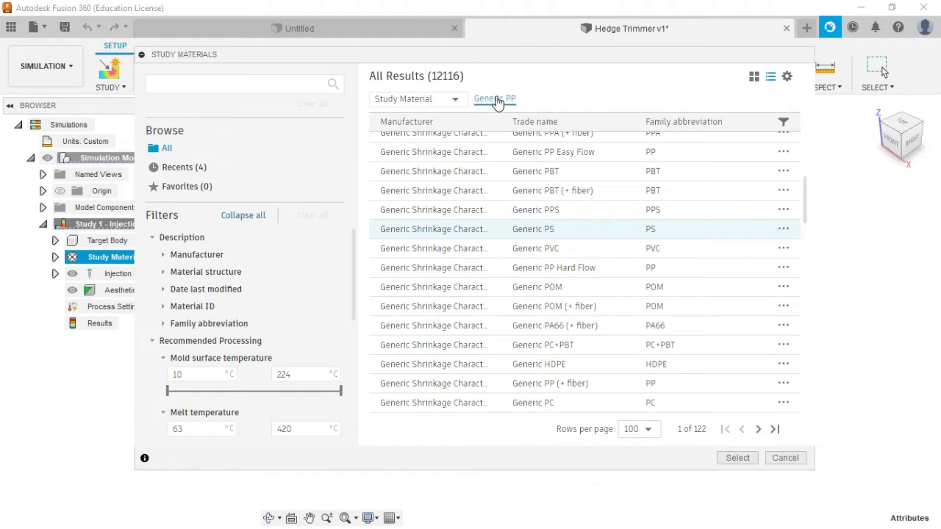
Review Generic PP's description, recommended processing, rheological and thermal properties, and return to the material search.
left_click(497, 103)
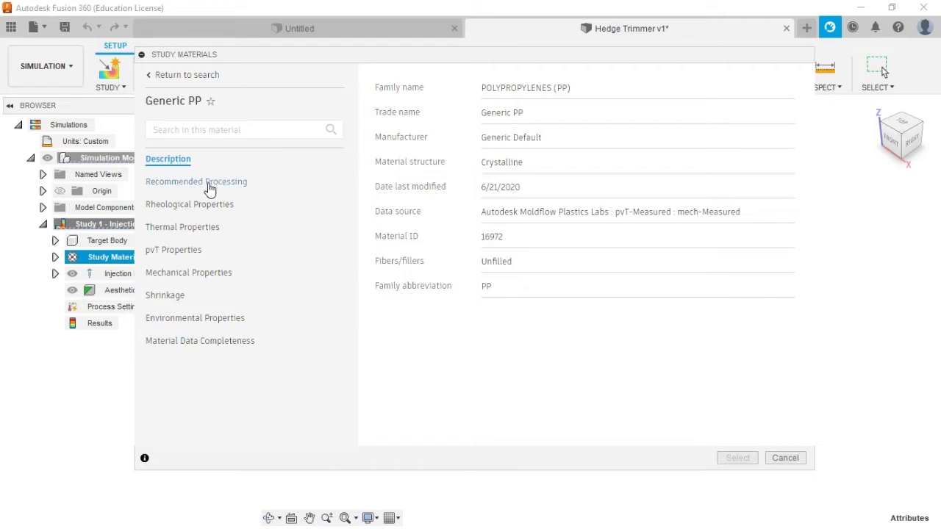
left_click(209, 189)
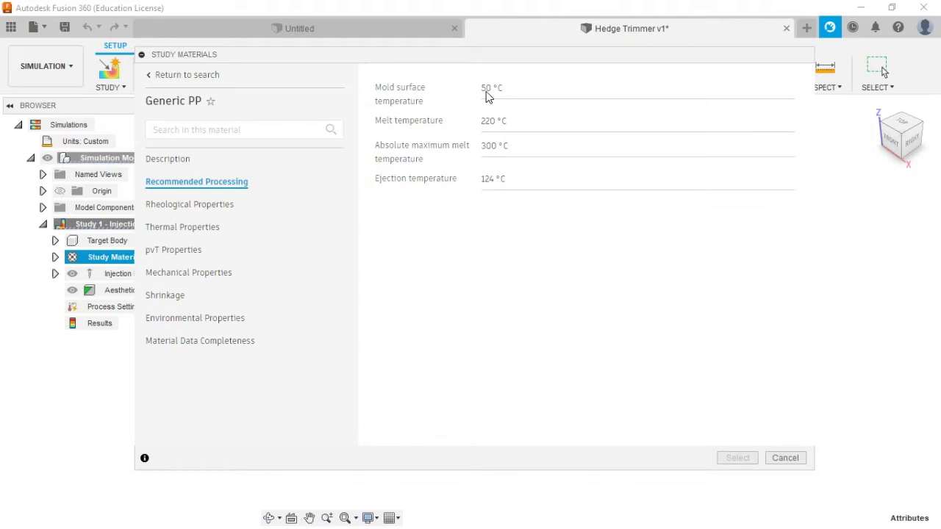
mouse_move(441, 126)
mouse_move(422, 183)
left_click(205, 210)
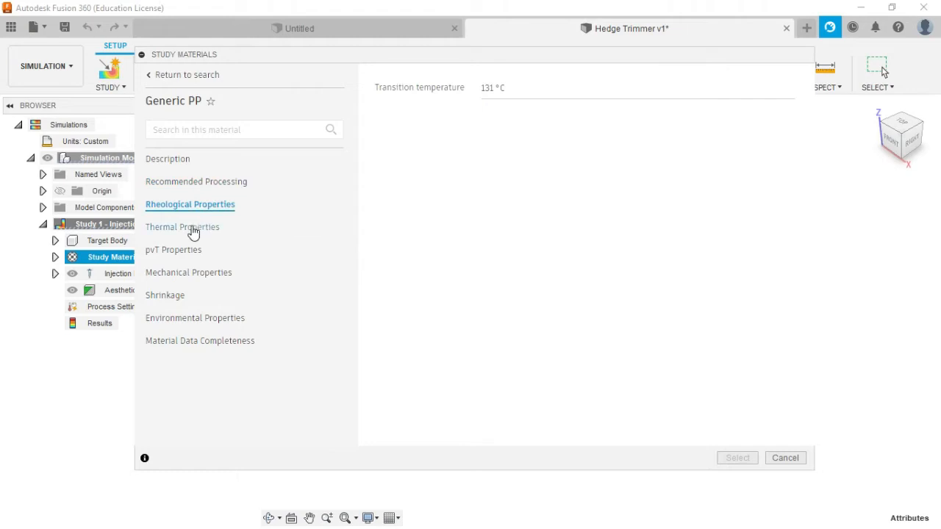
left_click(193, 231)
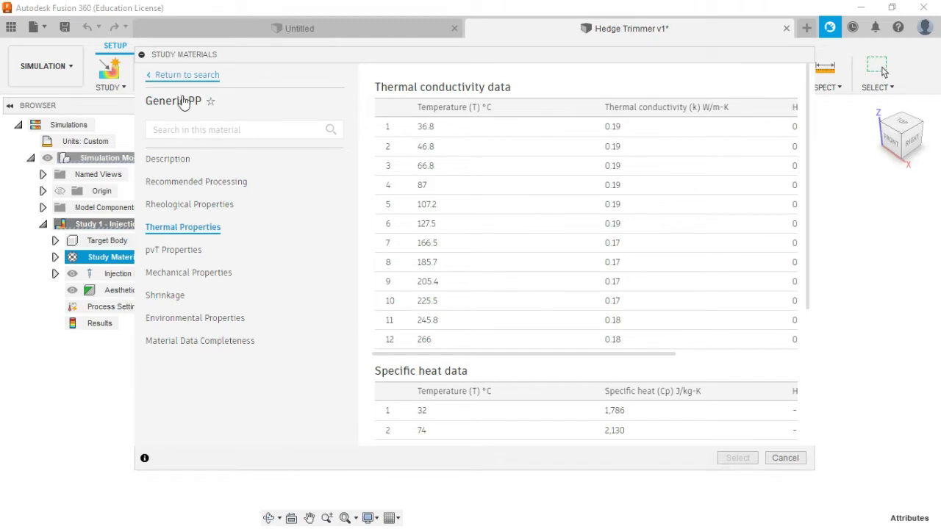
left_click(150, 76)
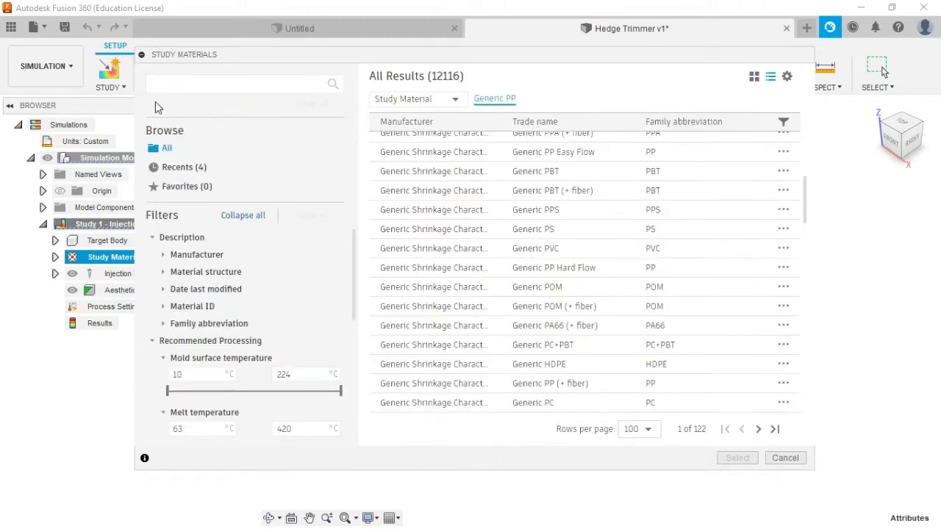
Browse the Manufacturer filter of the study material library and collapse the Description filters.
left_click(165, 254)
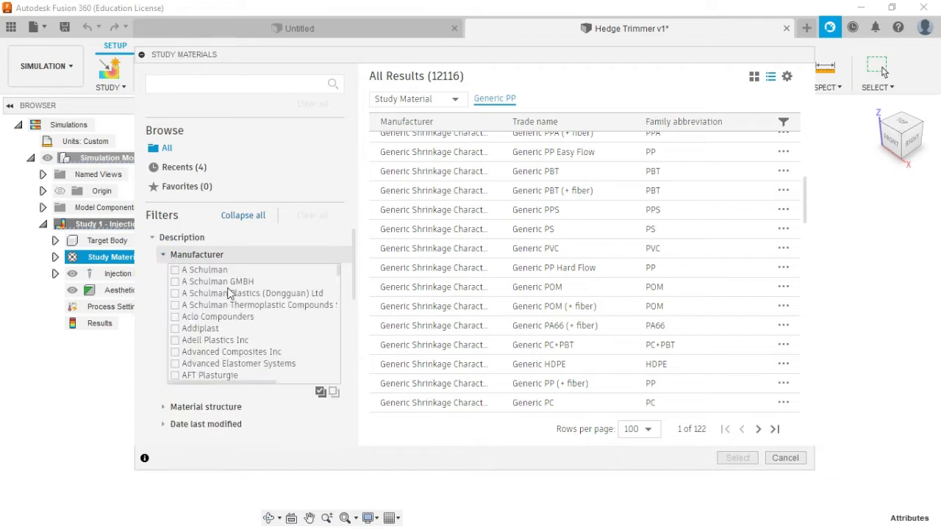
scroll(231, 295, "down", 10)
scroll(241, 356, "down", 10)
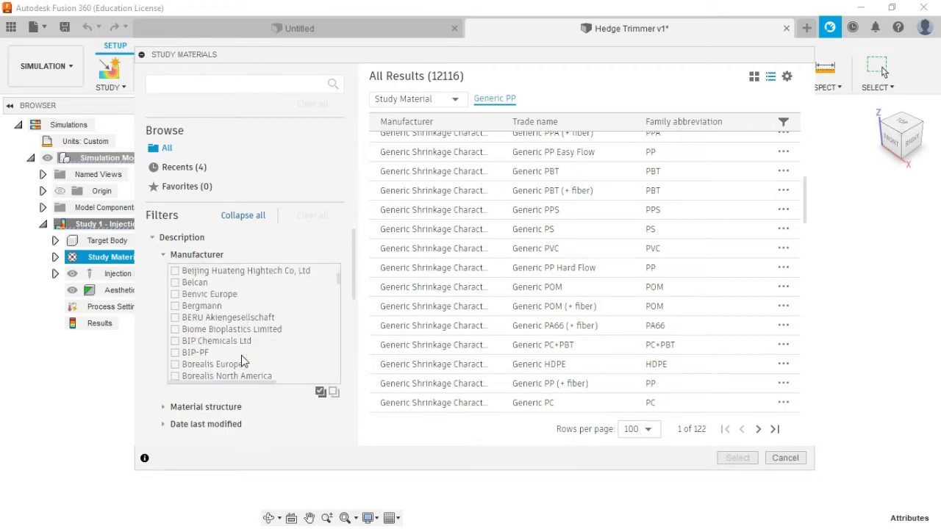
left_click_drag(337, 296, 343, 277)
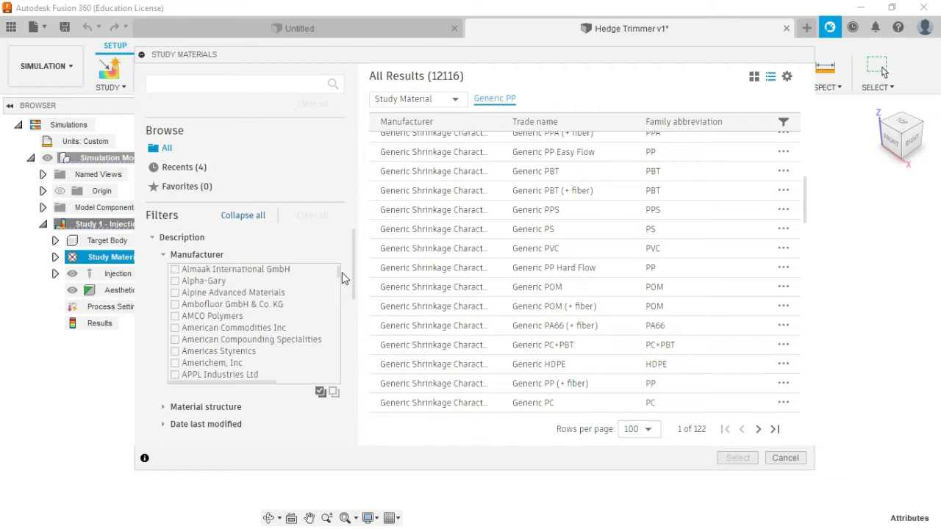
left_click_drag(339, 274, 340, 265)
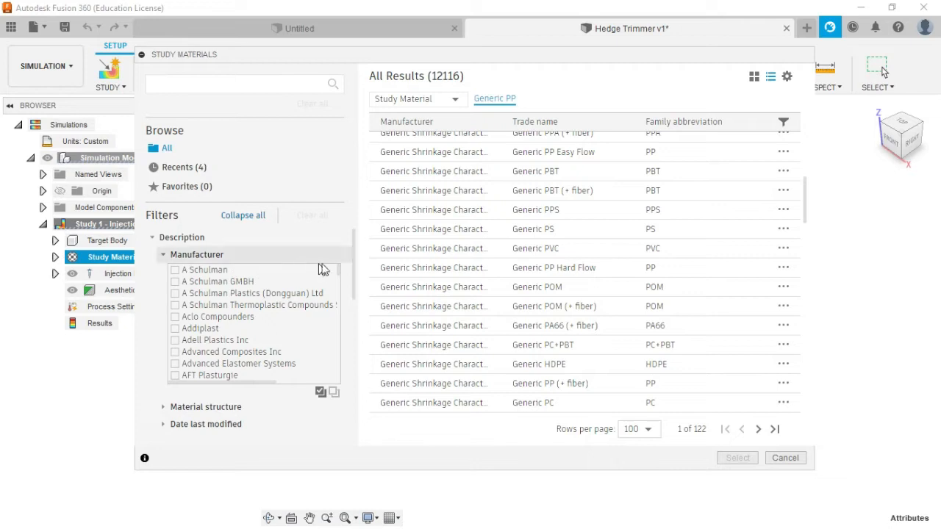
left_click_drag(339, 271, 337, 268)
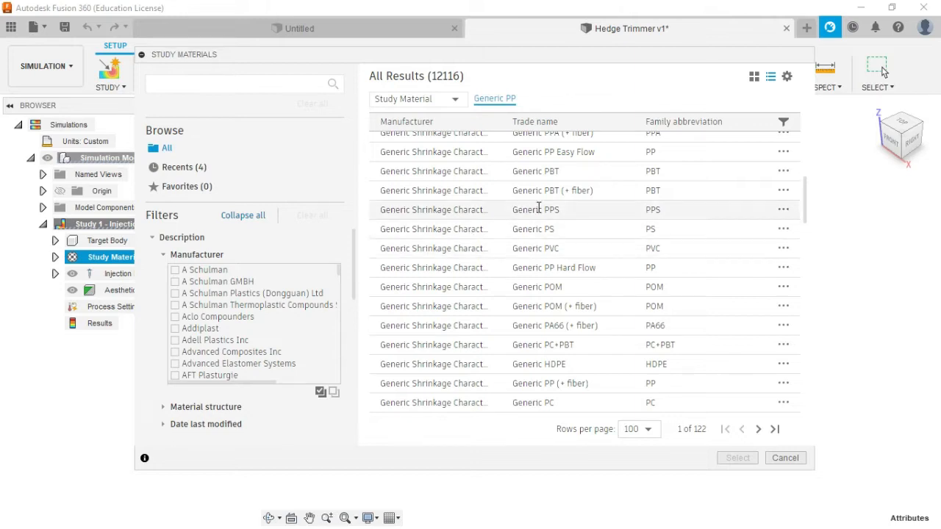
scroll(434, 165, "up", 3)
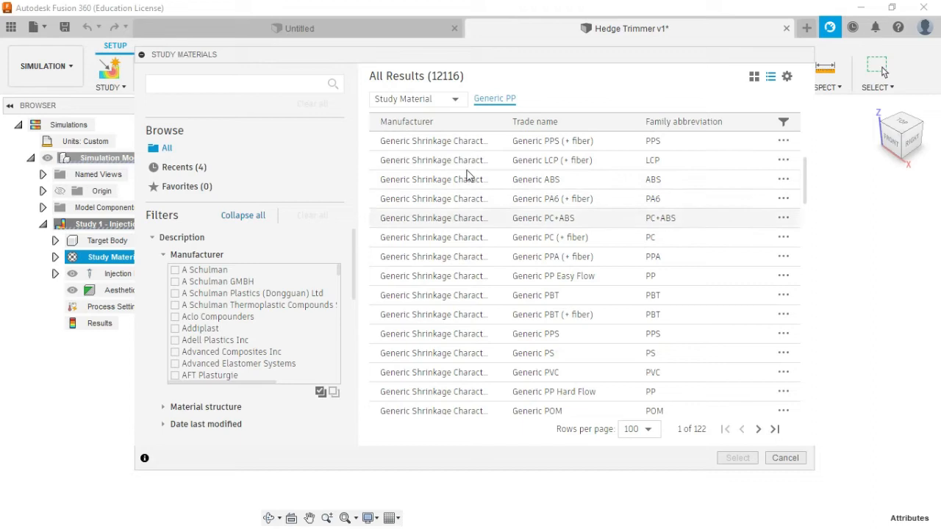
left_click(164, 258)
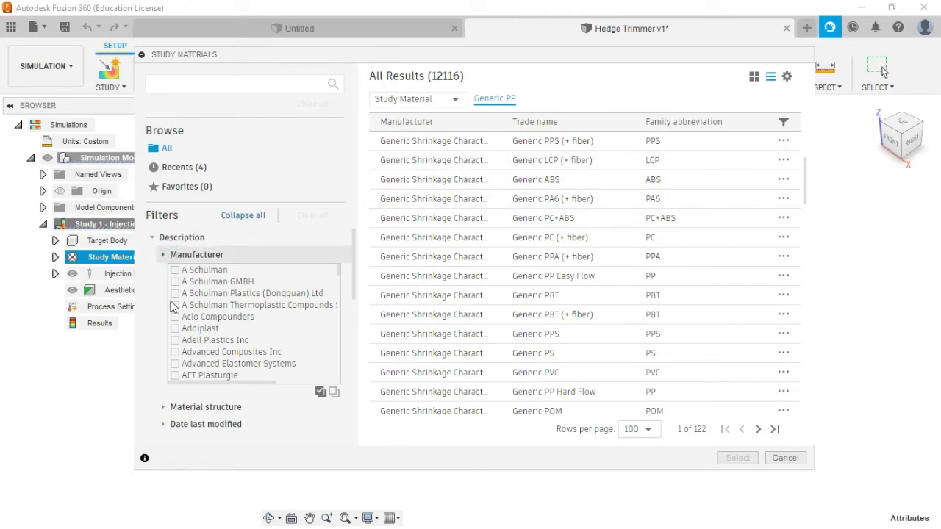
left_click(155, 239)
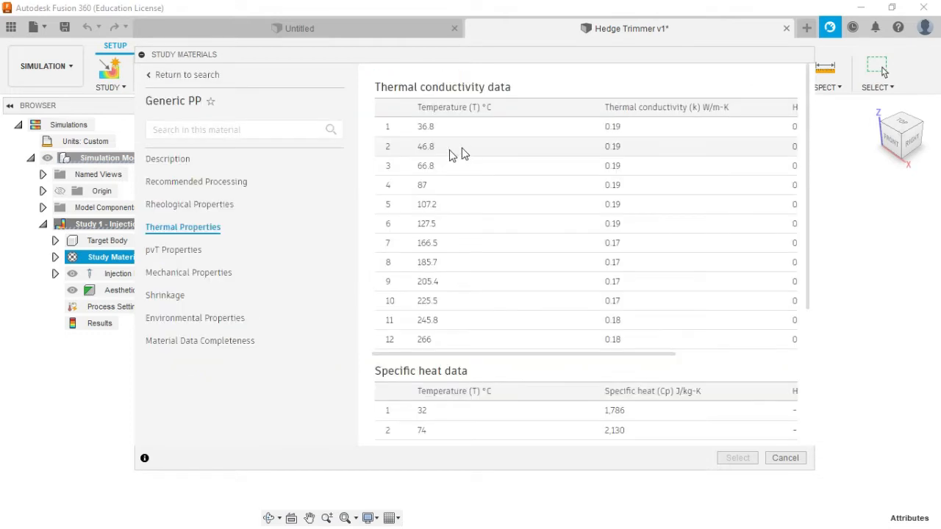
Compare Generic PP's recommended processing temperatures with the temperature filters, and close the material library and setup summary without changing the material.
left_click(180, 182)
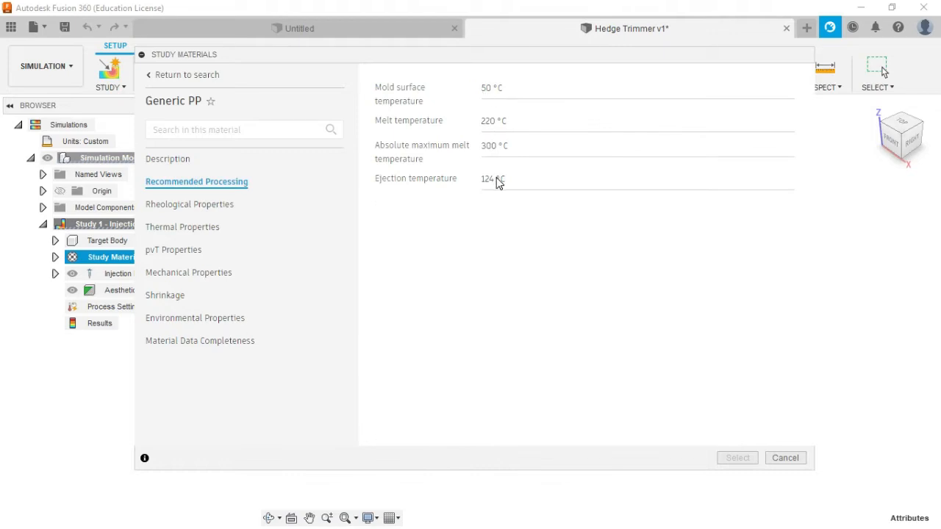
left_click(151, 74)
scroll(243, 313, "down", 2)
scroll(246, 292, "up", 3)
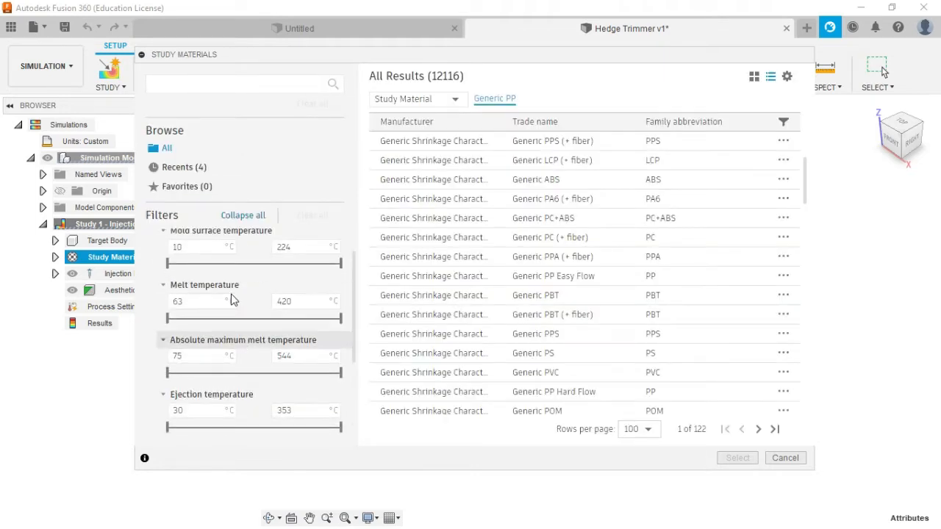
left_click(179, 290)
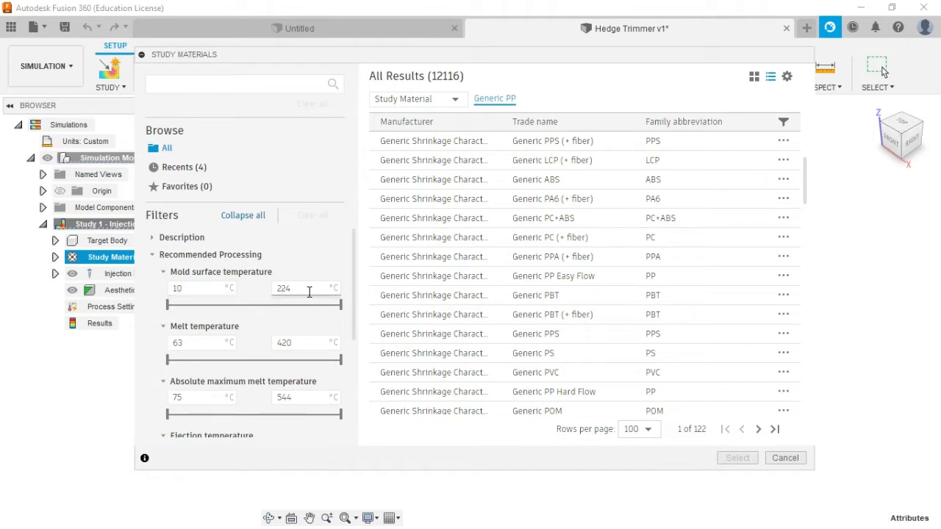
left_click(499, 102)
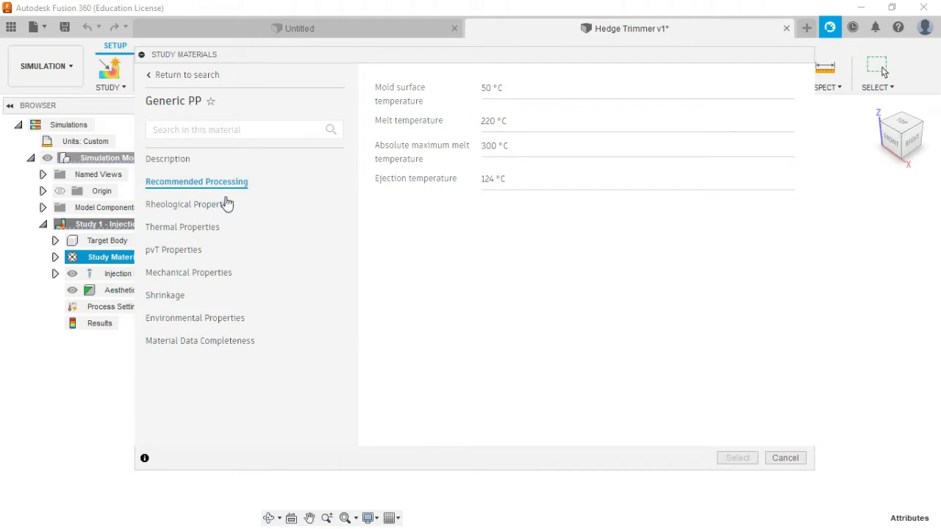
double_click(490, 89)
left_click(153, 78)
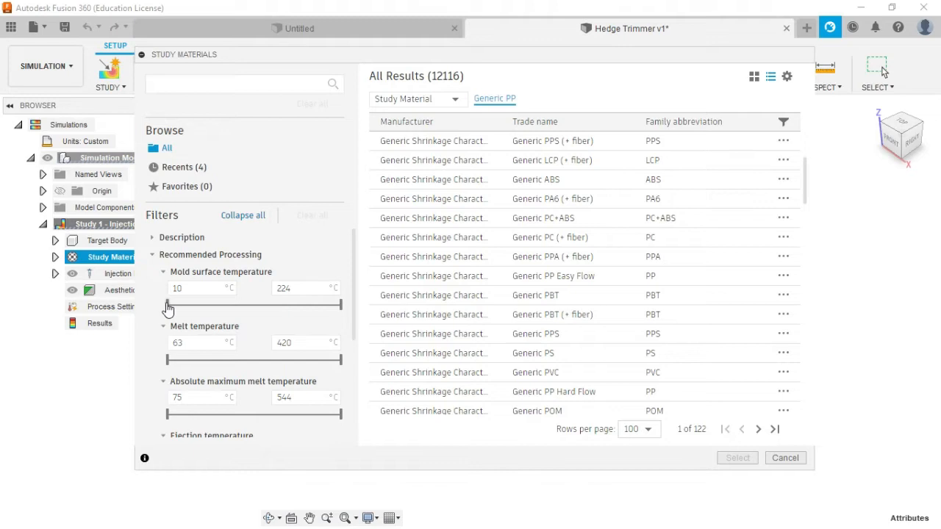
scroll(317, 305, "down", 2)
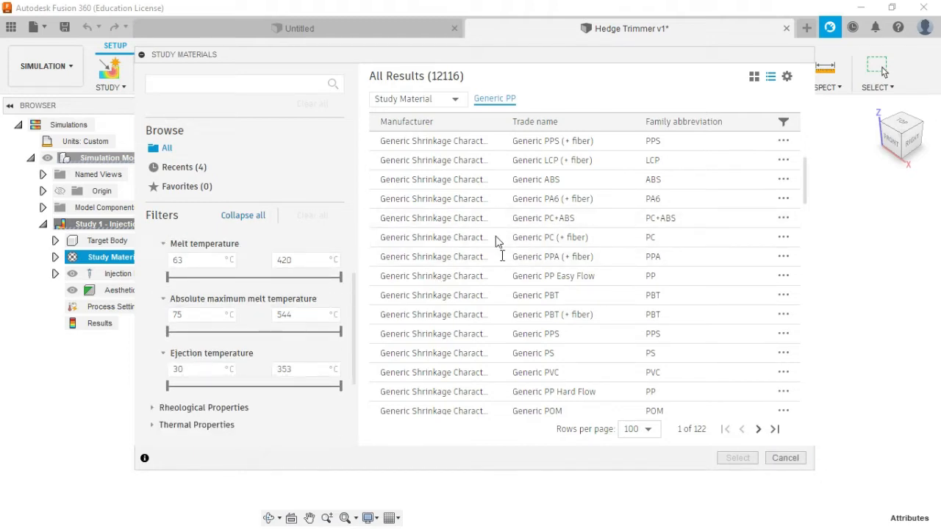
left_click(786, 458)
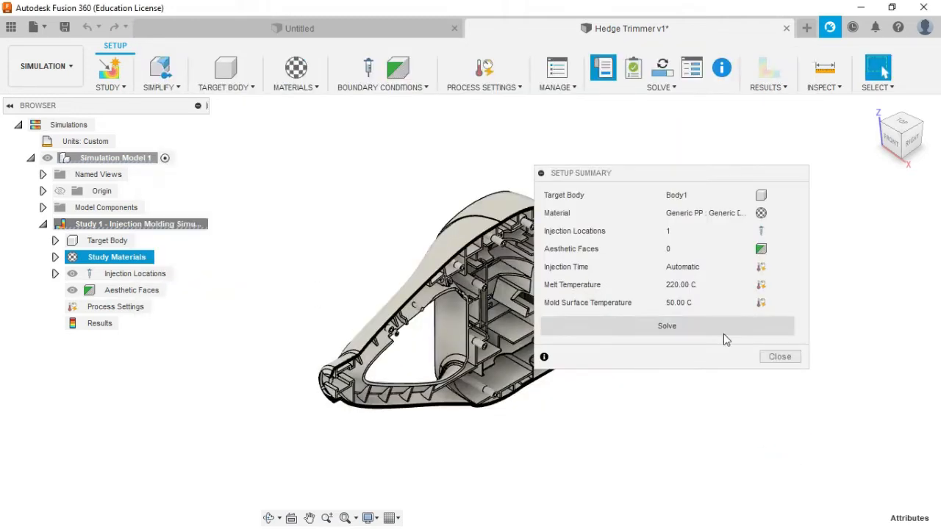
left_click(780, 357)
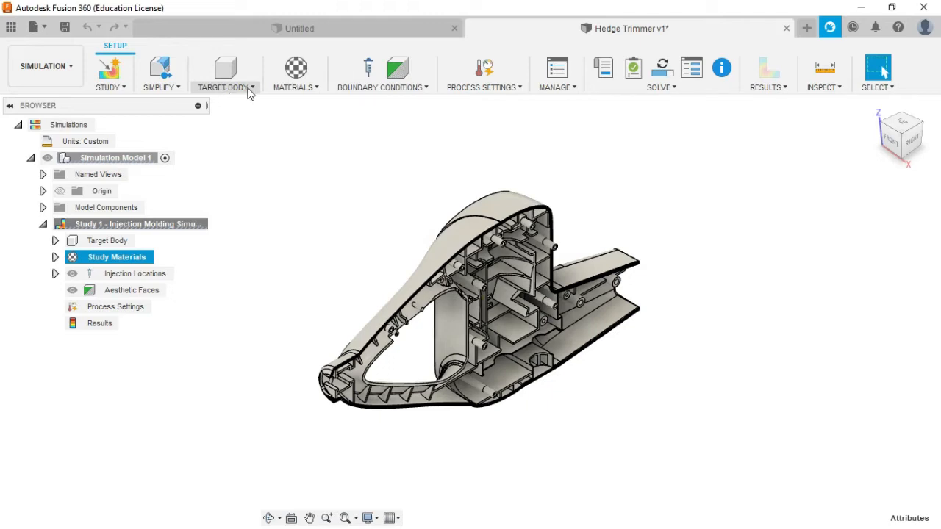
Add an injection location at the centre of the housing's dark outer face, between the two groups of vent slots.
left_click(396, 89)
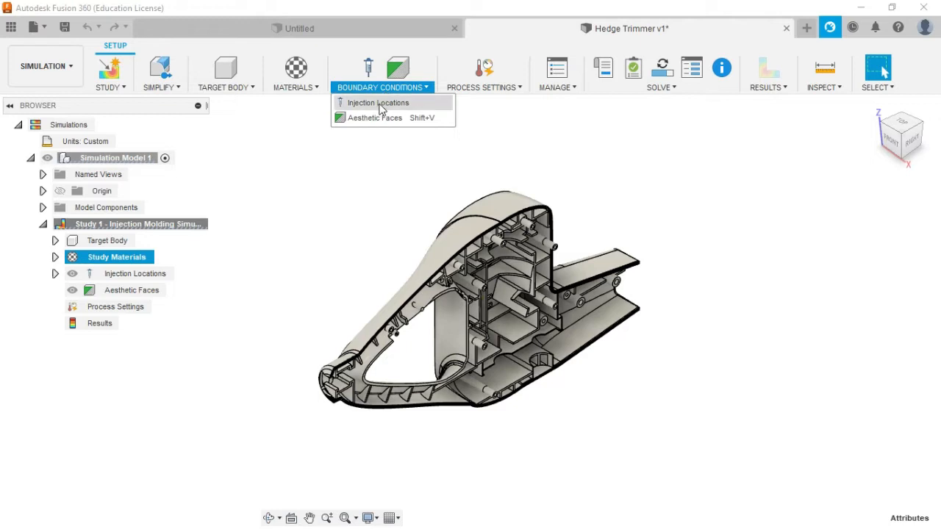
left_click(378, 104)
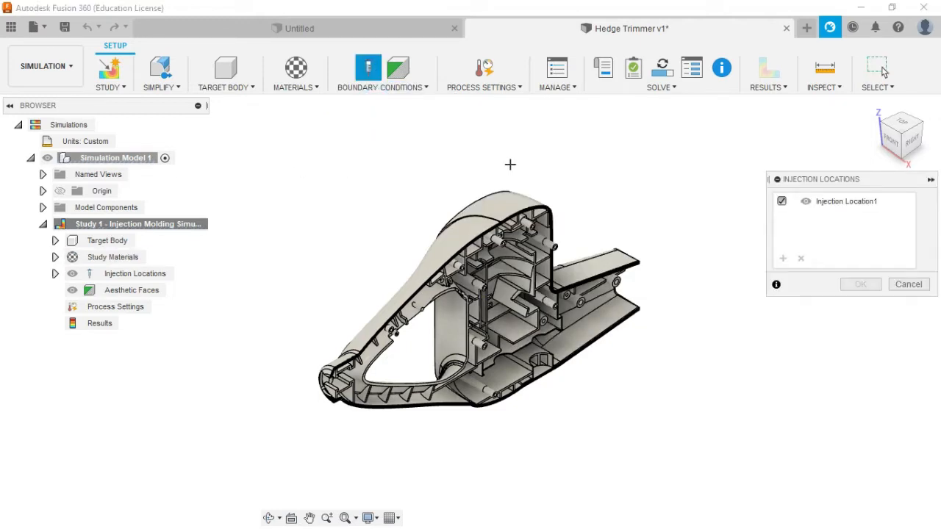
middle_click_drag(541, 157, 510, 312, "shift")
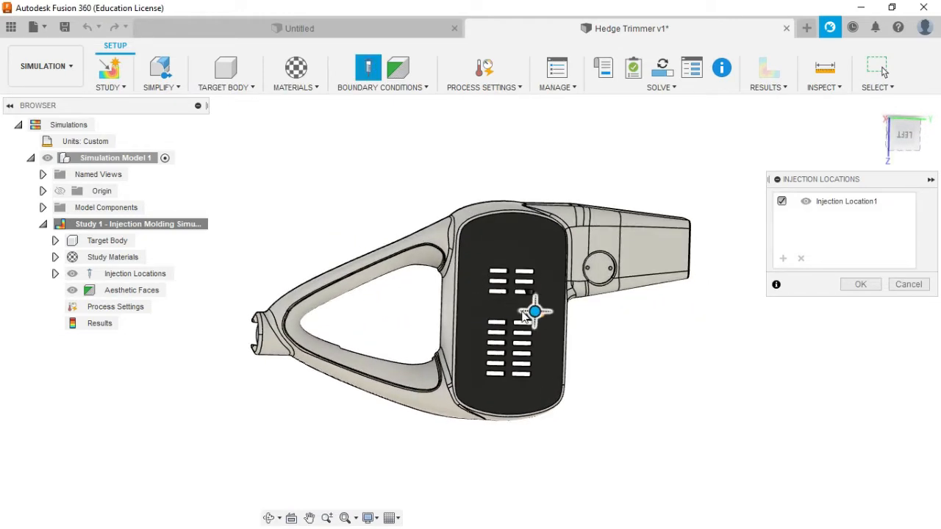
left_click(907, 142)
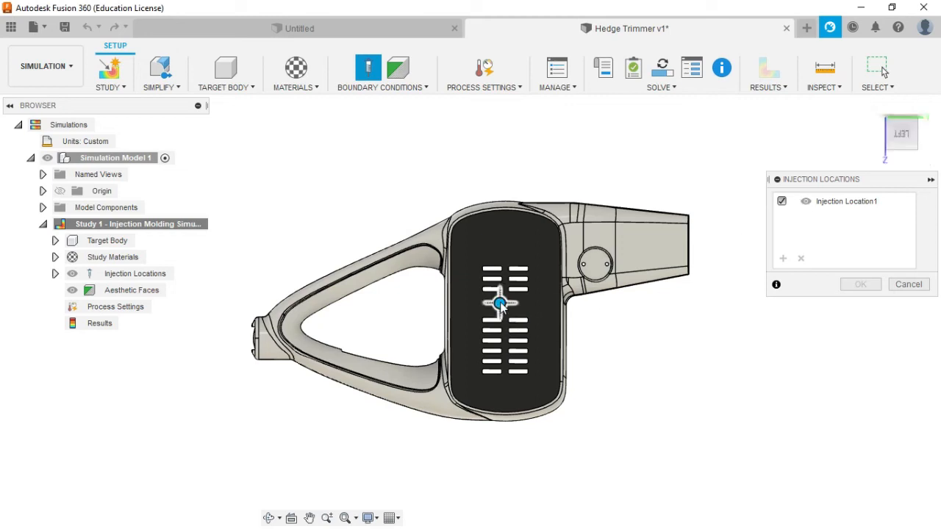
scroll(503, 303, "up", 5)
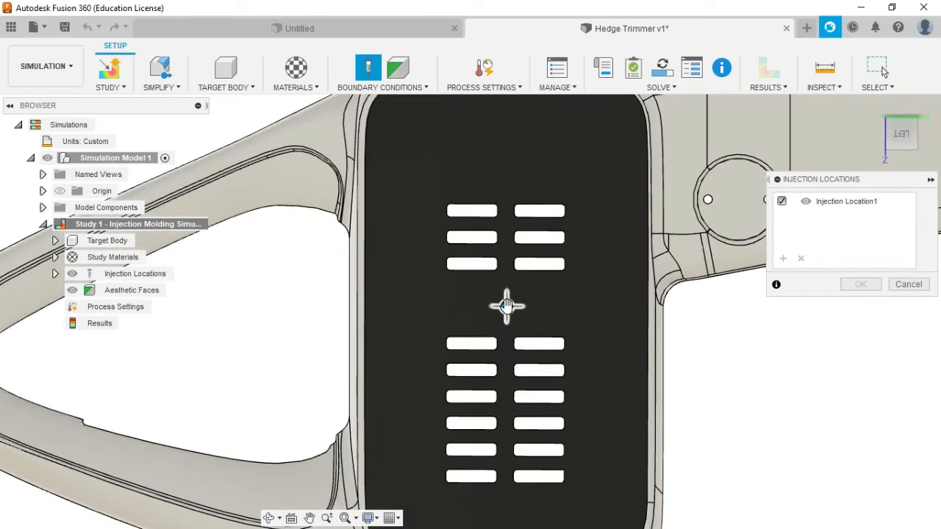
left_click(506, 303)
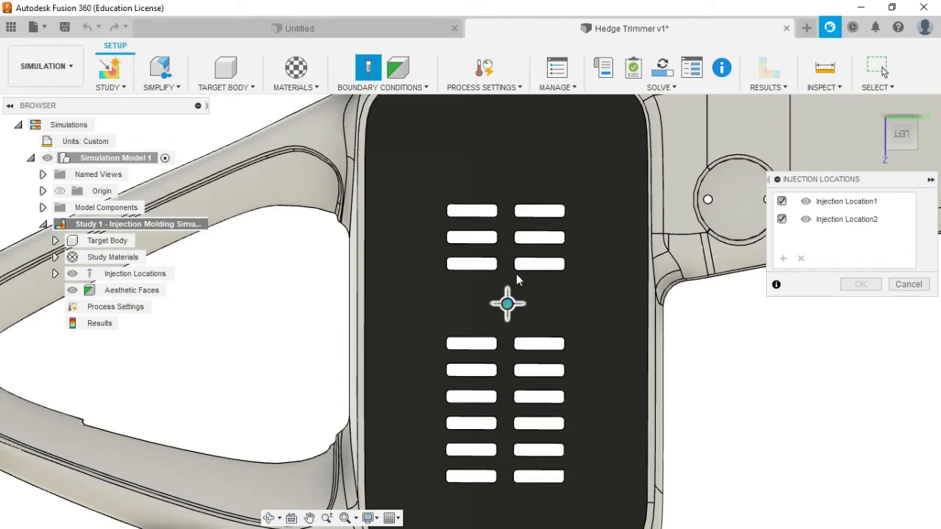
Delete Injection Location1, keeping only the injection point on the outer vented face, and accept the injection locations.
scroll(514, 273, "down", 2)
middle_click_drag(567, 298, 558, 149, "shift")
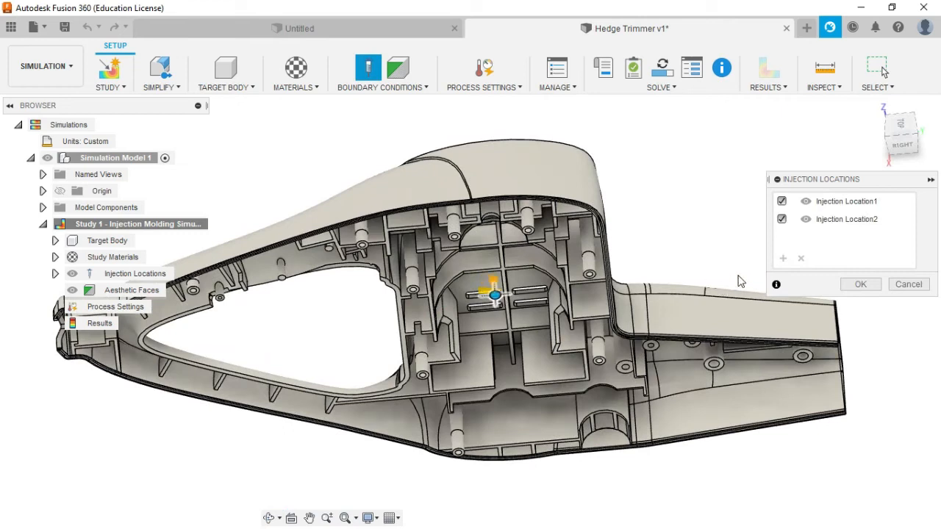
left_click(782, 202)
middle_click_drag(704, 230, 632, 287, "shift")
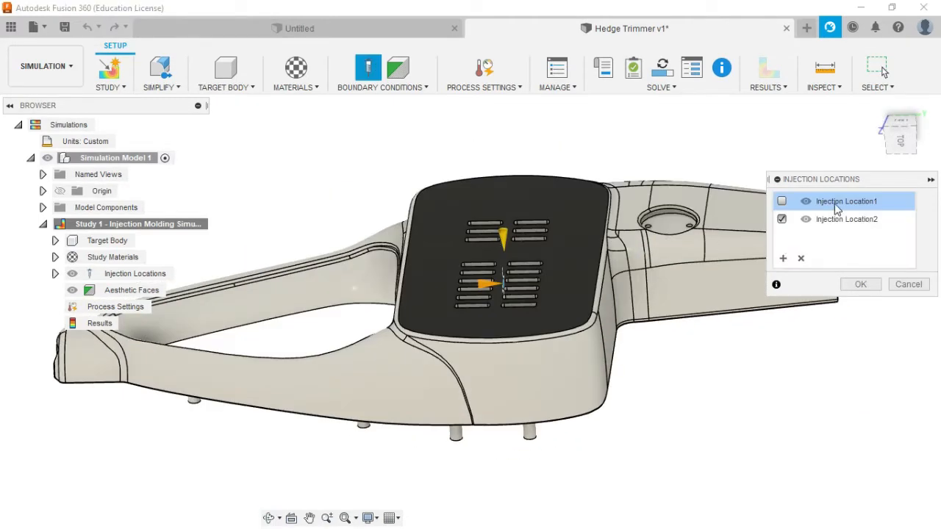
left_click(802, 258)
middle_click_drag(586, 257, 614, 265, "shift")
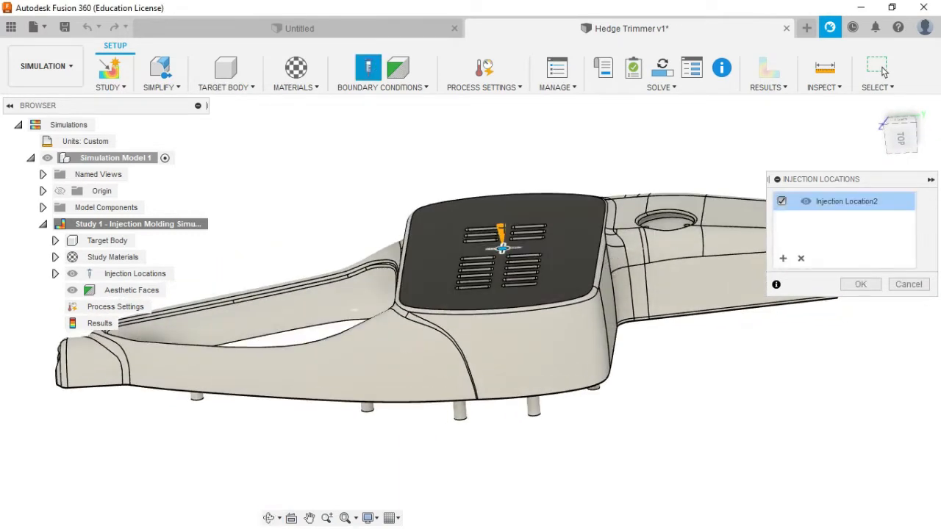
mouse_move(732, 216)
middle_mouse_down("shift")
mouse_move(741, 194)
mouse_move(730, 212)
middle_mouse_up("shift")
scroll(507, 257, "up", 4)
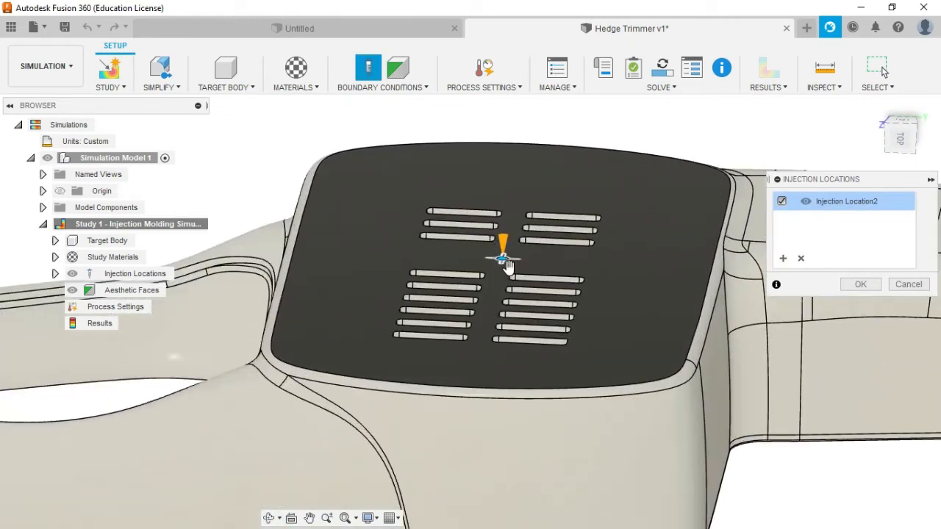
scroll(500, 258, "down", 5)
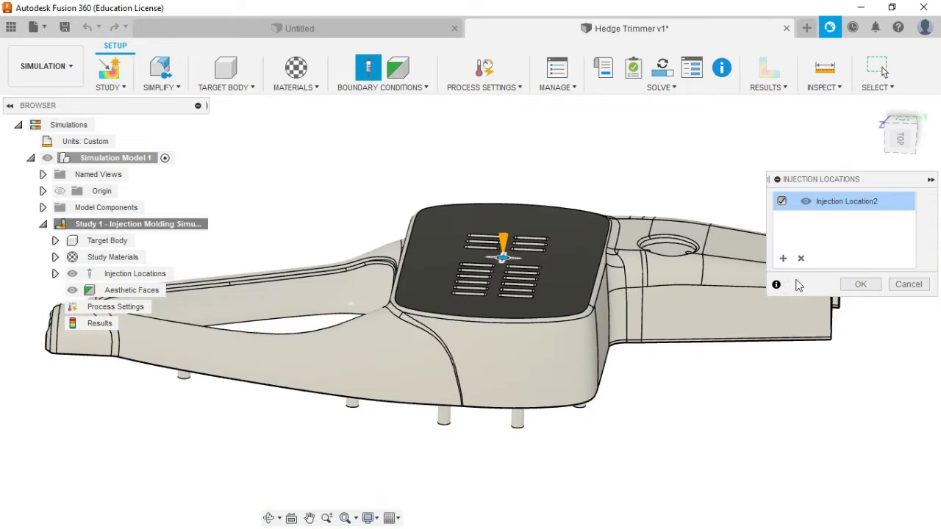
left_click(860, 285)
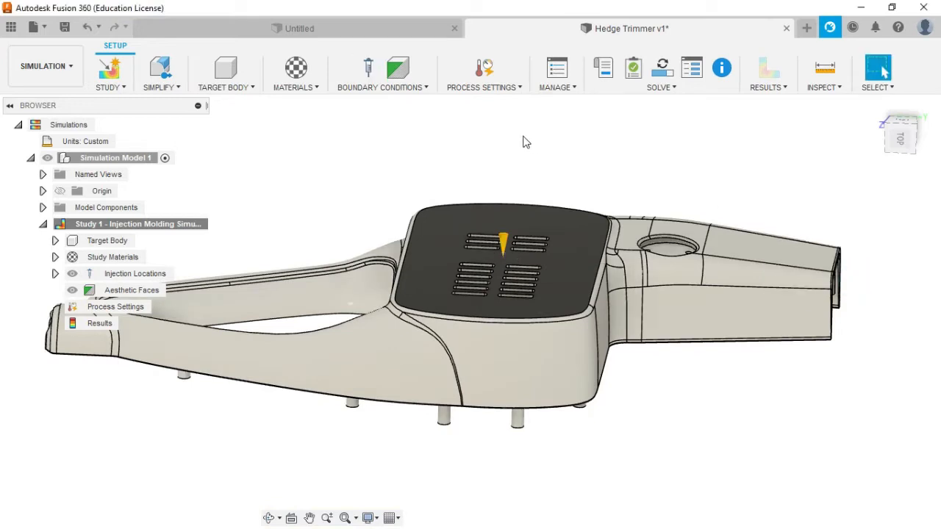
Select the housing's dark vented outer face and its tangent chain as aesthetic faces.
left_click(389, 88)
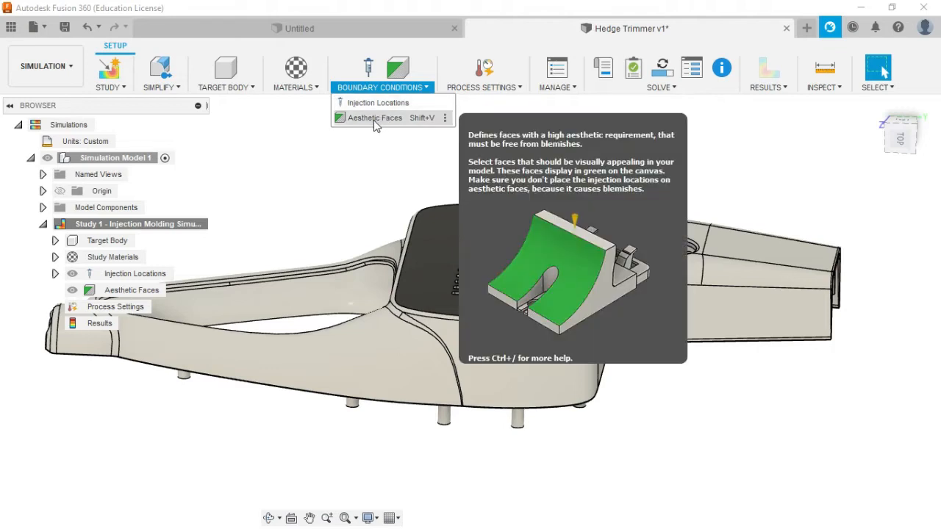
left_click(373, 119)
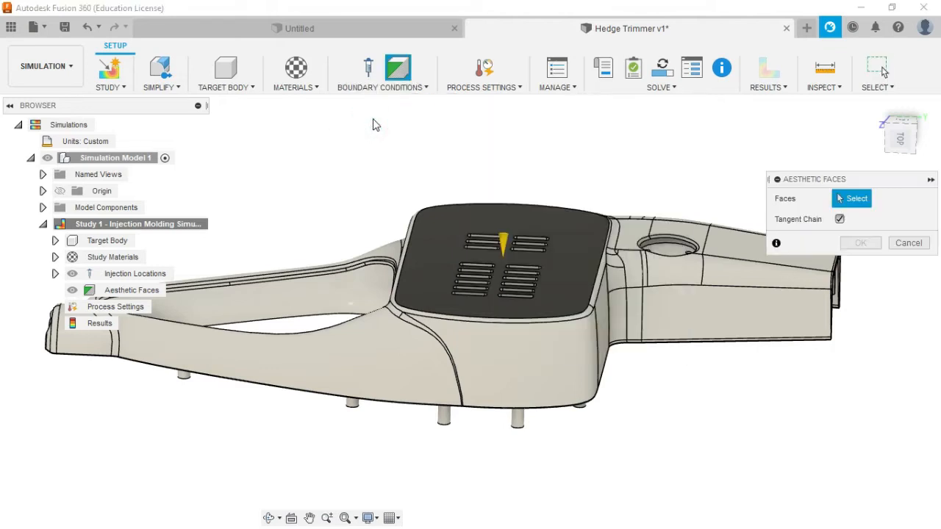
middle_click_drag(380, 183, 257, 270, "shift")
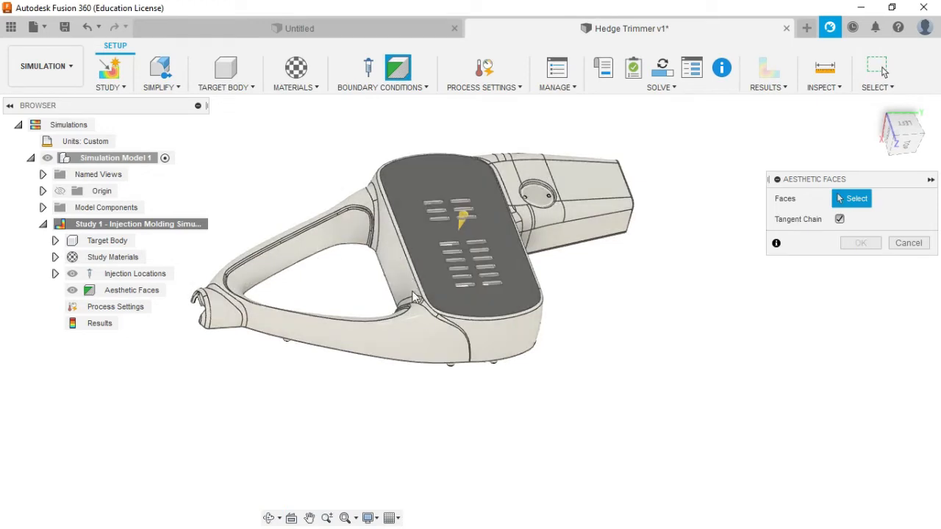
middle_click_drag(538, 298, 470, 169, "shift")
middle_click_drag(436, 199, 443, 172, "shift")
scroll(434, 191, "up", 5)
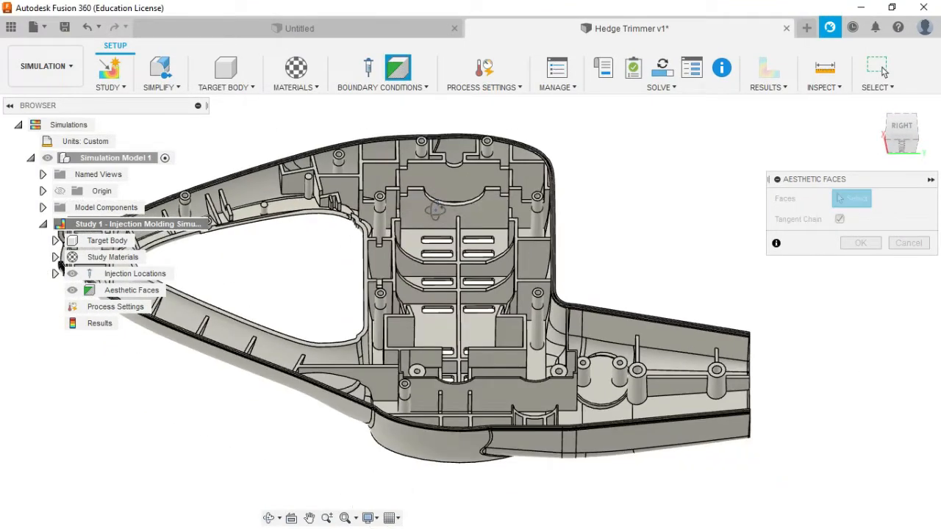
middle_click_drag(434, 209, 431, 400, "shift")
scroll(407, 224, "down", 2)
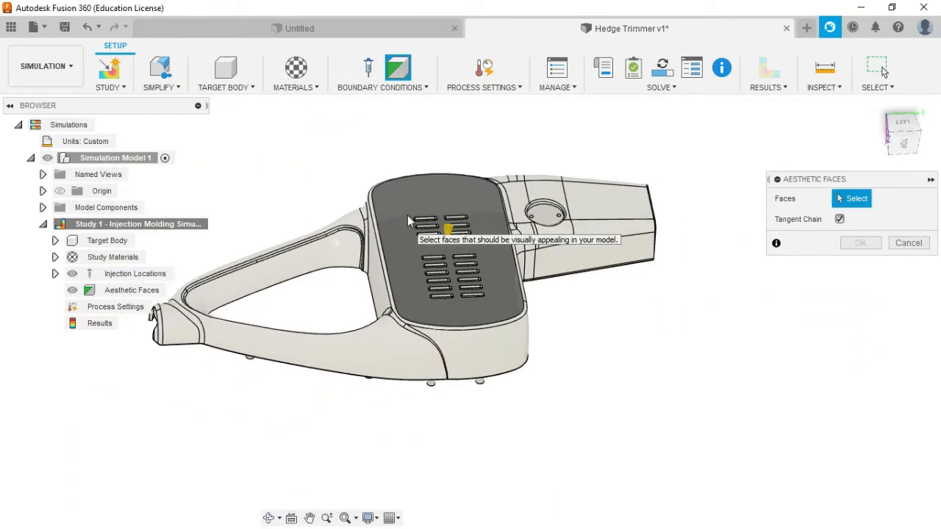
middle_click_drag(478, 231, 474, 248, "shift")
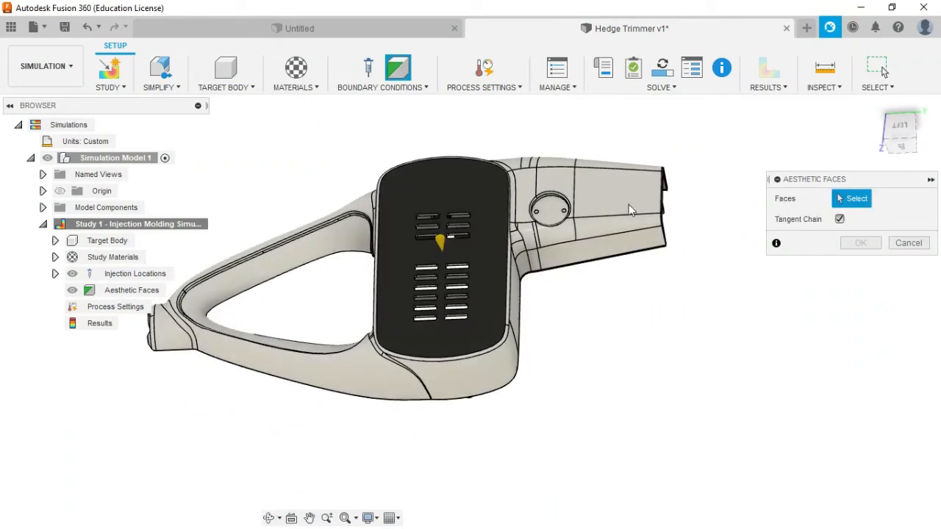
left_click(491, 242)
mouse_move(597, 340)
middle_mouse_down("shift")
mouse_move(601, 305)
mouse_move(598, 378)
mouse_move(585, 353)
middle_mouse_up("shift")
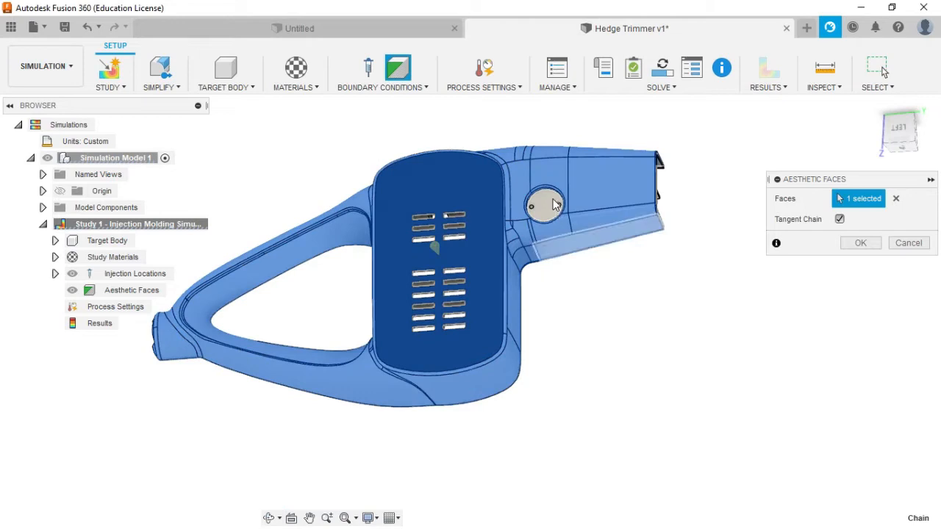
Try adding the flat circular recess face with two holes to the aesthetic faces, and remove it from the selection again.
scroll(556, 205, "up", 5)
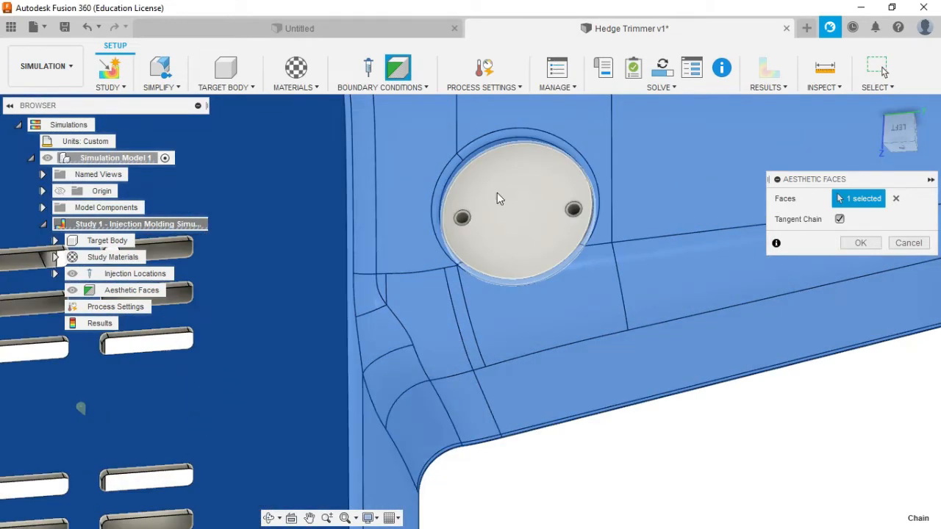
left_click(503, 198)
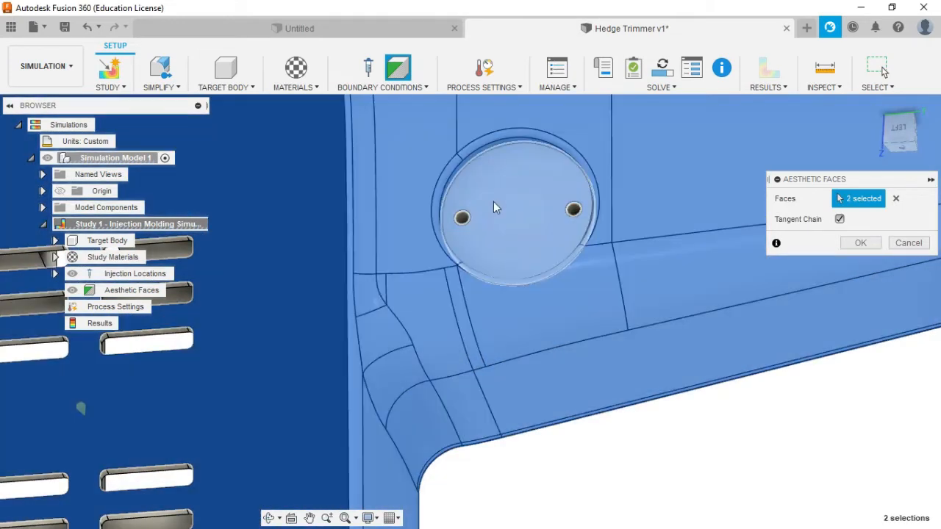
scroll(500, 224, "down", 3)
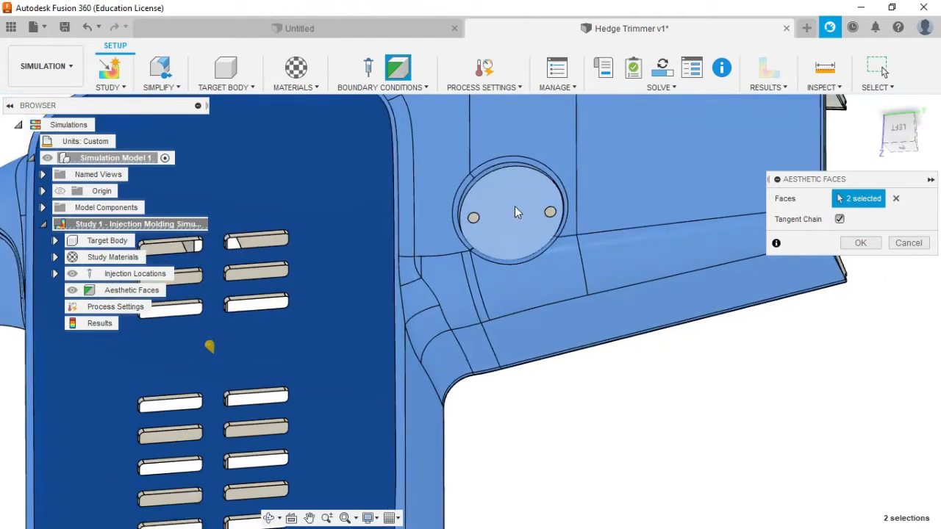
scroll(485, 236, "down", 5)
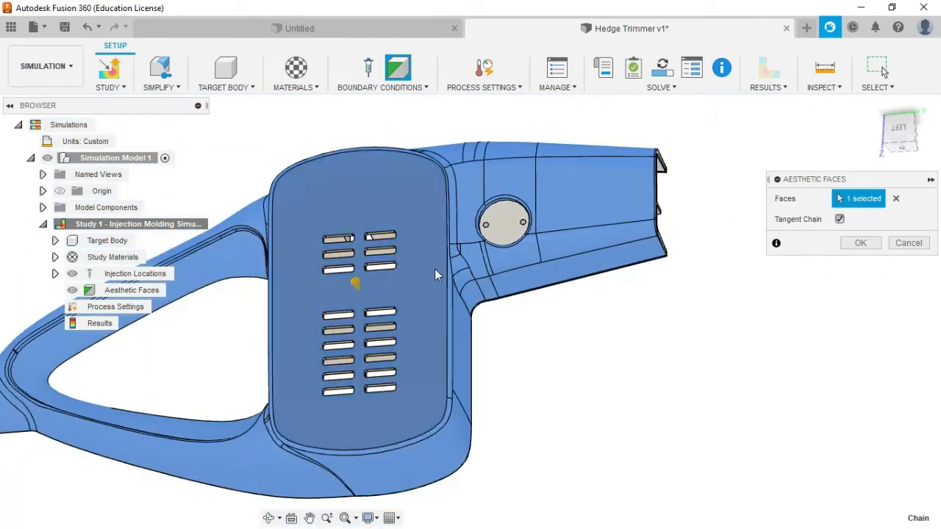
Check the selected outer faces of the housing and accept the aesthetic faces with Tangent Chain left on.
middle_click_drag(470, 248, 453, 246, "shift")
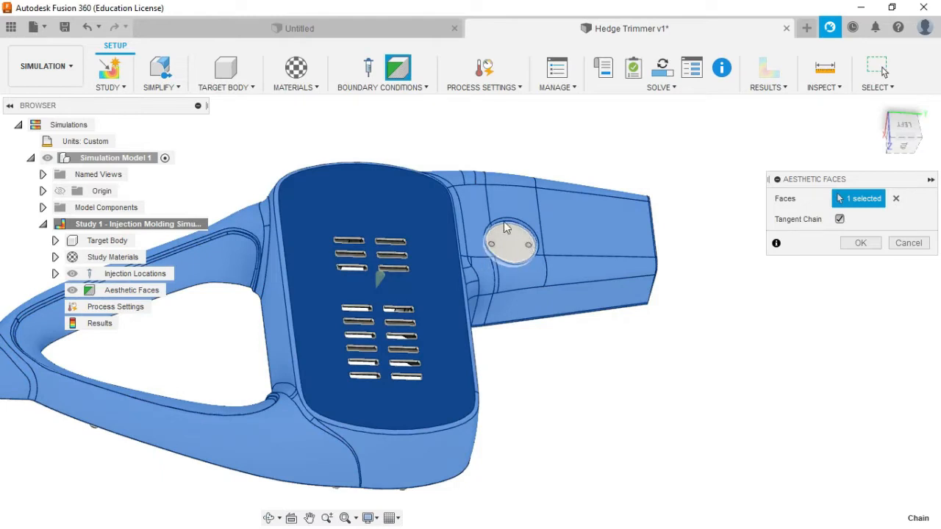
middle_click_drag(513, 236, 383, 325, "shift")
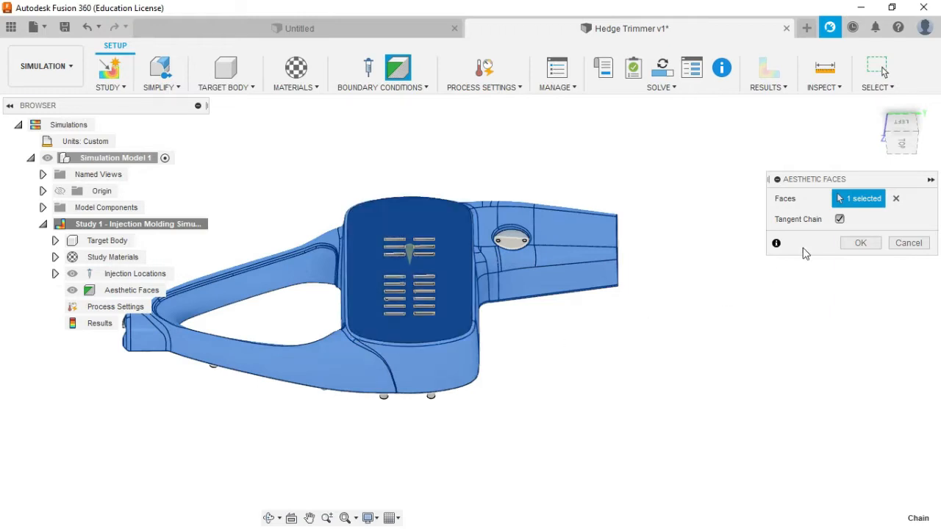
mouse_move(645, 267)
middle_mouse_down("shift")
mouse_move(644, 284)
mouse_move(647, 262)
middle_mouse_up("shift")
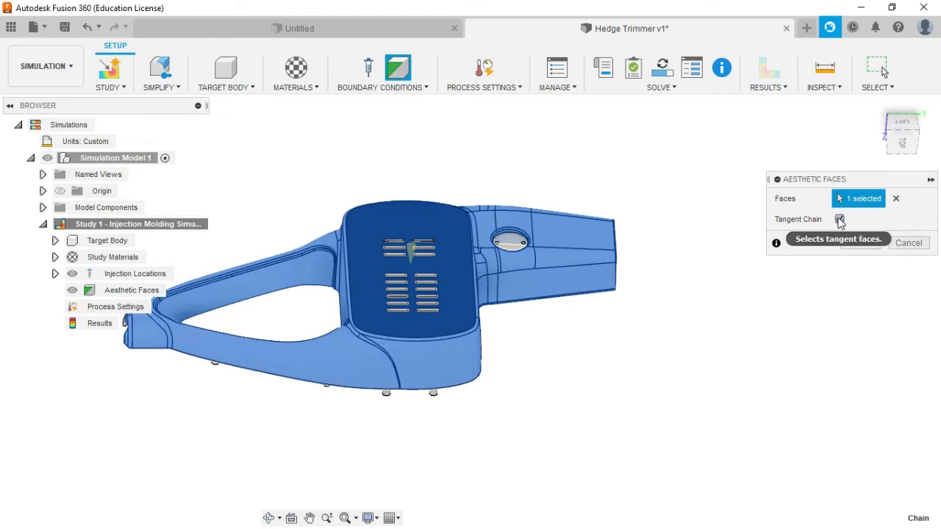
mouse_move(501, 337)
middle_mouse_down("shift")
mouse_move(519, 307)
mouse_move(510, 334)
middle_mouse_up("shift")
left_click(860, 244)
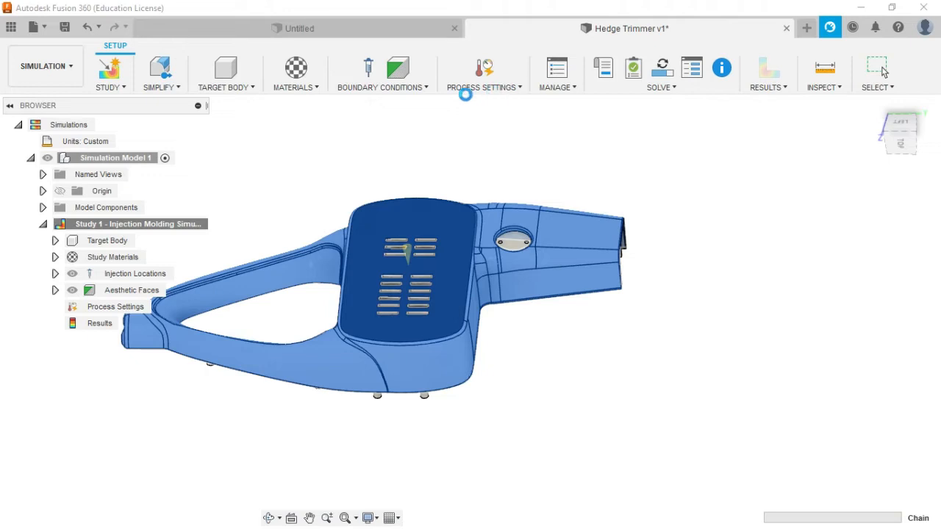
Review the injection time, melt temperature, mold surface temperature and shrinkage allowance in the process settings, and close them without changes.
left_click(504, 90)
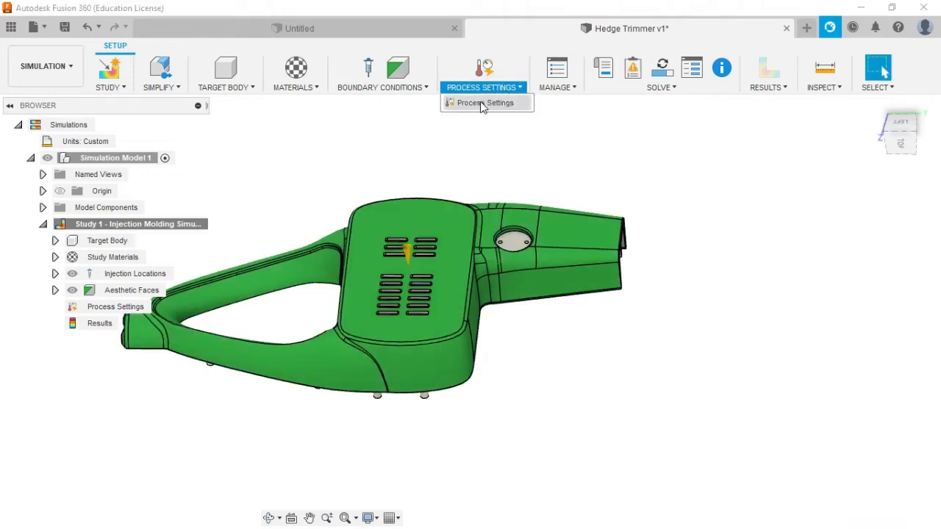
left_click(482, 104)
left_click_drag(336, 182, 719, 163)
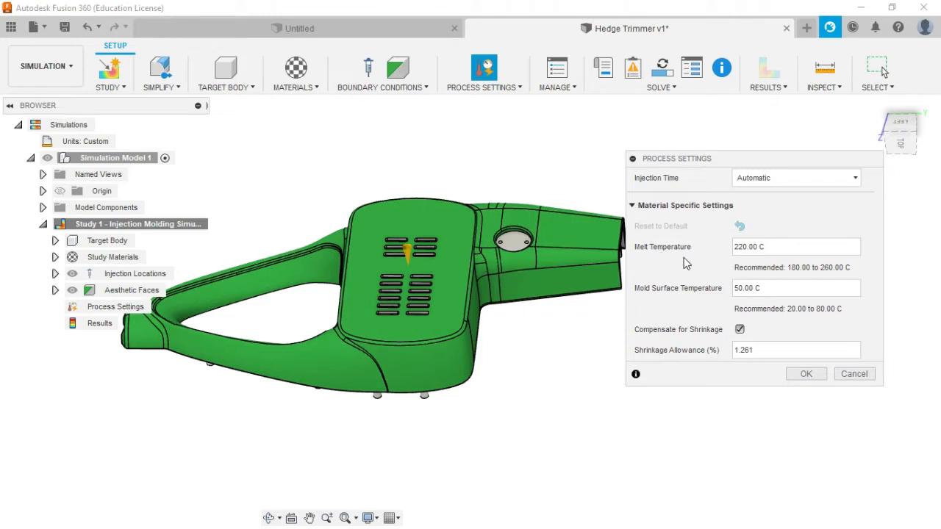
left_click(781, 289)
left_click(762, 353)
left_click(806, 182)
left_click(844, 208)
left_click(638, 210)
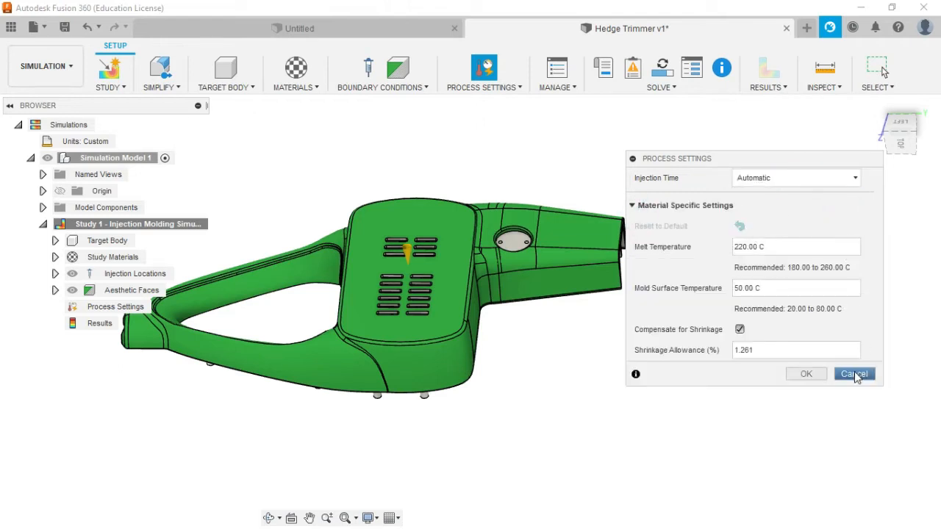
left_click(816, 375)
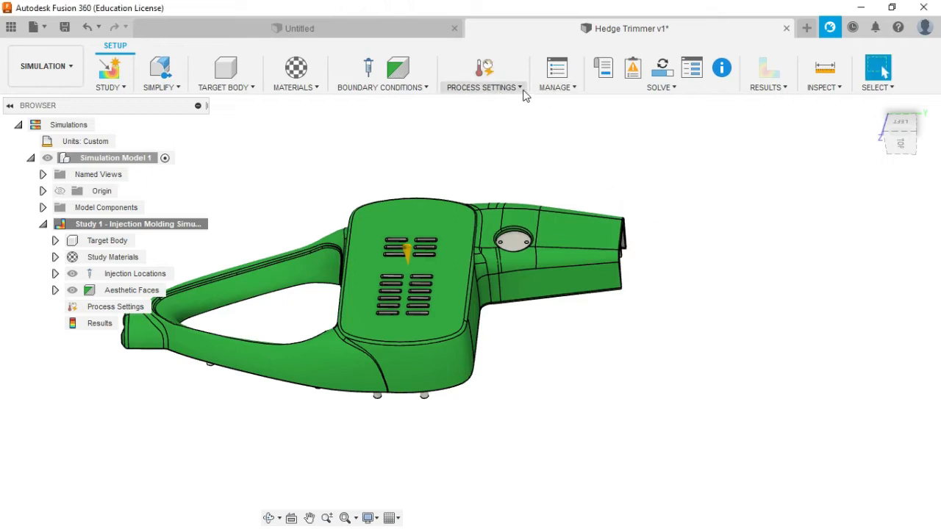
left_click(580, 89)
left_click(404, 93)
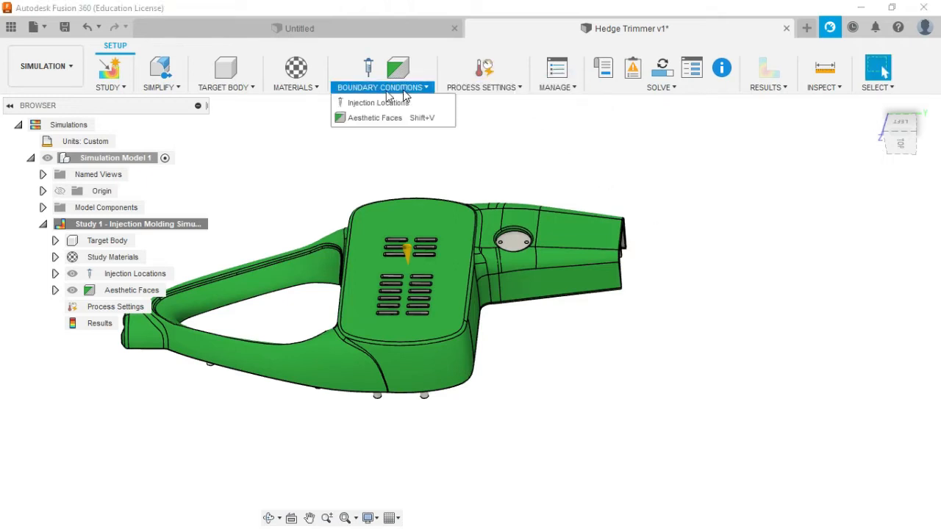
mouse_move(255, 93)
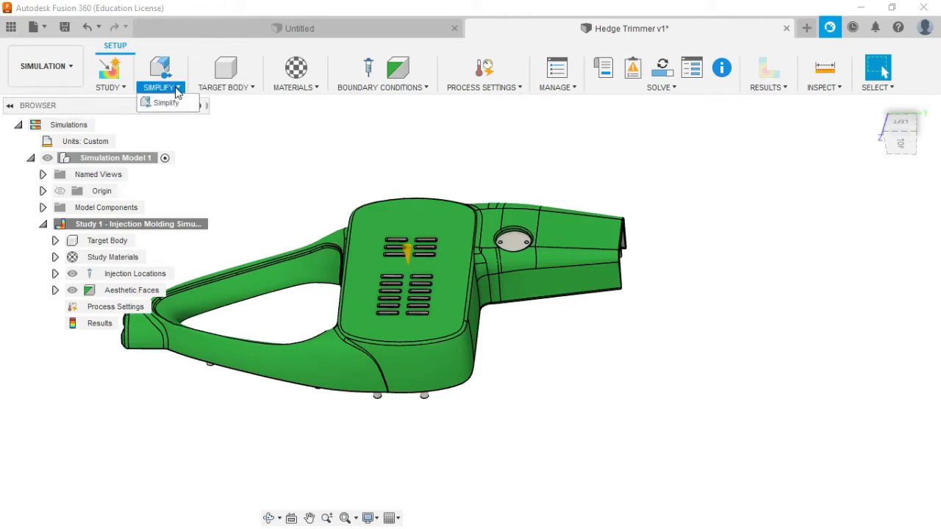
mouse_move(507, 90)
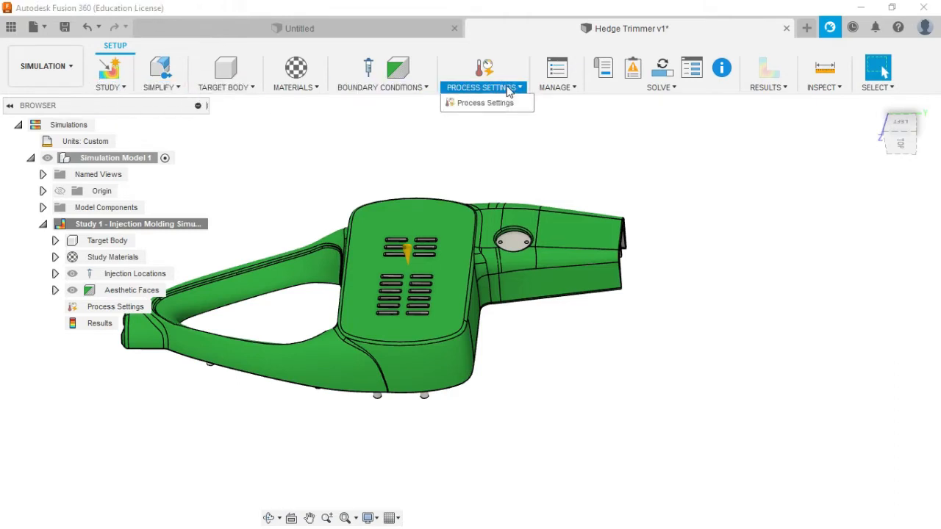
Review the setup summary's target body, material, injection locations, aesthetic faces and process values, and close it.
mouse_move(653, 90)
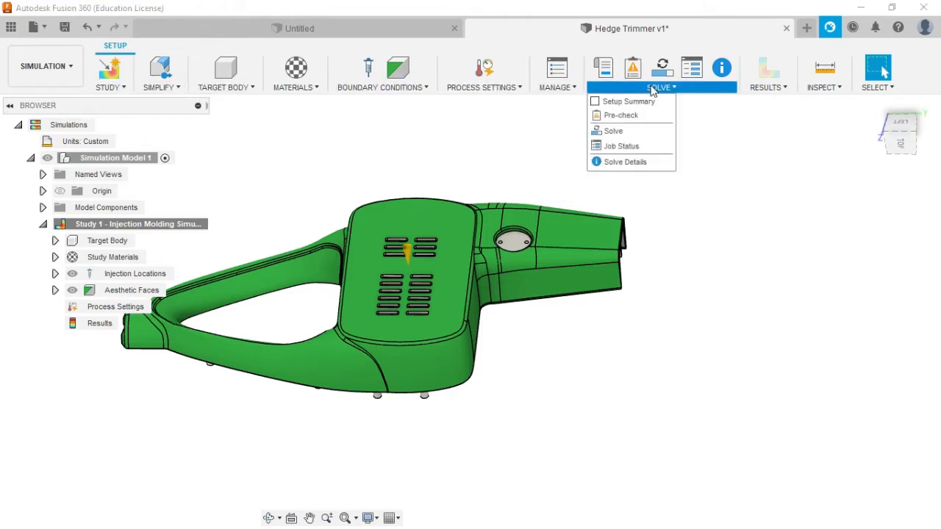
left_click(636, 108)
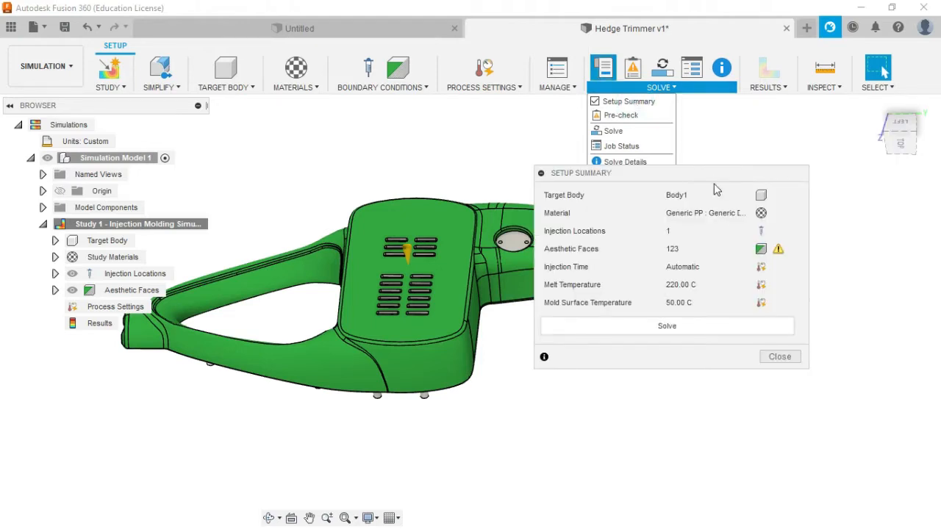
left_click_drag(716, 175, 719, 185)
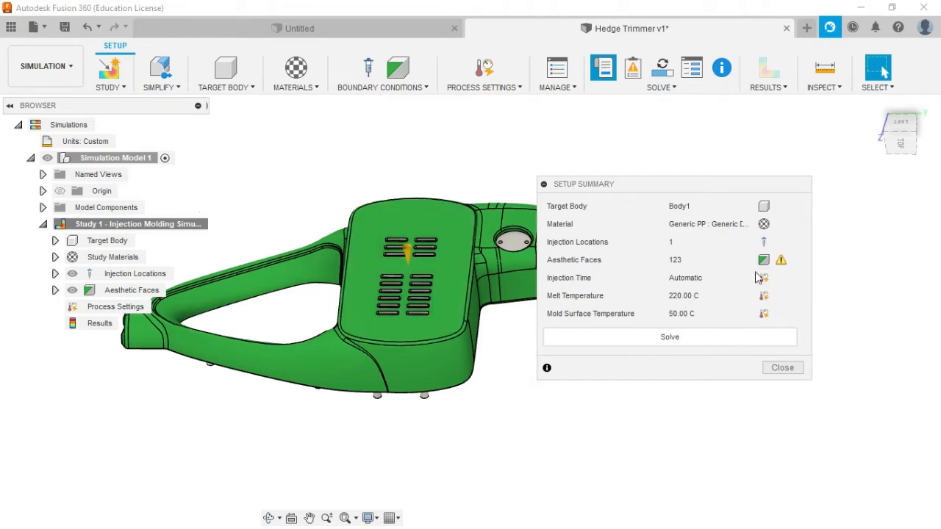
left_click(783, 368)
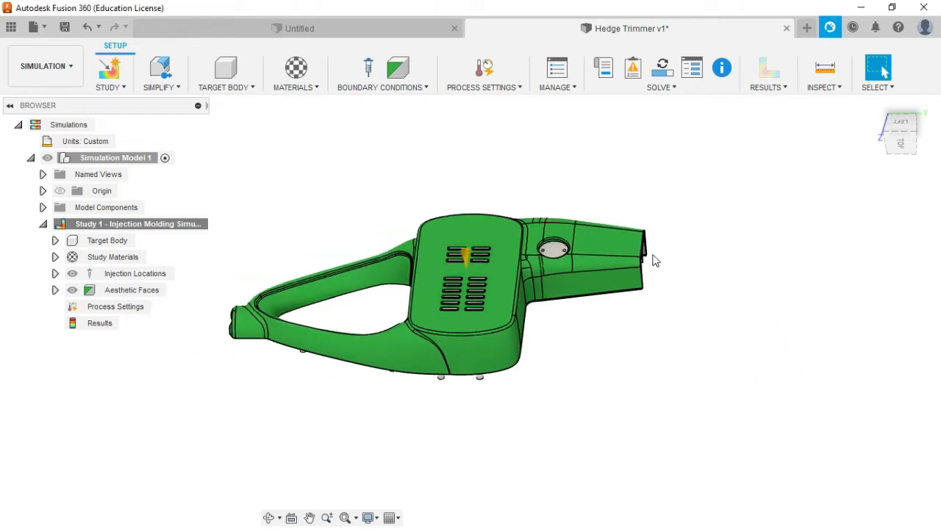
left_click(290, 98)
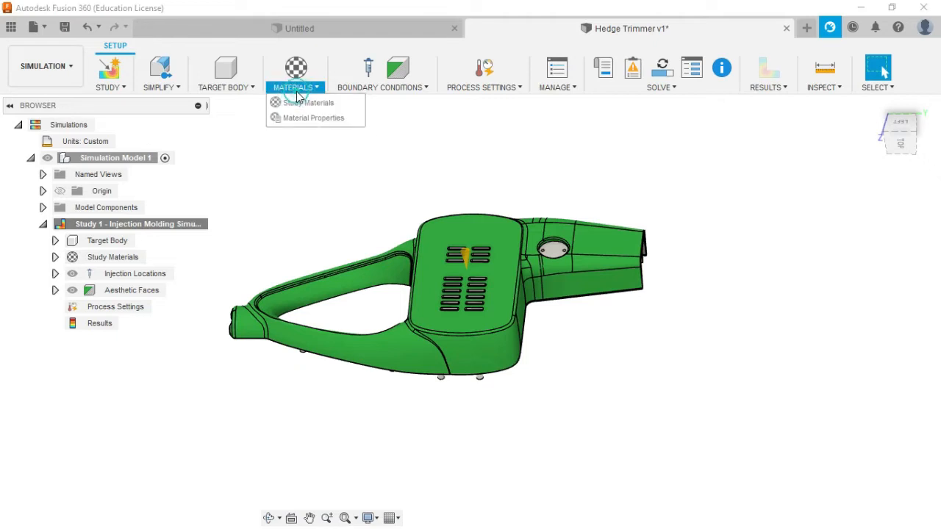
left_click(419, 90)
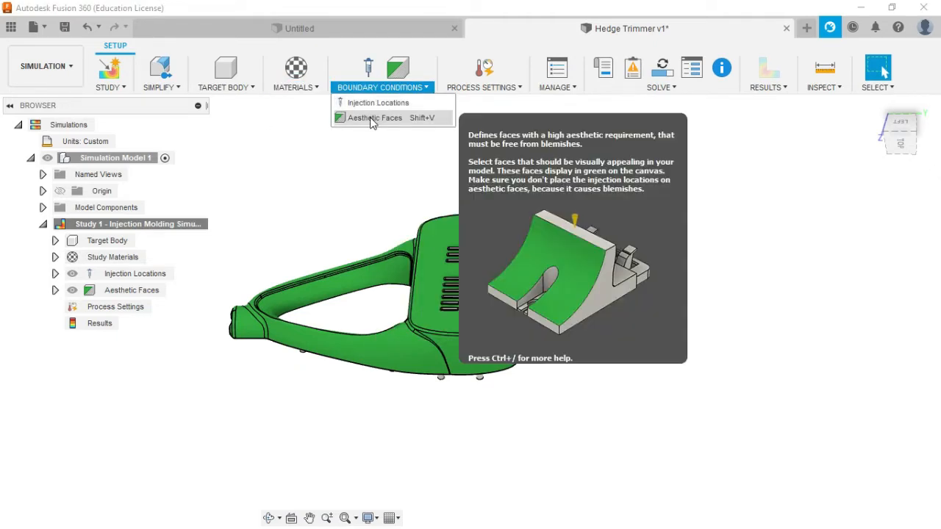
left_click(541, 123)
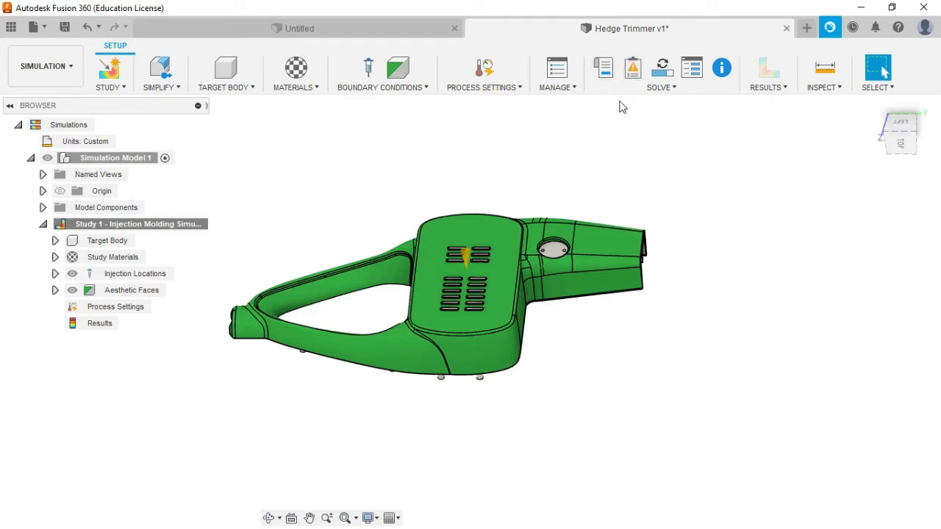
Reopen the setup summary to check the study inputs once more, and close it without solving.
left_click(659, 88)
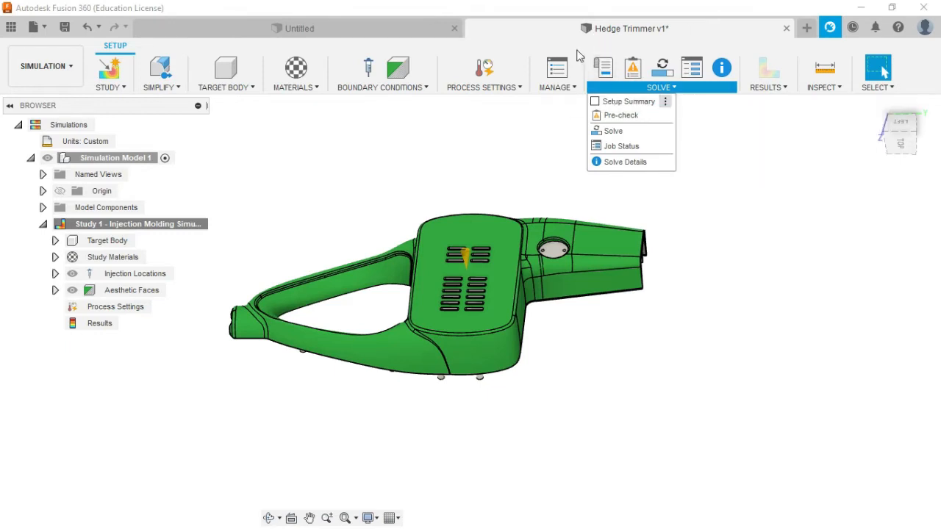
left_click(546, 31)
left_click(605, 69)
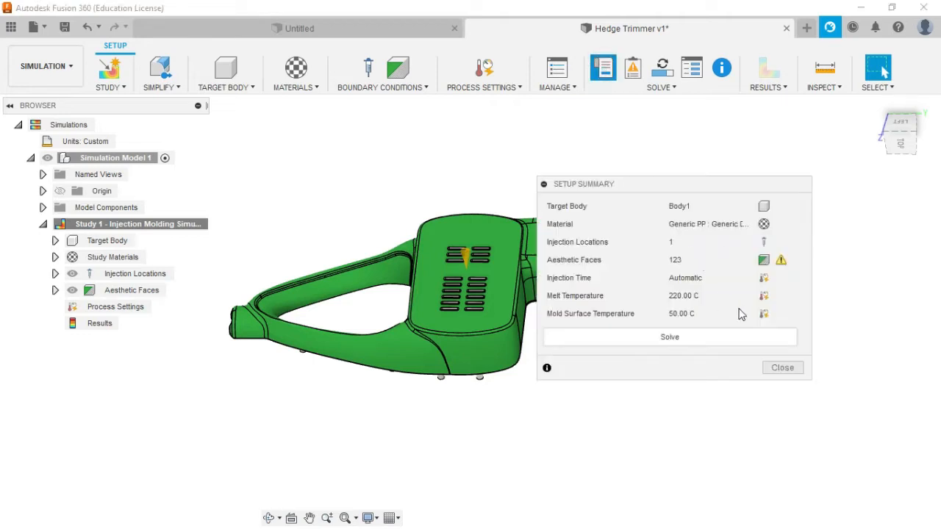
left_click(785, 368)
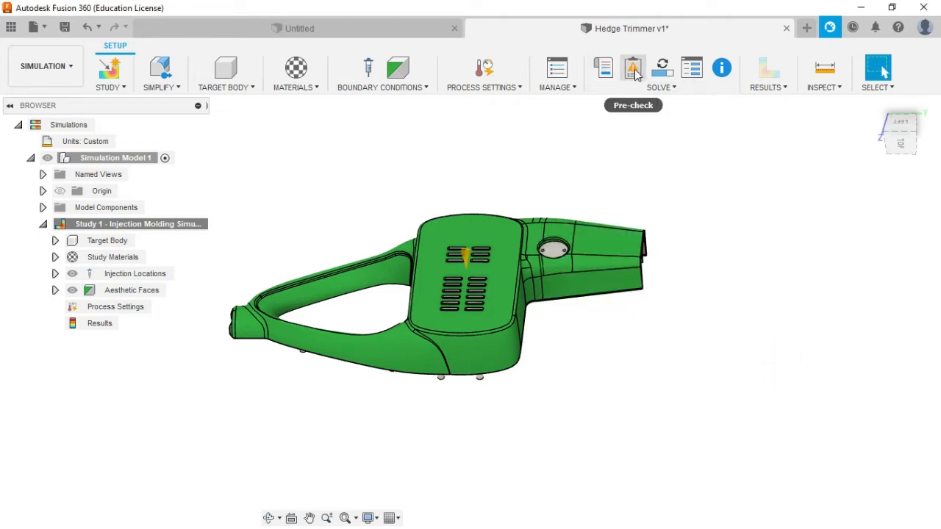
Run the study's pre-check, read and close its report, and inspect the injection location on the vented outer face.
left_click(636, 73)
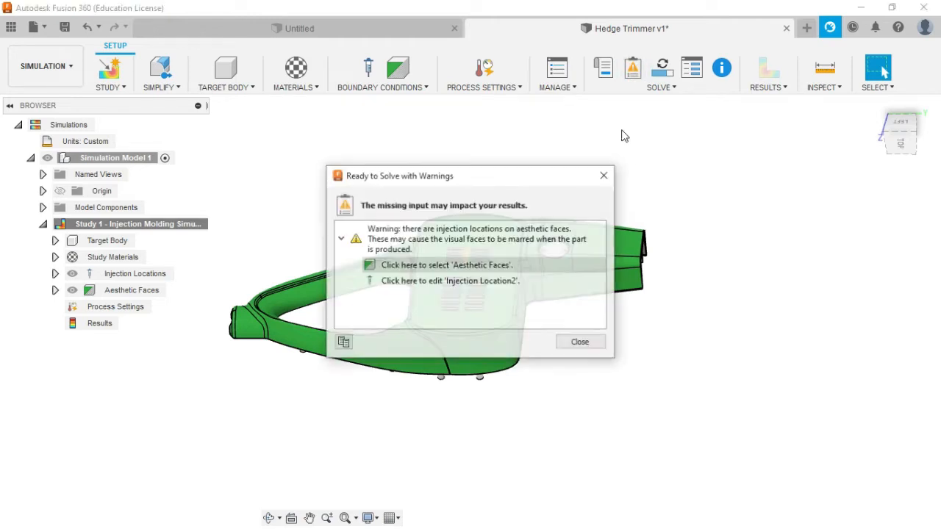
left_click_drag(542, 173, 641, 119)
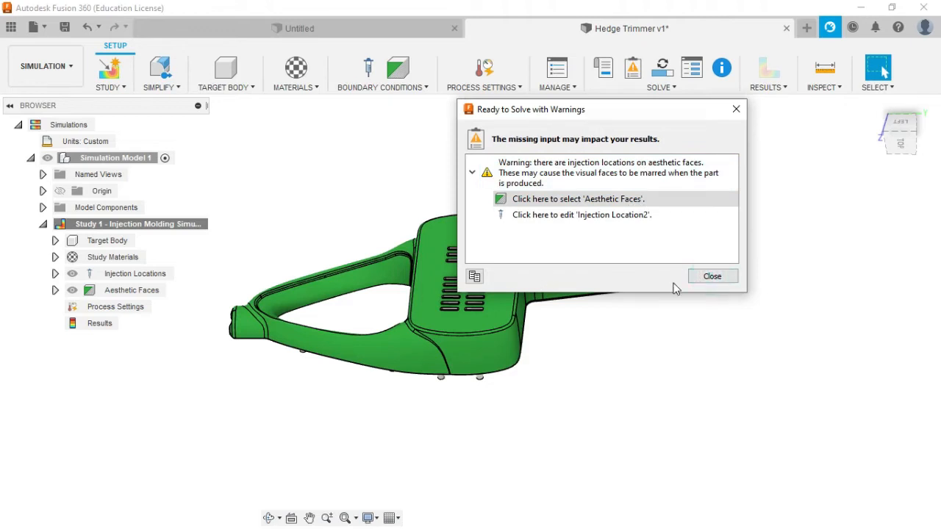
left_click(725, 277)
scroll(479, 278, "up", 5)
middle_click_drag(460, 264, 464, 228, "shift")
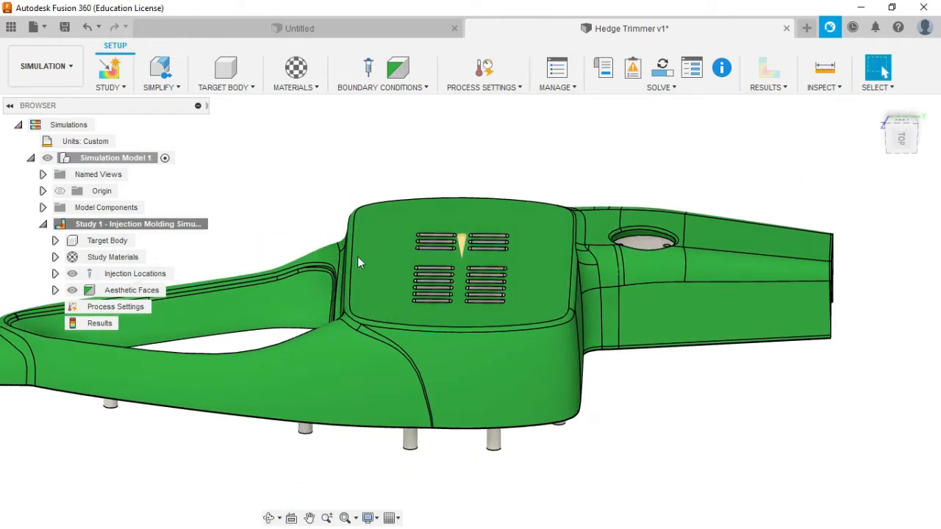
Inspect the injection location between the vent slots on the housing's outer face, close up and from several angles.
mouse_move(467, 265)
middle_mouse_down("shift")
mouse_move(507, 276)
mouse_move(467, 258)
middle_mouse_up("shift")
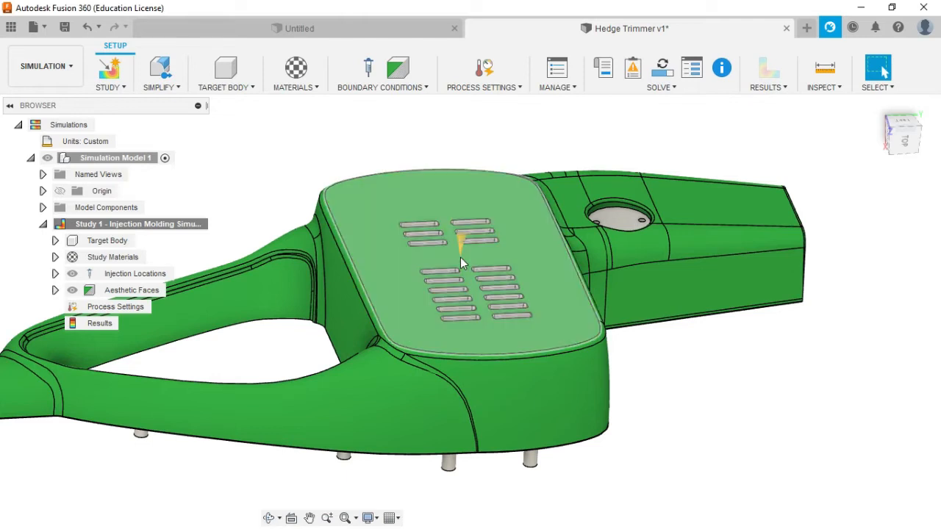
scroll(461, 258, "up", 5)
left_click(463, 245)
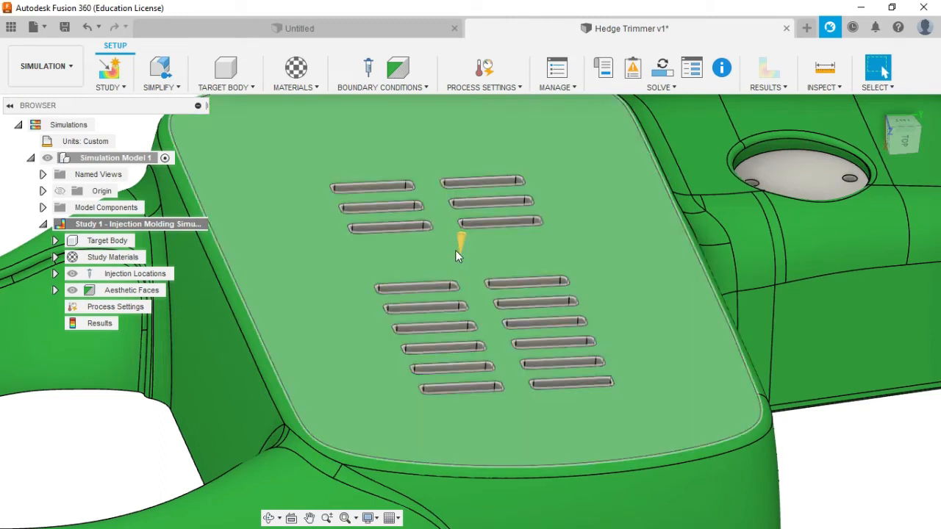
scroll(455, 254, "down", 5)
middle_click_drag(460, 255, 463, 193, "shift")
middle_click_drag(467, 244, 432, 375, "shift")
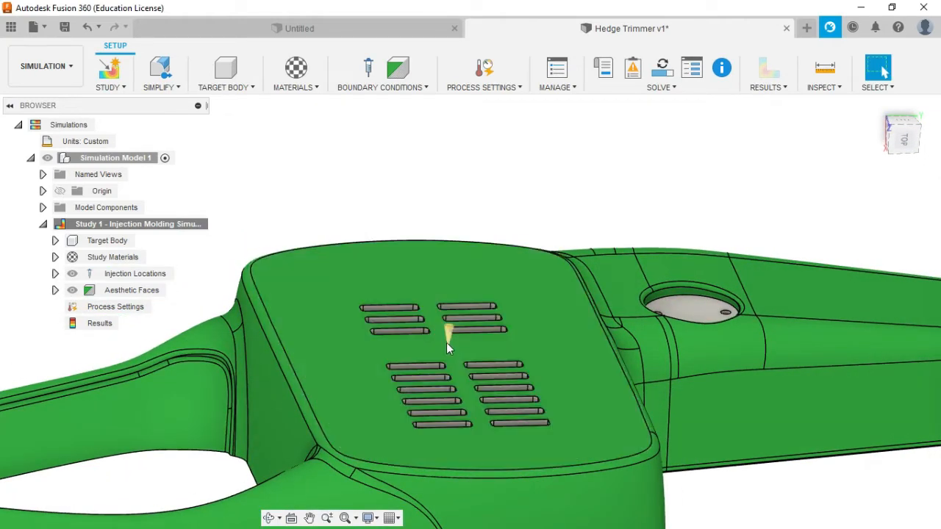
scroll(450, 344, "up", 5)
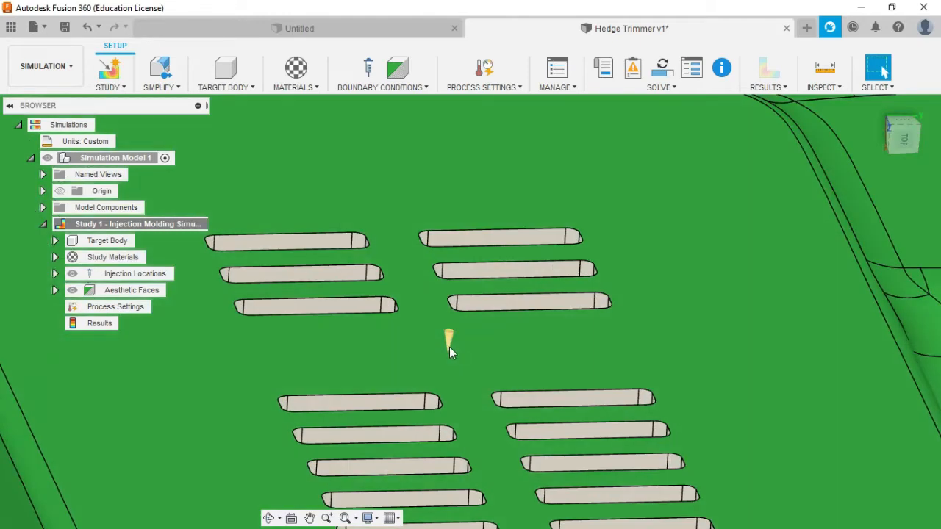
scroll(454, 328, "down", 6)
middle_click_drag(487, 282, 481, 250, "shift")
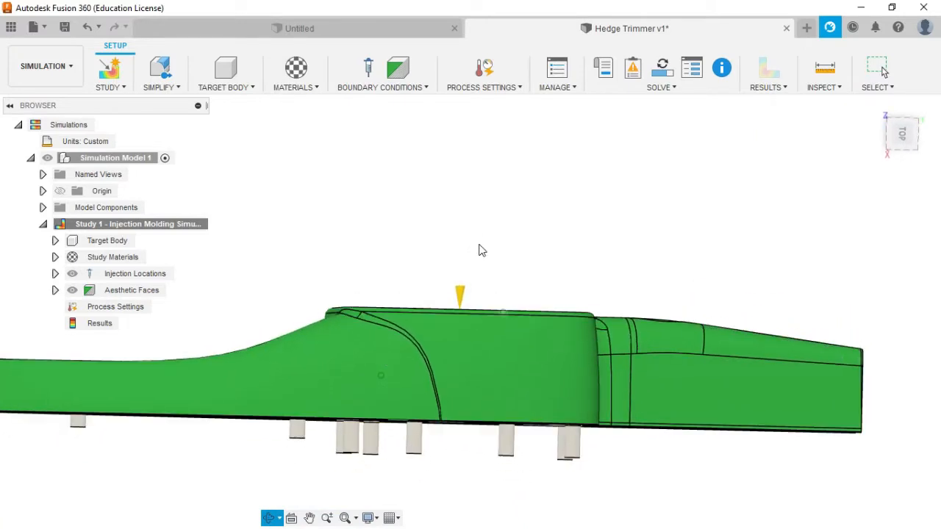
Check the injection location's position and direction on the raised outer face in a straight side view of the housing.
left_click(905, 149)
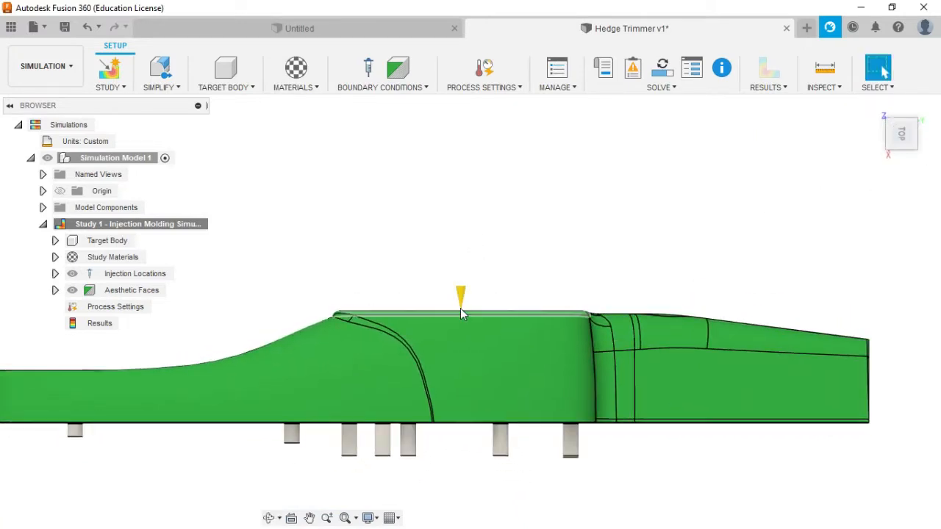
scroll(473, 265, "up", 1)
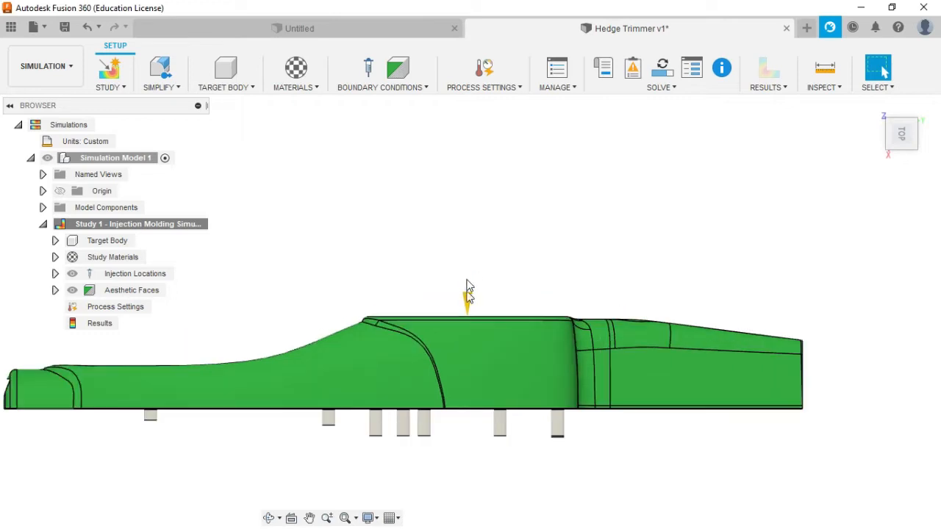
scroll(484, 292, "down", 2)
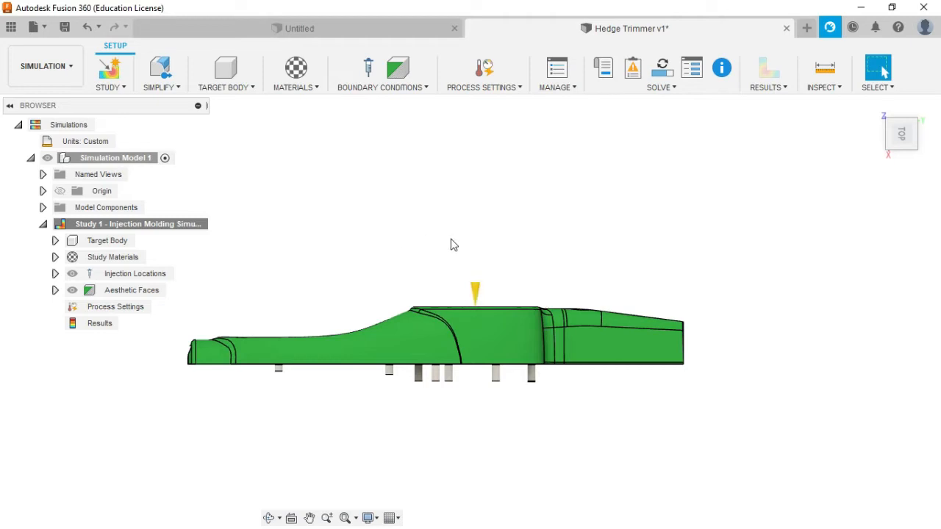
scroll(629, 241, "down", 1)
Examine the aesthetic faces around the handle, side walls and vented outer face in relation to the injection location.
middle_click_drag(546, 253, 578, 300, "shift")
scroll(460, 337, "up", 2)
scroll(461, 337, "up", 3)
middle_click_drag(460, 336, 424, 352, "shift")
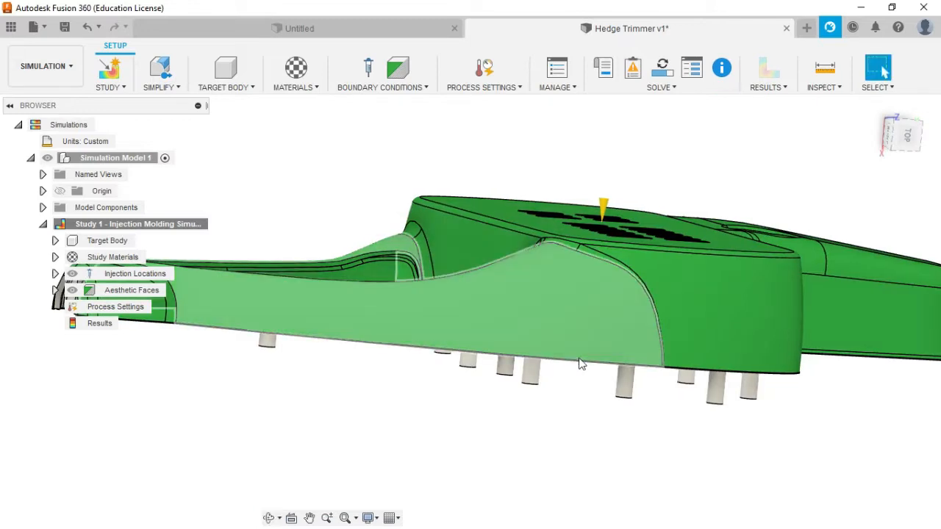
middle_click_drag(801, 377, 772, 360, "shift")
middle_click_drag(578, 300, 511, 351, "shift")
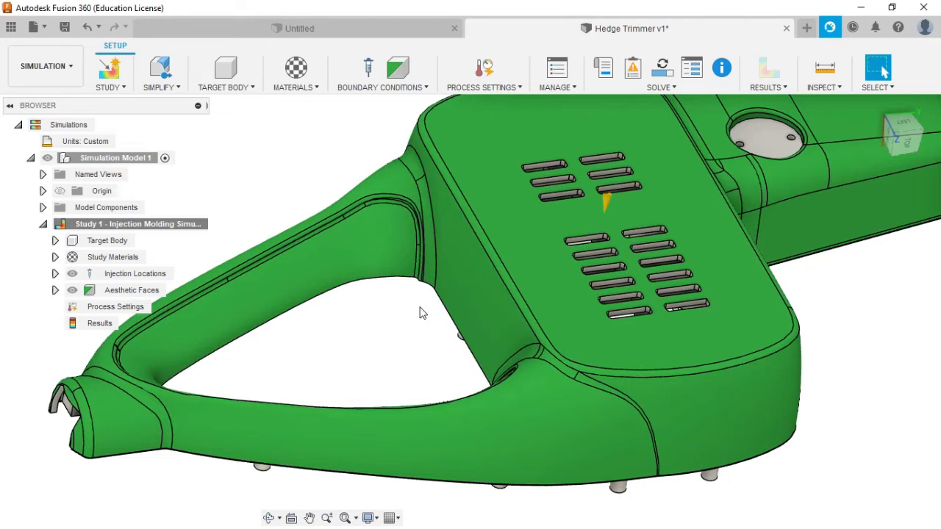
scroll(421, 310, "down", 4)
mouse_move(515, 251)
middle_mouse_down("shift")
mouse_move(582, 238)
mouse_move(581, 272)
mouse_move(509, 268)
middle_mouse_up("shift")
scroll(525, 248, "up", 3)
scroll(525, 253, "down", 3)
scroll(511, 253, "up", 3)
scroll(516, 269, "down", 3)
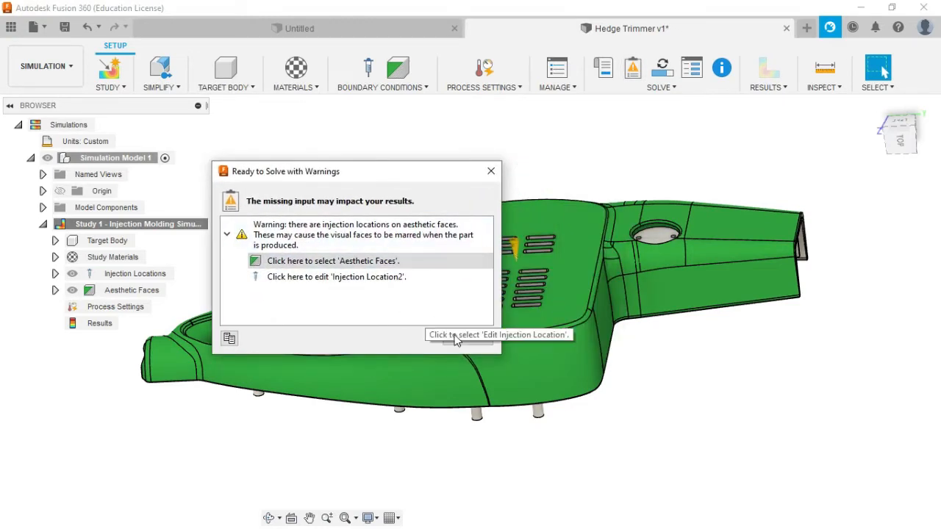
Close the pre-check report and solve the Study 1 injection molding simulation on the cloud.
left_click(466, 339)
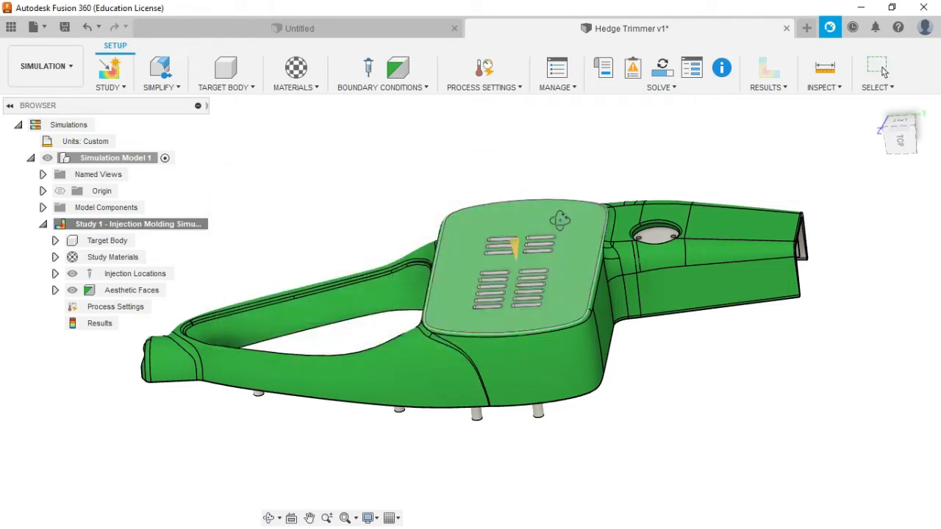
middle_click_drag(531, 220, 569, 210, "shift")
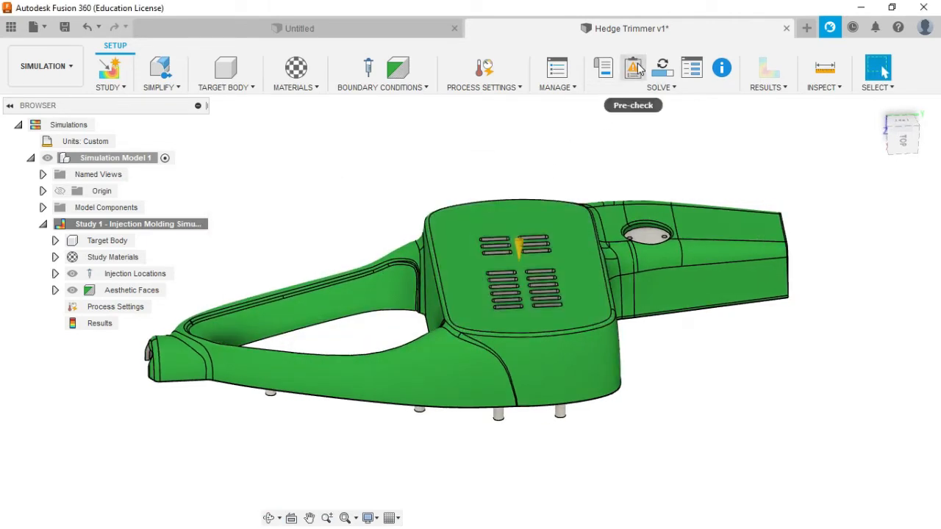
left_click(663, 68)
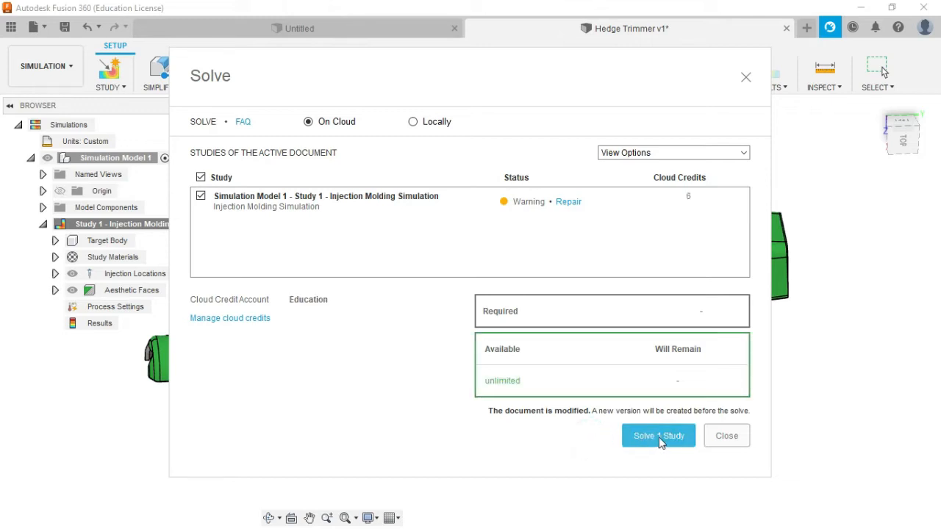
left_click(658, 439)
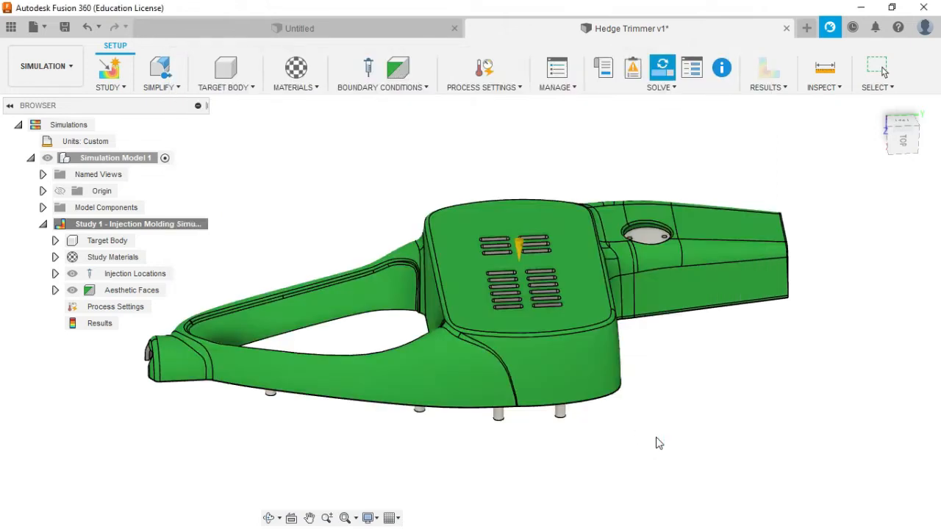
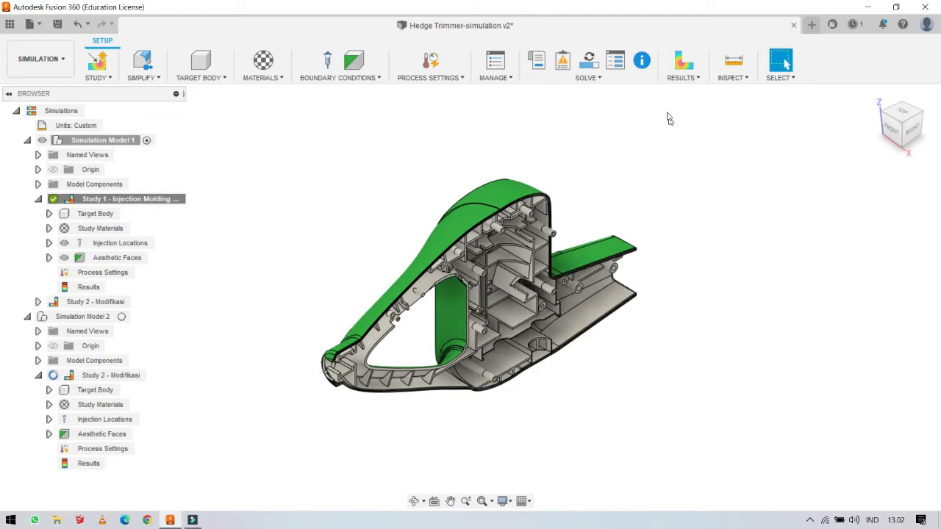
Open the results of Study 1 and display the fill confidence on the housing's ribbed interior.
left_click(687, 65)
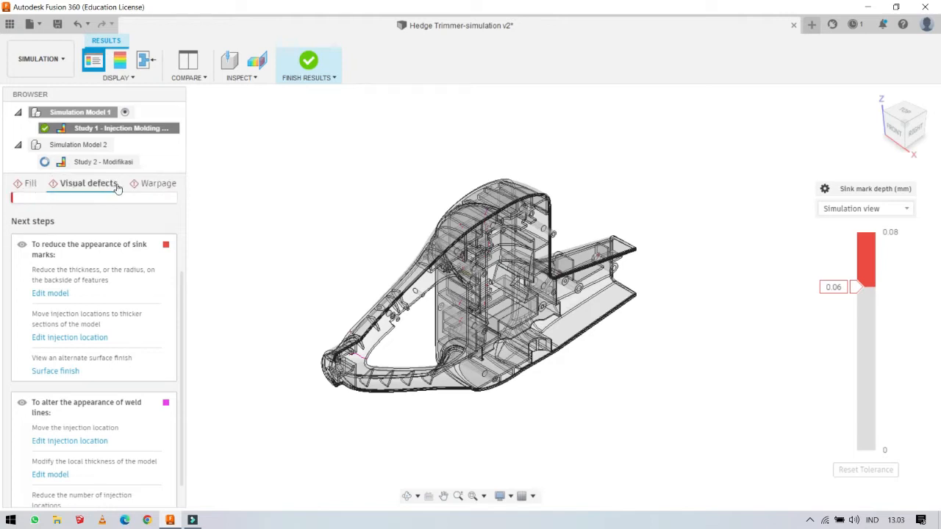
left_click(30, 184)
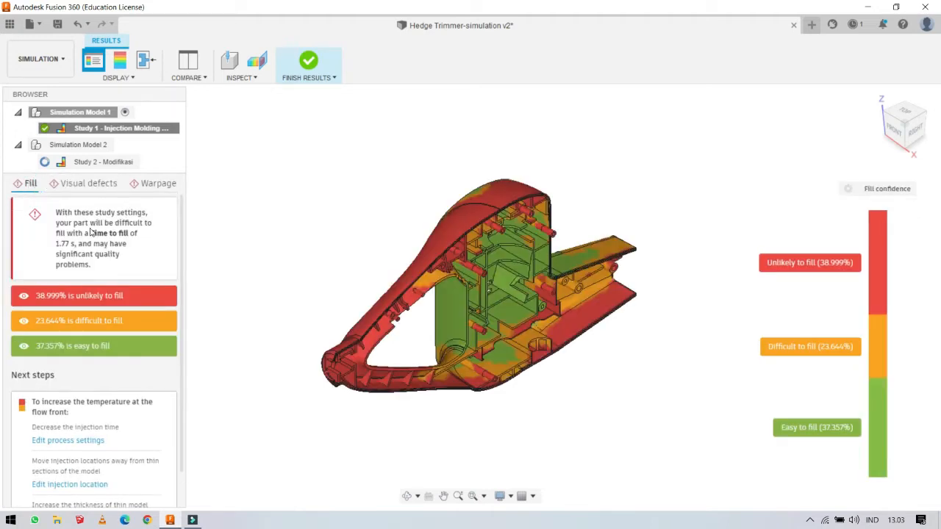
middle_click_drag(631, 332, 555, 294, "shift")
scroll(503, 308, "down", 4)
scroll(504, 309, "up", 6)
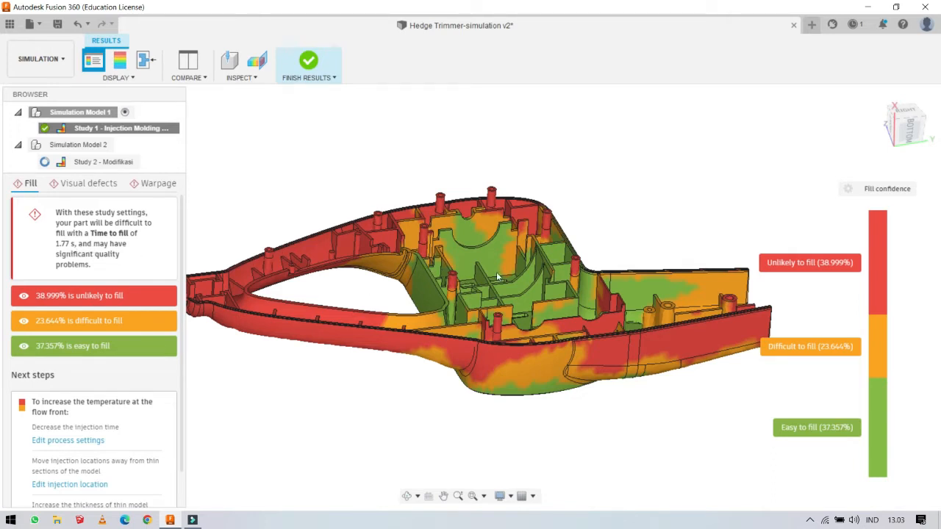
scroll(499, 276, "up", 1)
scroll(498, 276, "down", 2)
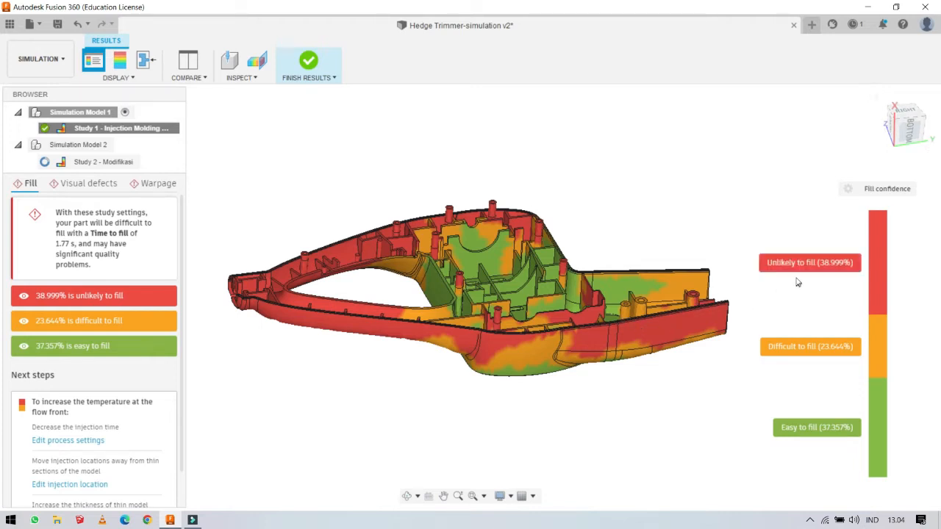
Compare the unlikely, difficult and easy to fill zones across the interior ribs, bosses and handle with the legend.
mouse_move(537, 307)
middle_mouse_down("shift")
mouse_move(526, 289)
mouse_move(542, 315)
mouse_move(529, 301)
mouse_move(537, 299)
middle_mouse_up("shift")
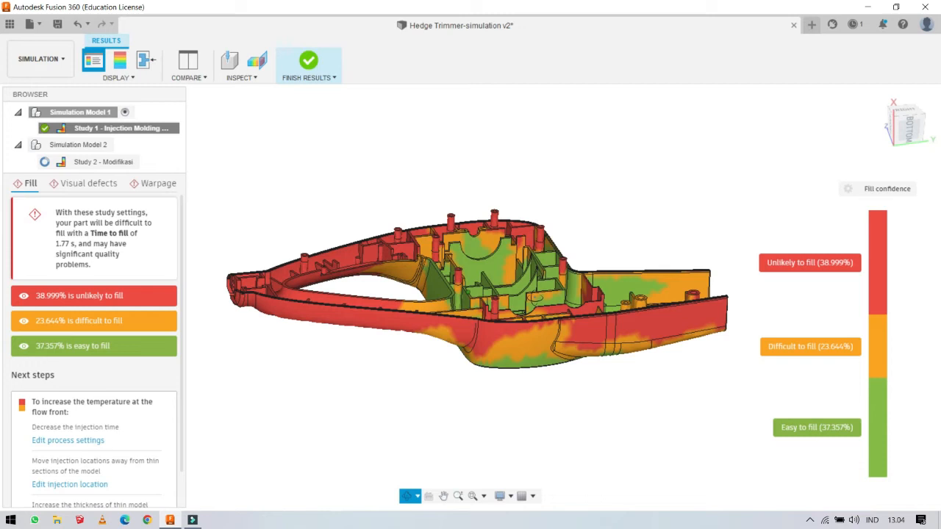
middle_click_drag(537, 299, 534, 301, "shift")
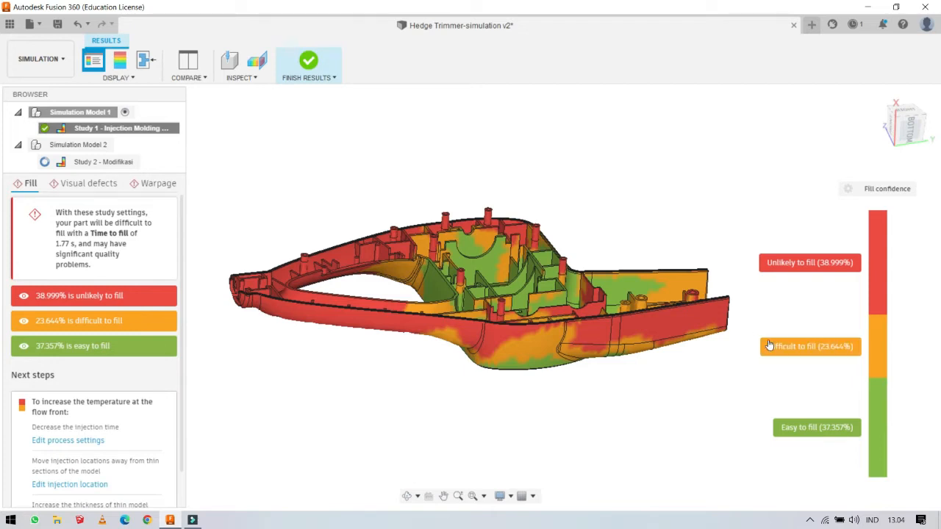
middle_click_drag(596, 315, 470, 313, "shift")
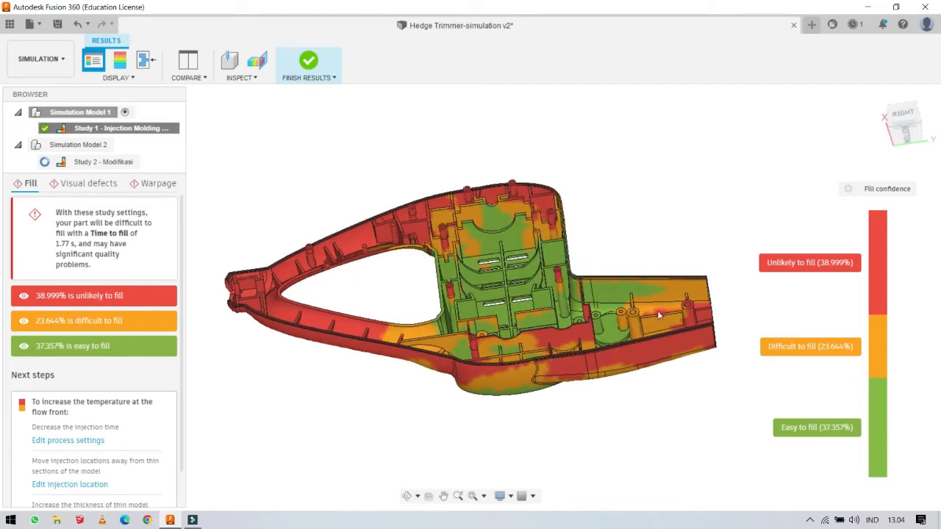
middle_click_drag(557, 317, 577, 311, "shift")
scroll(586, 307, "down", 3)
scroll(587, 308, "up", 6)
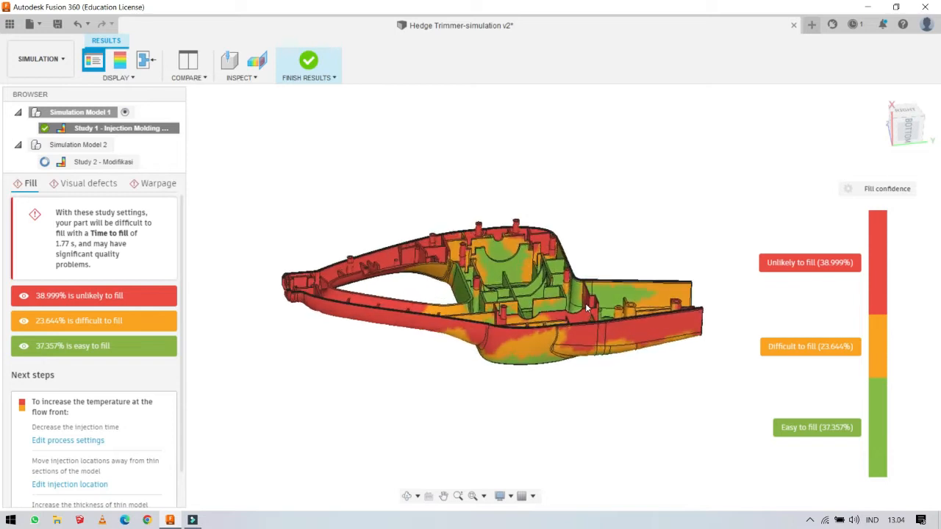
scroll(586, 308, "down", 2)
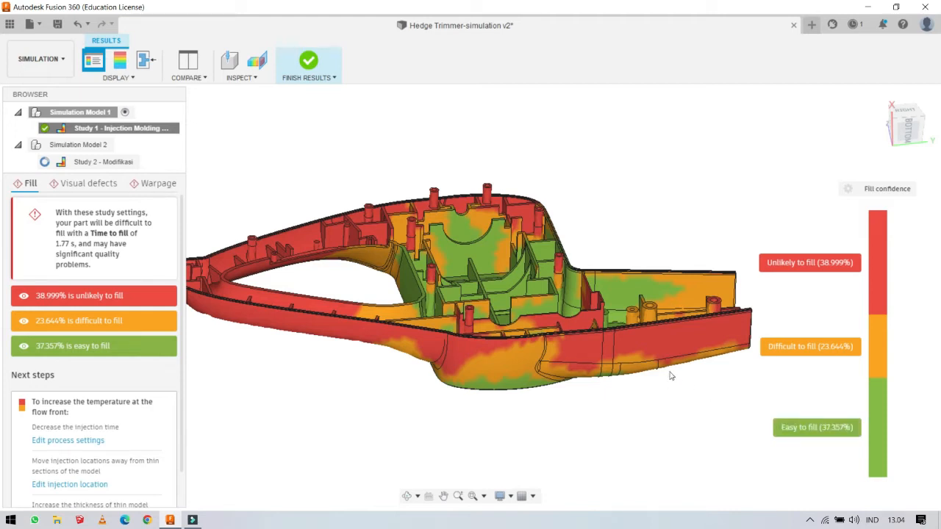
Examine the fill confidence around the injection location on the vented outer face and on the opposite interior side.
middle_click_drag(530, 338, 571, 147, "shift")
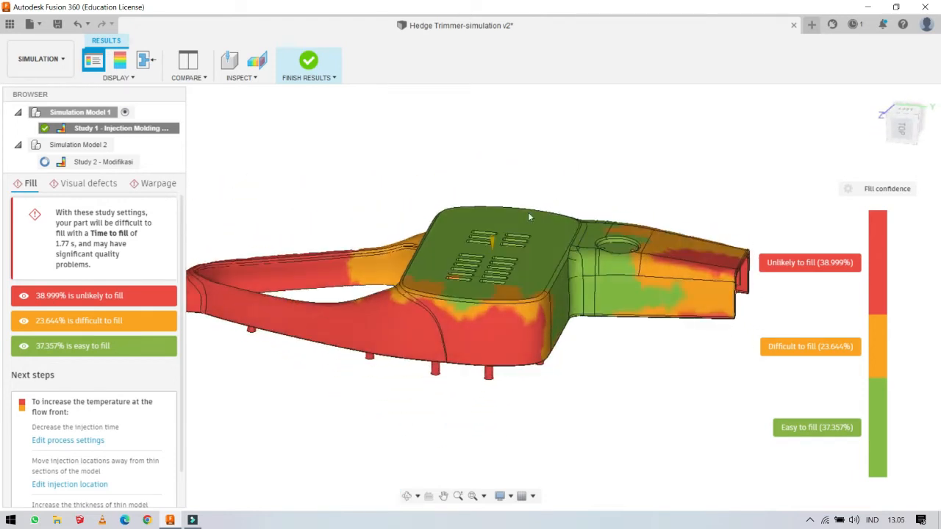
scroll(494, 247, "up", 2)
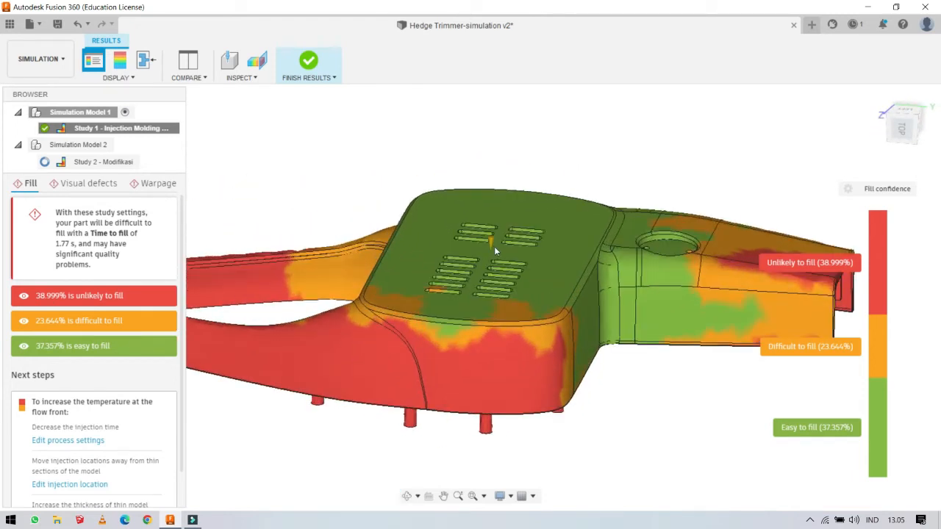
middle_click_drag(489, 244, 524, 162, "shift")
middle_click_drag(355, 210, 470, 185, "shift")
middle_click_drag(471, 261, 495, 257, "shift")
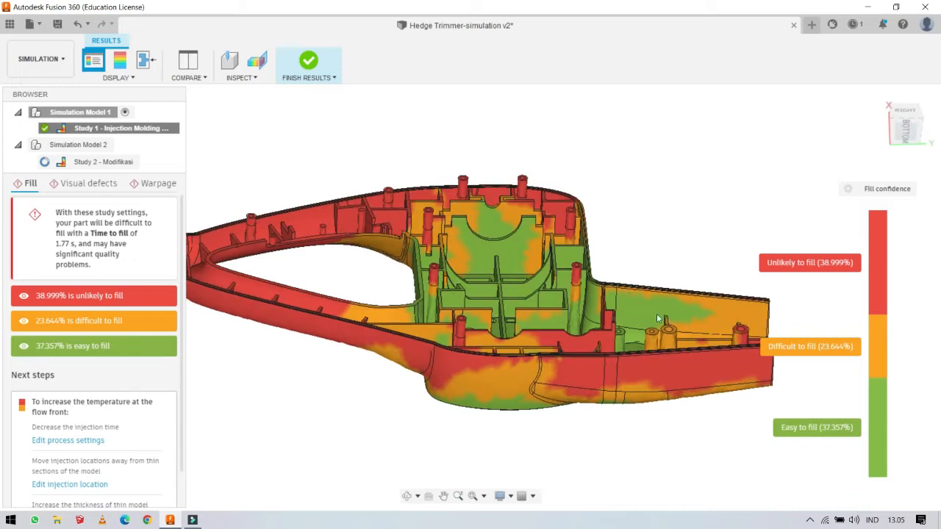
middle_click_drag(657, 313, 406, 306, "shift")
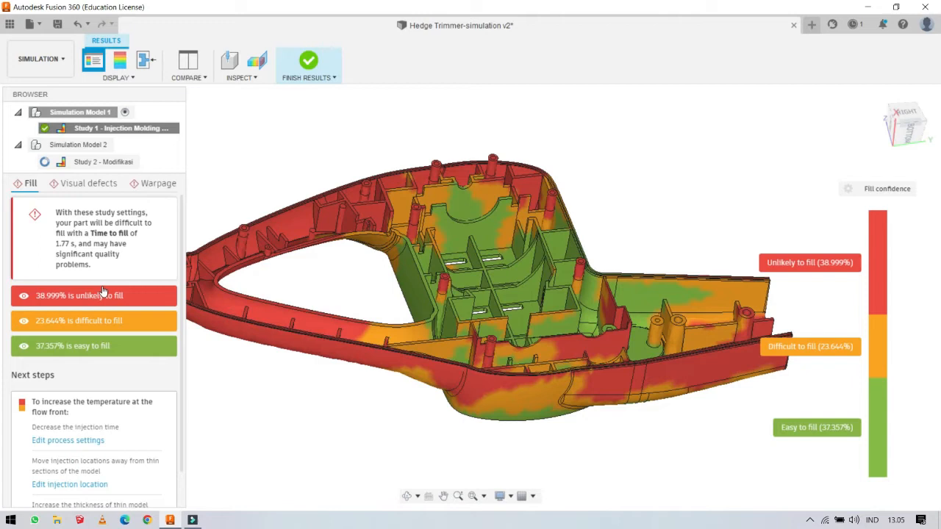
Read the suggested next steps for raising the flow front temperature, and review the fill confidence on the outer surfaces.
scroll(89, 353, "down", 3)
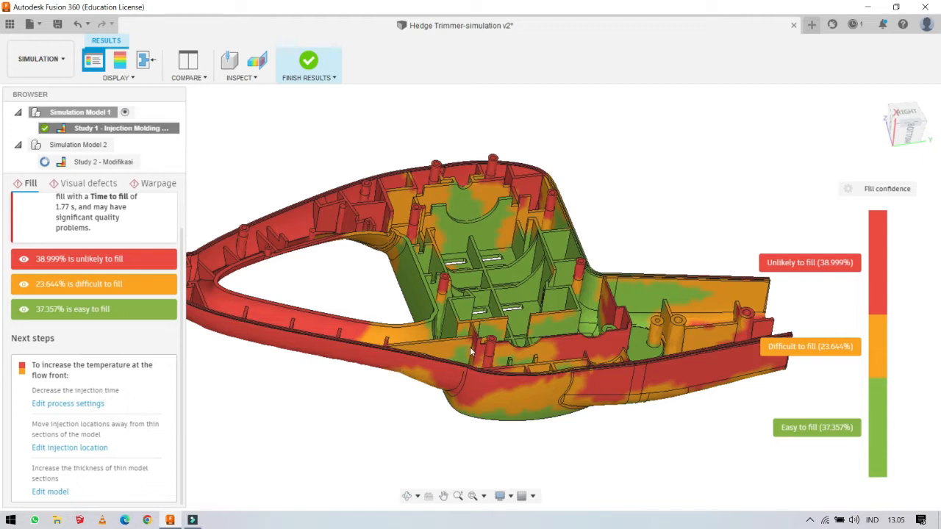
scroll(516, 296, "down", 3)
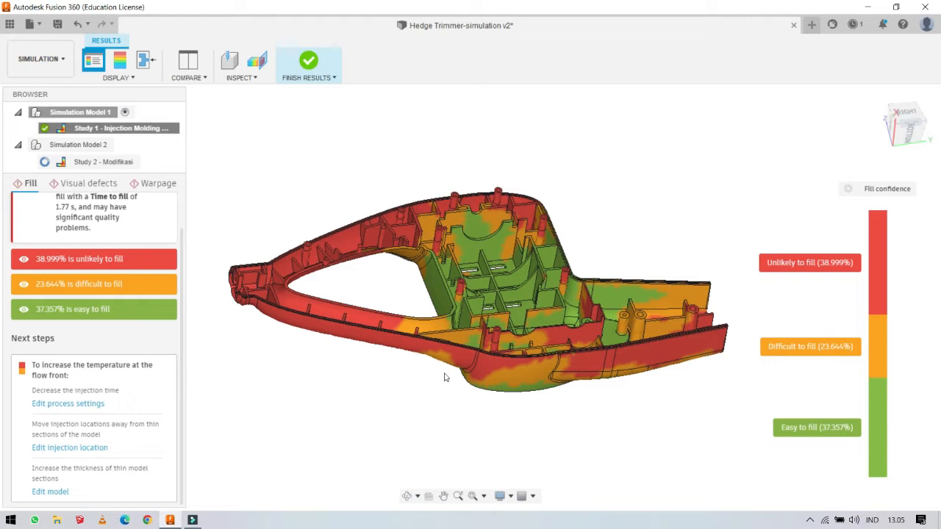
middle_click_drag(556, 314, 501, 281, "shift")
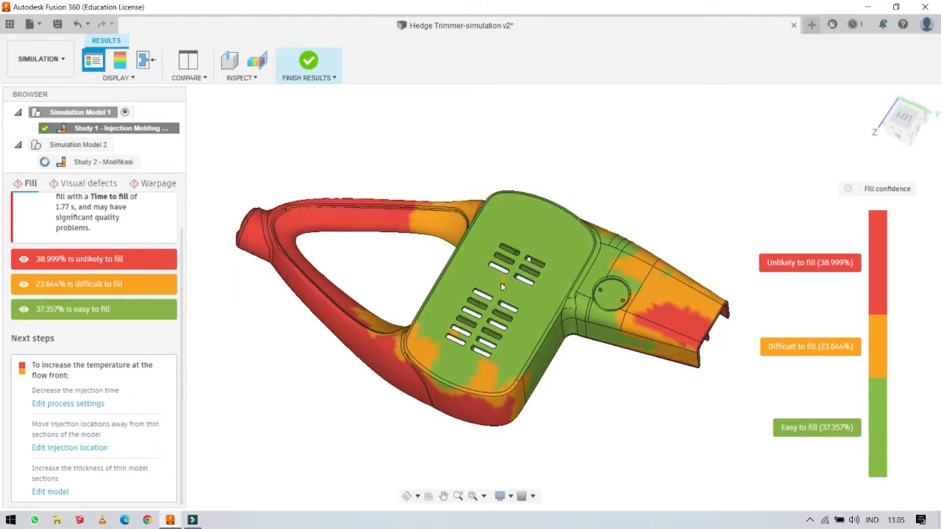
middle_click_drag(533, 278, 489, 389, "shift")
middle_click_drag(505, 346, 531, 268, "shift")
middle_click_drag(516, 381, 511, 272, "shift")
Review the fill confidence on the interior side again, from the handle end to the narrow front section.
middle_click_drag(469, 365, 507, 384, "shift")
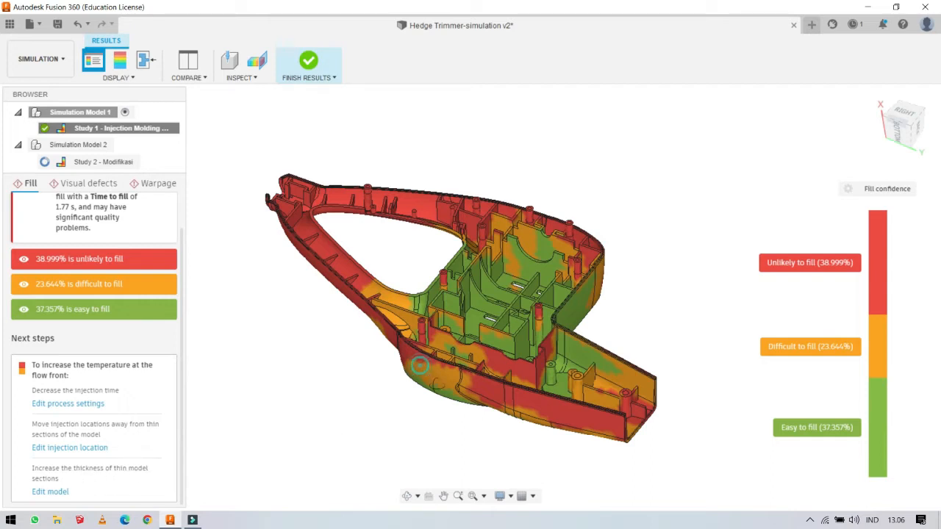
middle_click_drag(419, 327, 322, 357, "shift")
scroll(509, 276, "down", 2)
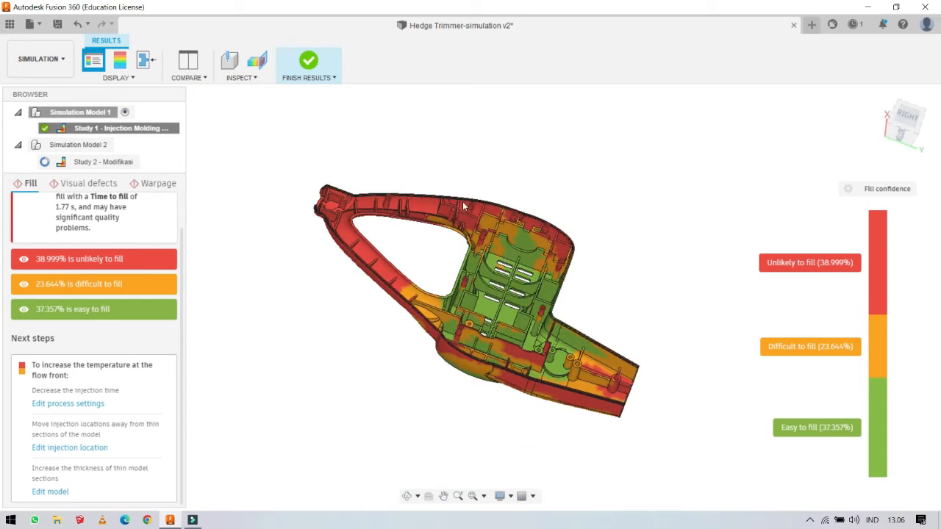
scroll(462, 205, "up", 3)
middle_click_drag(461, 205, 465, 142, "shift")
middle_click_drag(481, 357, 497, 298, "shift")
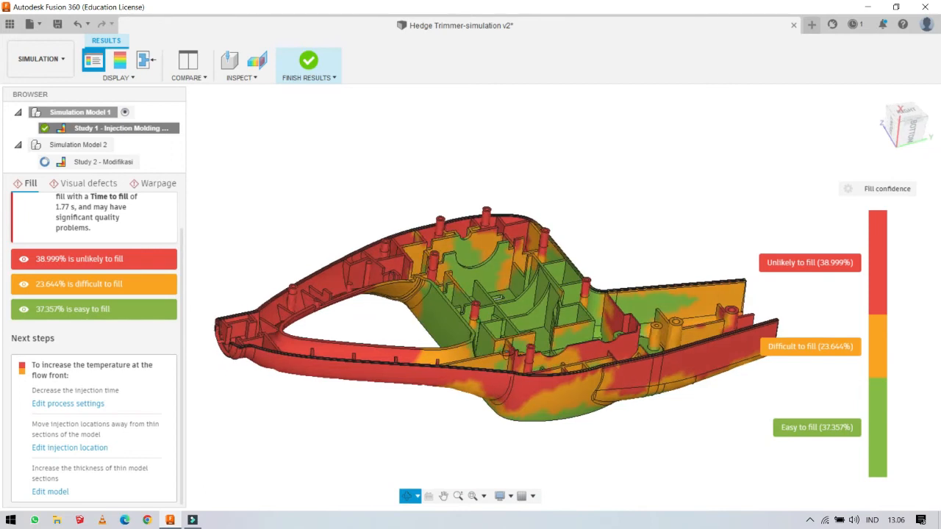
Examine the fill confidence across the handle, interior ribs and side walls against the suggested next steps for the flow front temperature.
middle_click_drag(507, 352, 500, 333, "shift")
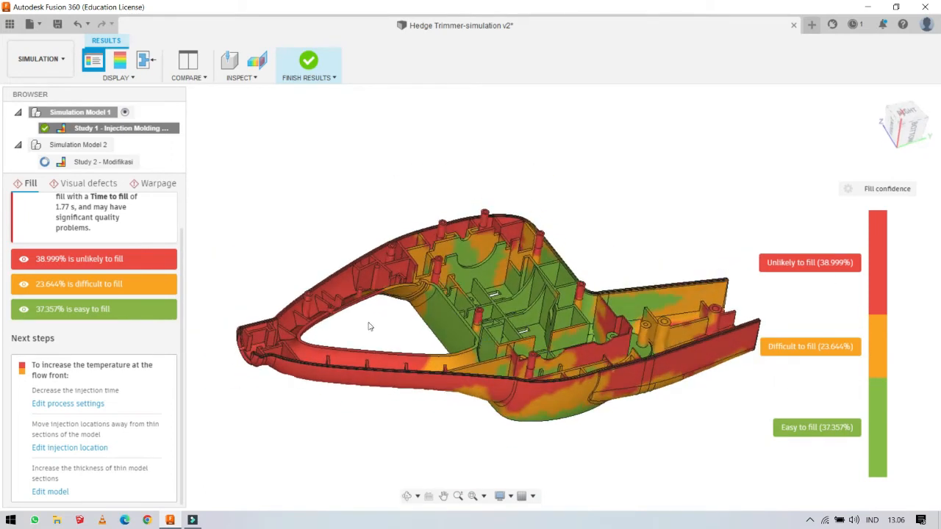
scroll(383, 273, "up", 3)
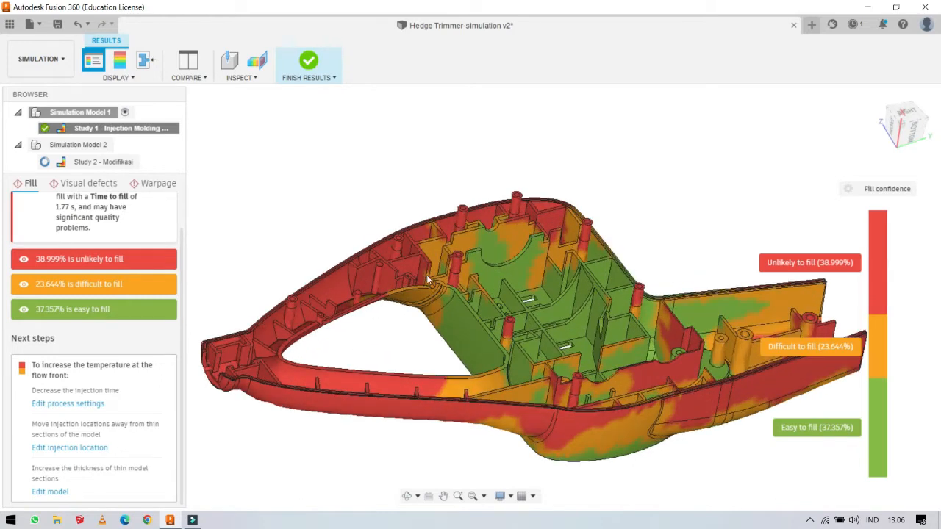
scroll(451, 290, "down", 2)
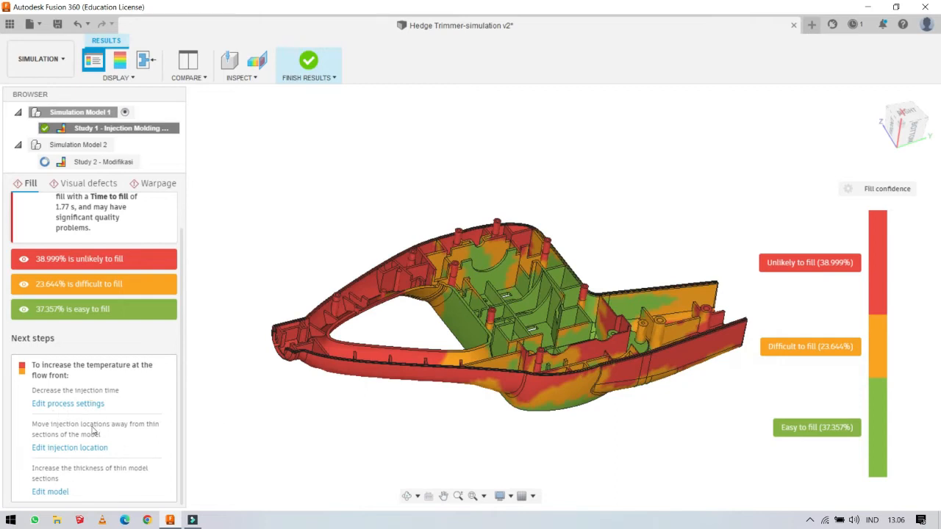
middle_click_drag(613, 354, 545, 315, "shift")
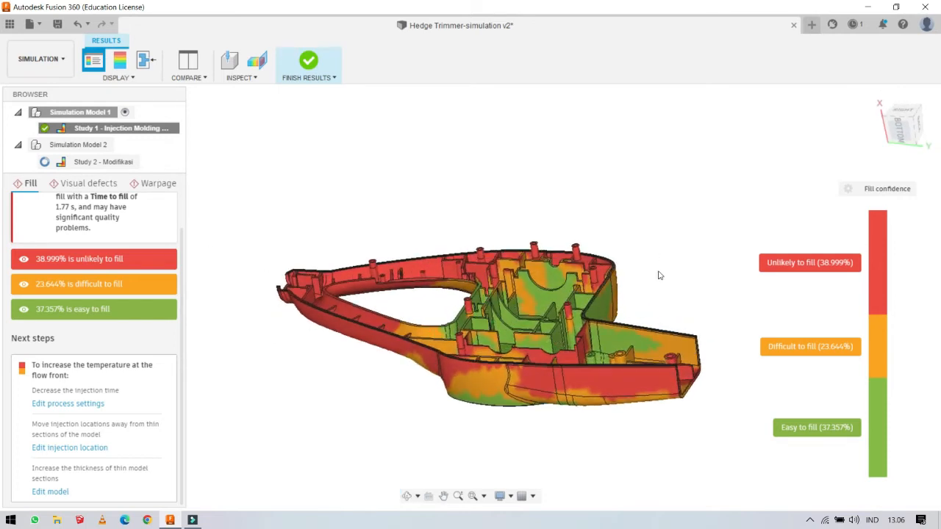
middle_click_drag(669, 284, 675, 303, "shift")
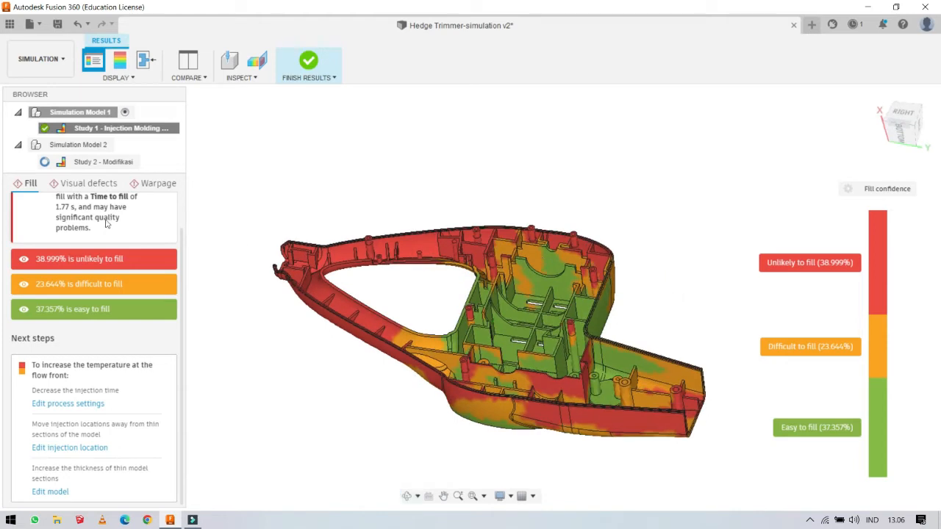
Read the fill summary with its time to fill, and check the fill confidence on the central ribs and outer side wall.
scroll(95, 231, "up", 1)
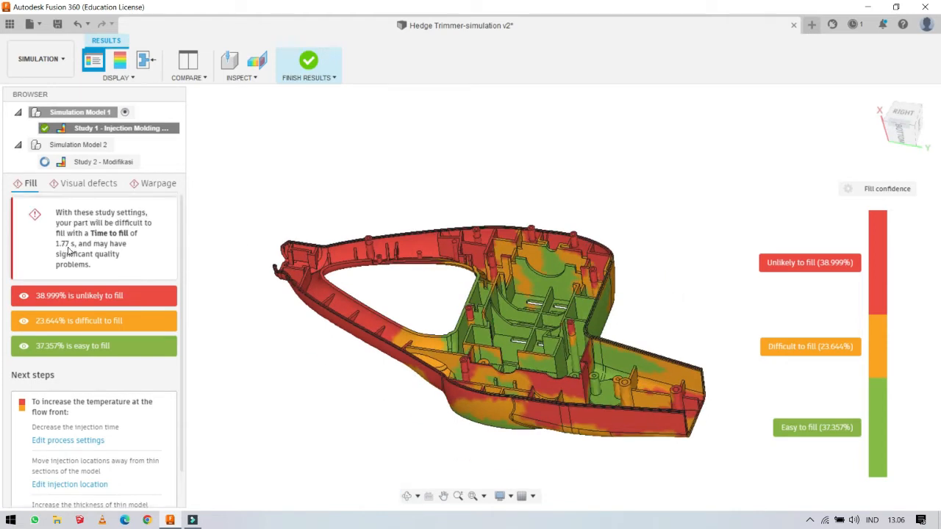
middle_click_drag(494, 285, 530, 294, "shift")
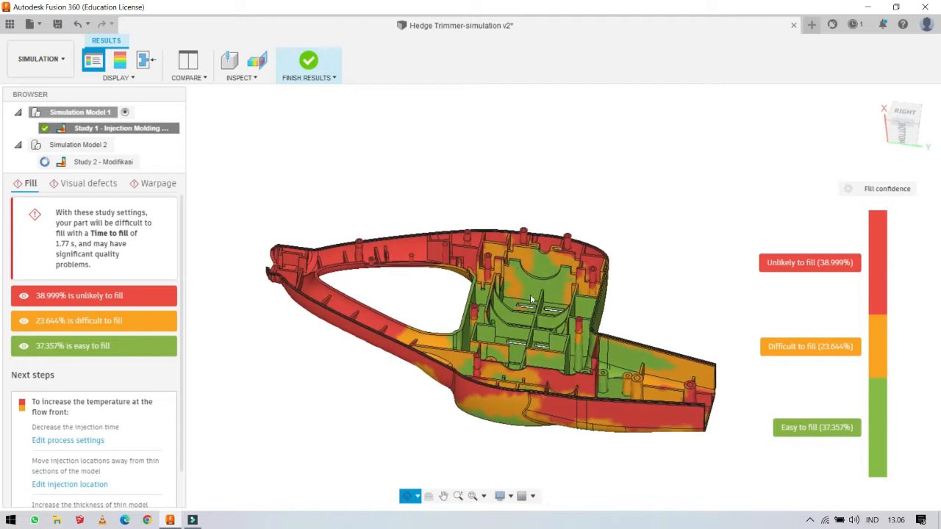
middle_click_drag(607, 312, 567, 302, "shift")
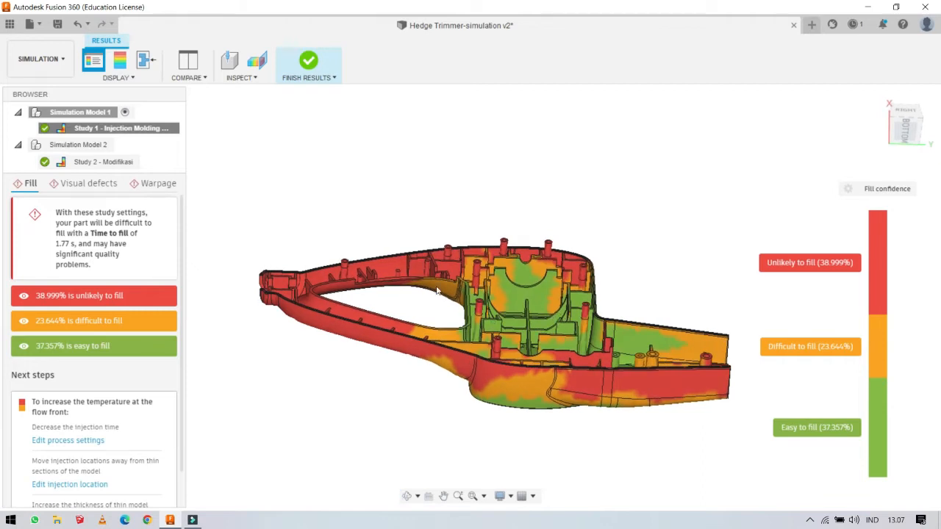
mouse_move(534, 282)
middle_mouse_down("shift")
mouse_move(534, 274)
mouse_move(536, 285)
middle_mouse_up("shift")
scroll(63, 415, "down", 1)
scroll(73, 424, "up", 1)
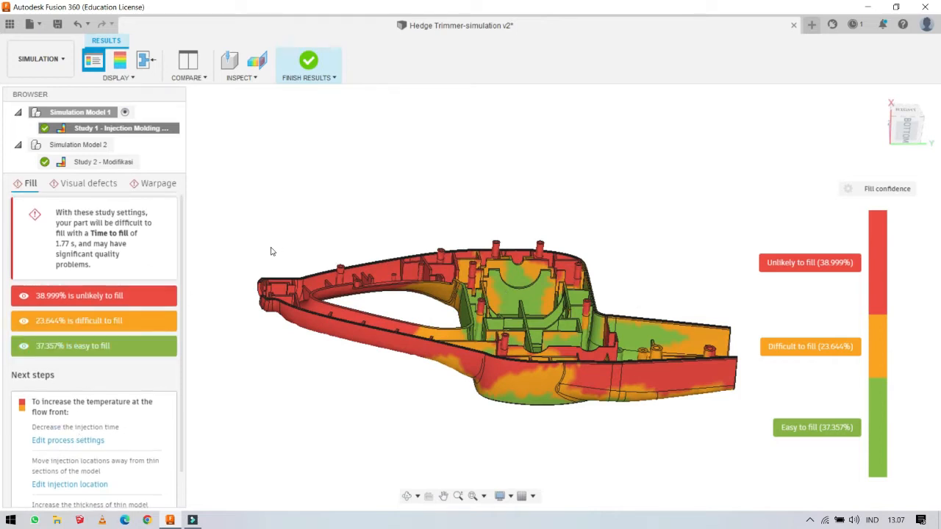
Show the visual defects results for the aesthetic faces and inspect the sink marks and weld lines on the outer and interior sides.
left_click(89, 184)
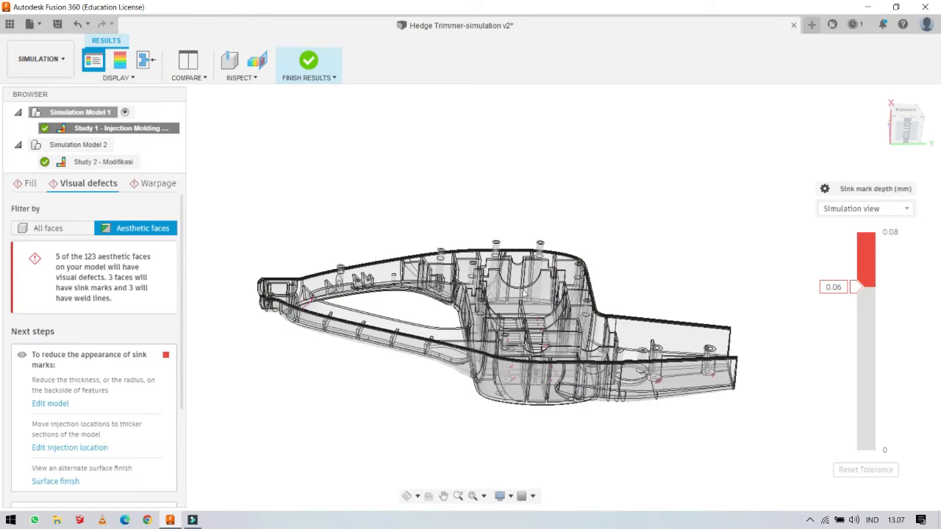
middle_click_drag(594, 378, 552, 283, "shift")
middle_click_drag(526, 317, 464, 346, "shift")
scroll(394, 345, "down", 1)
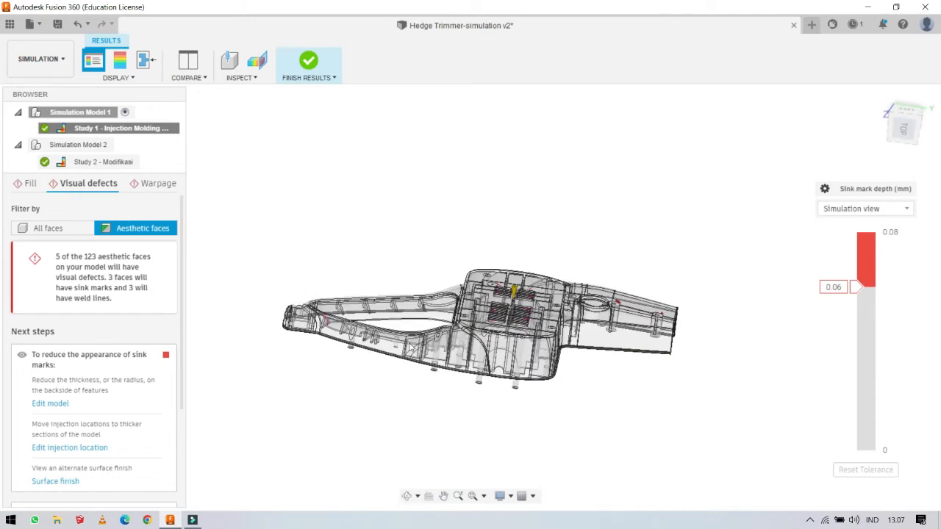
scroll(401, 346, "up", 3)
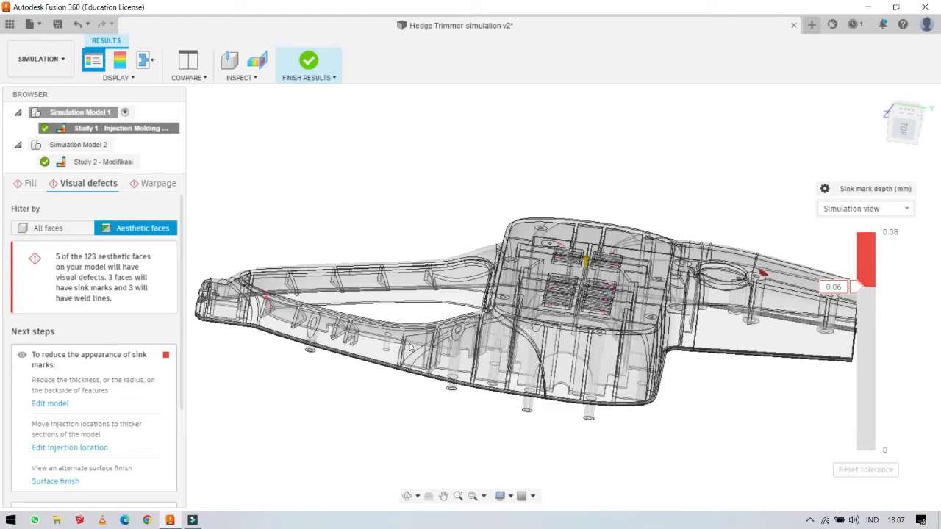
middle_click_drag(546, 355, 562, 231, "shift")
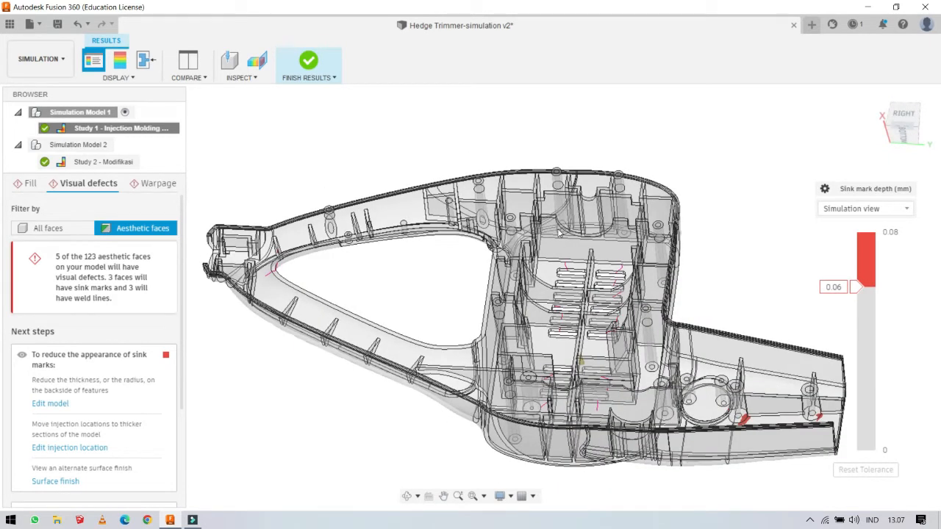
Examine the sink marks and weld lines on the housing's aesthetic faces from both sides in the Visual defects results.
middle_click_drag(578, 231, 541, 254, "shift")
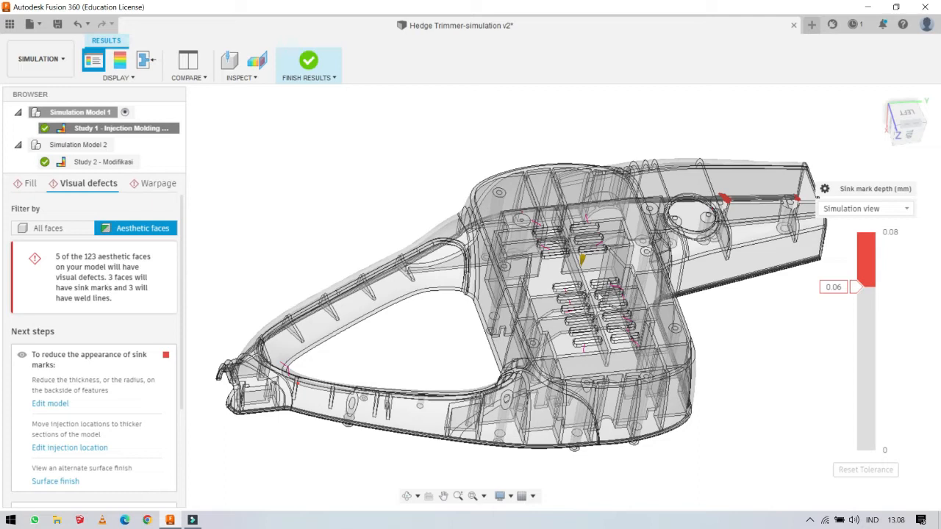
middle_click_drag(600, 297, 573, 286, "shift")
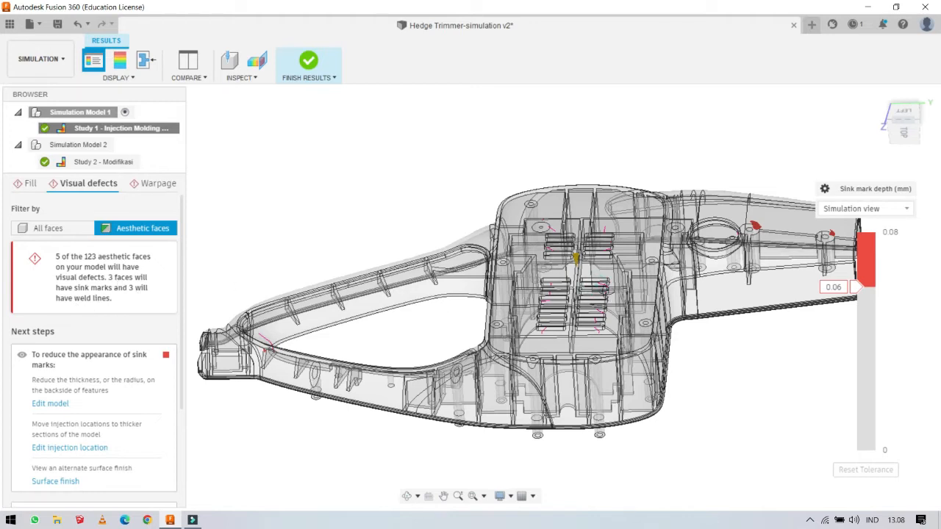
middle_click_drag(608, 295, 645, 314, "shift")
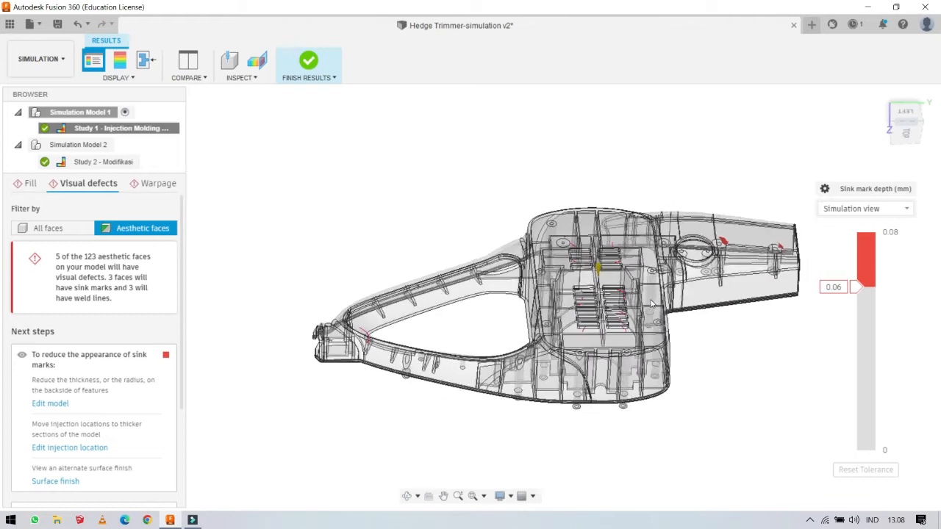
scroll(725, 299, "up", 2)
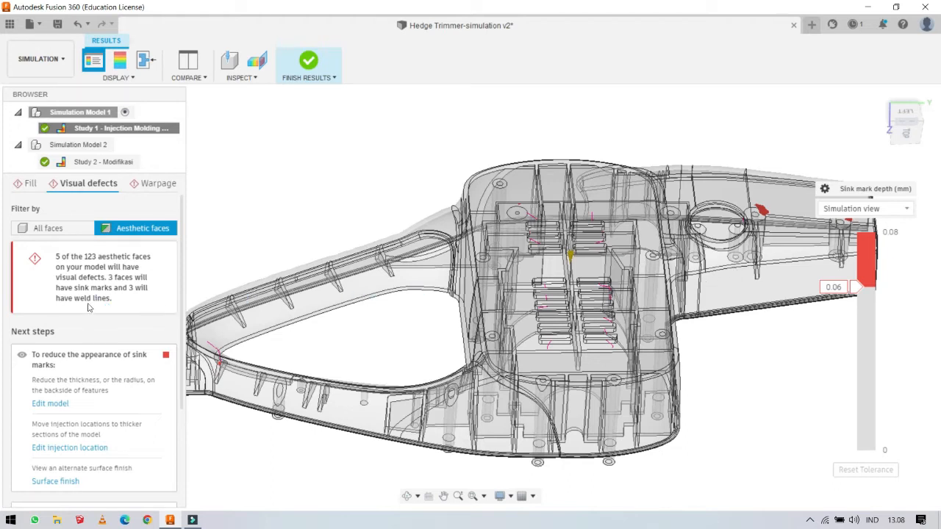
scroll(722, 229, "down", 2)
scroll(723, 229, "up", 3)
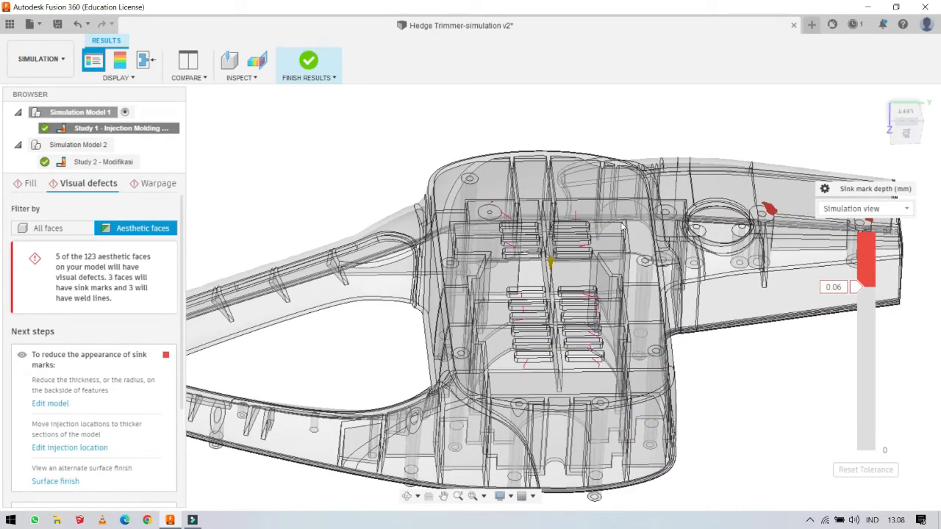
scroll(581, 220, "up", 3)
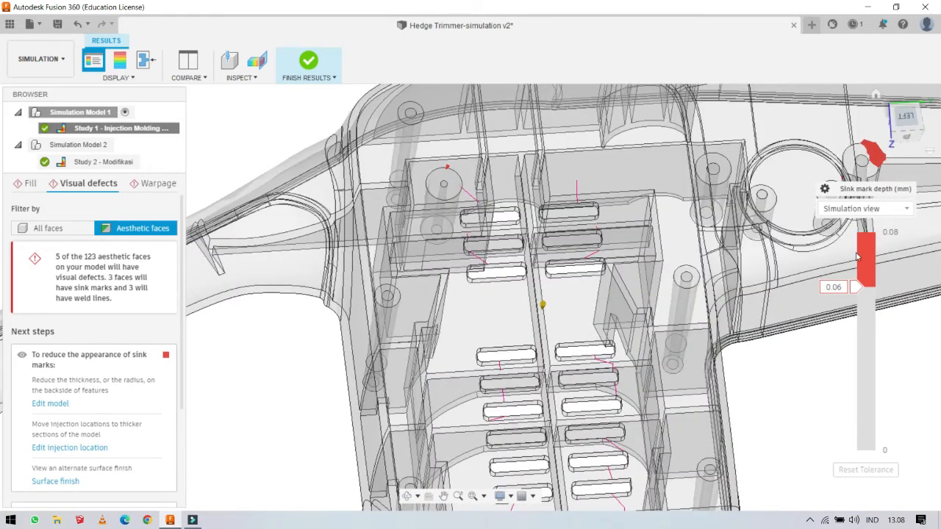
scroll(823, 283, "down", 2)
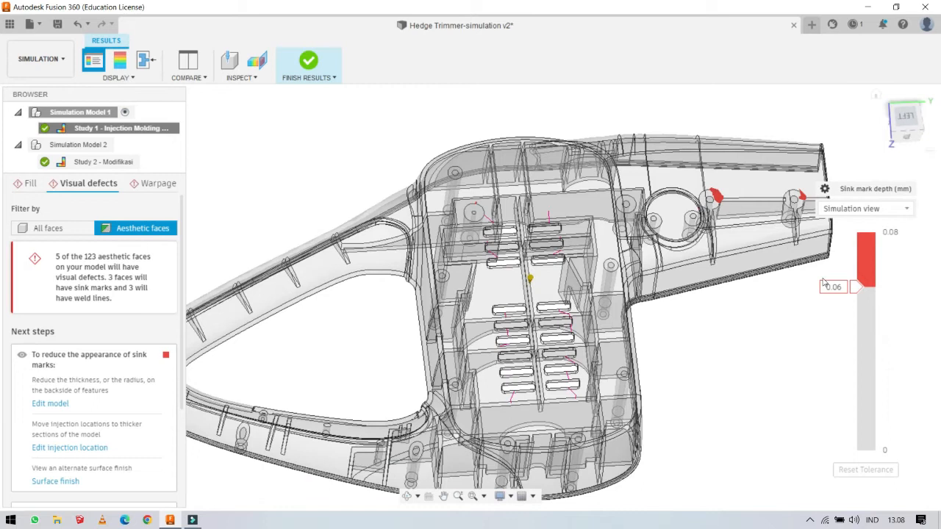
scroll(817, 197, "down", 1)
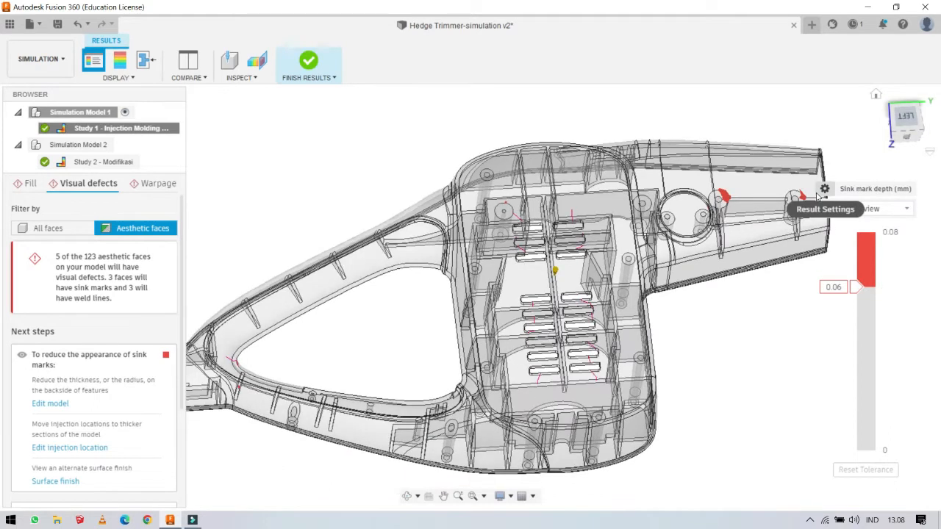
Inspect the red sink mark spots near the screw bosses and the weld lines around the vent slots up close.
scroll(809, 195, "up", 5)
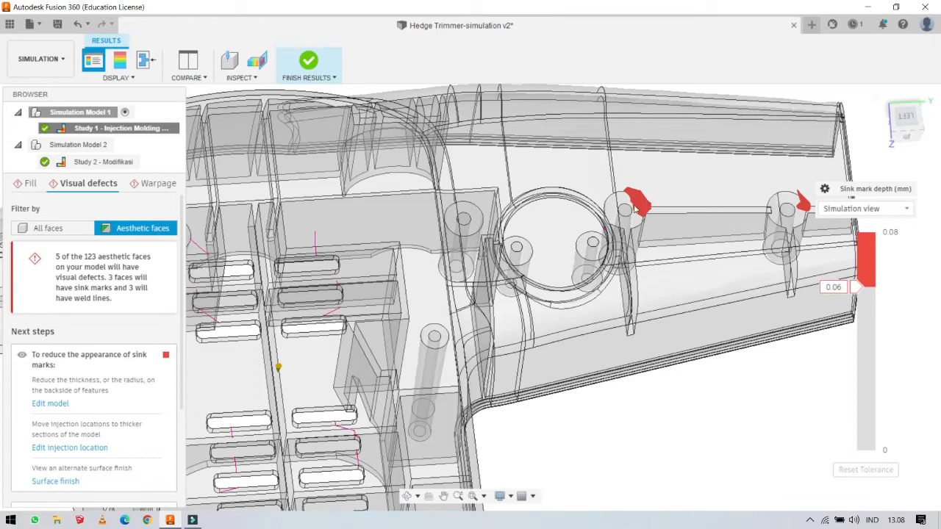
scroll(638, 213, "down", 3)
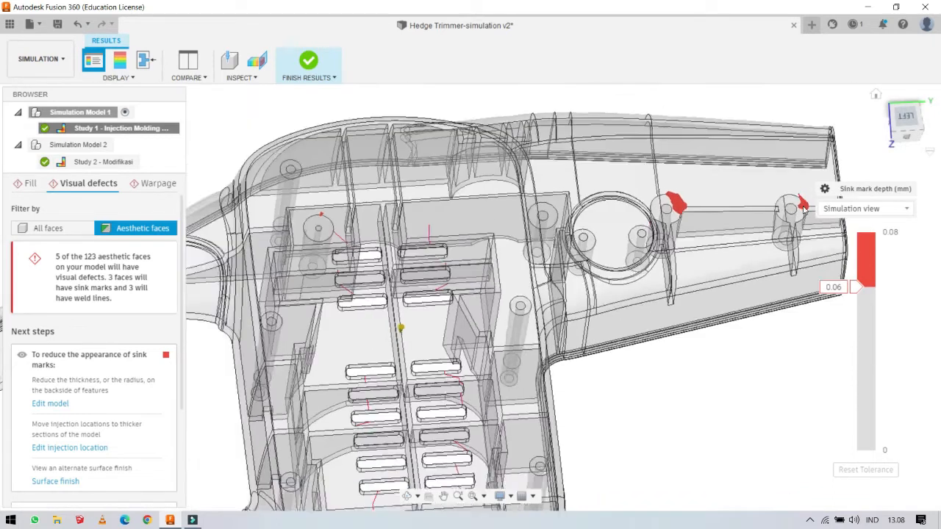
scroll(525, 223, "up", 5)
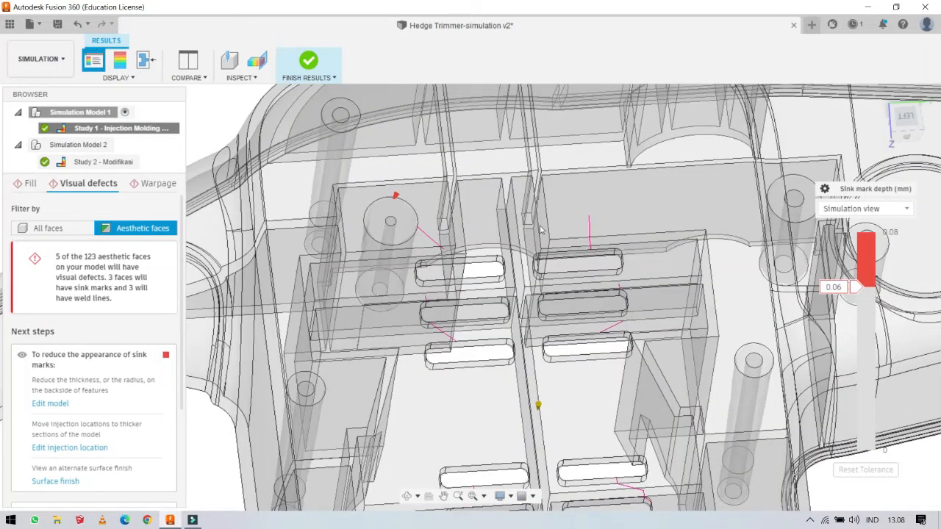
scroll(554, 230, "down", 4)
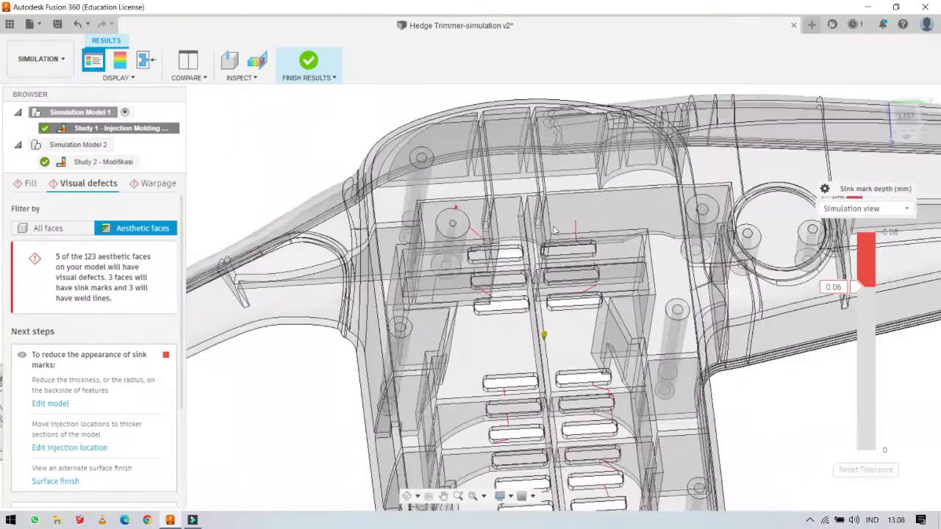
scroll(555, 230, "down", 2)
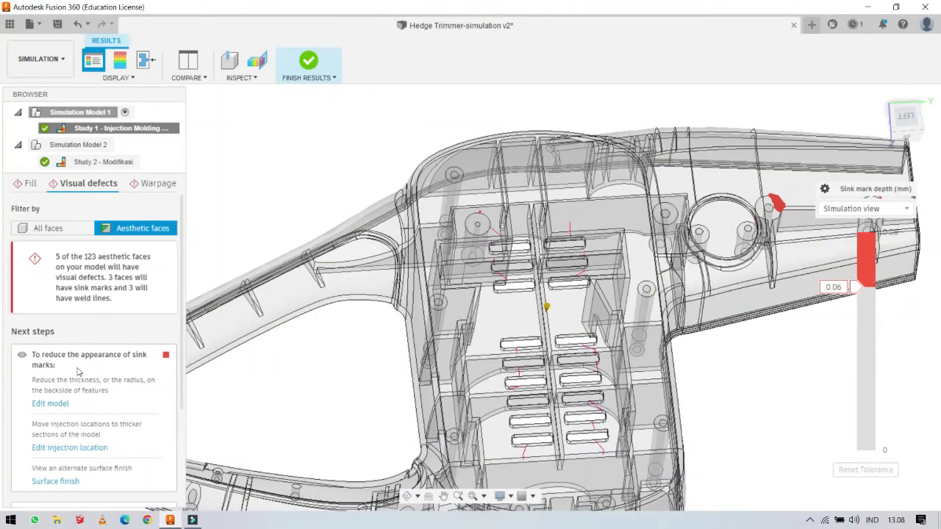
Review the suggested remedies for sink marks and weld lines and compare them with the affected bosses and vent slots.
scroll(79, 372, "down", 4)
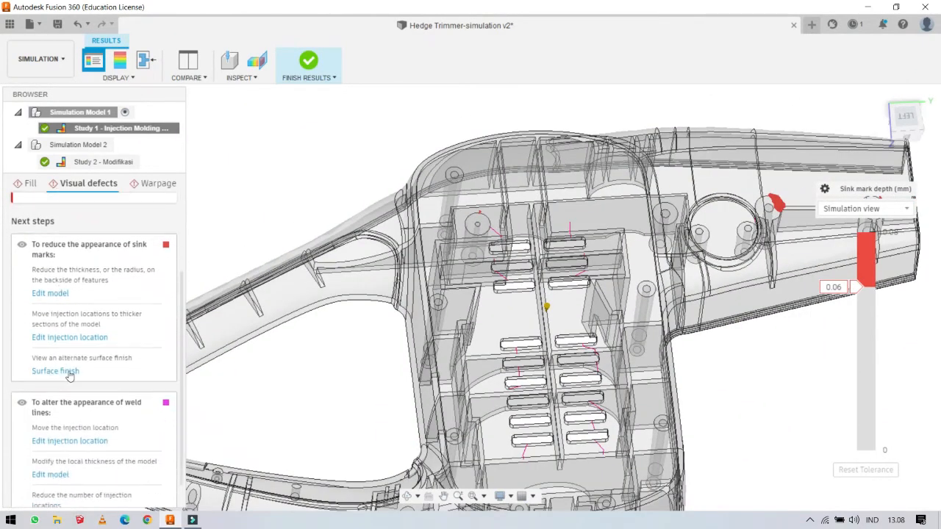
scroll(70, 375, "down", 1)
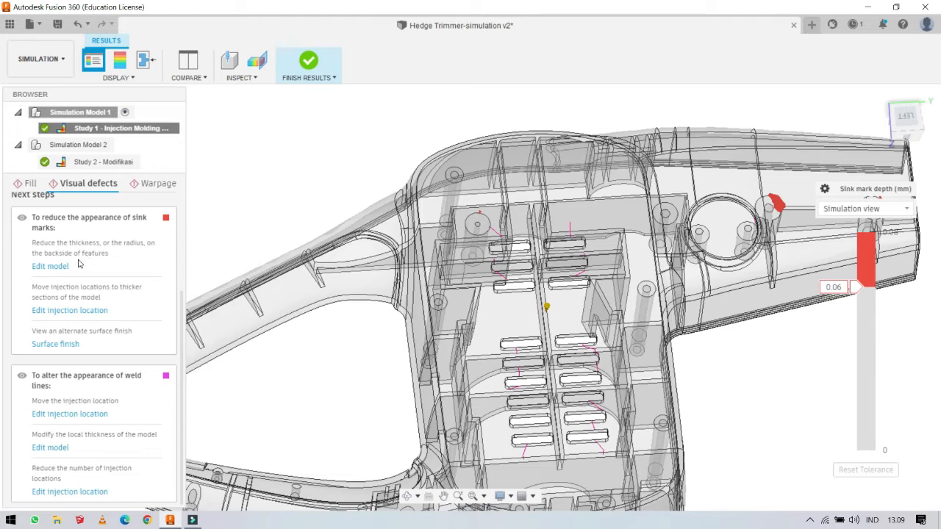
middle_click_drag(645, 259, 803, 228, "shift")
scroll(765, 221, "up", 5)
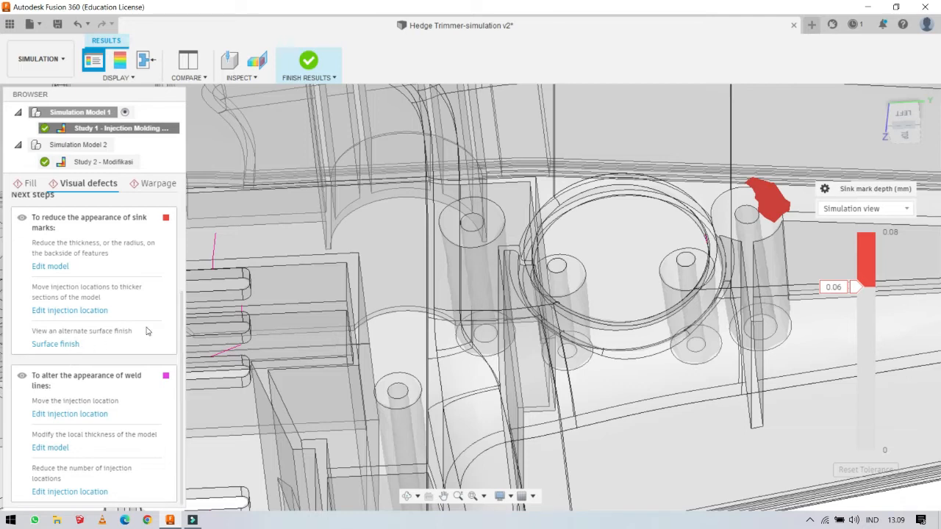
scroll(569, 263, "down", 5)
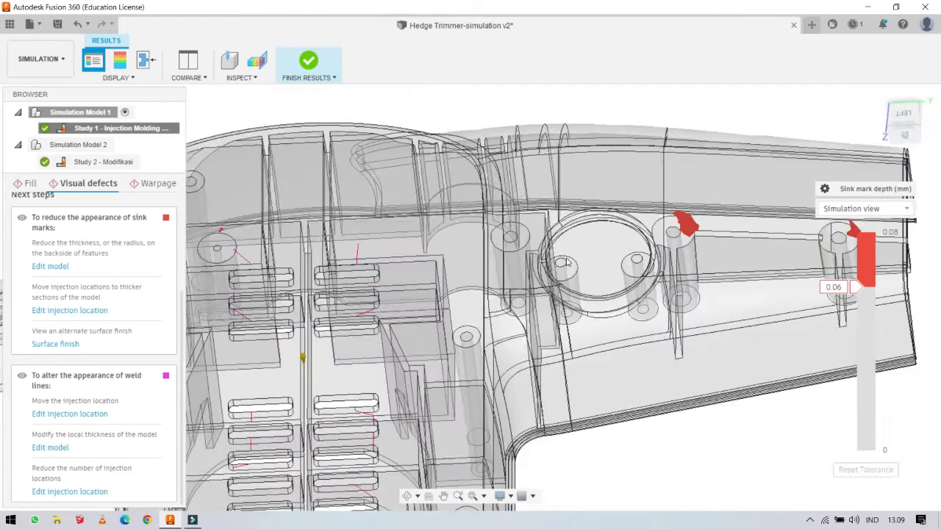
scroll(568, 264, "down", 2)
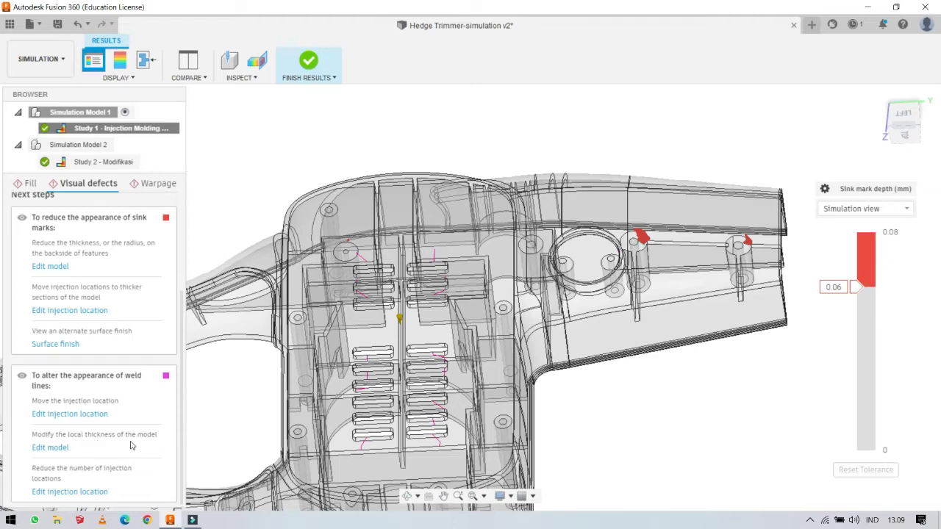
scroll(363, 298, "up", 5)
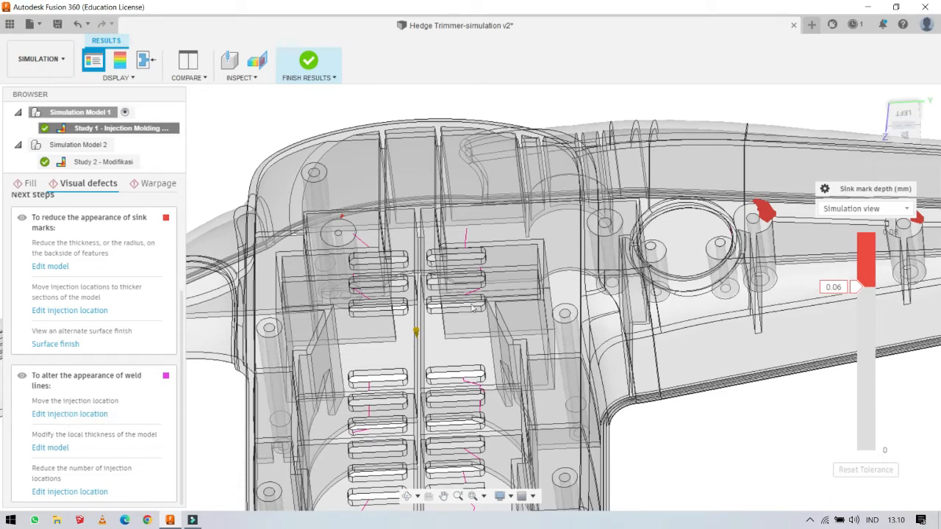
scroll(603, 285, "down", 3)
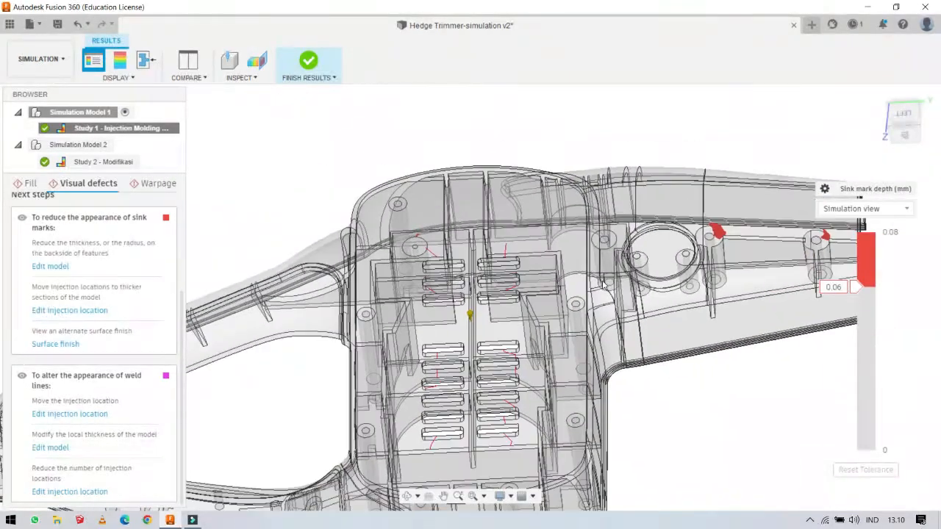
scroll(605, 284, "down", 1)
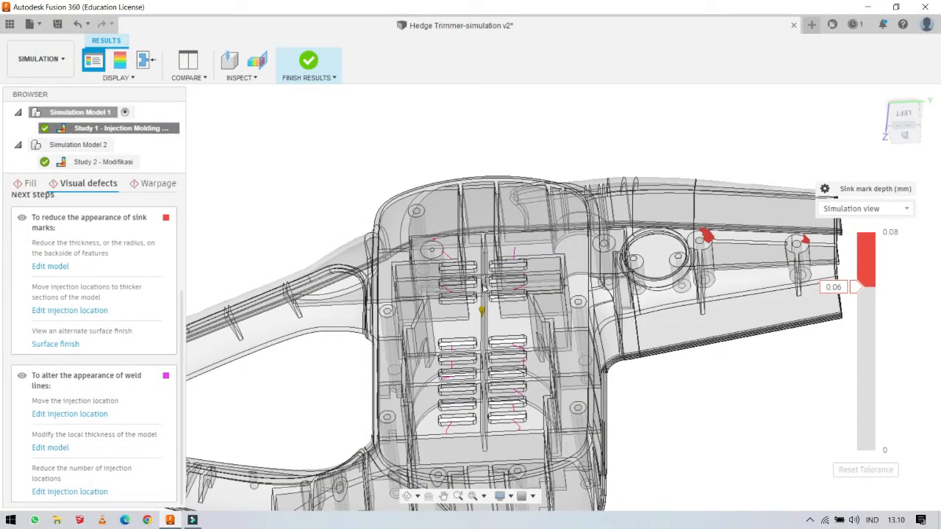
Show the Warpage results and inspect the areas exceeding tolerance on the outside and inside of the housing.
left_click(152, 185)
left_click(158, 184)
scroll(533, 236, "down", 3)
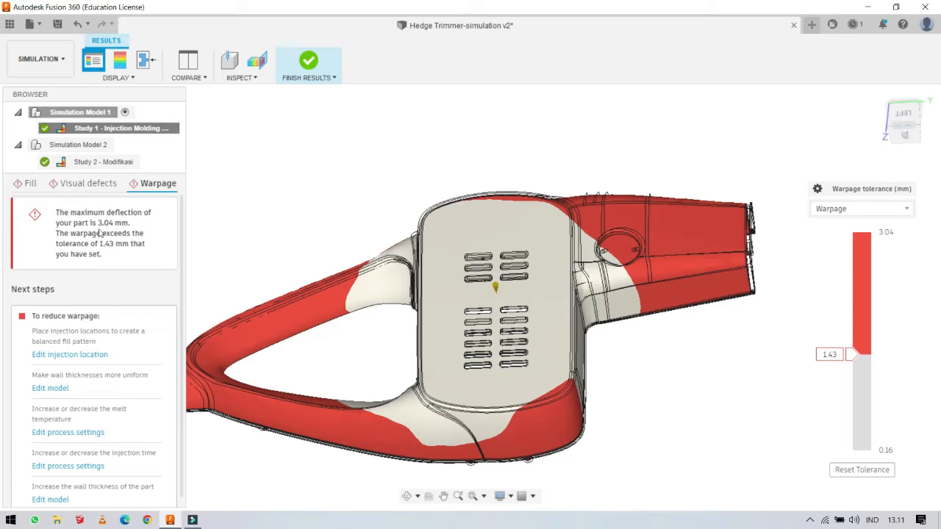
scroll(527, 266, "up", 2)
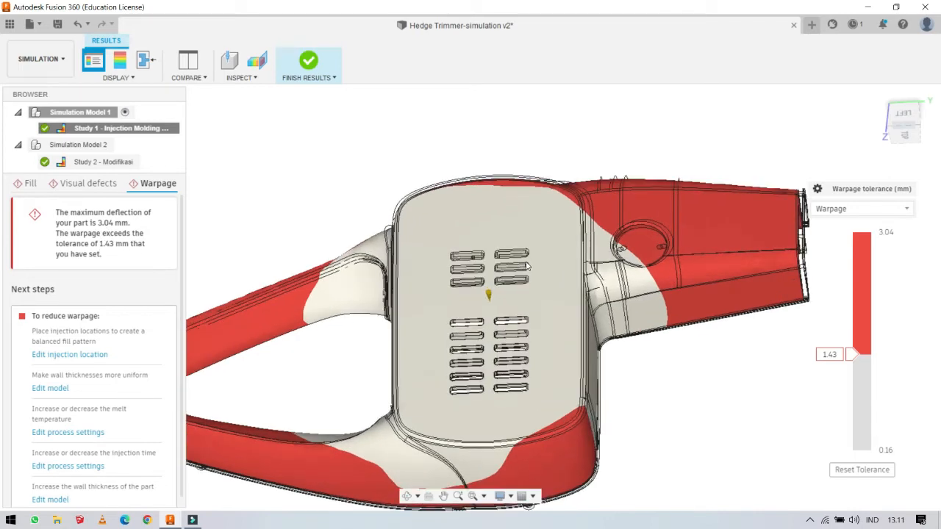
scroll(526, 266, "down", 3)
middle_click_drag(525, 270, 564, 179, "shift")
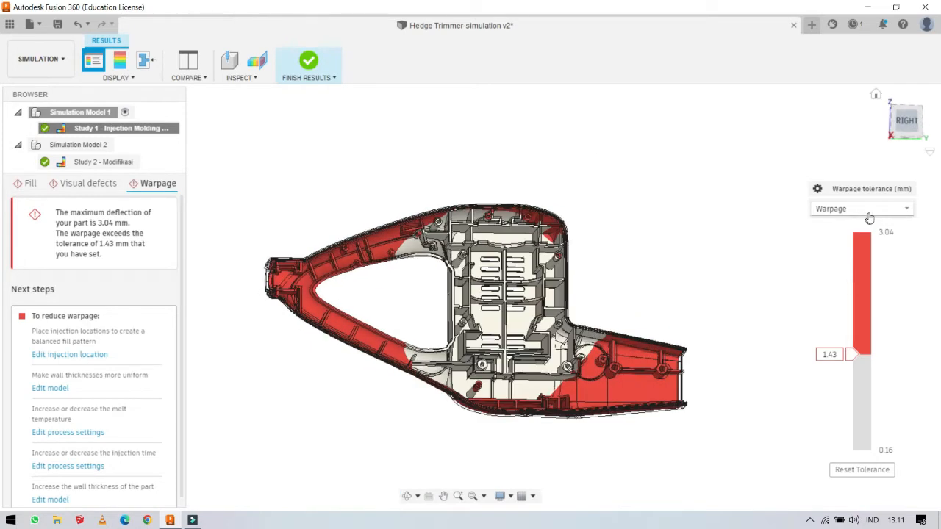
Switch the warpage display to the Flatness result and view the housing's interior squarely from the right side.
left_click(869, 217)
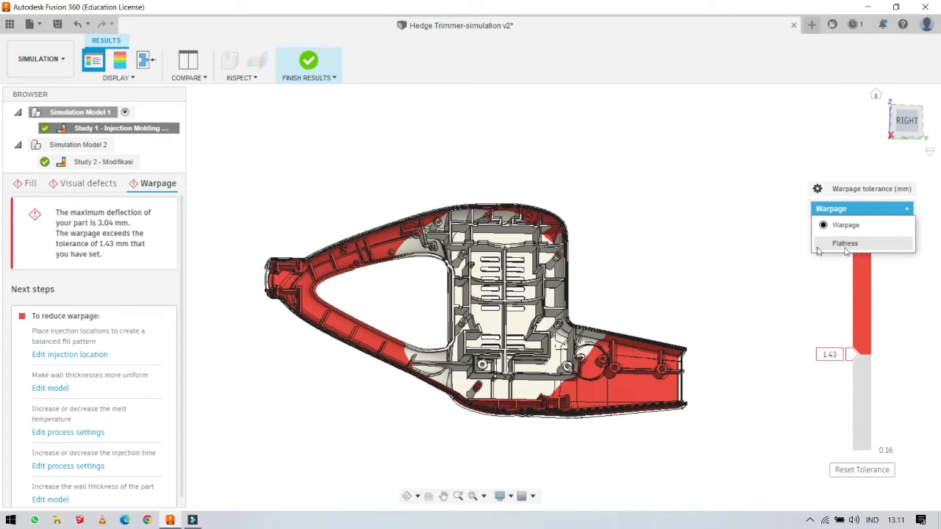
left_click(846, 243)
middle_click_drag(509, 367, 528, 318, "shift")
left_click(866, 209)
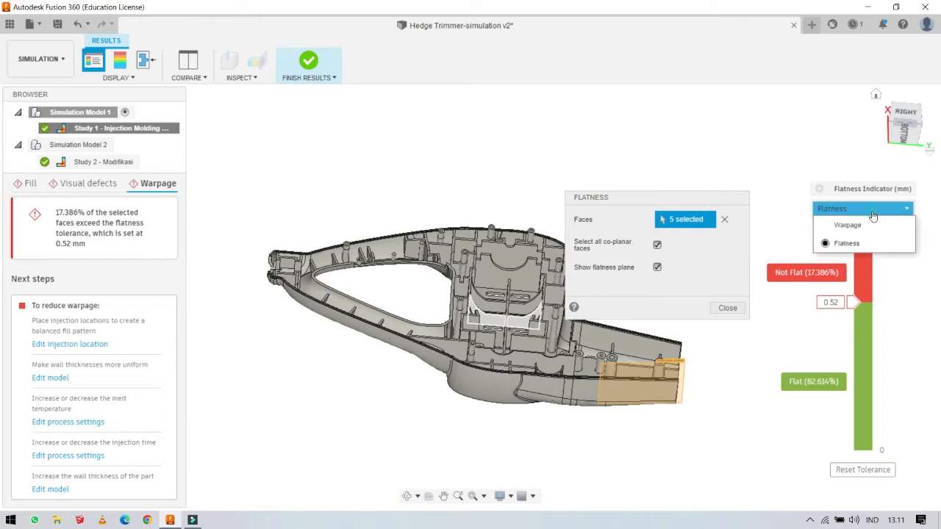
left_click(842, 244)
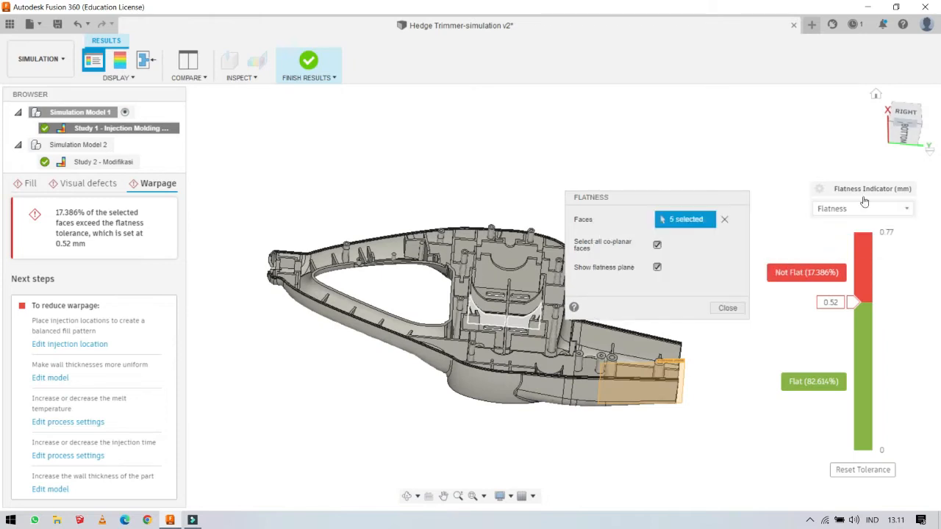
left_click(907, 115)
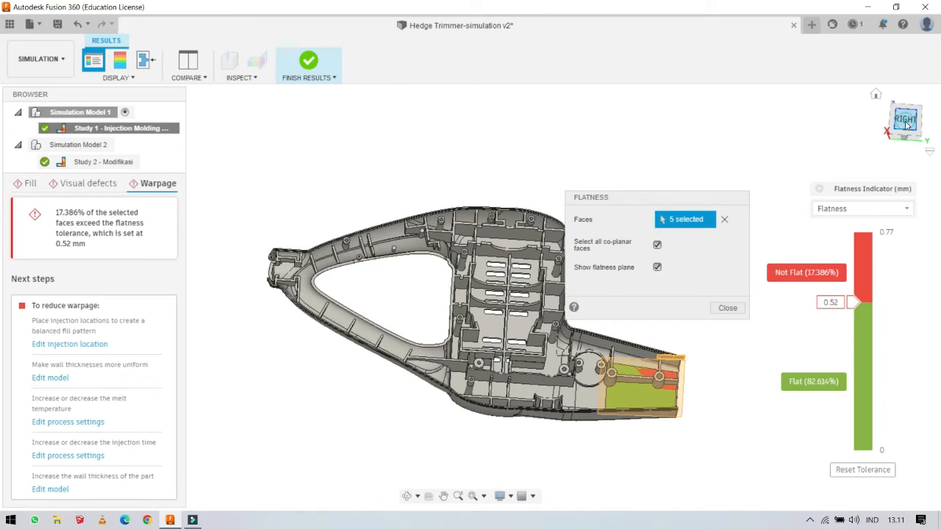
left_click(907, 125)
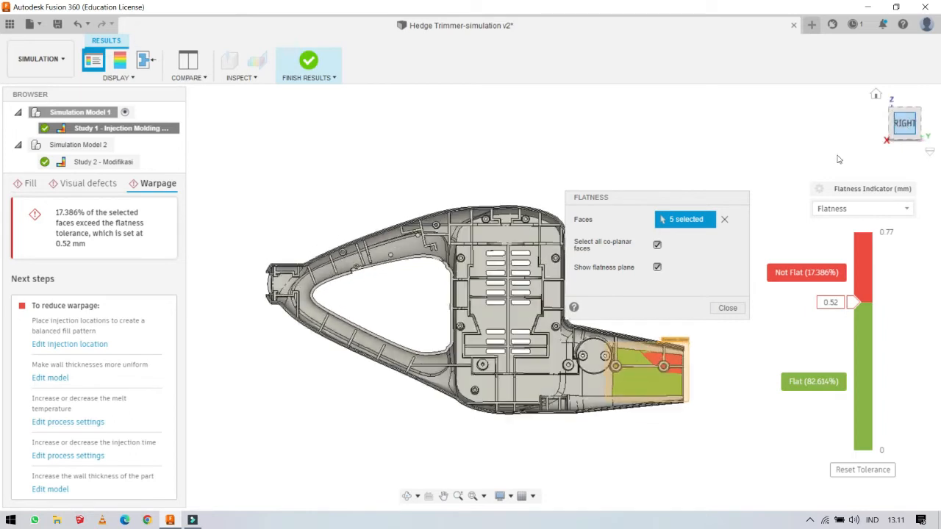
Measure the flatness of the main body's slotted floor and its coplanar faces with the tolerance set to 0.50 mm.
left_click(491, 321)
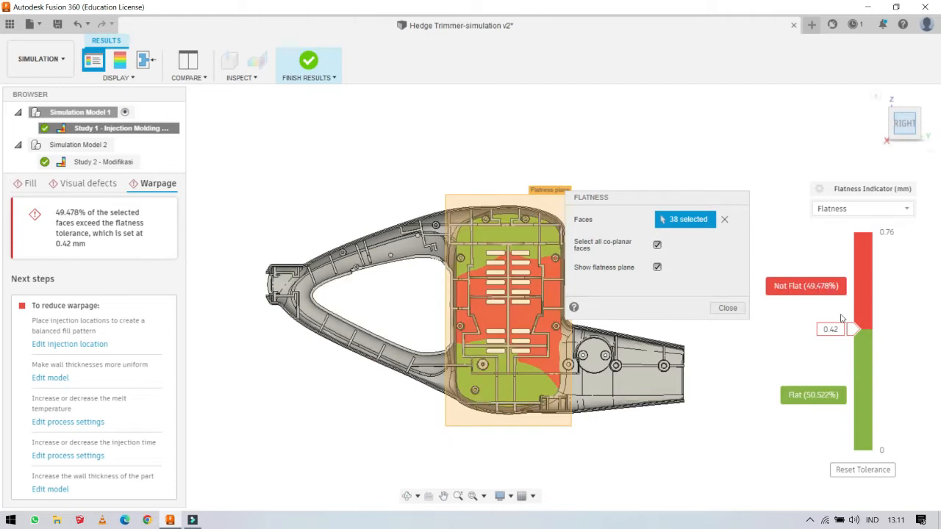
left_click_drag(848, 333, 847, 310)
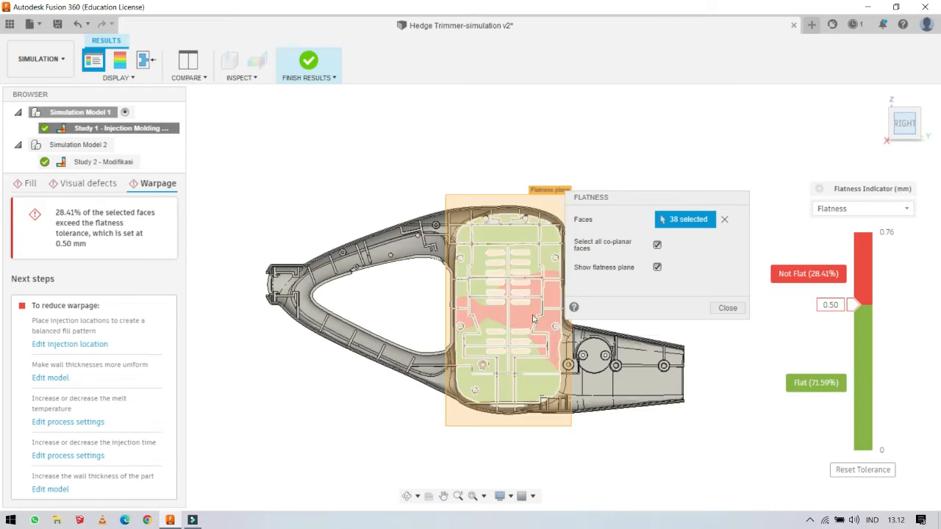
Measure the flatness of the flat floor at the narrow nose end and examine its flatness plane from several angles.
left_click(640, 380)
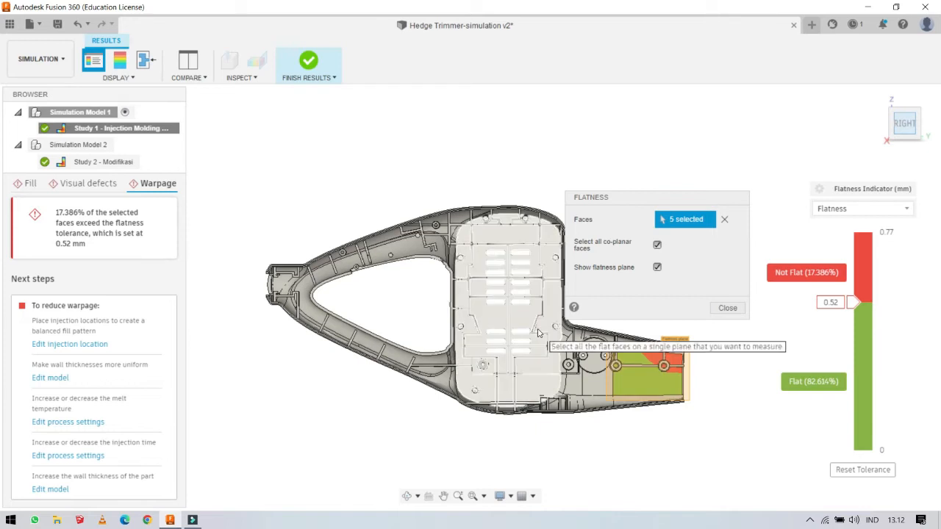
middle_click_drag(528, 311, 455, 285, "shift")
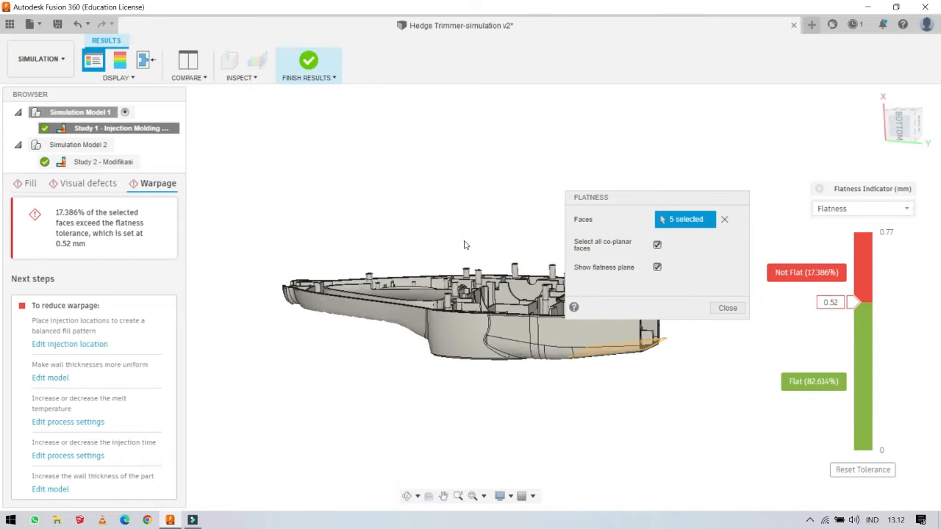
middle_click_drag(444, 282, 436, 250, "shift")
middle_click_drag(494, 118, 526, 161, "shift")
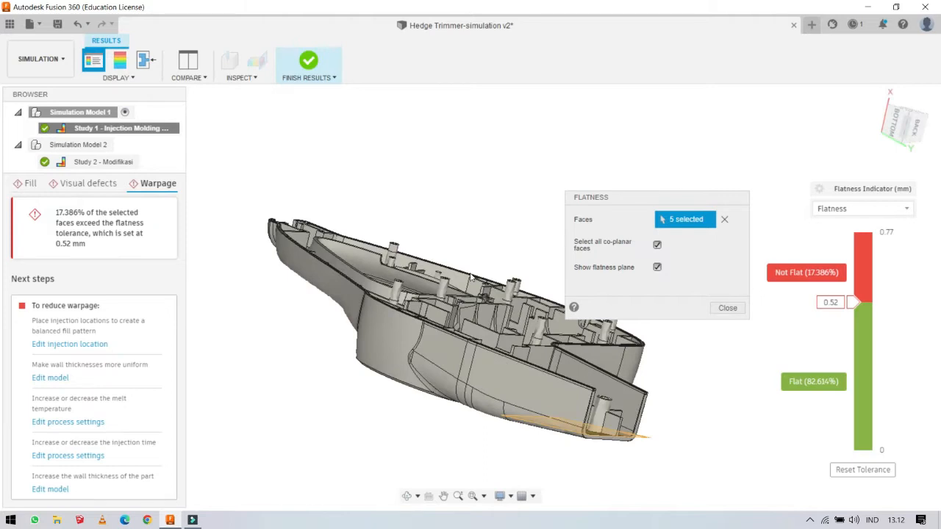
middle_click_drag(456, 312, 486, 303, "shift")
middle_click_drag(480, 355, 499, 337, "shift")
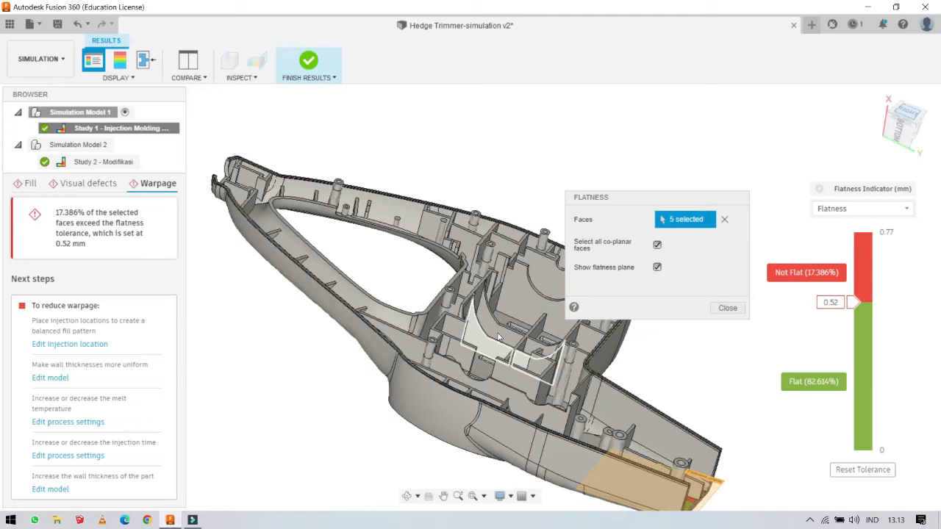
Examine the nose floor's flatness plane against the warpage-reduction suggestions, keeping the Flatness dialog clear of the housing.
middle_click_drag(499, 336, 423, 288, "shift")
scroll(505, 282, "up", 3)
scroll(485, 288, "down", 5)
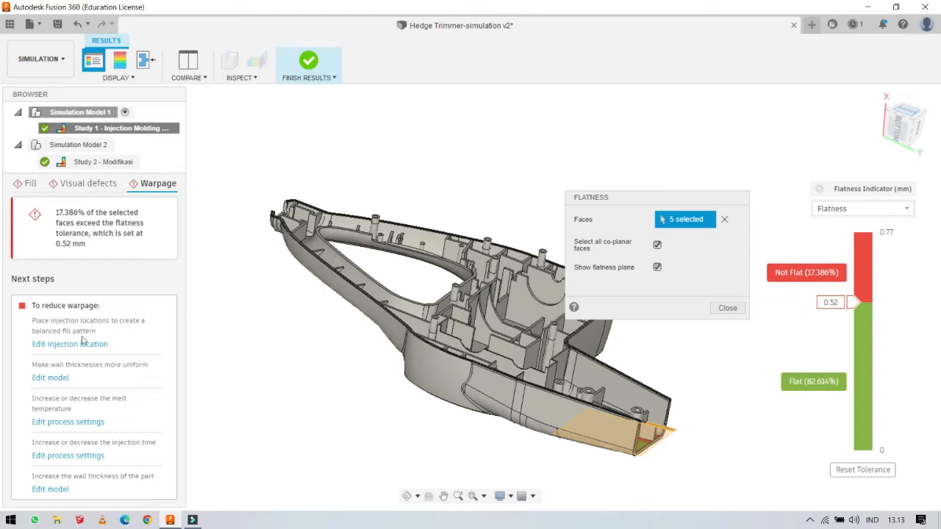
middle_click_drag(480, 343, 503, 358, "shift")
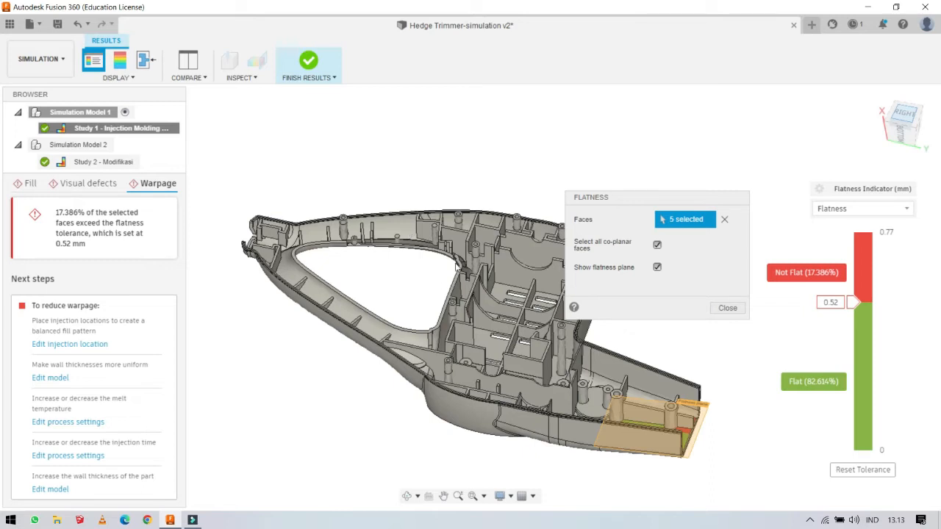
middle_click_drag(495, 350, 457, 315, "shift")
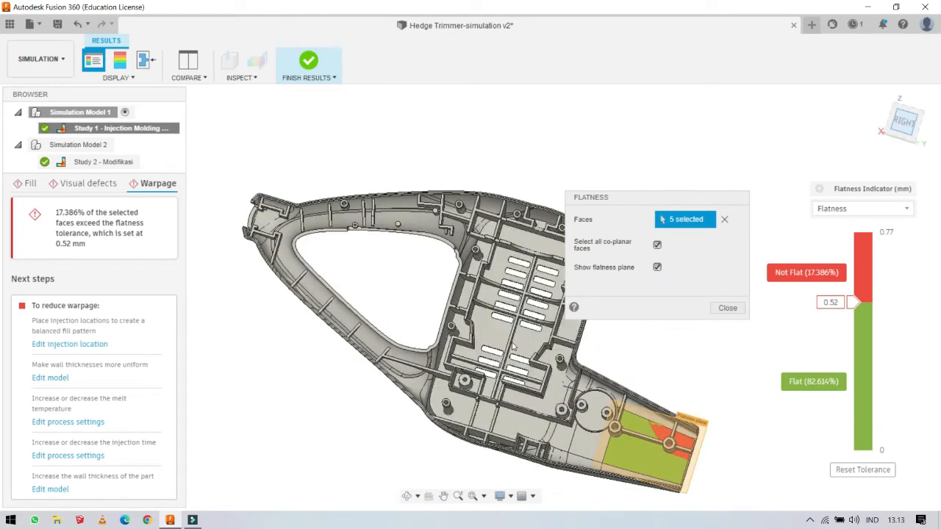
scroll(444, 265, "up", 3)
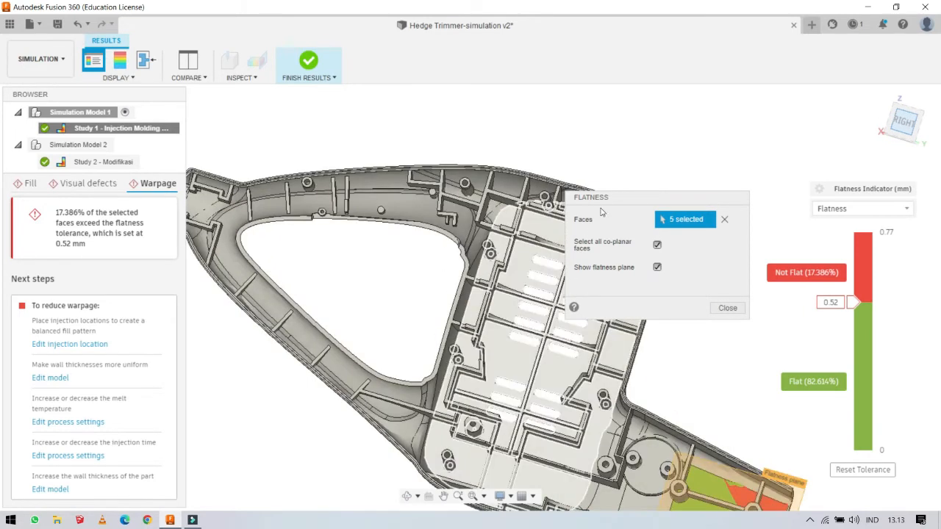
left_click_drag(614, 197, 658, 105)
scroll(480, 305, "down", 4)
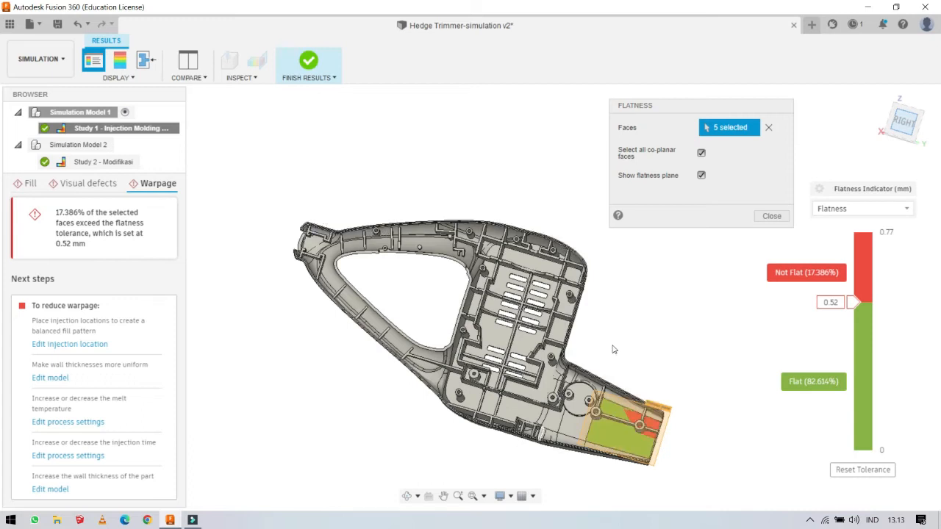
Inspect the housing's ribbed interior and slotted floor from several angles, and close the flatness measurement.
middle_click_drag(510, 353, 507, 329, "shift")
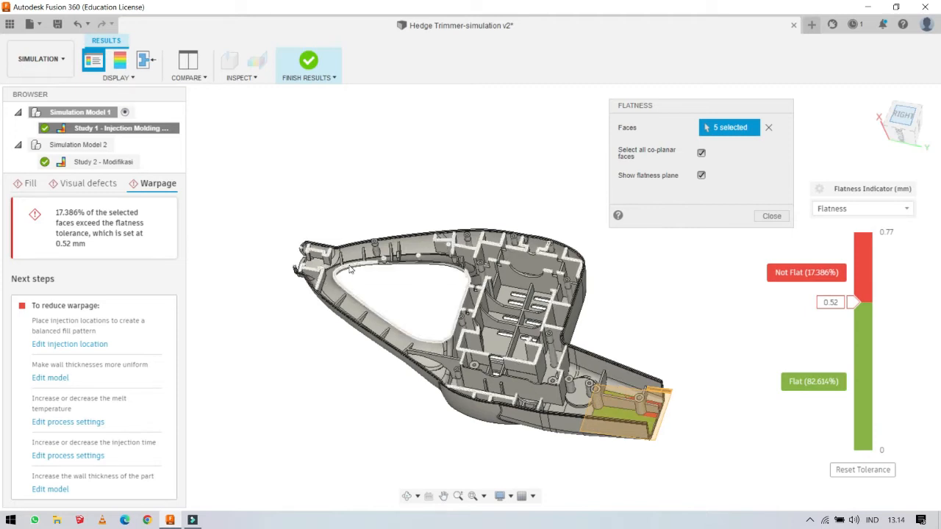
middle_click_drag(350, 271, 503, 441, "shift")
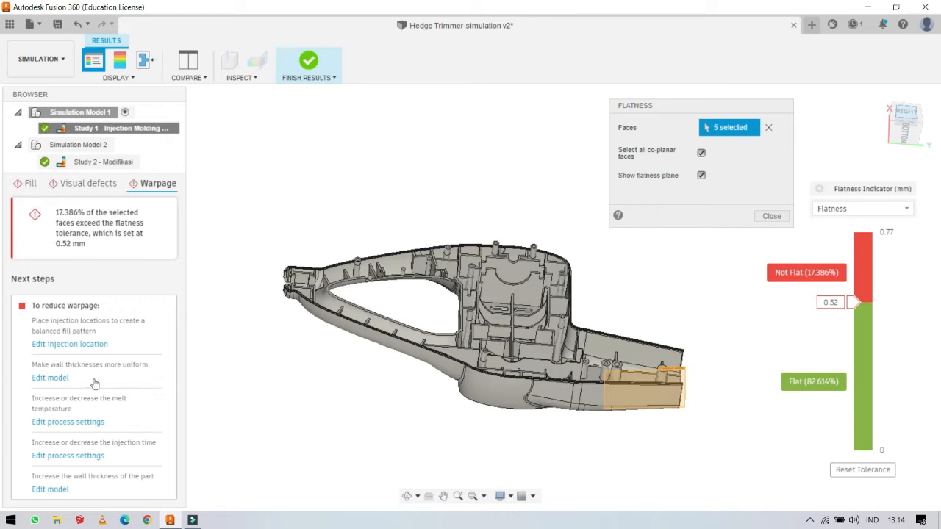
middle_click_drag(544, 351, 557, 349, "shift")
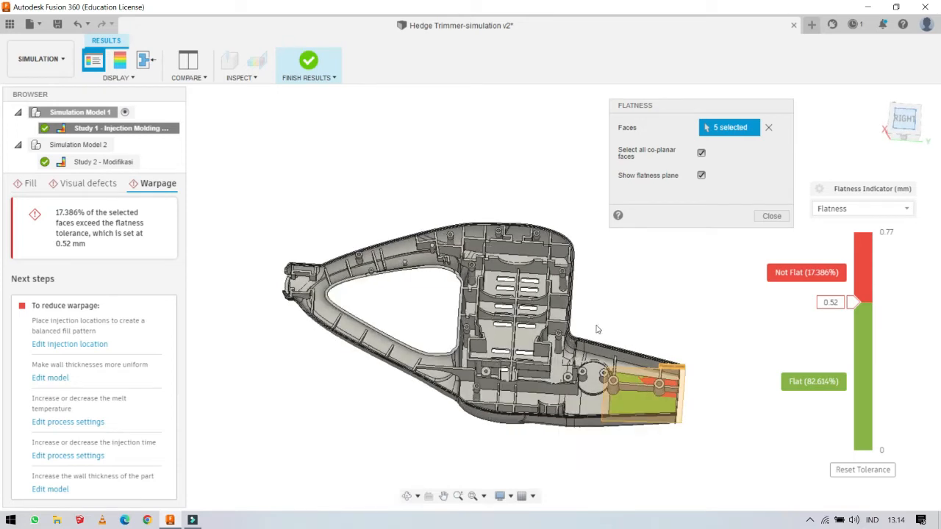
scroll(557, 316, "up", 5)
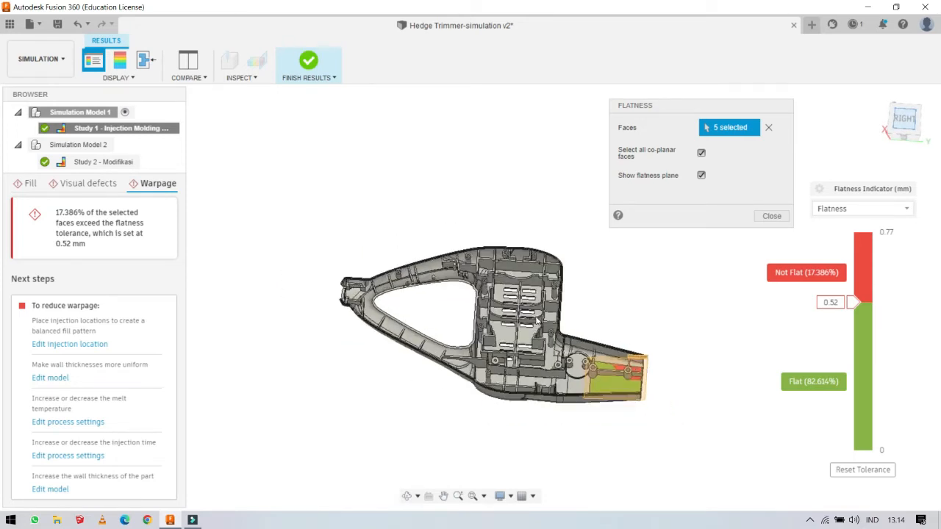
scroll(557, 316, "up", 1)
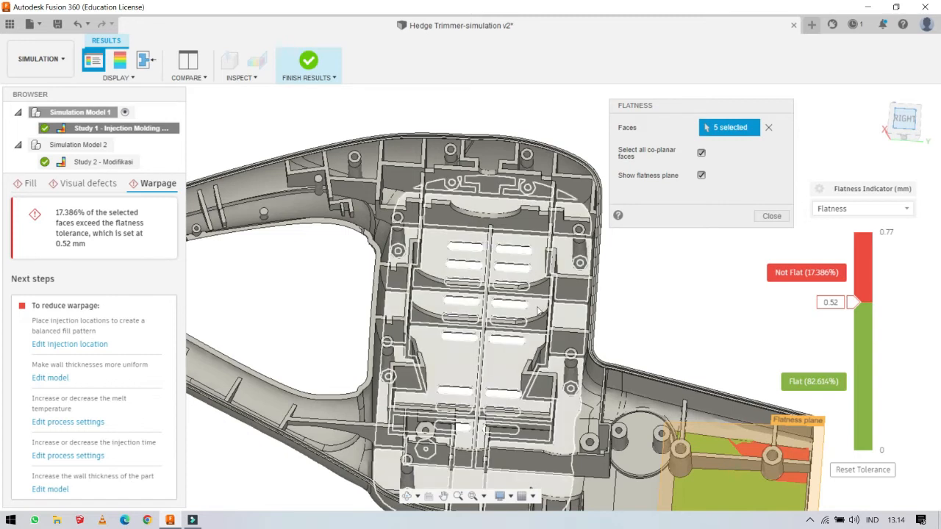
scroll(618, 270, "down", 6)
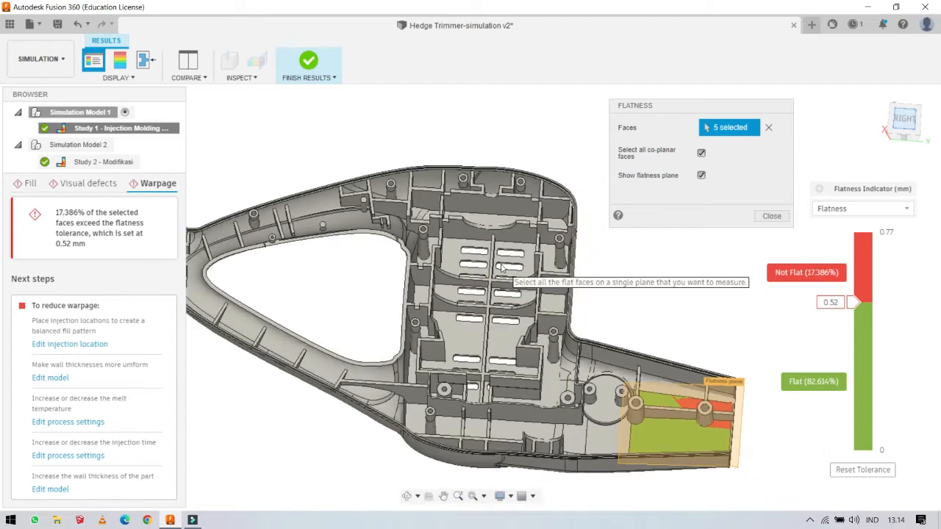
mouse_move(504, 289)
middle_mouse_down("shift")
mouse_move(500, 312)
mouse_move(497, 239)
mouse_move(513, 284)
middle_mouse_up("shift")
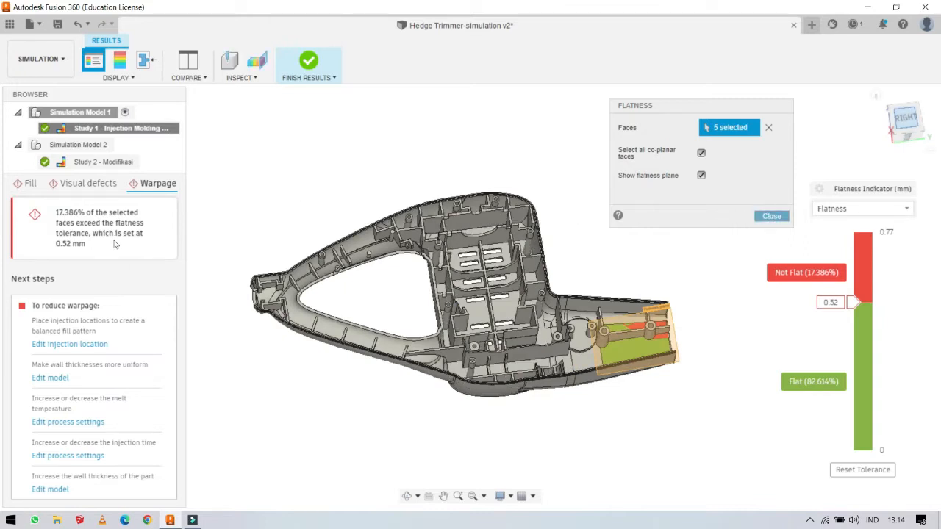
left_click(772, 216)
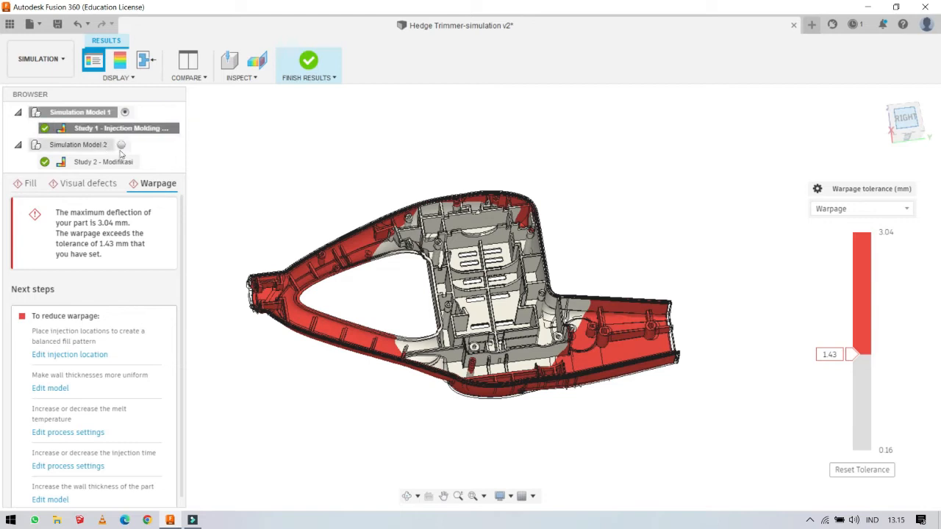
Open the Molding Process overview for Study 1 and review its machine setup, filling, packing and cooling, and final part shape data.
left_click(130, 78)
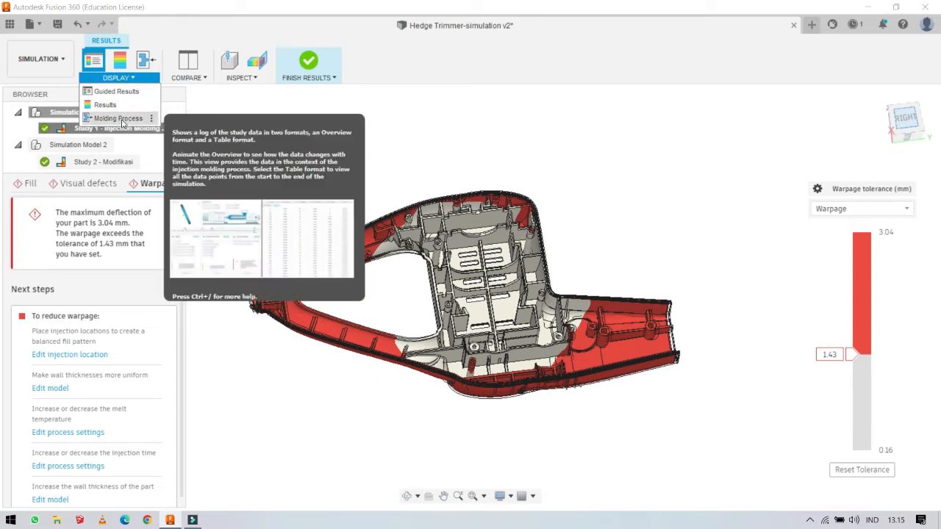
left_click(144, 63)
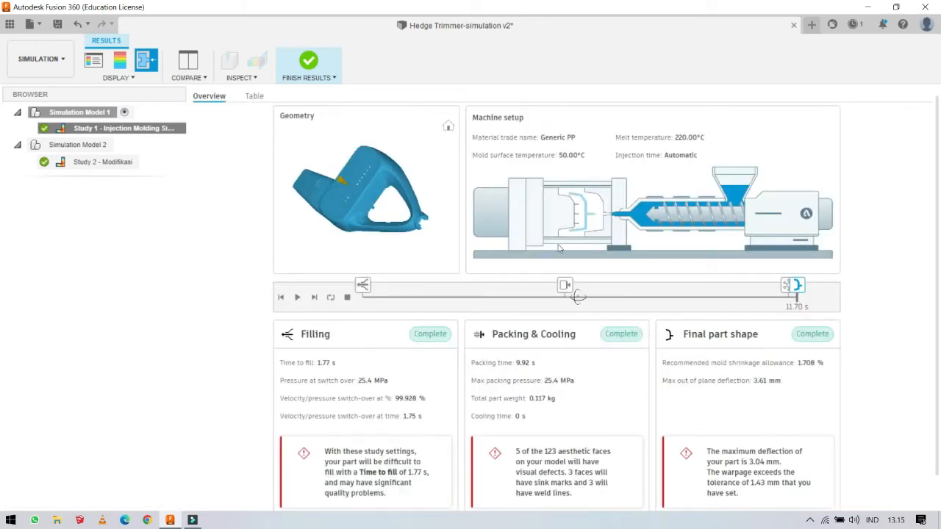
scroll(548, 268, "down", 1)
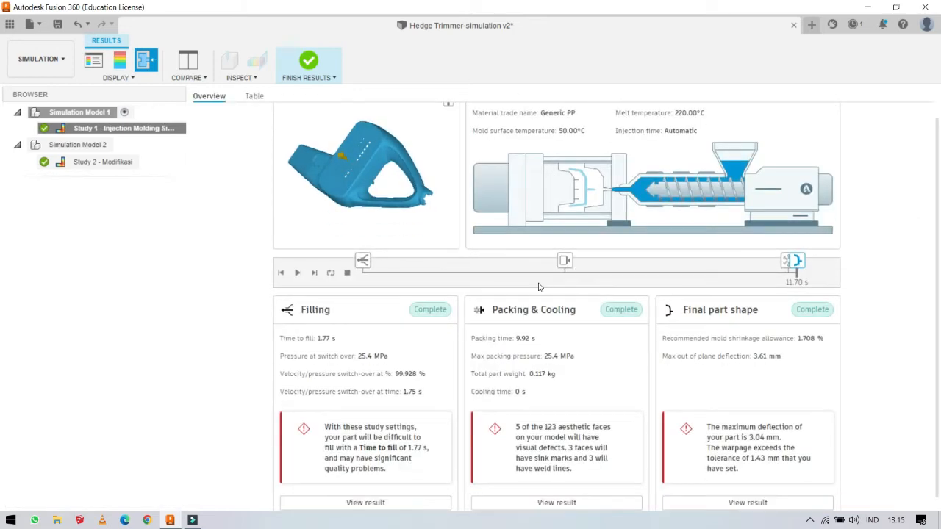
scroll(533, 294, "down", 1)
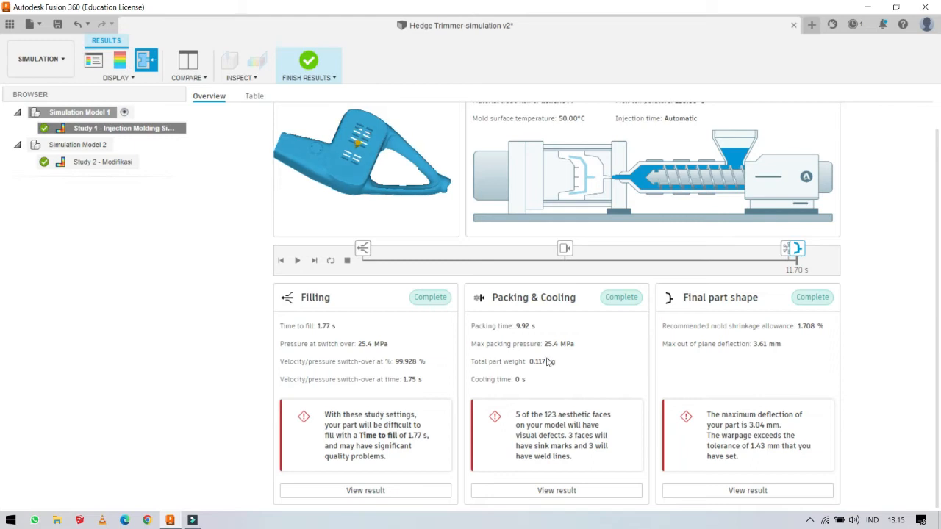
scroll(544, 154, "up", 1)
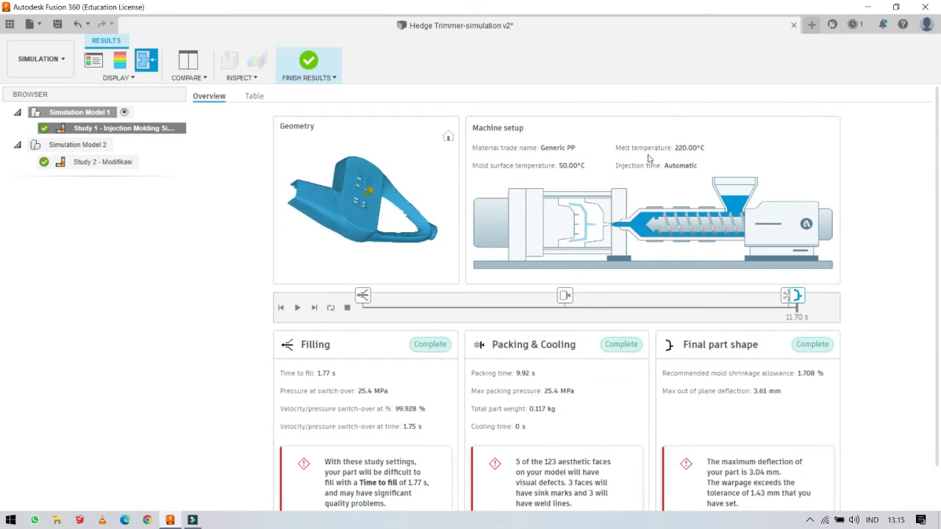
scroll(592, 162, "down", 1)
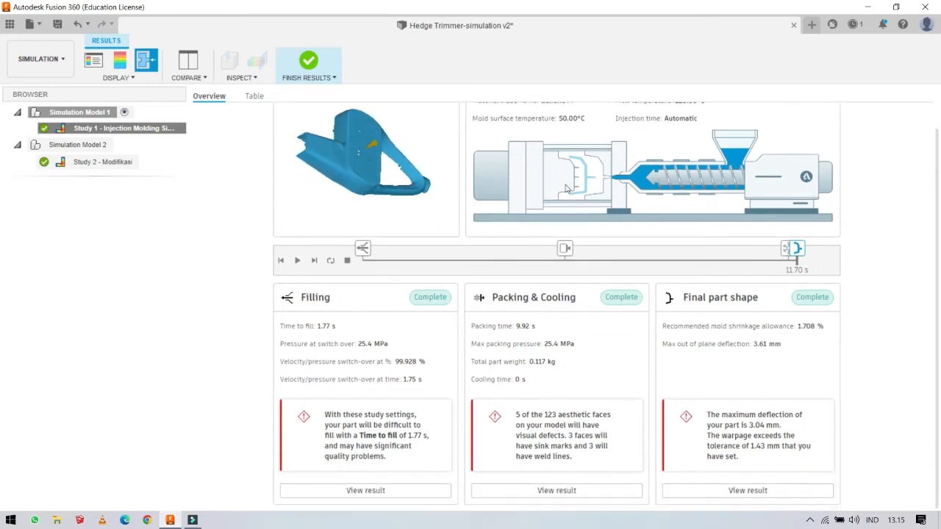
left_click(74, 130)
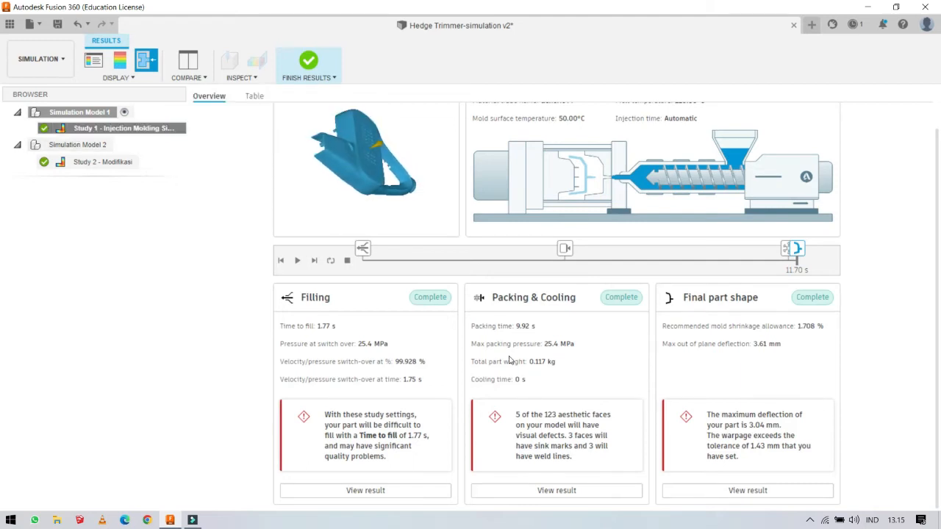
scroll(526, 356, "up", 1)
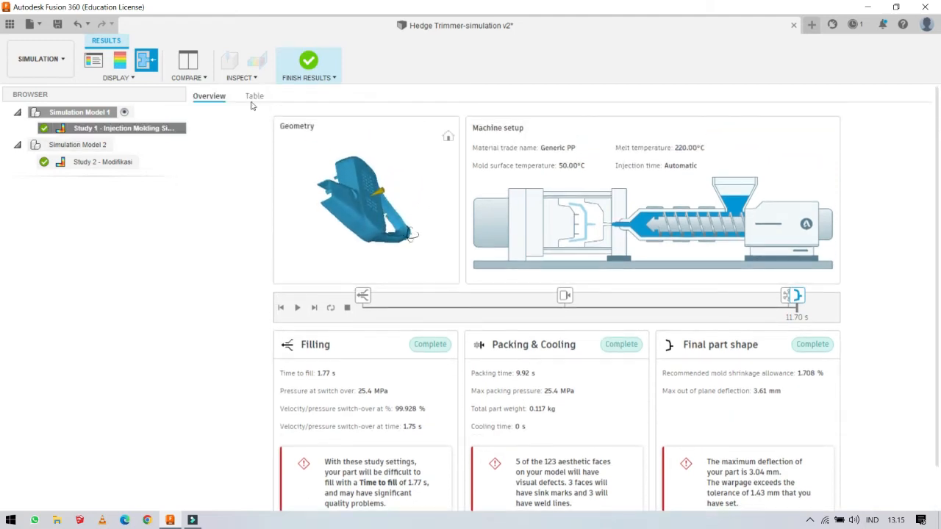
Switch the display from the molding process overview to the detailed Results view of Study 1.
left_click(118, 78)
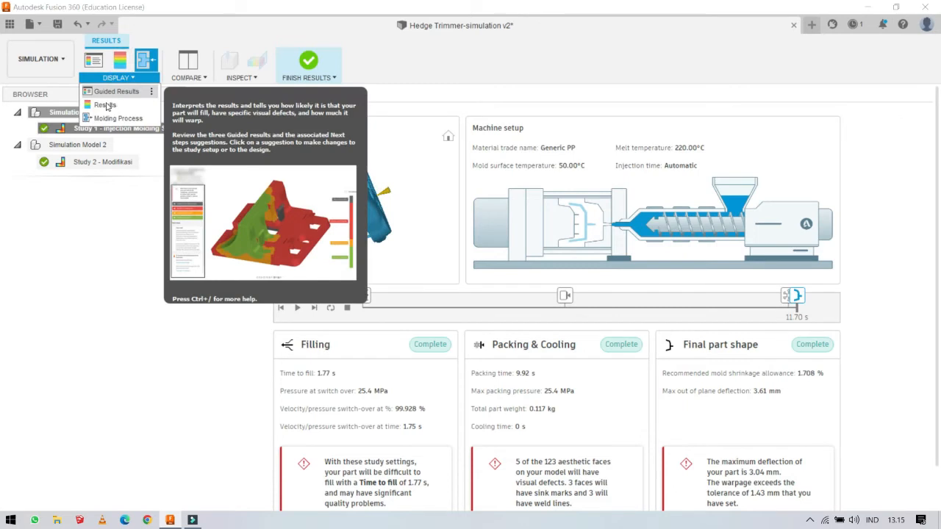
left_click(105, 105)
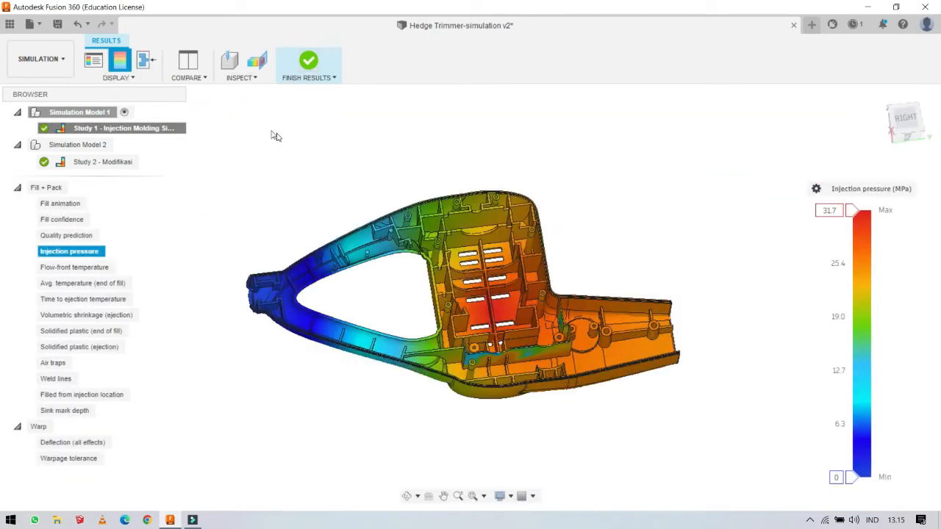
left_click(119, 78)
left_click(111, 106)
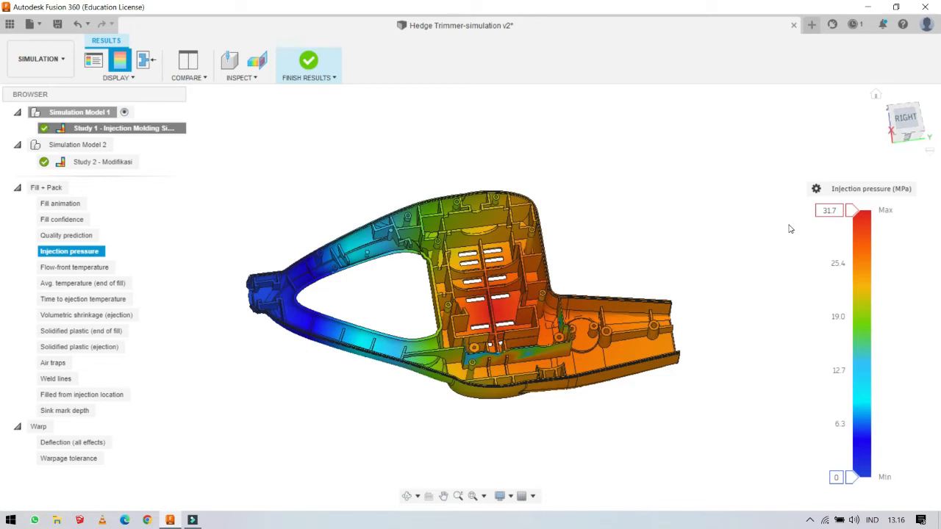
Examine the injection pressure distribution across the housing's slotted floor, handle and nose from several angles.
middle_click_drag(526, 309, 399, 248, "shift")
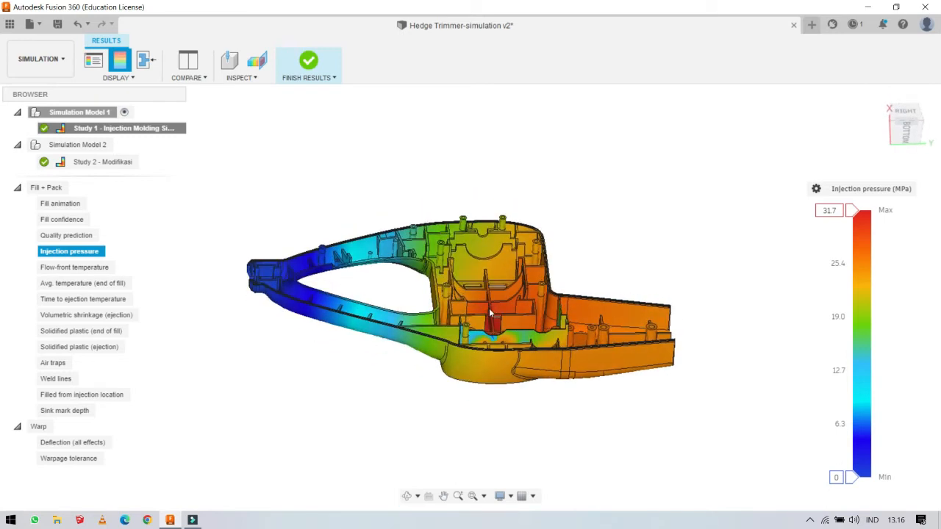
mouse_move(494, 318)
middle_mouse_down("shift")
mouse_move(494, 333)
mouse_move(493, 314)
middle_mouse_up("shift")
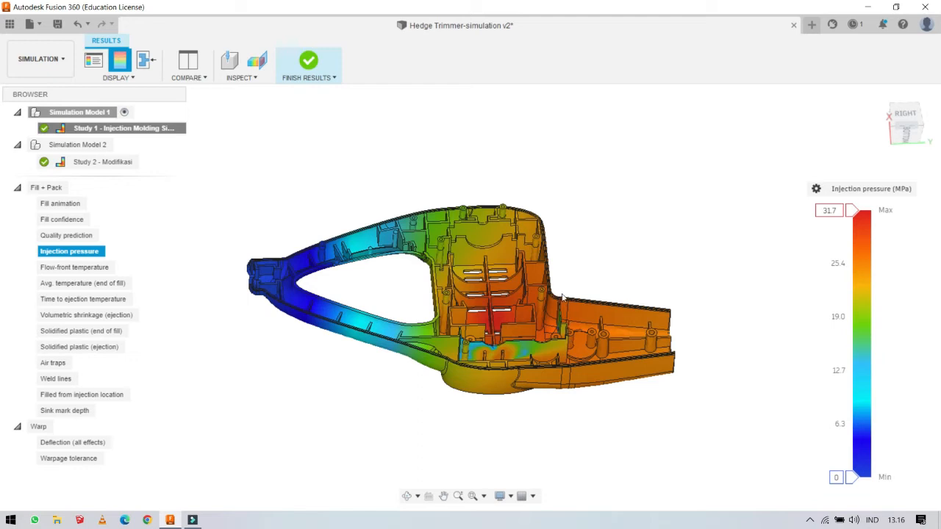
scroll(517, 307, "down", 2)
scroll(532, 302, "up", 3)
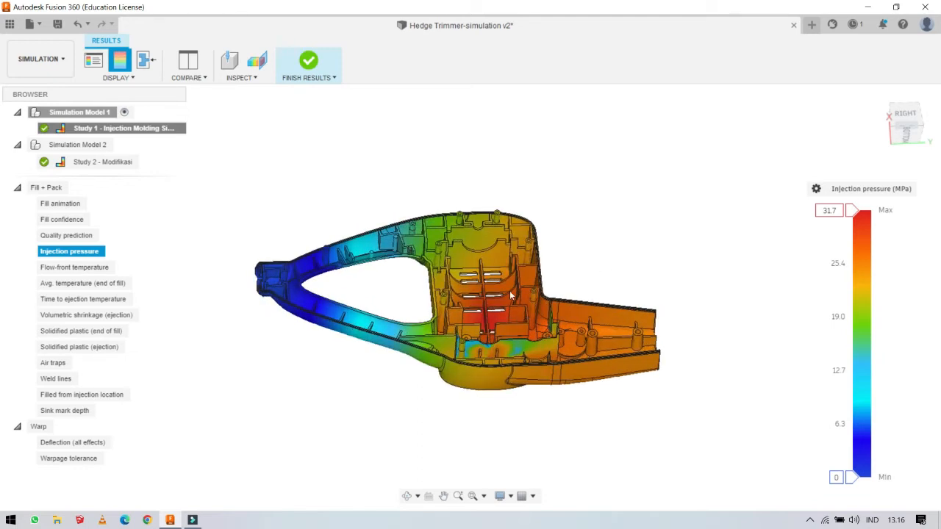
mouse_move(490, 318)
middle_mouse_down("shift")
mouse_move(462, 296)
mouse_move(482, 318)
middle_mouse_up("shift")
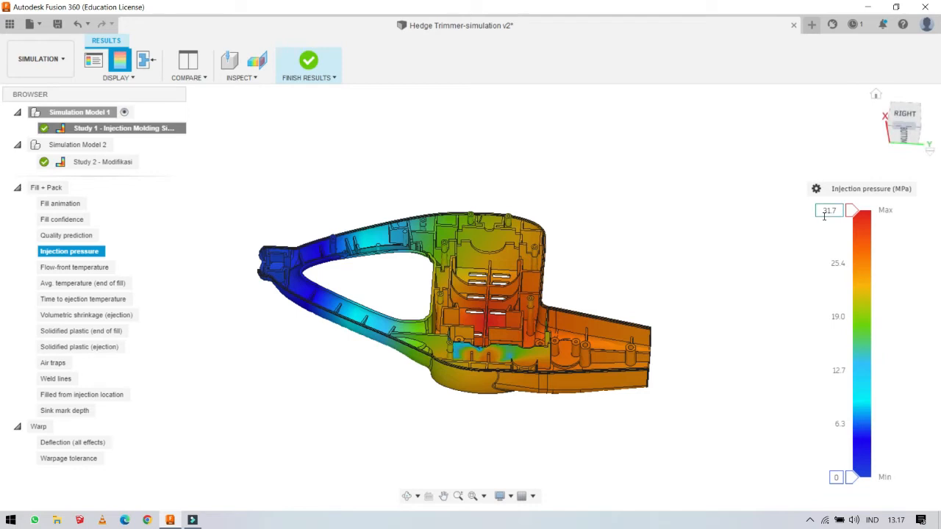
middle_click_drag(541, 331, 598, 263, "shift")
middle_click_drag(584, 318, 580, 314, "shift")
middle_click_drag(589, 286, 621, 333, "shift")
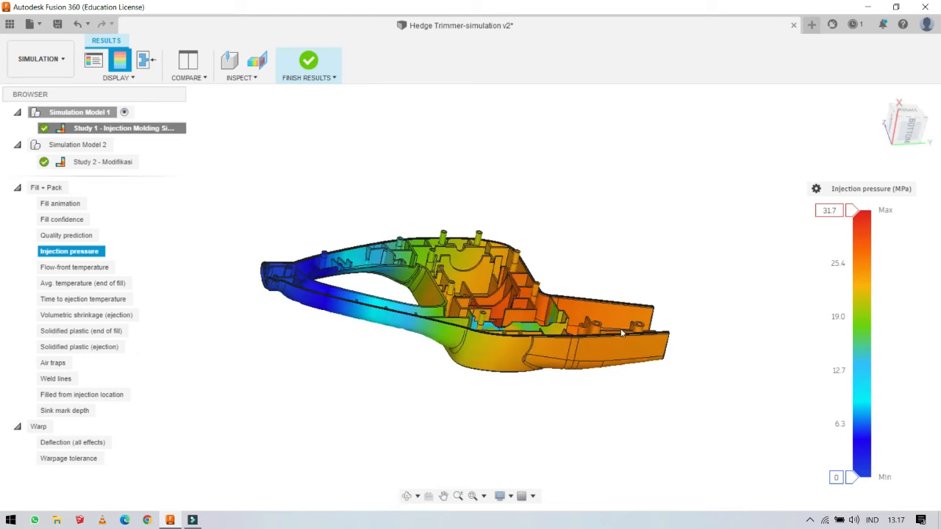
Show the Fill animation result, switch it from Fill time to Plastic flow, and view the housing's interior.
left_click(59, 206)
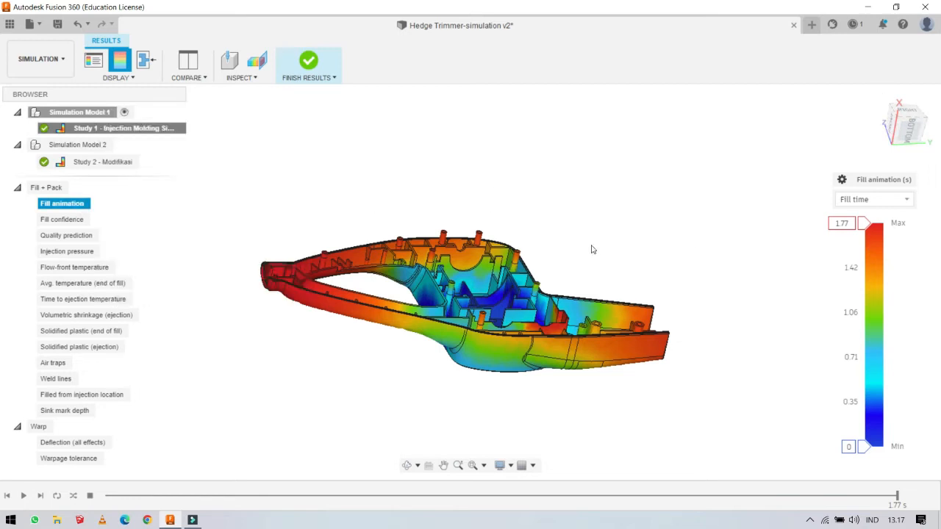
middle_click_drag(563, 261, 795, 238, "shift")
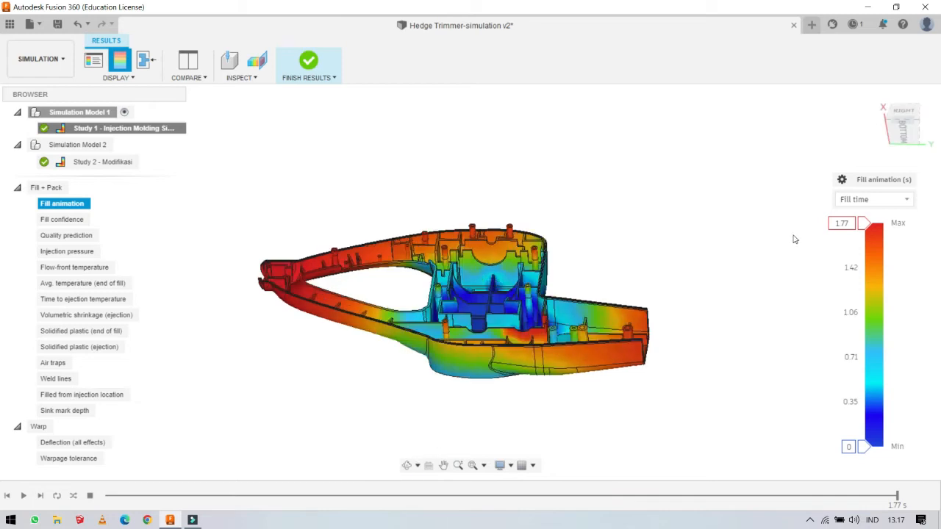
left_click(908, 201)
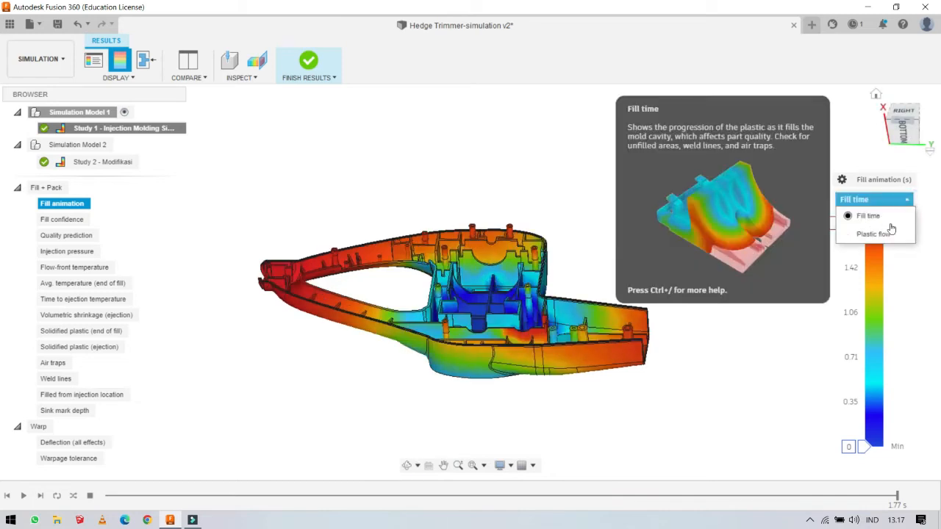
left_click(882, 235)
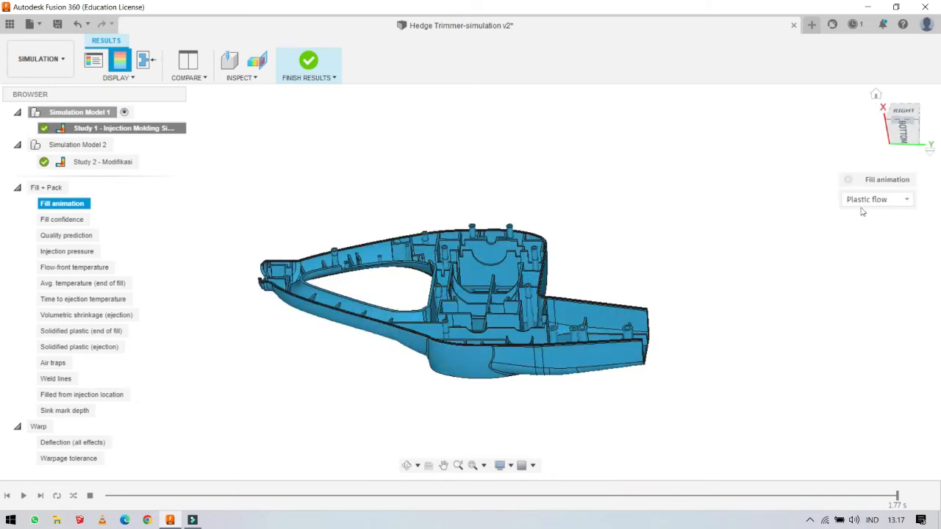
scroll(599, 287, "up", 3)
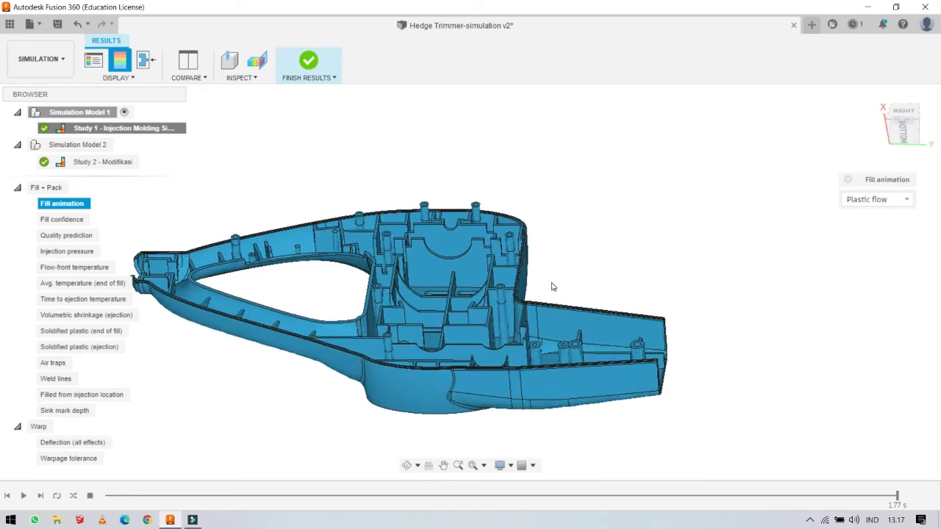
scroll(618, 298, "down", 3)
middle_click_drag(684, 284, 825, 449, "shift")
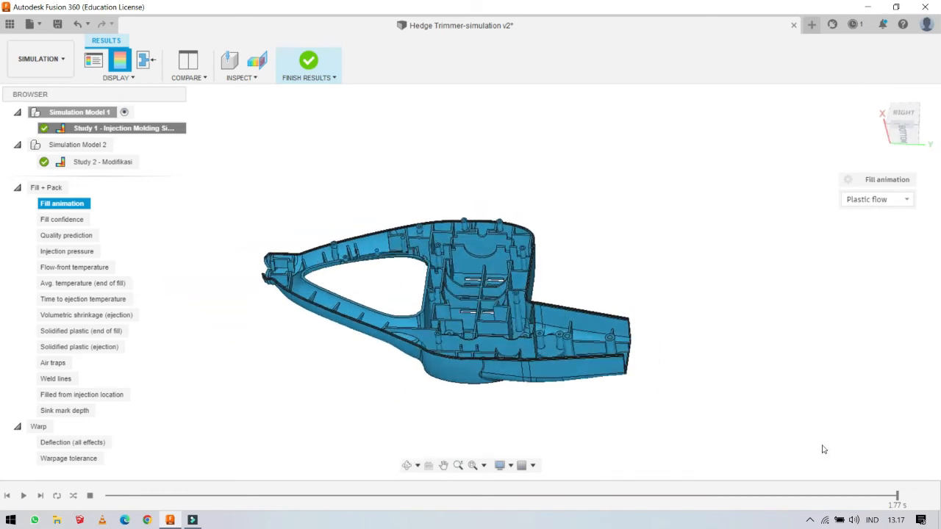
Play the Plastic flow fill animation from the start, set it to loop, and watch the housing fill from several angles.
left_click_drag(897, 496, 102, 502)
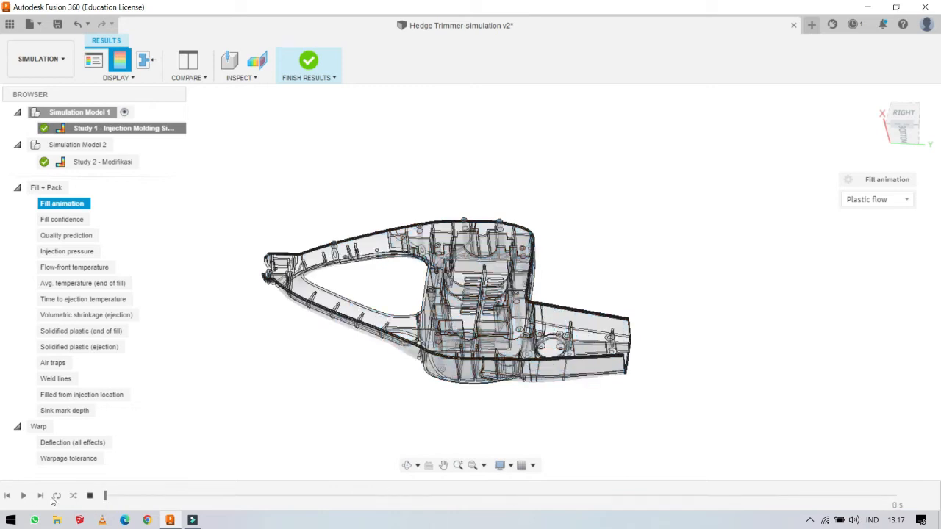
left_click(25, 497)
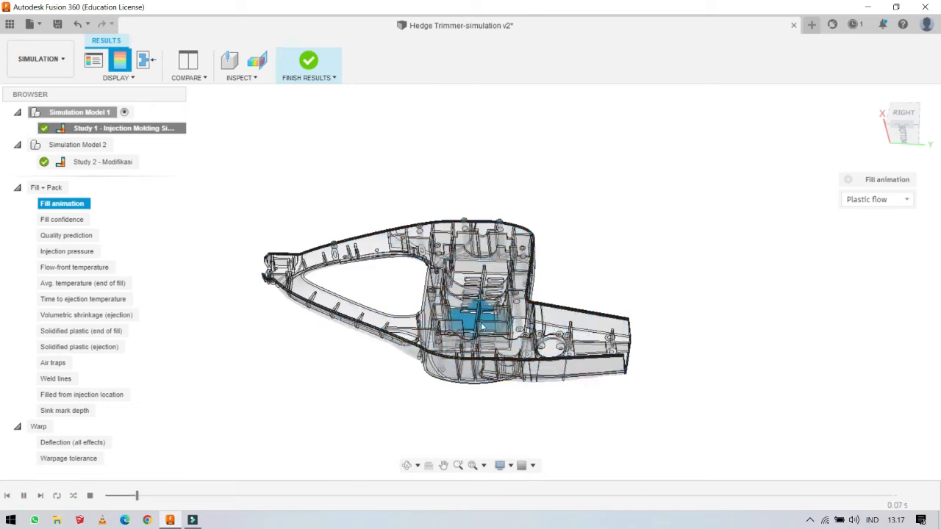
mouse_move(483, 328)
middle_mouse_down("shift")
mouse_move(482, 318)
mouse_move(483, 340)
middle_mouse_up("shift")
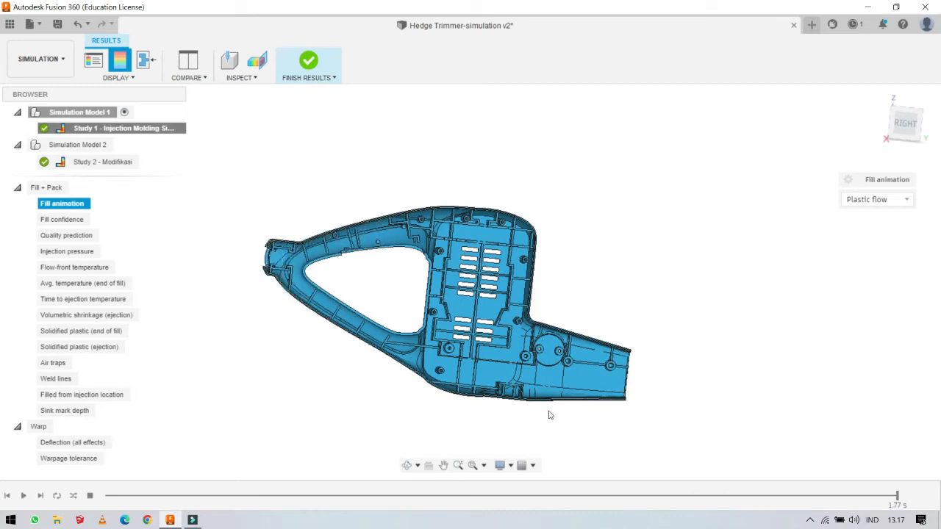
left_click(56, 496)
left_click(23, 497)
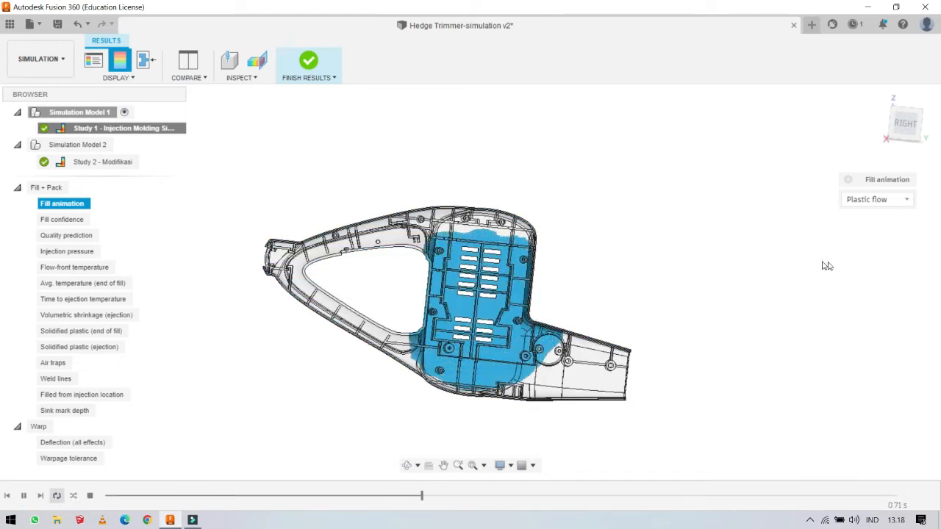
middle_click_drag(500, 315, 640, 258, "shift")
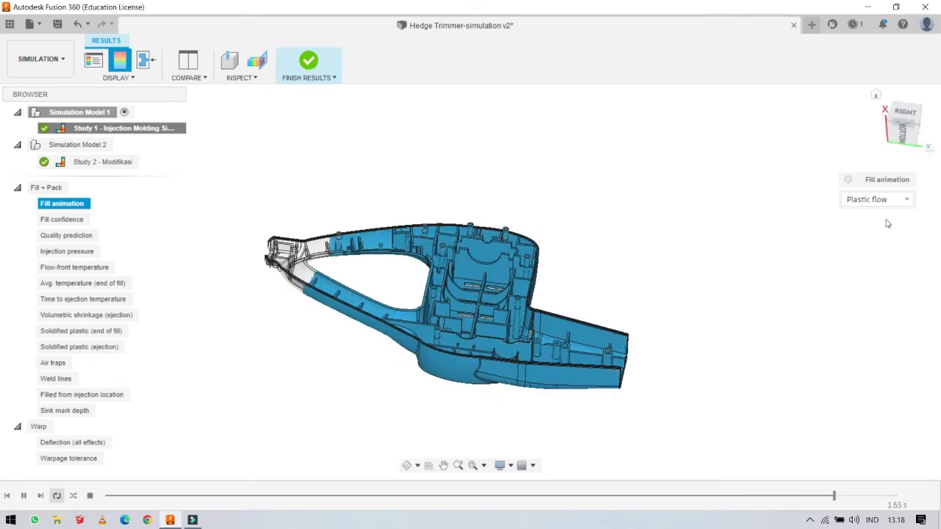
Switch the fill animation to Fill time, examine the looping fill pattern across the housing from several angles, and exit the results.
left_click(907, 201)
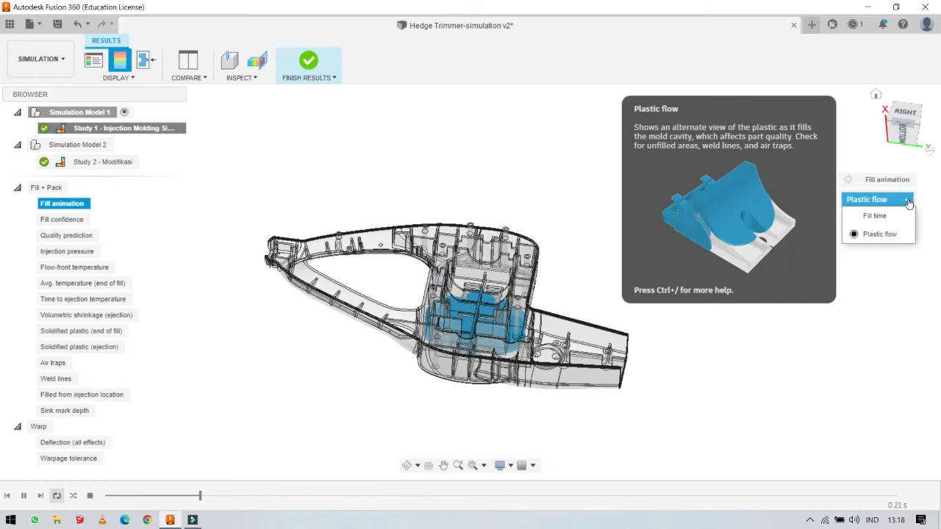
left_click(874, 215)
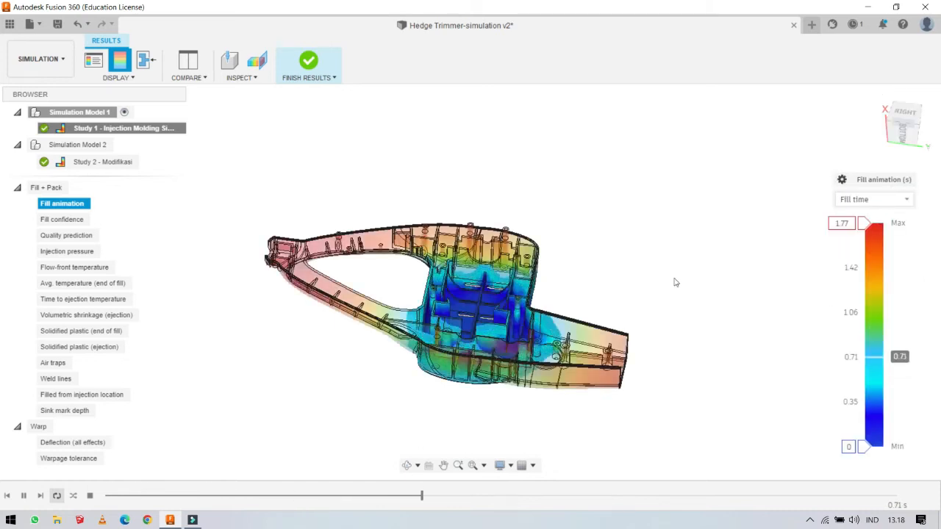
middle_click_drag(581, 317, 581, 288, "shift")
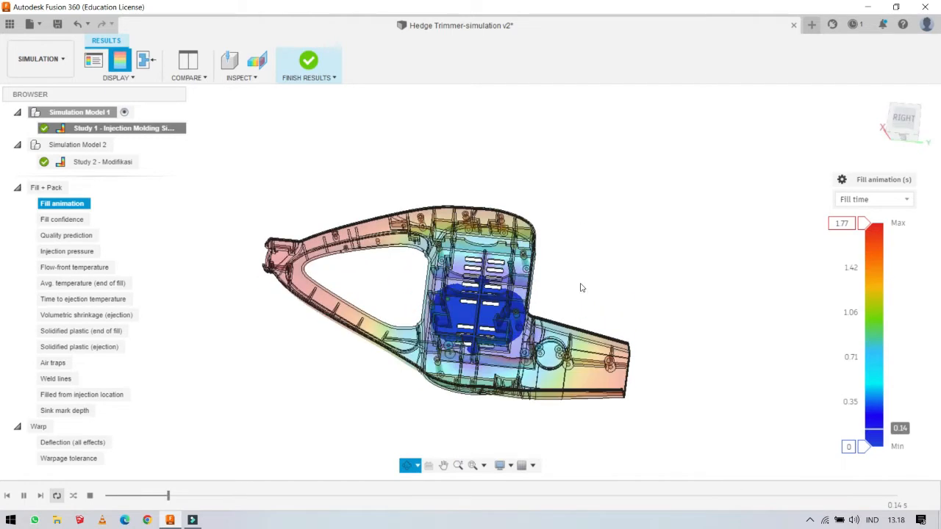
mouse_move(515, 315)
middle_mouse_down("shift")
mouse_move(563, 279)
mouse_move(562, 309)
mouse_move(528, 318)
middle_mouse_up("shift")
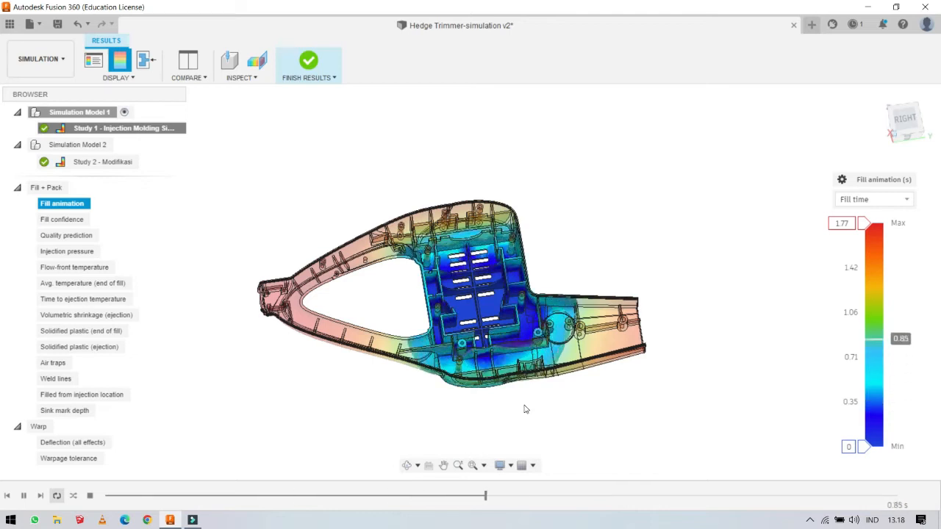
mouse_move(525, 385)
middle_mouse_down("shift")
mouse_move(478, 308)
mouse_move(519, 390)
mouse_move(500, 391)
middle_mouse_up("shift")
scroll(505, 272, "up", 5)
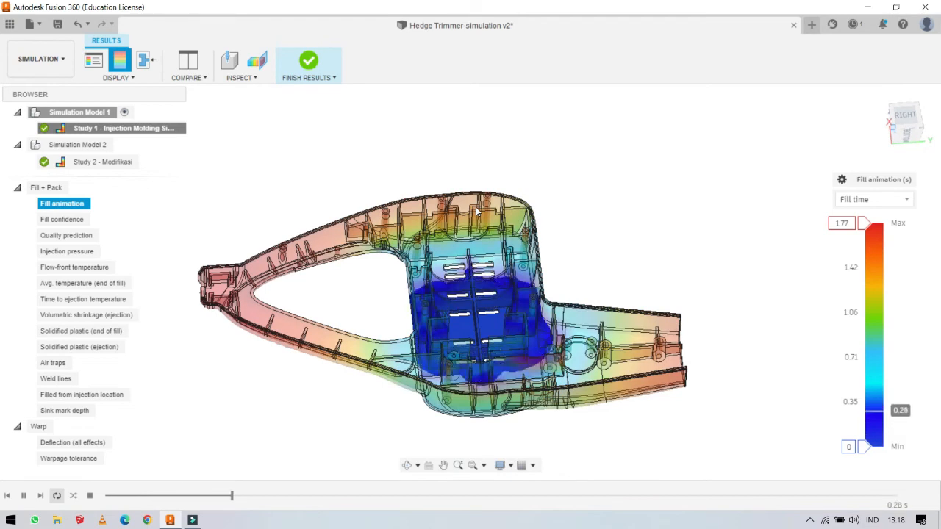
middle_click_drag(480, 214, 473, 366, "shift")
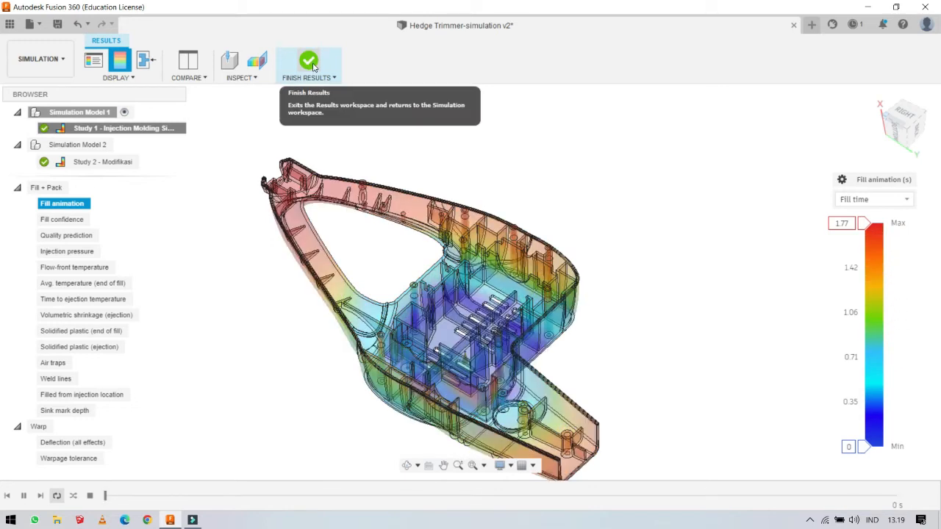
left_click(309, 63)
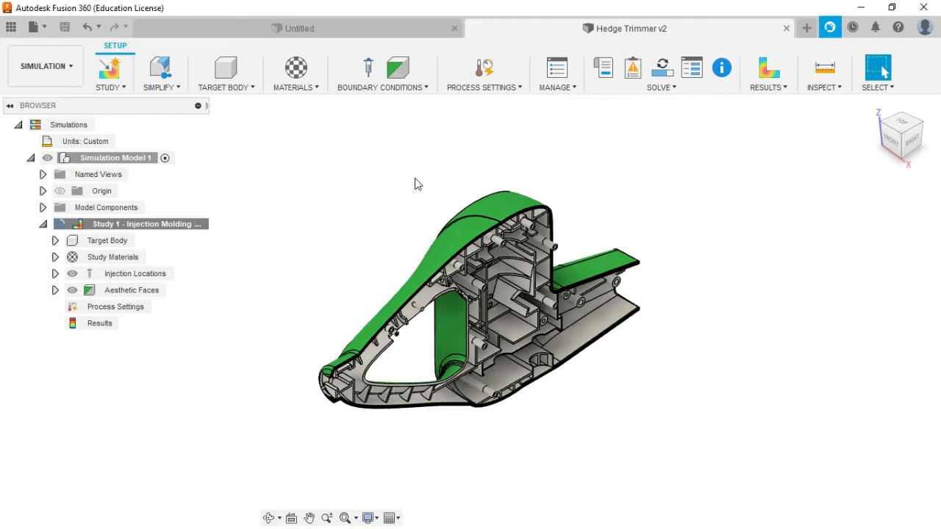
Clone Study 1 of Simulation Model 1 and rename the copy "Study 2 - Modifikasi".
right_click(118, 227)
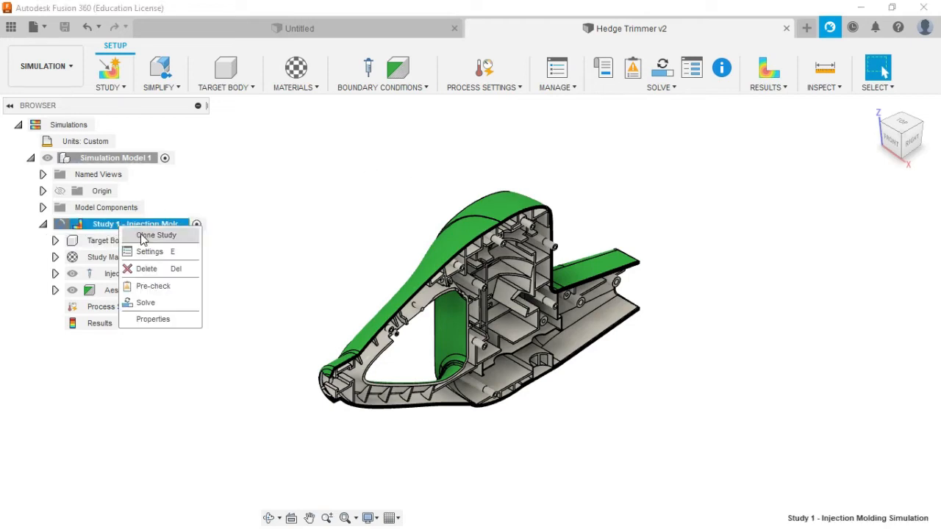
left_click(144, 237)
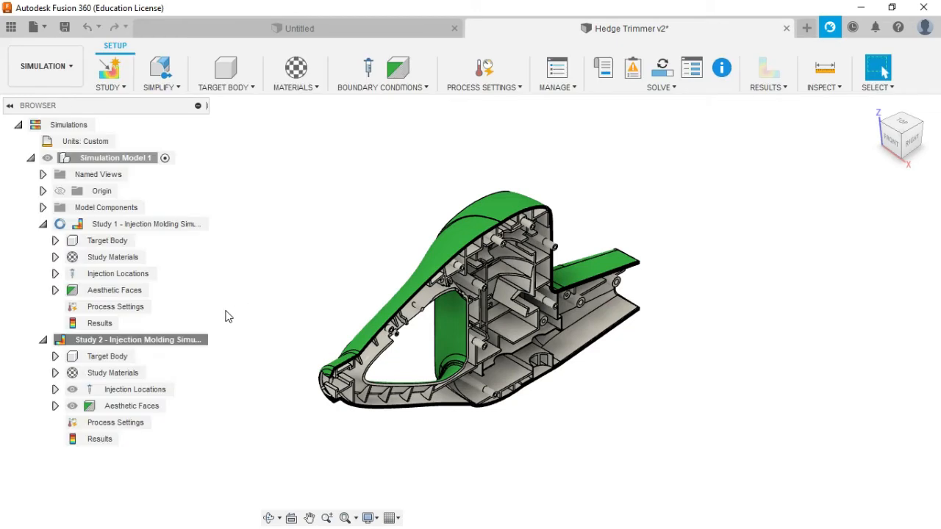
right_click(156, 340)
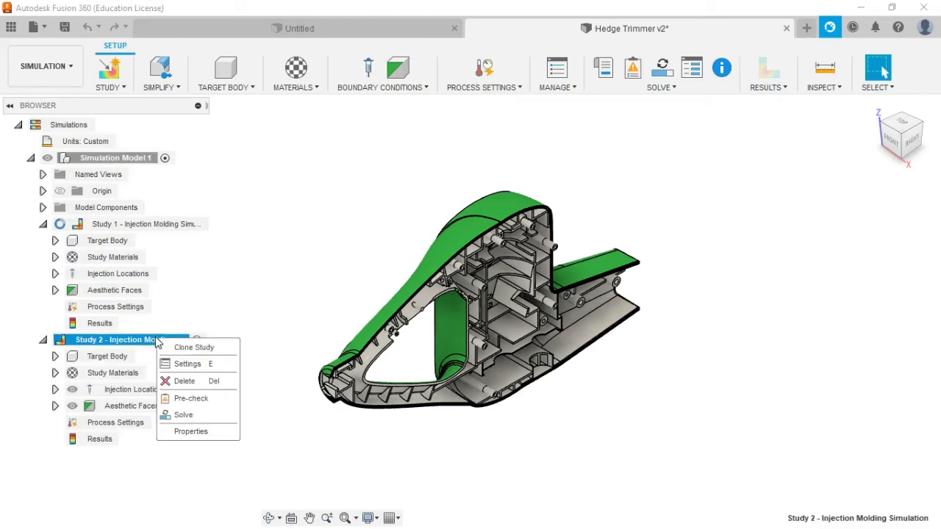
double_click(143, 340)
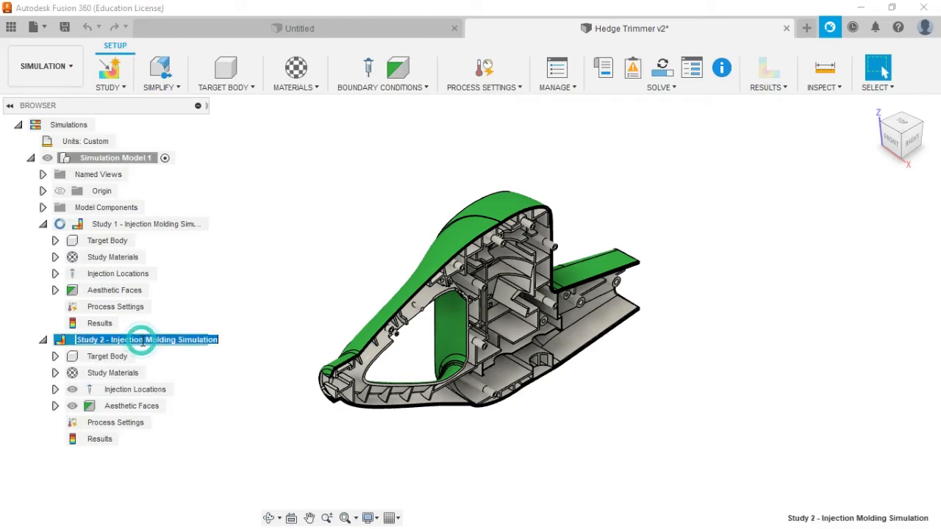
left_click(153, 340)
left_click(204, 369)
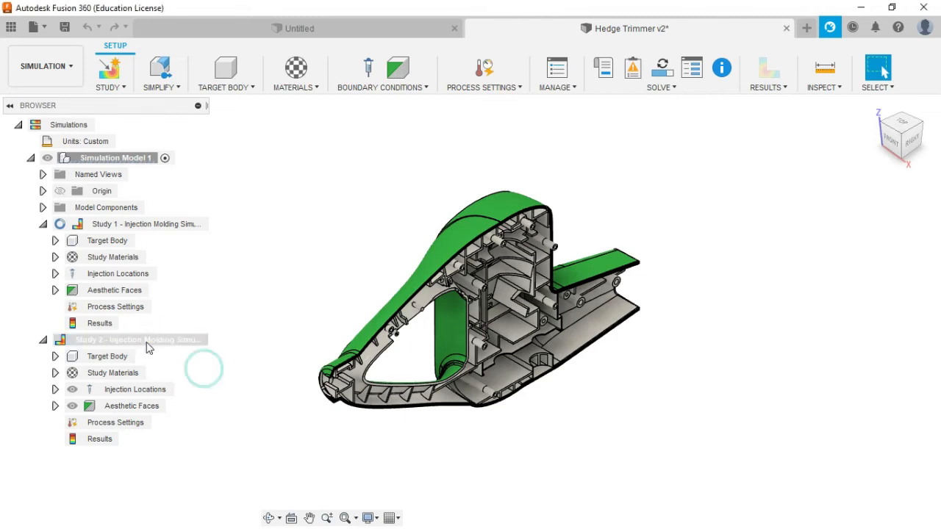
left_click(149, 339)
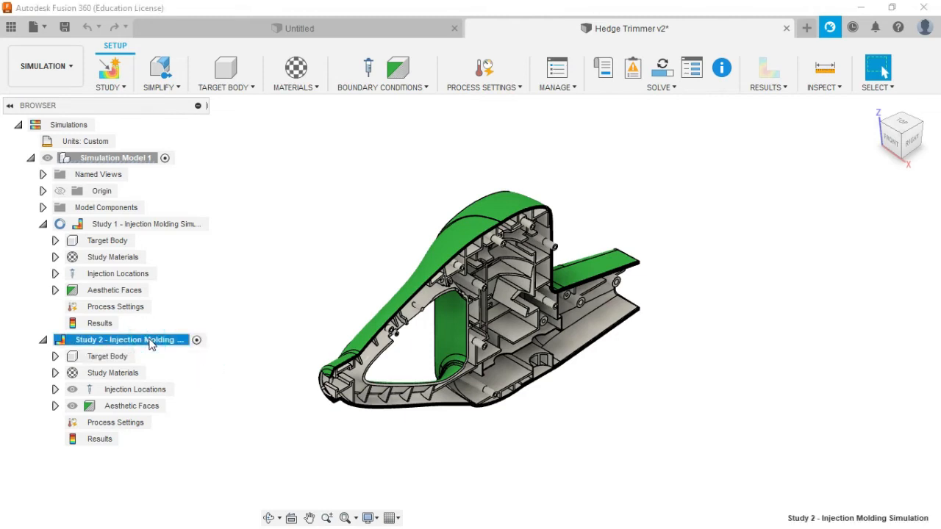
double_click(149, 341)
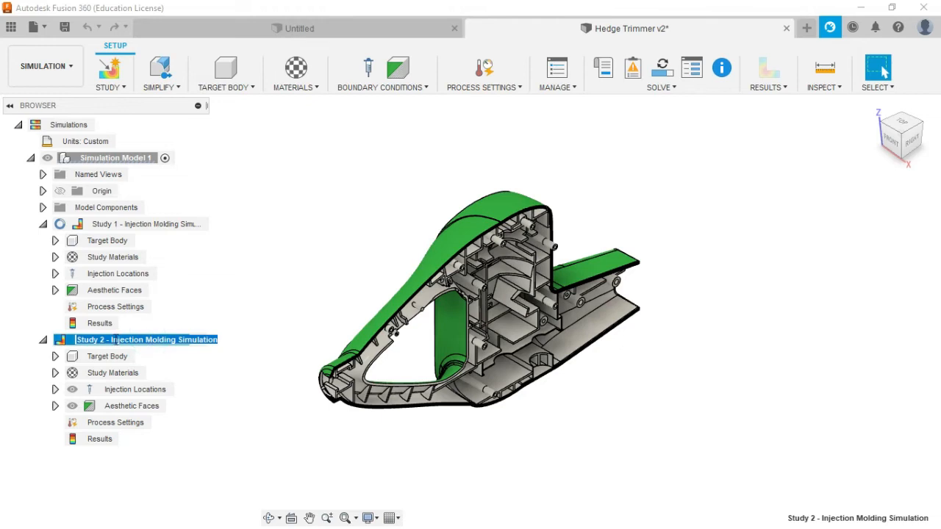
left_click(111, 340)
left_click_drag(111, 340, 214, 342)
type("Modifikasi")
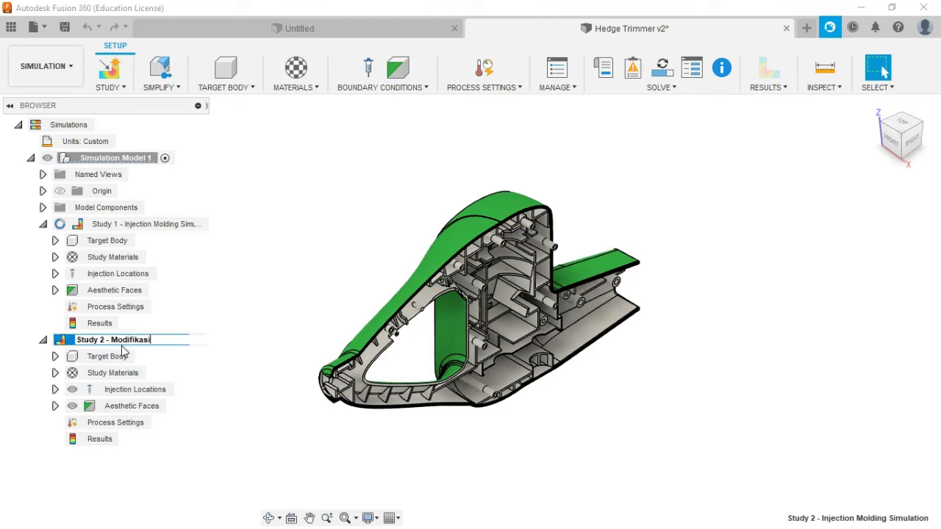
left_click(236, 368)
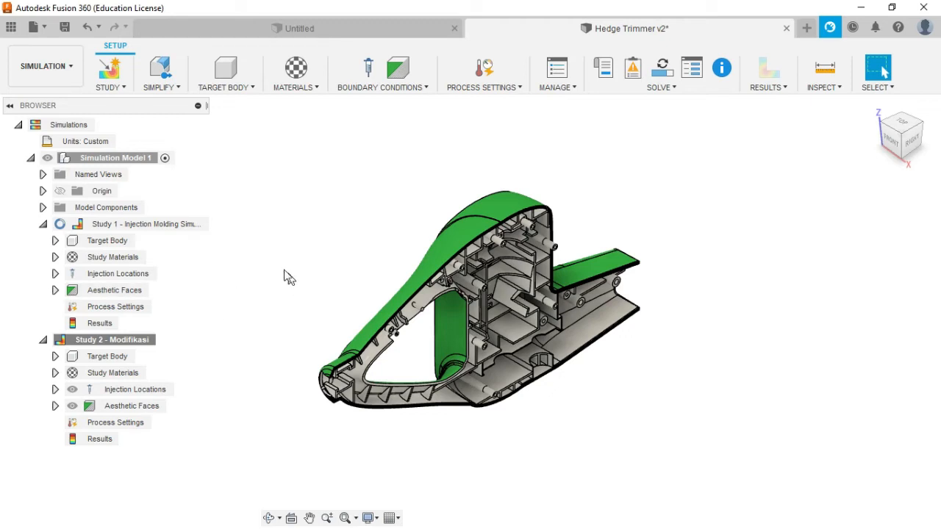
In the Simplify environment, clone Simulation Model 1 with only Study 2 - Modifikasi included, and return to the simulation setup.
right_click(119, 165)
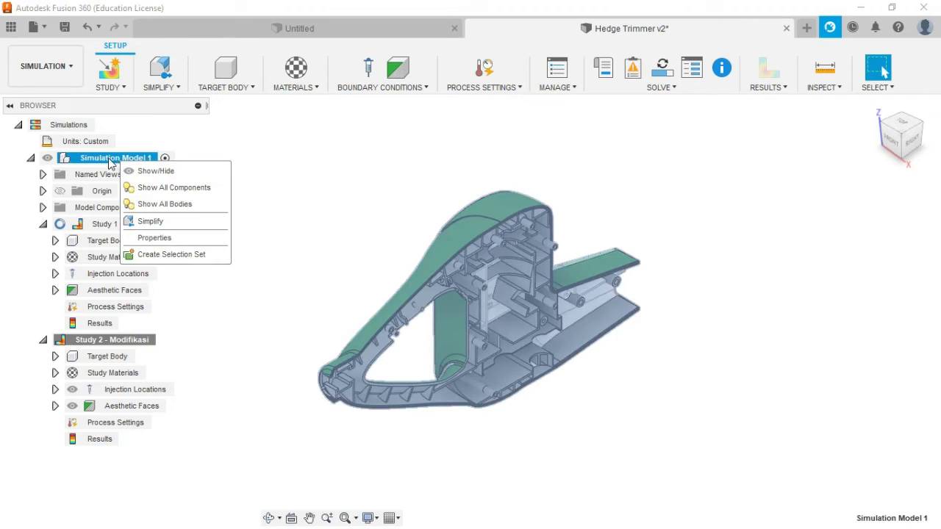
left_click(157, 221)
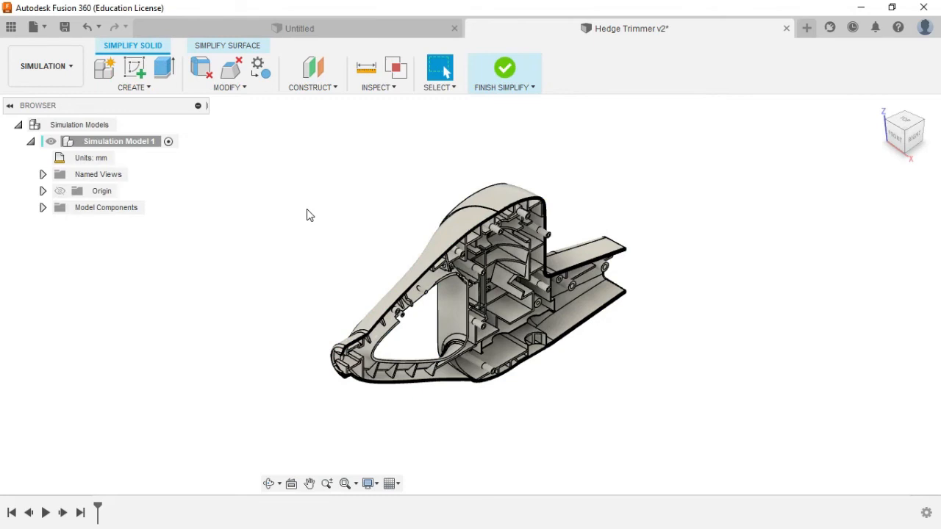
right_click(134, 146)
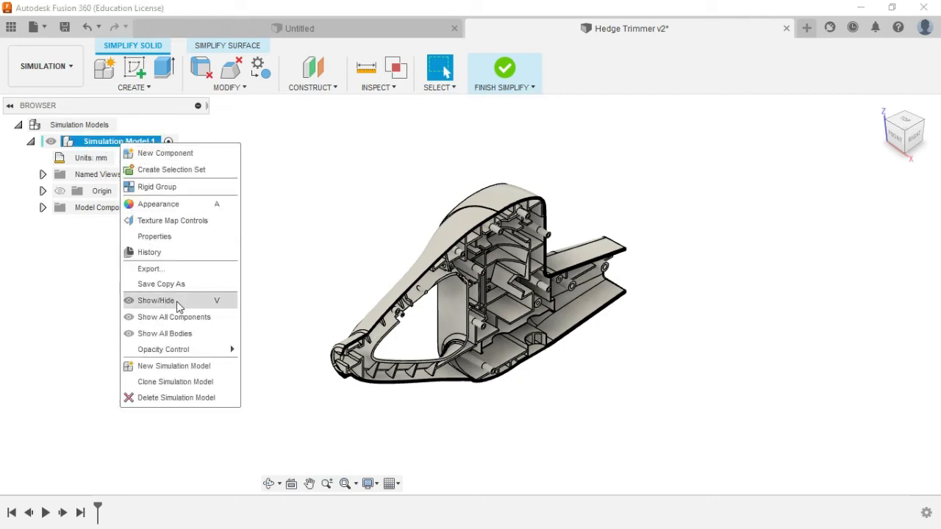
left_click(180, 384)
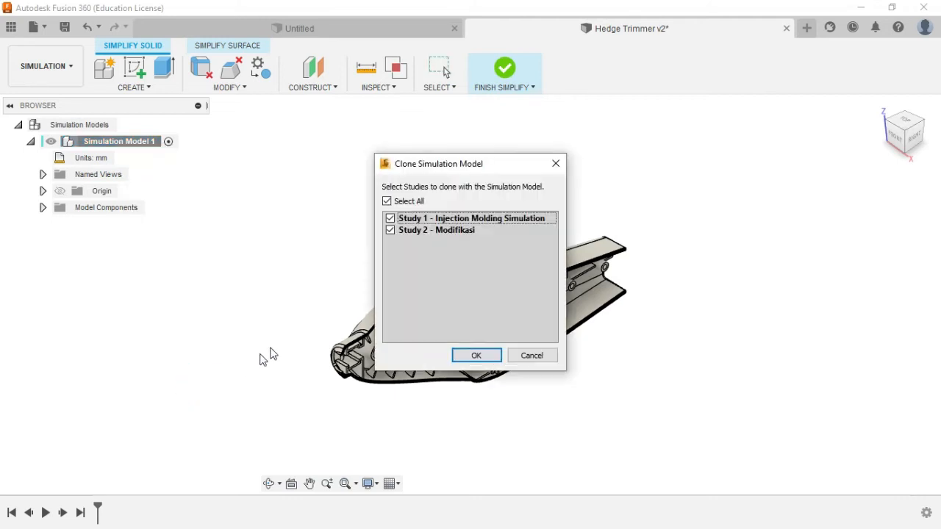
left_click(391, 219)
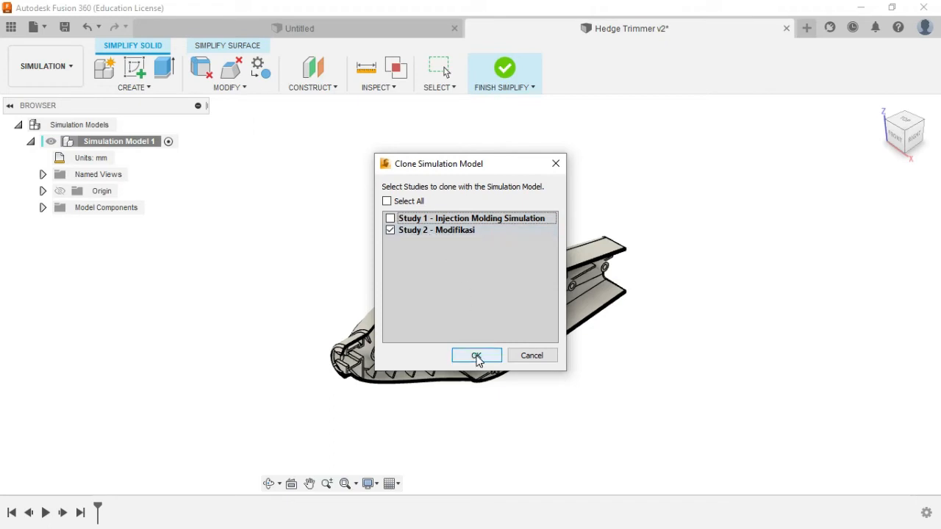
left_click(476, 358)
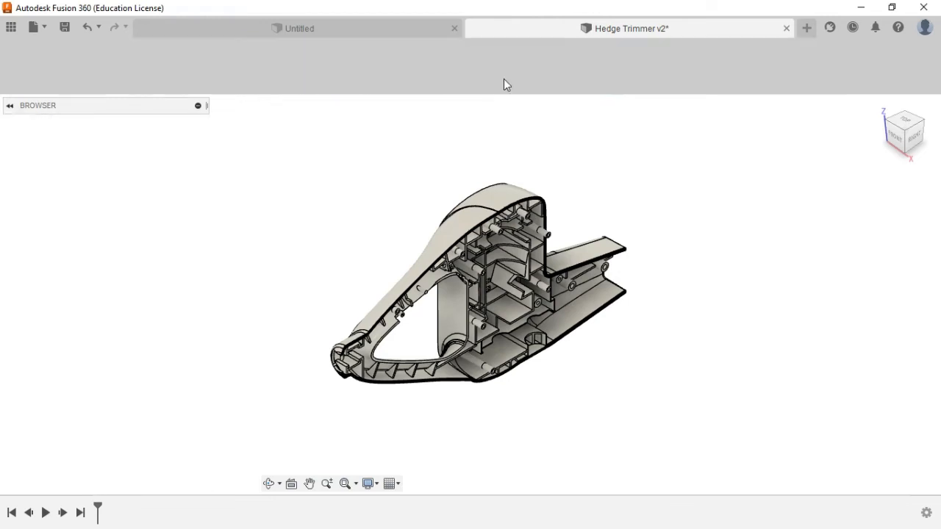
left_click(505, 83)
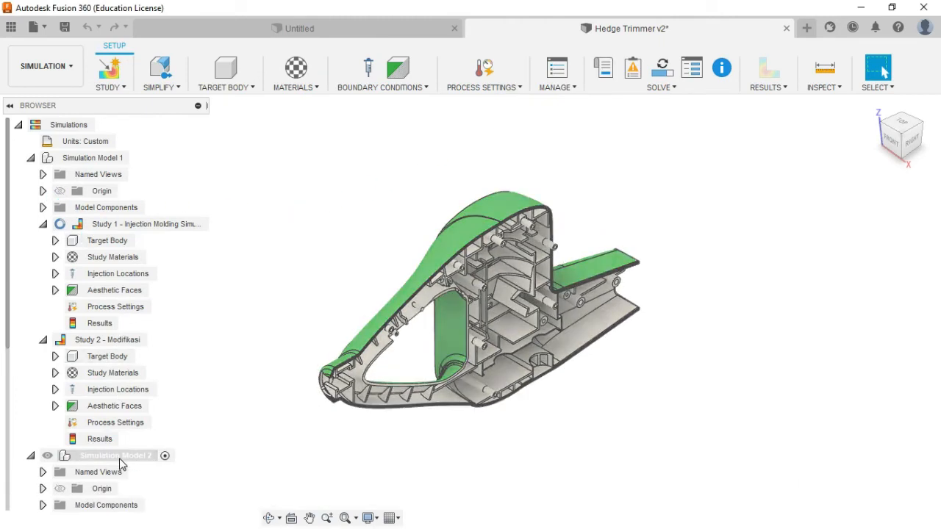
Collapse Simulation Model 1 in the browser and open Simulation Model 2 in the Simplify environment.
scroll(125, 464, "down", 1)
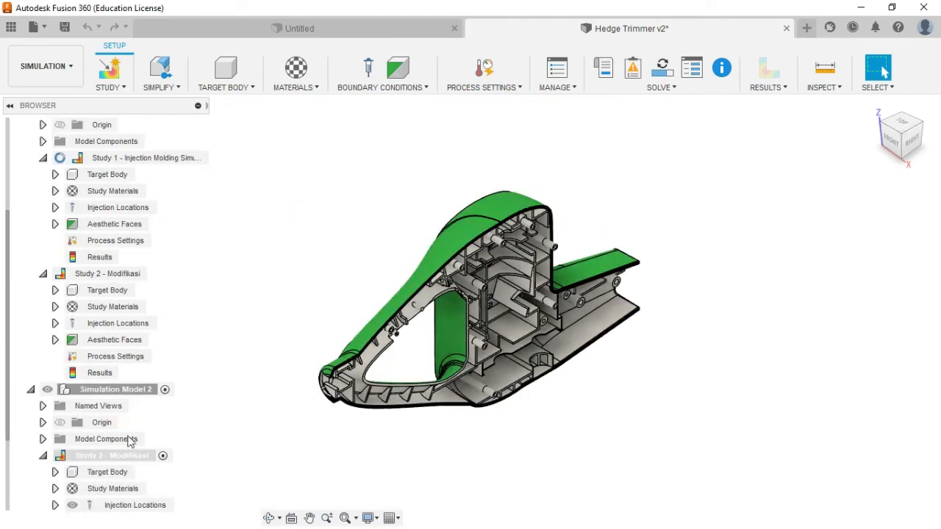
left_click(137, 394)
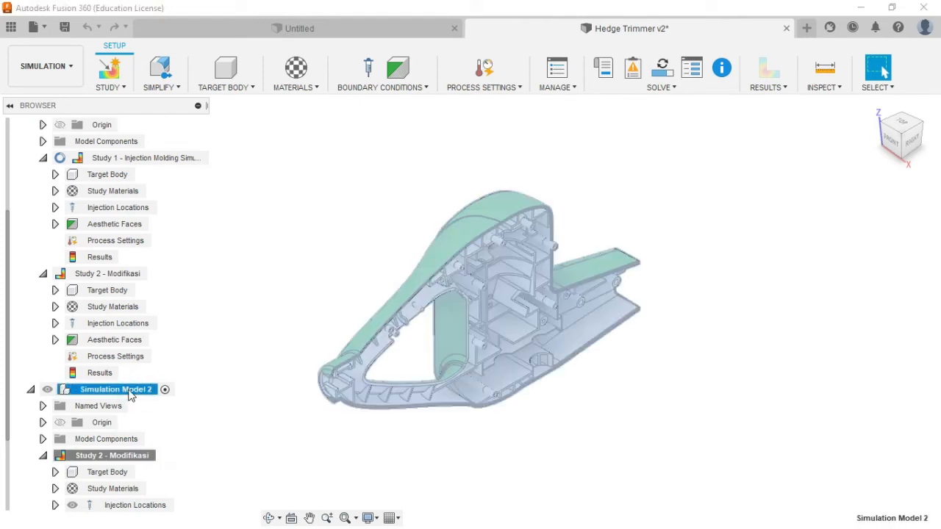
scroll(576, 366, "down", 2)
left_click(142, 391)
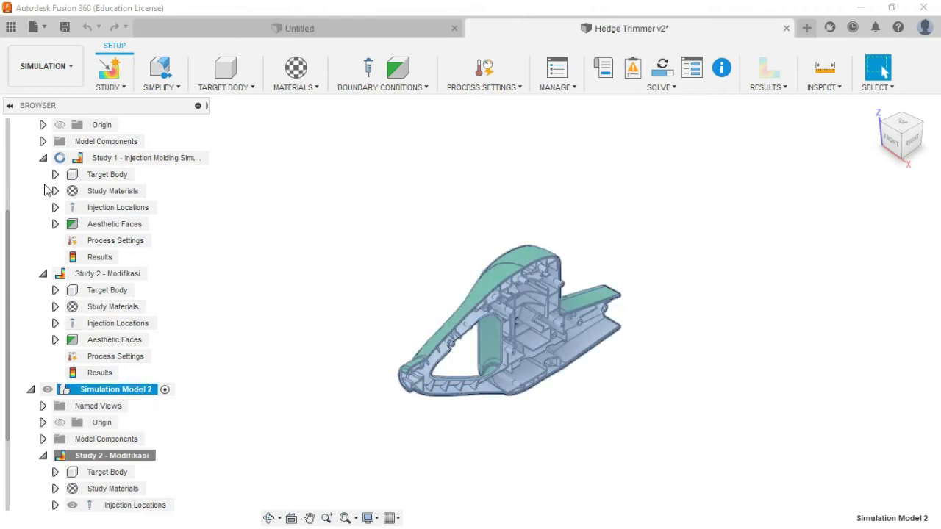
left_click(44, 158)
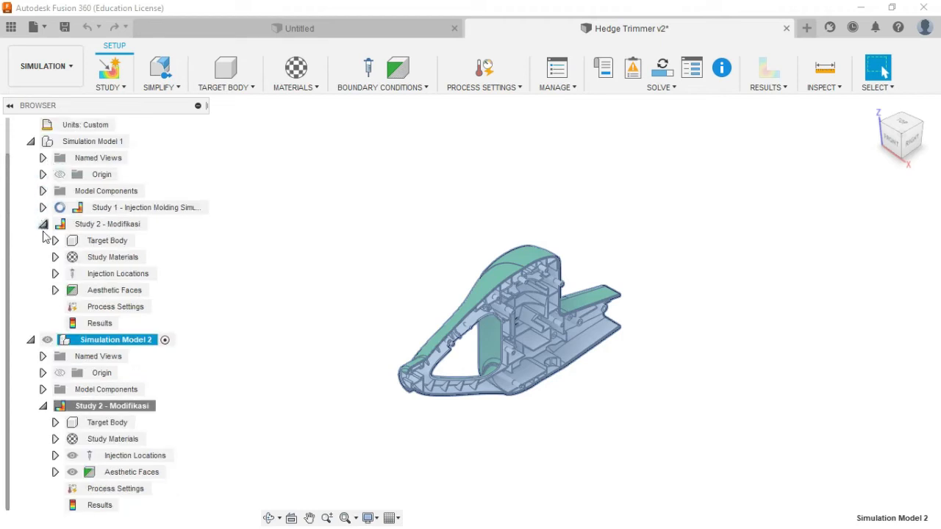
left_click(33, 143)
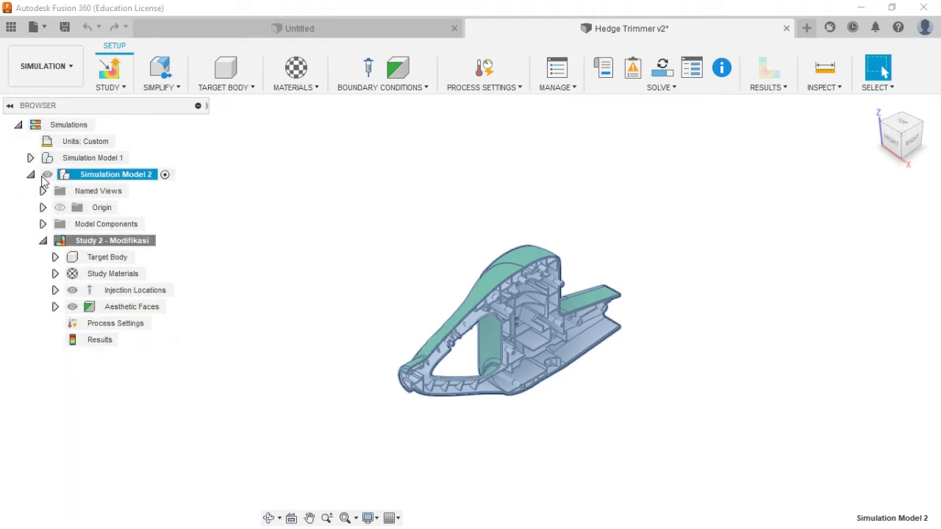
double_click(147, 246)
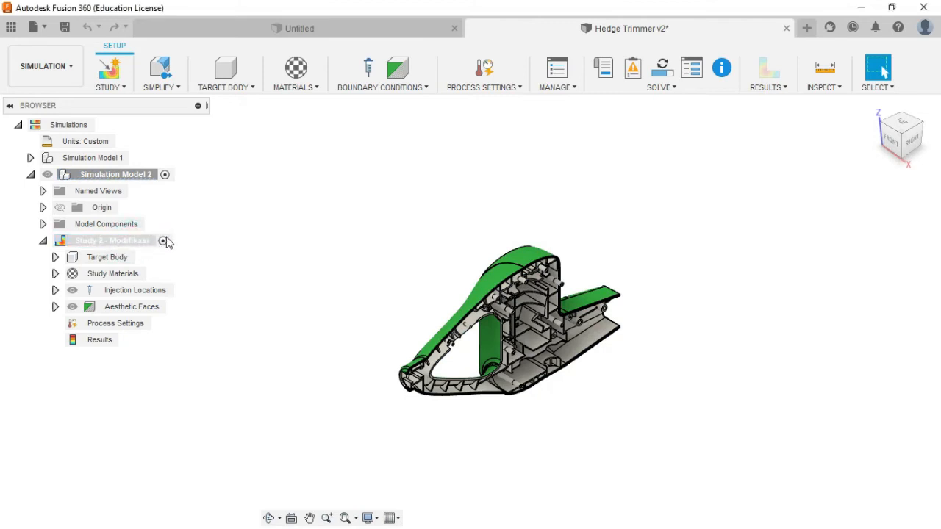
left_click(161, 68)
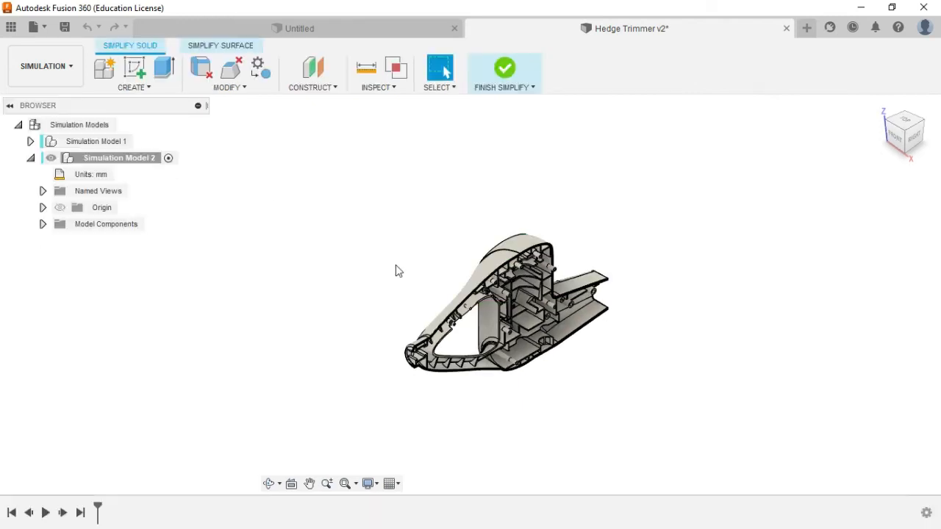
Extrude the short wall face of the stepped rib corner beside the screw boss by 0.5 mm, joining it to the housing.
middle_click_drag(573, 344, 532, 230, "shift")
scroll(558, 334, "up", 8)
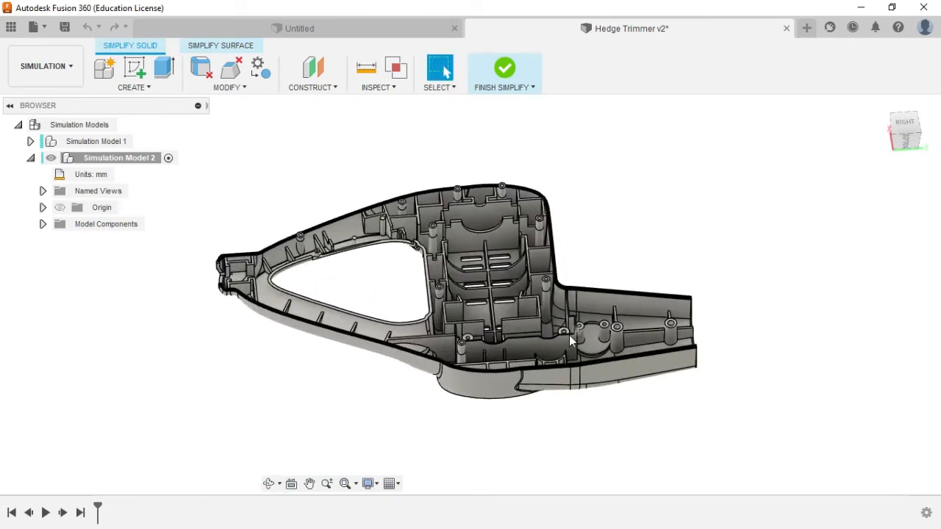
mouse_move(533, 318)
middle_mouse_down("shift")
mouse_move(540, 347)
mouse_move(565, 366)
mouse_move(588, 347)
mouse_move(603, 367)
mouse_move(645, 389)
mouse_move(608, 380)
mouse_move(599, 353)
mouse_move(672, 357)
mouse_move(744, 409)
mouse_move(731, 441)
mouse_move(689, 422)
mouse_move(687, 433)
mouse_move(639, 324)
mouse_move(511, 397)
mouse_move(507, 379)
mouse_move(571, 361)
mouse_move(559, 330)
mouse_move(571, 279)
mouse_move(592, 247)
middle_mouse_up("shift")
scroll(552, 375, "up", 5)
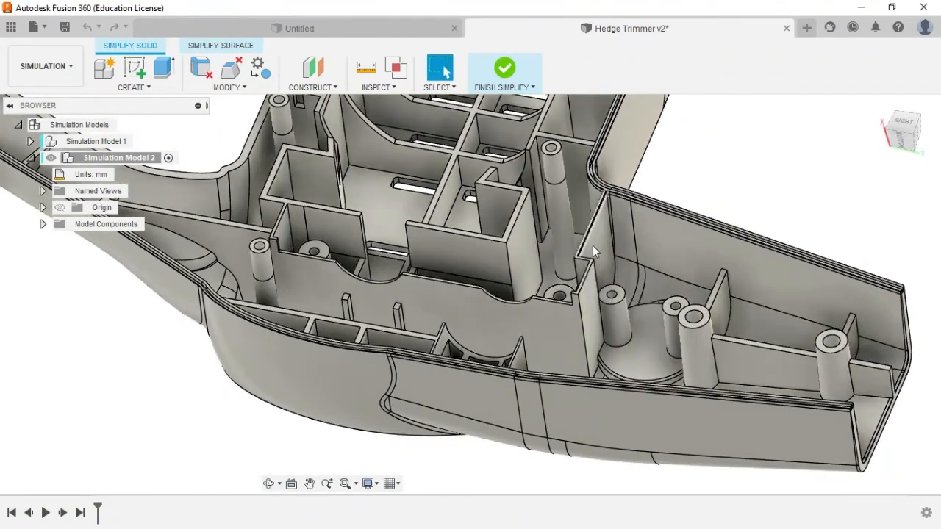
scroll(614, 306, "up", 3)
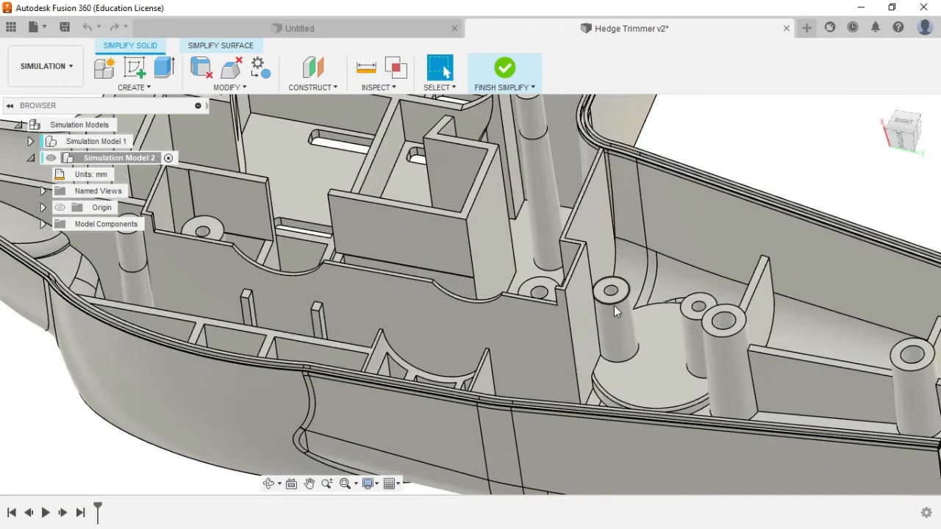
mouse_move(560, 297)
middle_mouse_down("shift")
mouse_move(573, 298)
mouse_move(570, 264)
middle_mouse_up("shift")
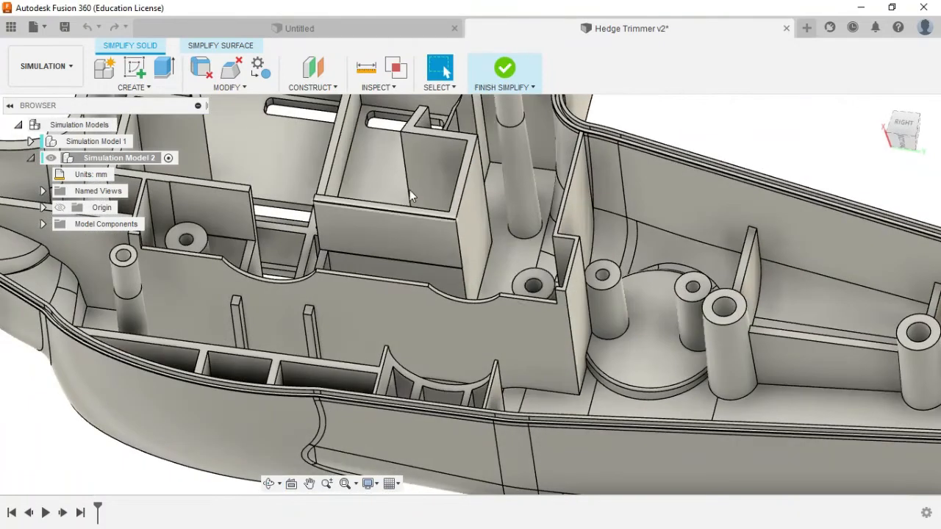
scroll(568, 257, "up", 2)
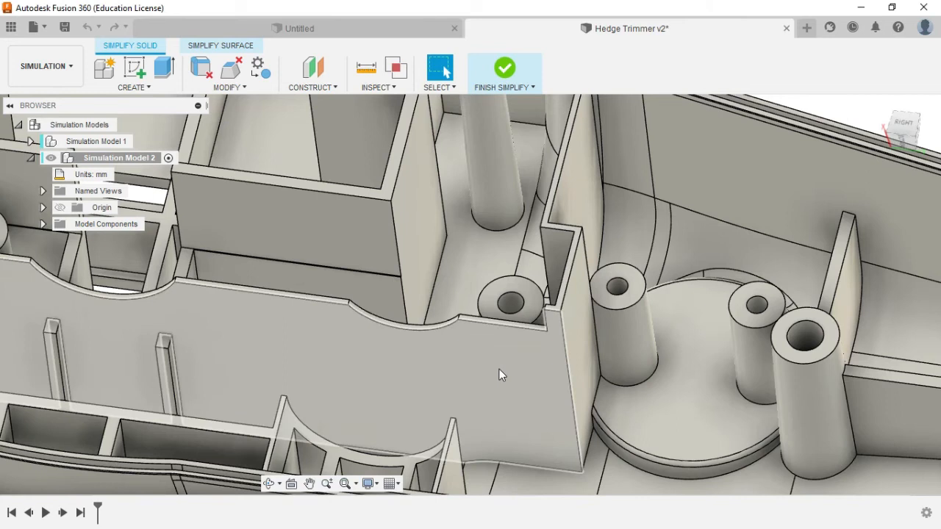
left_click(163, 71)
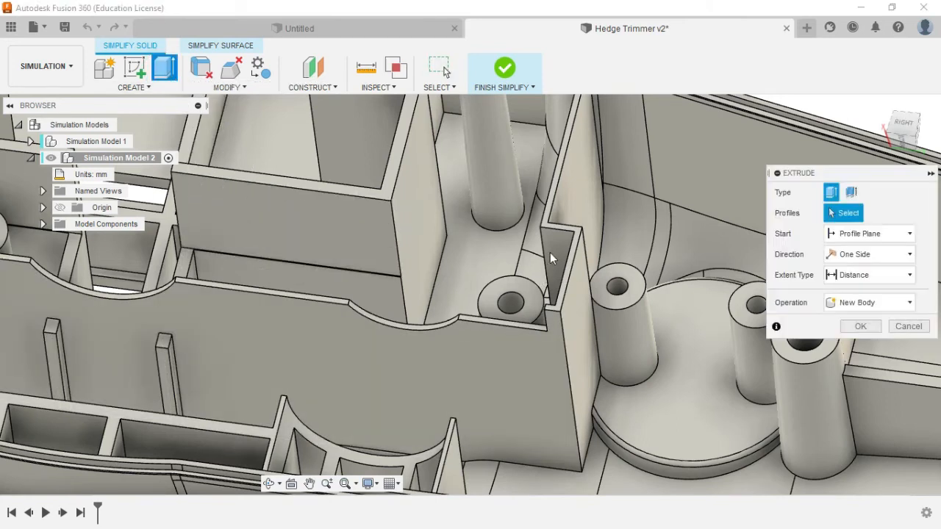
left_click(554, 287)
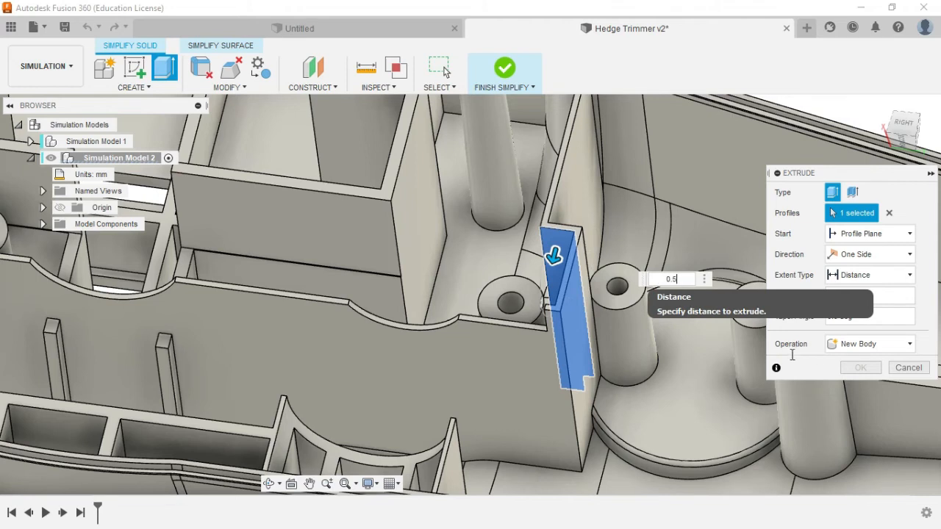
left_click(860, 368)
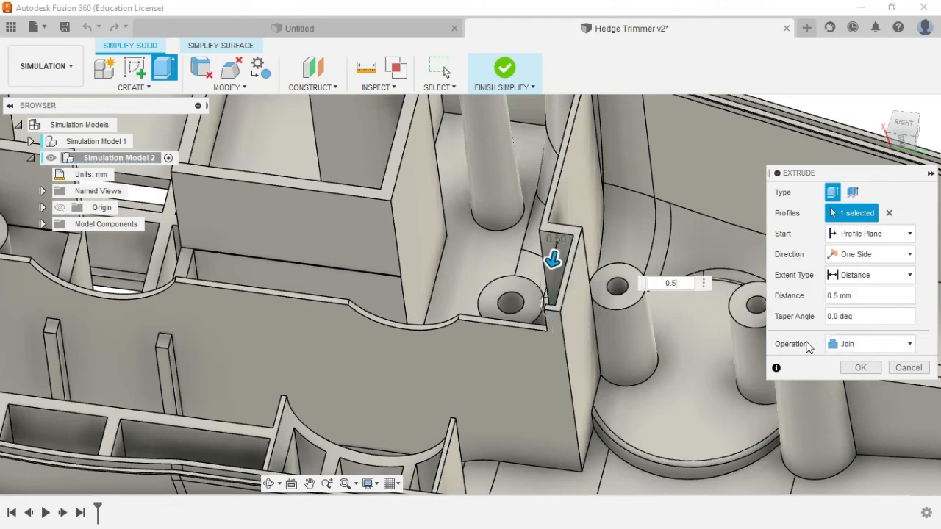
left_click(854, 369)
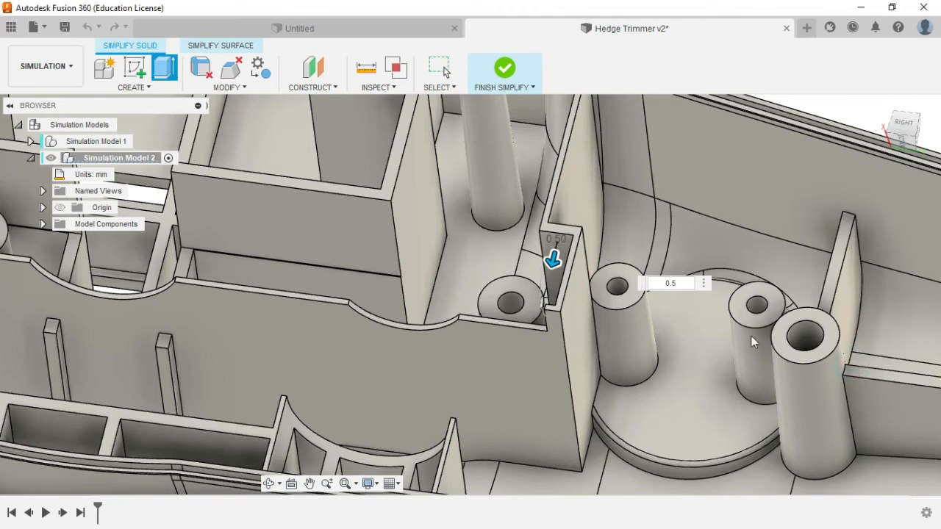
Extrude the adjoining inner face of the same stepped rib corner by 0.5 mm.
middle_click_drag(589, 314, 620, 312, "shift")
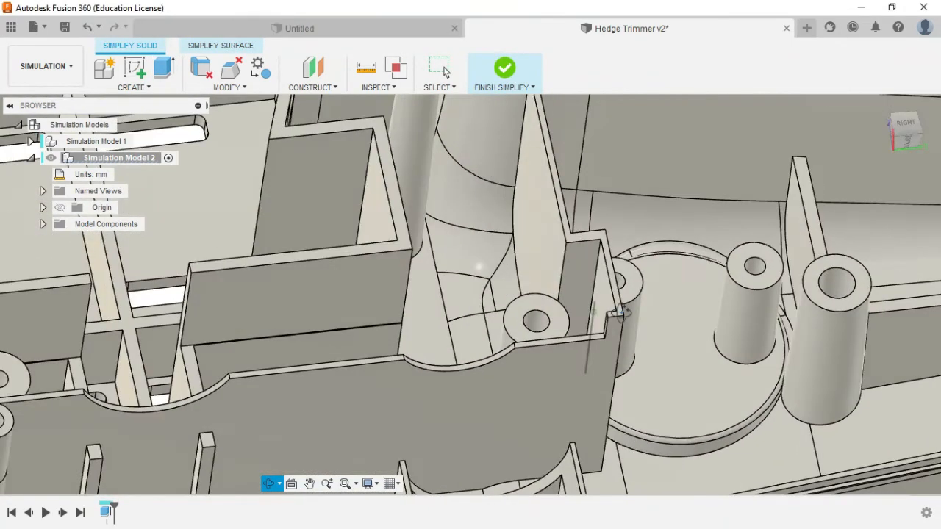
left_click(163, 68)
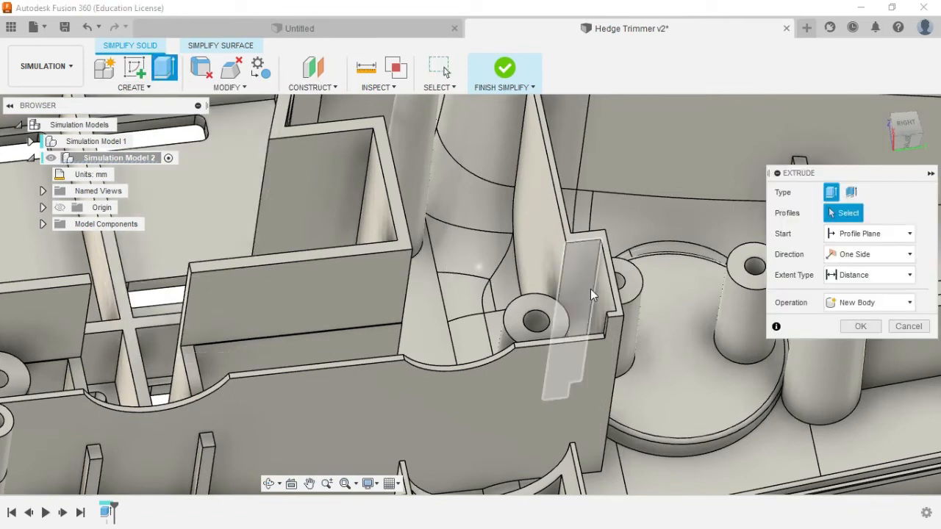
left_click(602, 288)
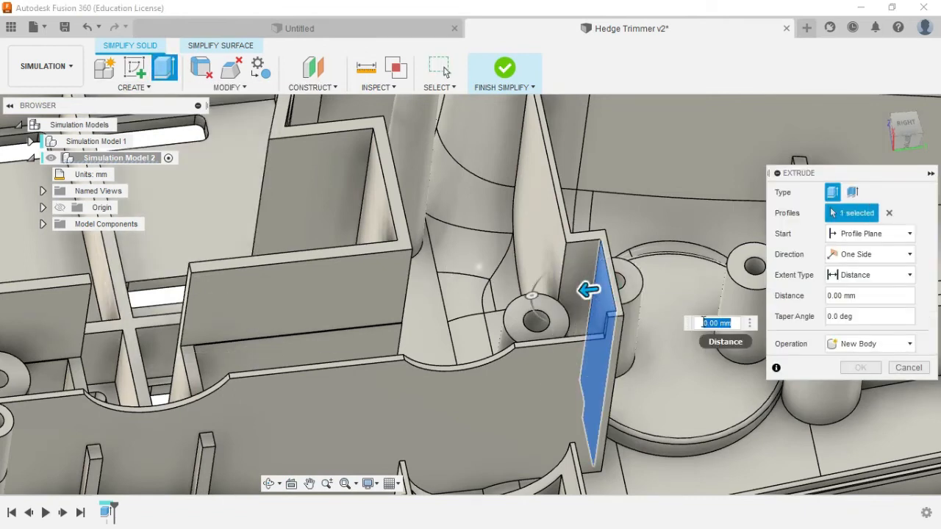
type("0.5")
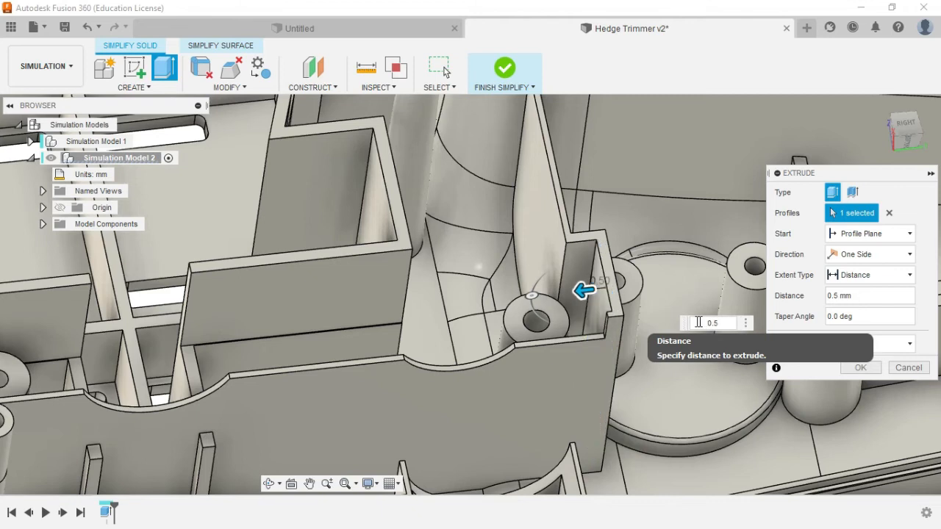
left_click(860, 368)
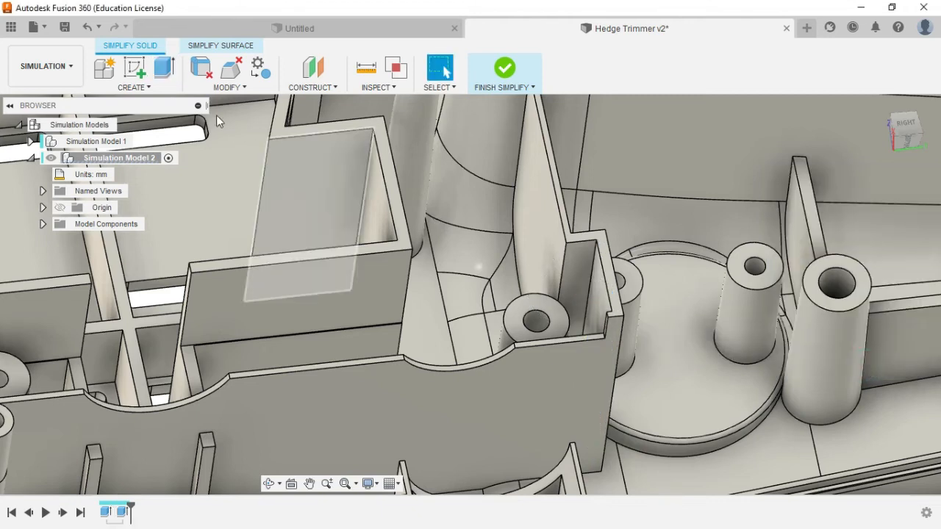
Extrude the outer face of the long internal rib wall by 0.5 mm with the Join operation.
key("e")
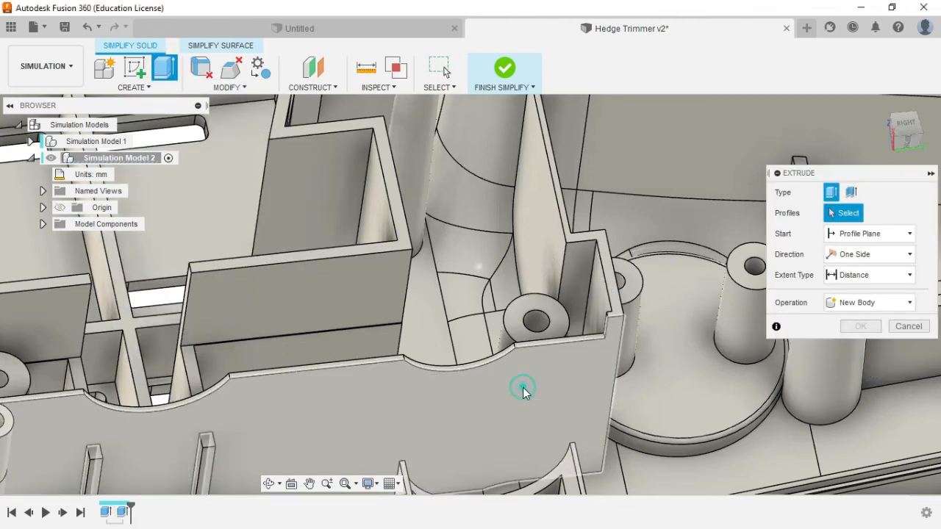
left_click(523, 387)
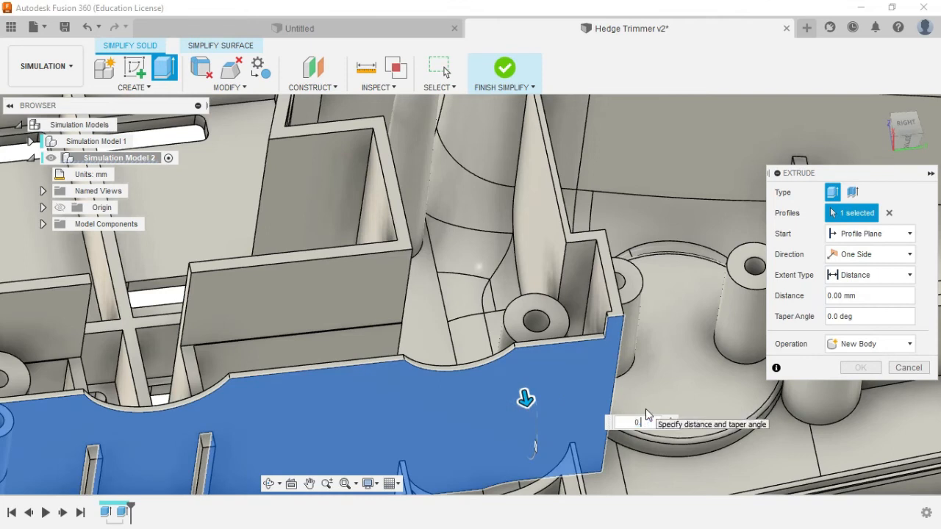
type("0.5")
key("Return")
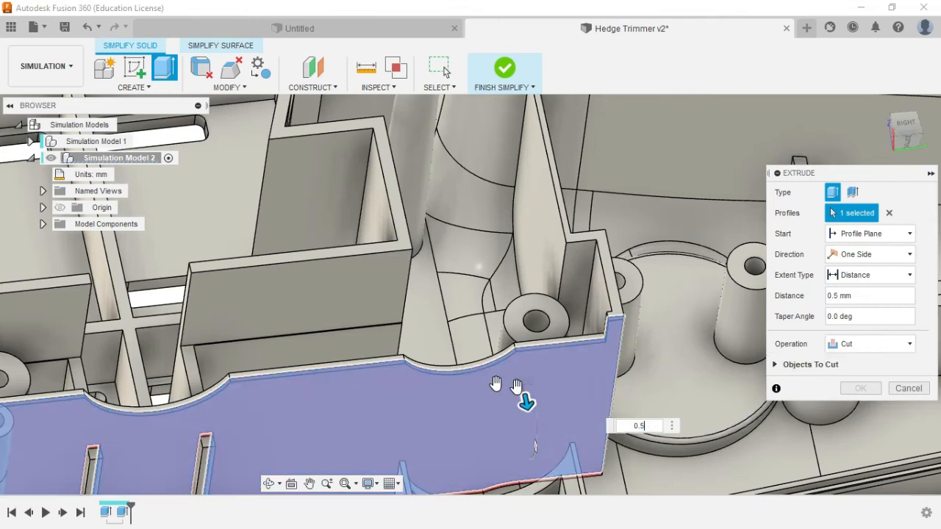
left_click(854, 345)
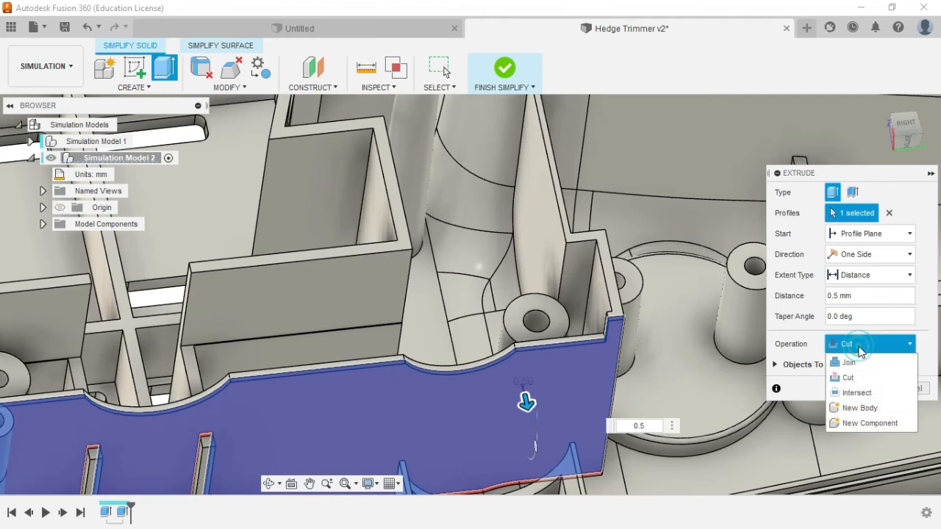
left_click(849, 363)
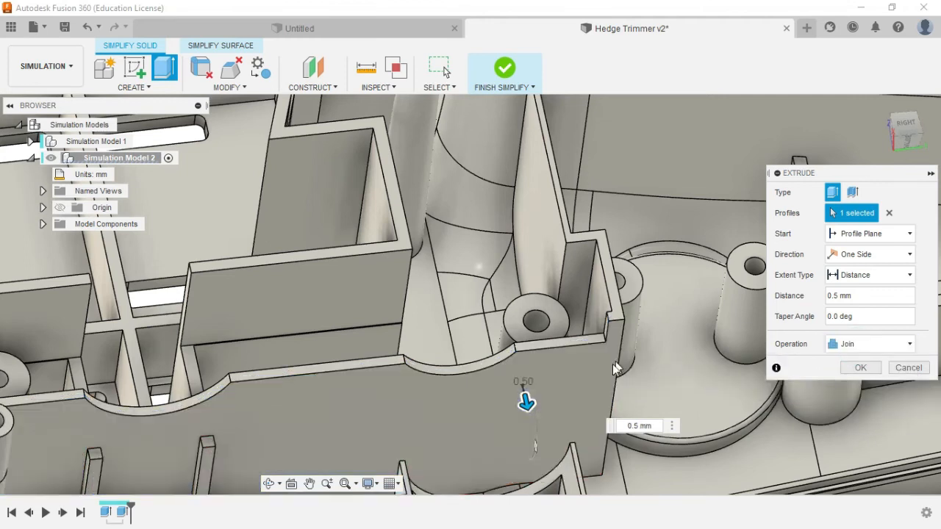
left_click(862, 369)
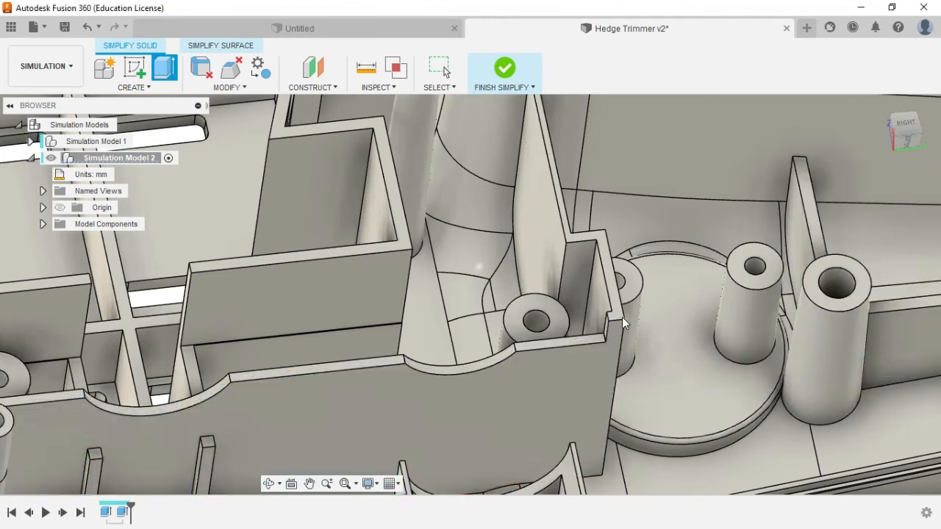
Finish simplifying Simulation Model 2 and return to the simulation setup.
scroll(589, 295, "down", 5)
middle_click_drag(633, 318, 588, 309, "shift")
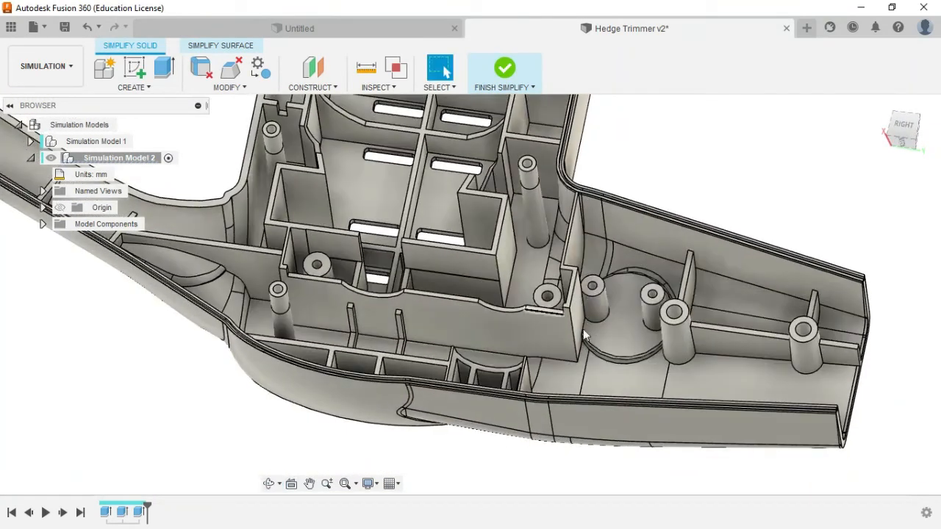
left_click(506, 69)
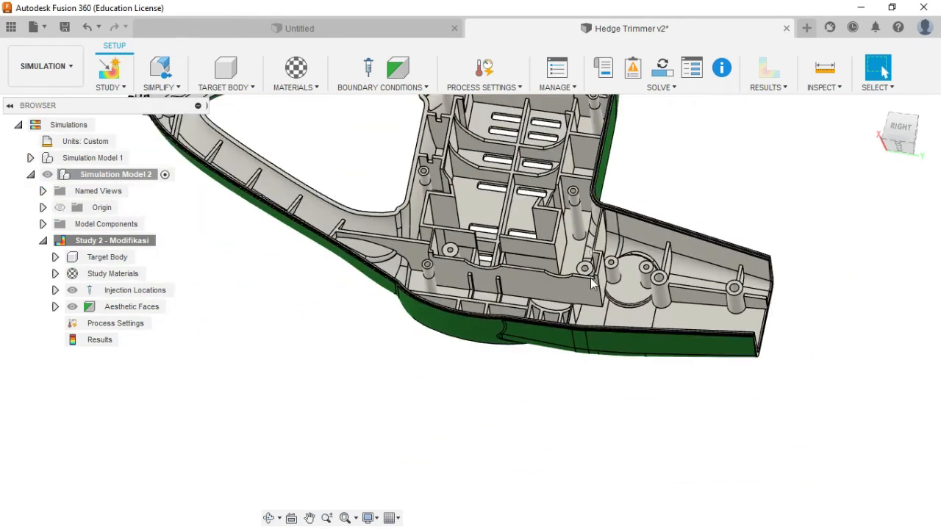
Edit the injection location on the vented outer face and move it to the housing wall facing the handle opening.
middle_click_drag(592, 284, 589, 114, "shift")
middle_click_drag(597, 323, 517, 310, "shift")
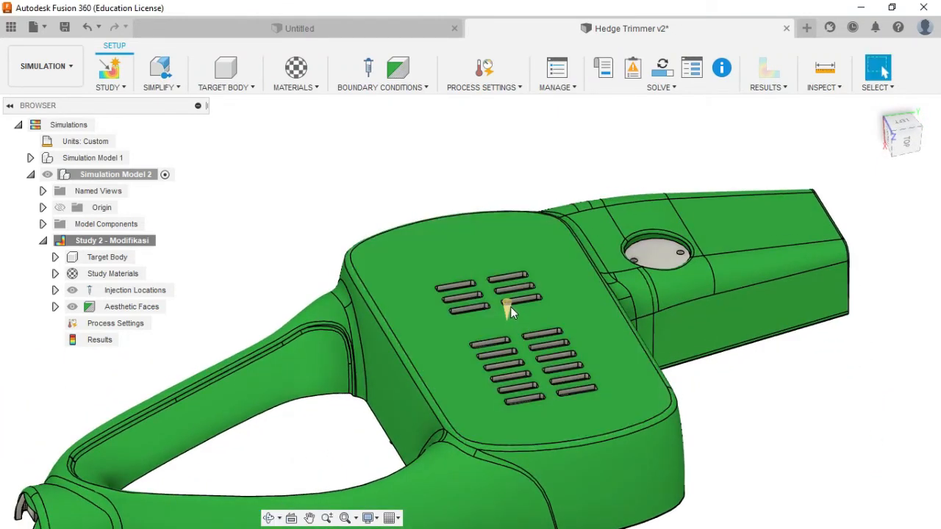
left_click(511, 310)
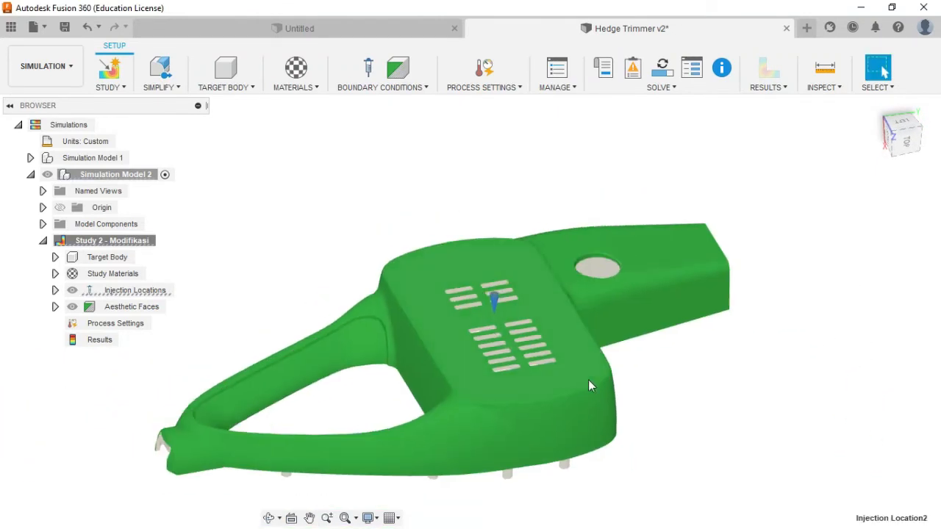
mouse_move(589, 382)
middle_mouse_down("shift")
mouse_move(578, 330)
mouse_move(584, 238)
mouse_move(683, 361)
mouse_move(687, 341)
mouse_move(683, 410)
mouse_move(666, 448)
mouse_move(686, 498)
mouse_move(656, 499)
middle_mouse_up("shift")
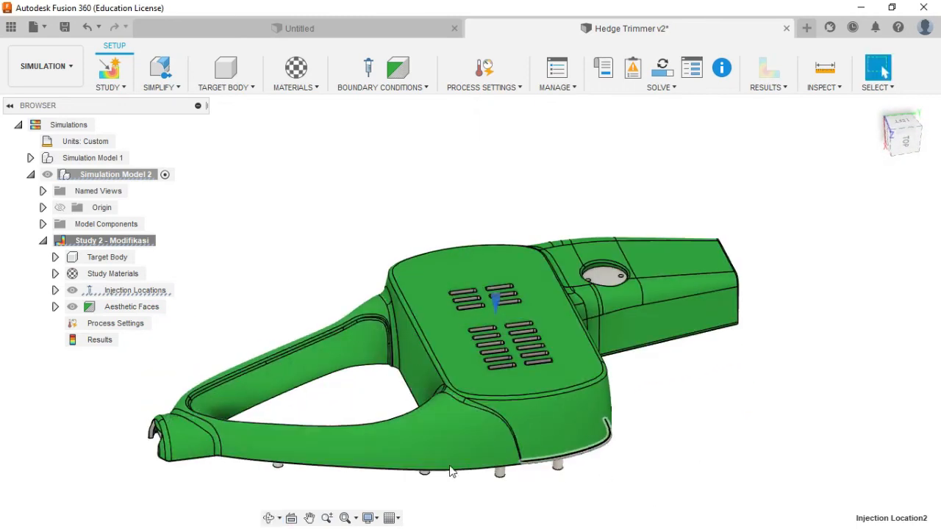
middle_click_drag(464, 382, 486, 294, "shift")
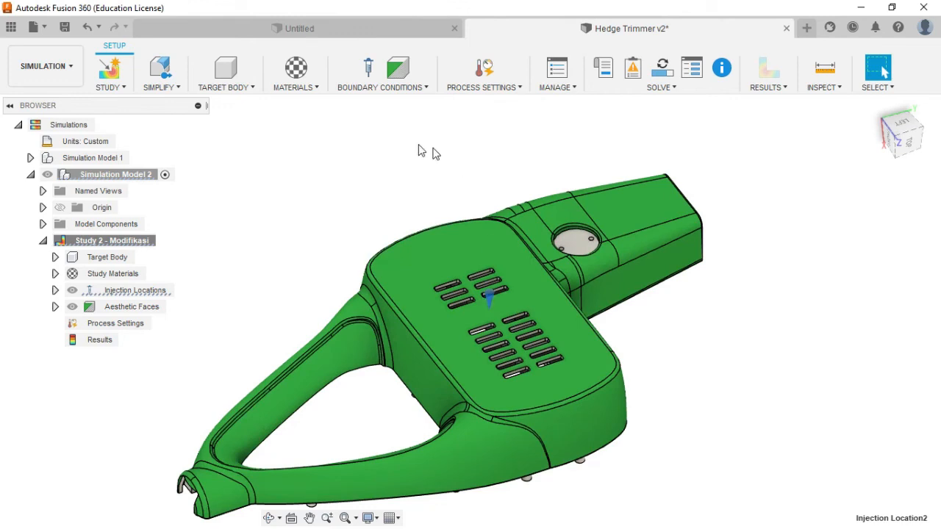
left_click(490, 300)
right_click(490, 298)
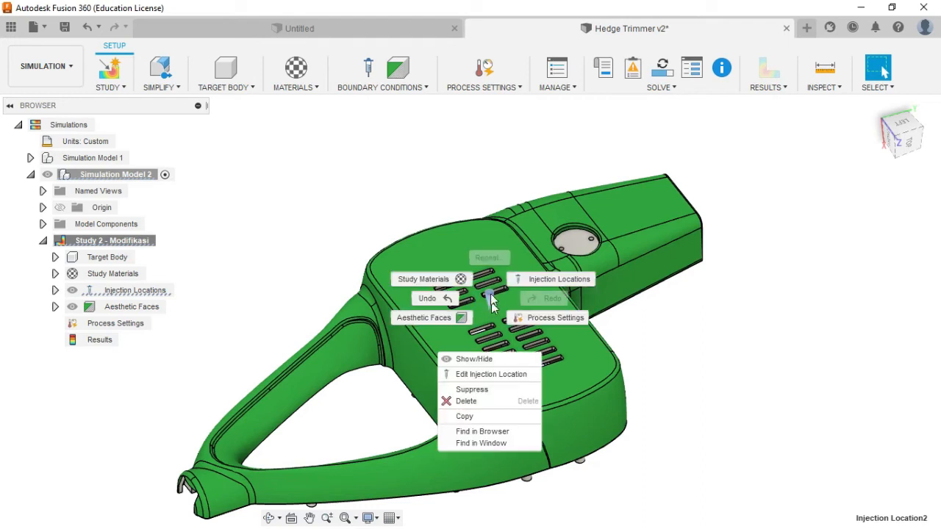
left_click(475, 376)
middle_click_drag(474, 373, 498, 339, "shift")
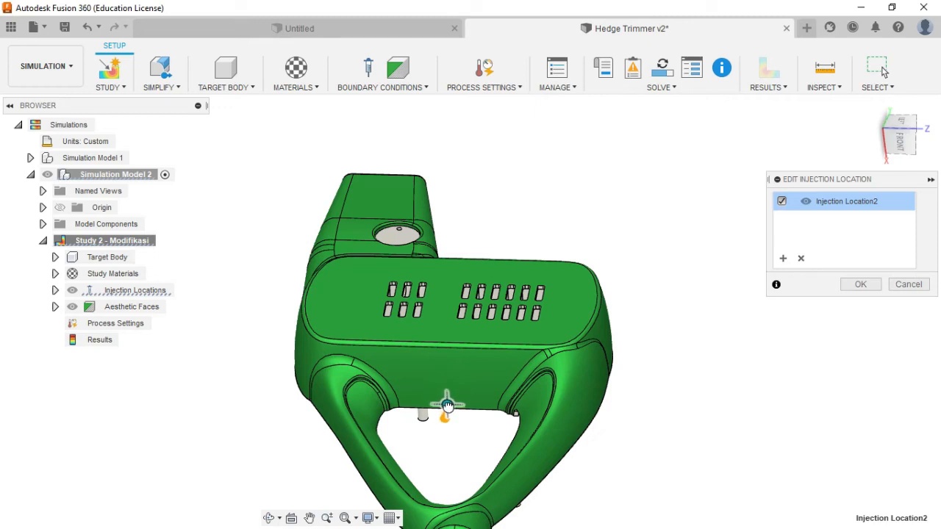
left_click(448, 405)
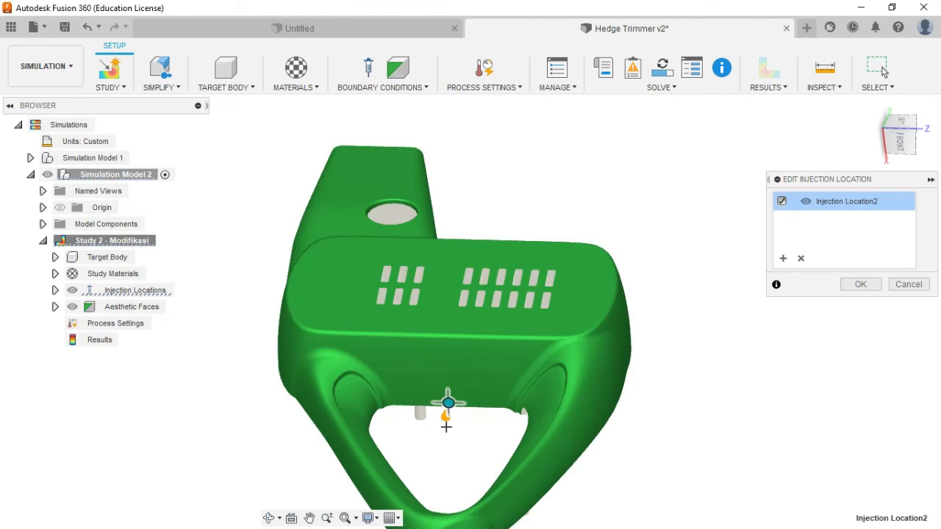
Fine-tune the injection location onto the rim edge of that wall, near its middle, and accept the edit.
scroll(446, 427, "up", 10)
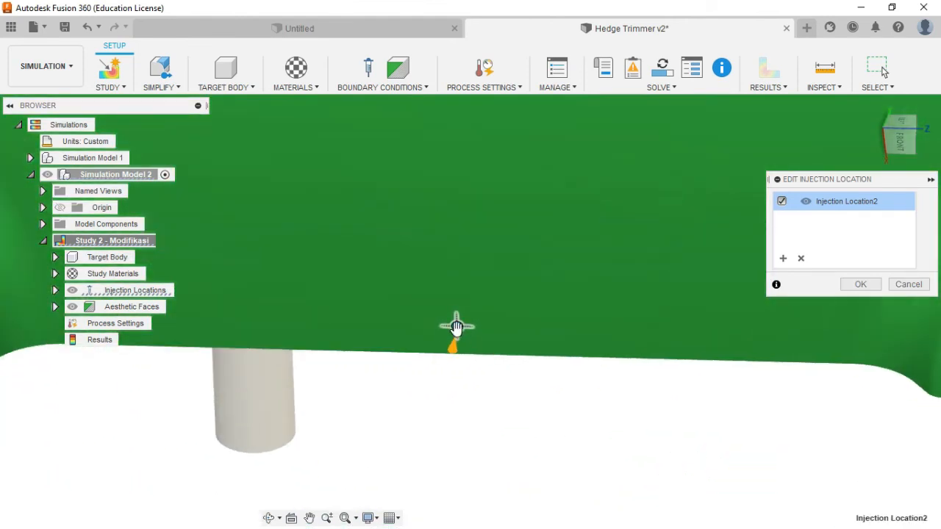
left_click_drag(456, 326, 453, 355)
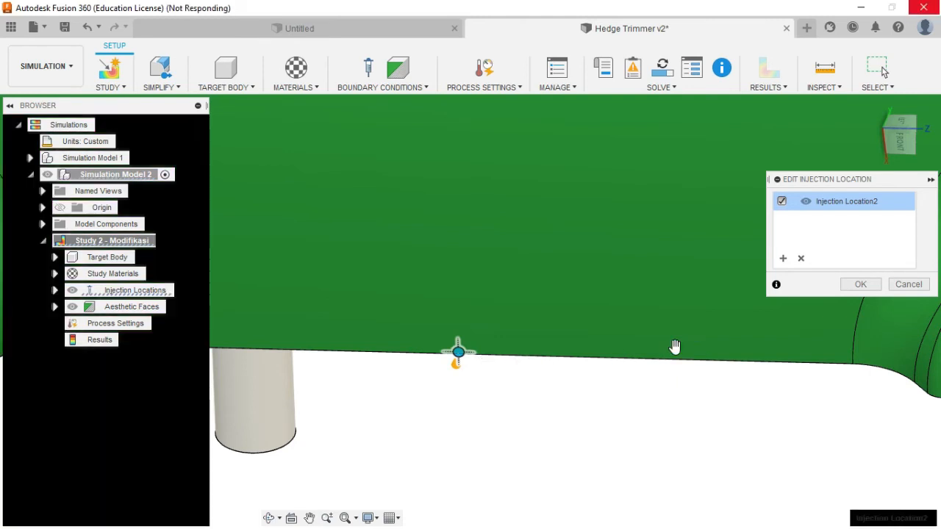
left_click(867, 286)
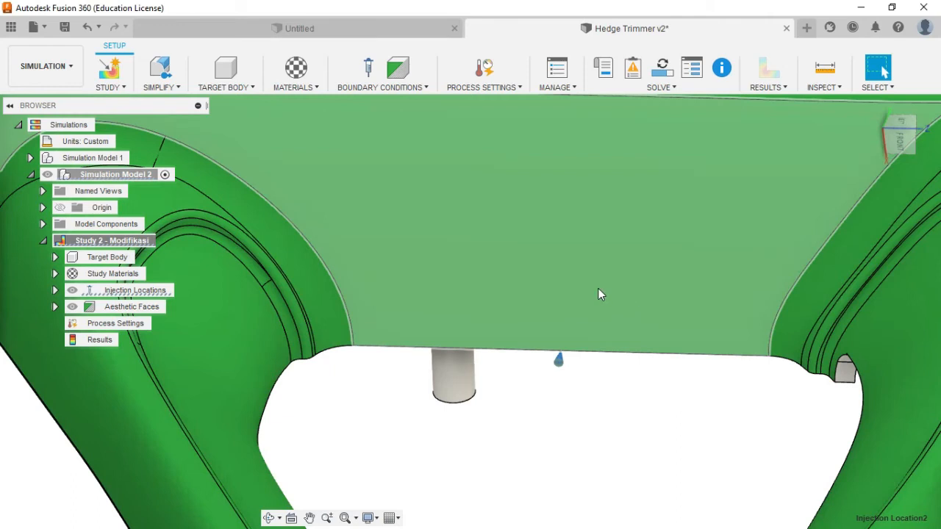
Inspect the relocated injection point and the modified internal ribs from the open side of the housing.
scroll(564, 295, "down", 2)
scroll(564, 301, "down", 2)
middle_click_drag(558, 297, 654, 330, "shift")
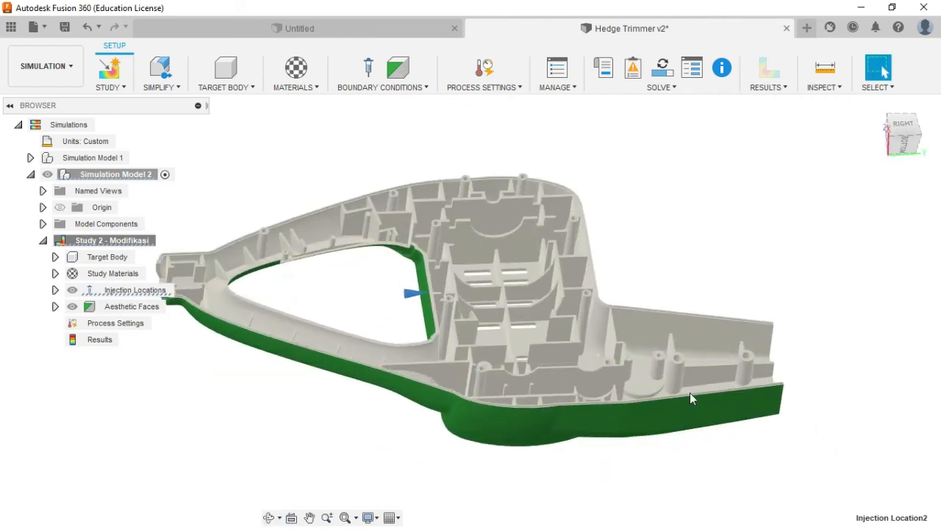
scroll(695, 278, "up", 1)
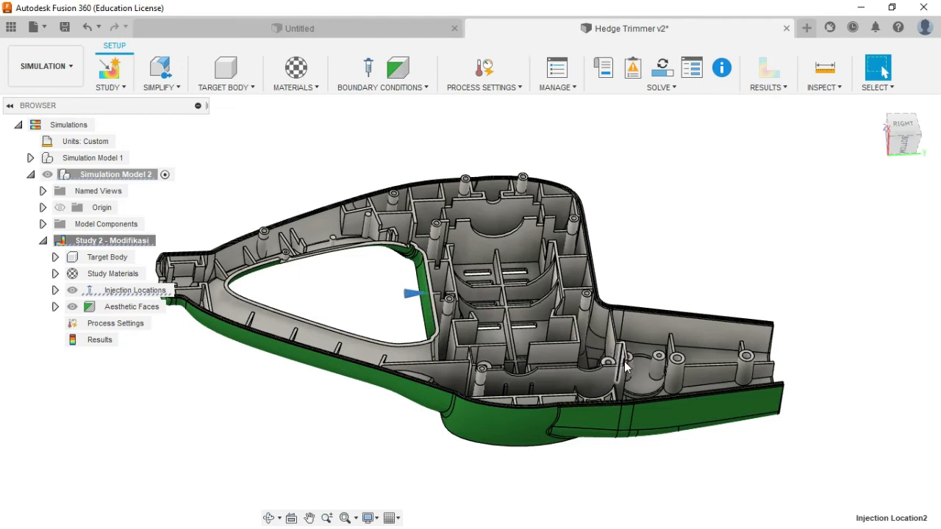
scroll(622, 366, "up", 2)
scroll(618, 355, "down", 2)
middle_click_drag(580, 350, 663, 263, "shift")
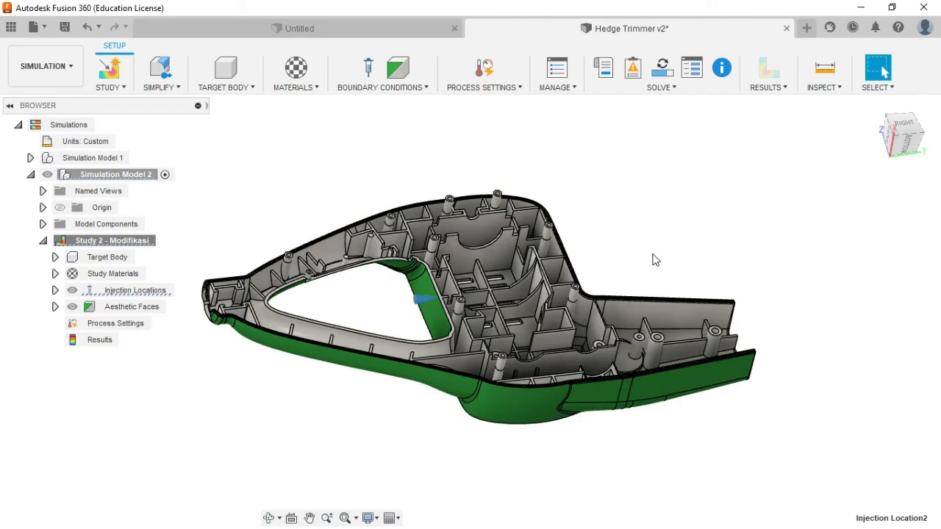
Run the pre-check on Study 2 - Modifikasi and examine the injection location against the aesthetic face at the handle opening.
middle_click_drag(655, 259, 616, 252, "shift")
mouse_move(679, 276)
middle_mouse_down("shift")
mouse_move(657, 250)
mouse_move(670, 260)
mouse_move(667, 275)
middle_mouse_up("shift")
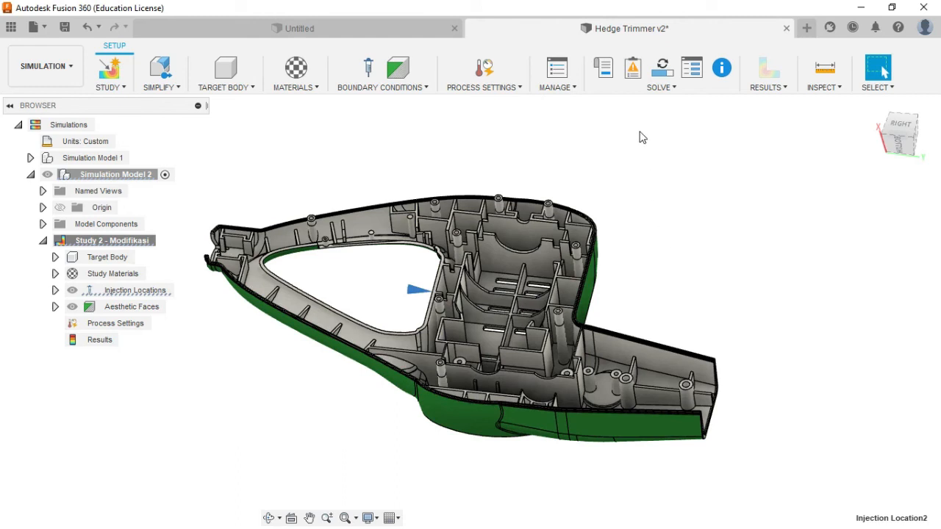
left_click(636, 76)
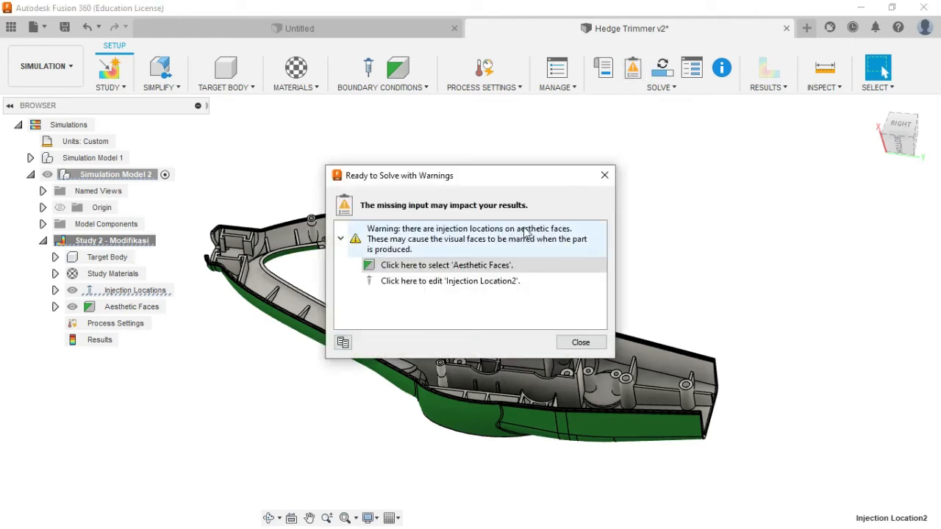
left_click(587, 343)
scroll(419, 299, "up", 5)
middle_click_drag(420, 299, 366, 328, "shift")
scroll(362, 320, "up", 5)
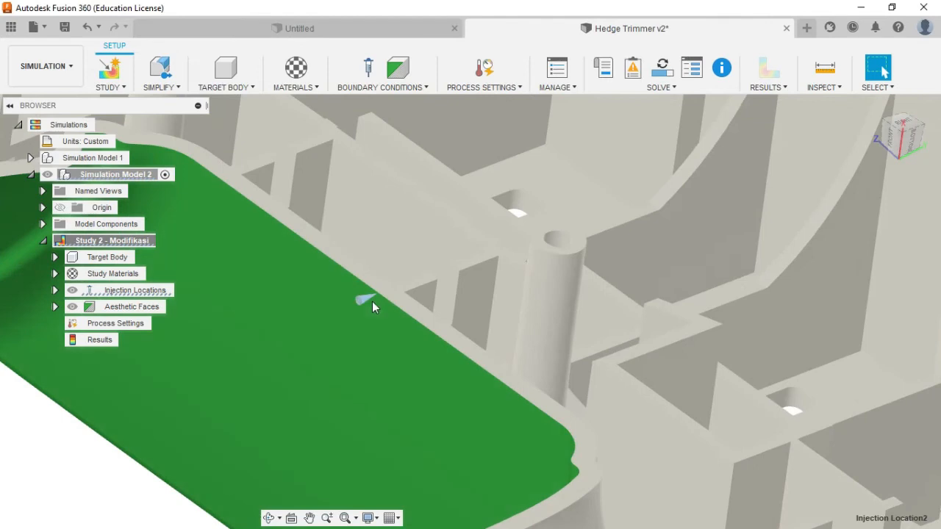
scroll(403, 293, "down", 5)
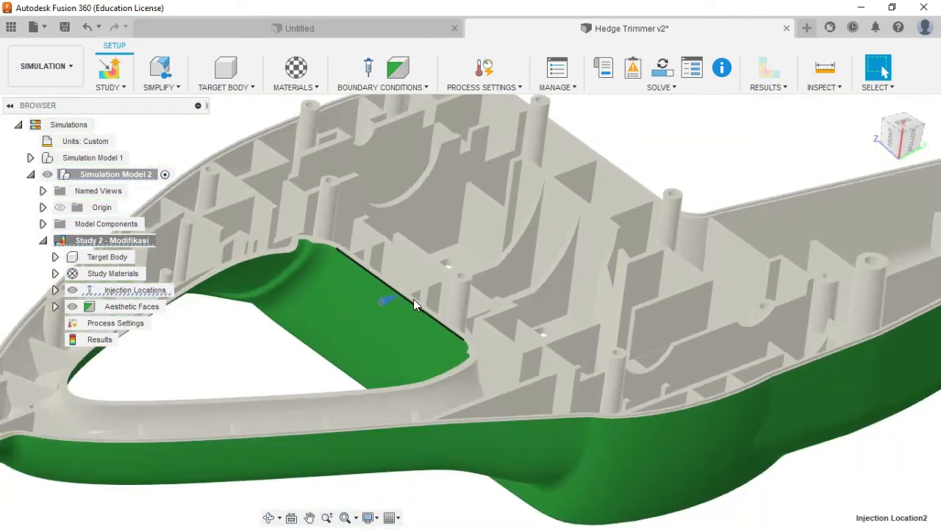
scroll(413, 300, "down", 5)
Solve the Simulation Model 2 study, Study 2 - Modifikasi, on the cloud.
mouse_move(675, 361)
middle_mouse_down("shift")
mouse_move(631, 257)
mouse_move(652, 193)
mouse_move(648, 375)
mouse_move(683, 323)
mouse_move(672, 330)
mouse_move(691, 331)
mouse_move(515, 352)
middle_mouse_up("shift")
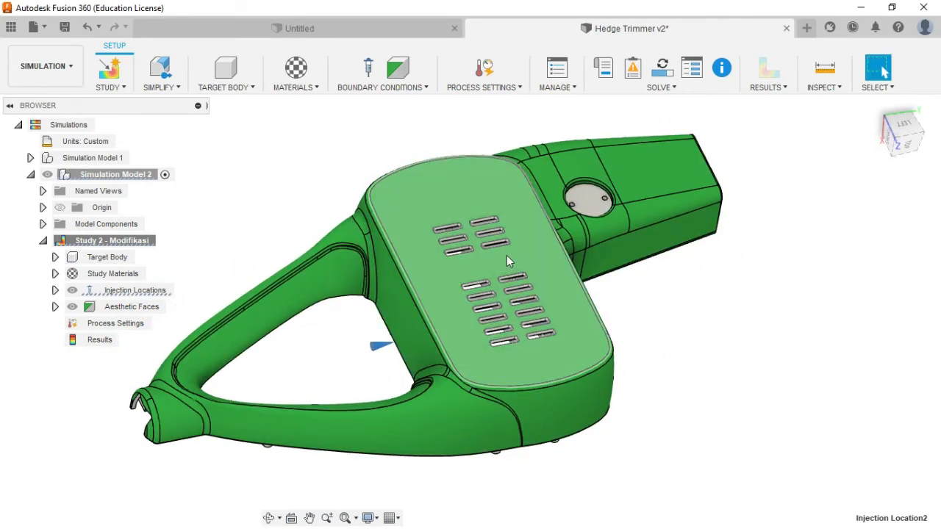
middle_click_drag(628, 321, 668, 326, "shift")
scroll(578, 312, "down", 2)
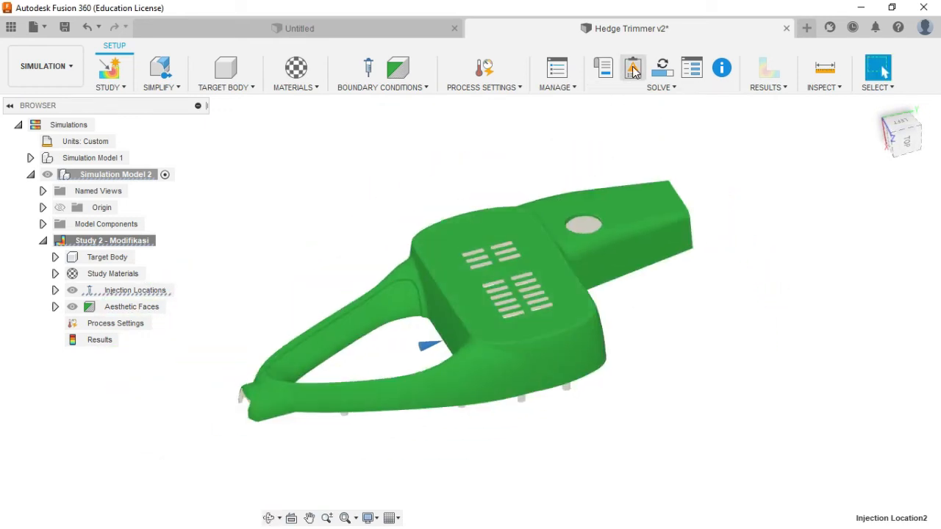
left_click(662, 68)
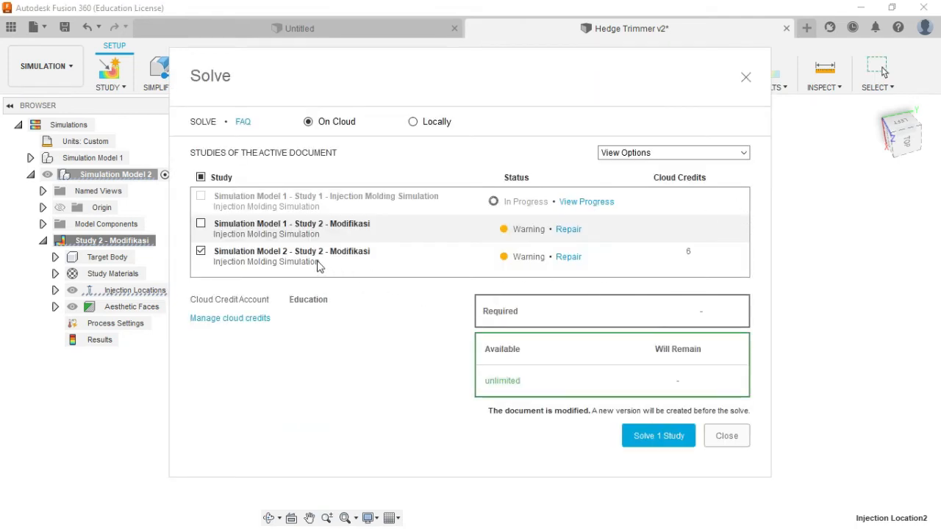
left_click(656, 436)
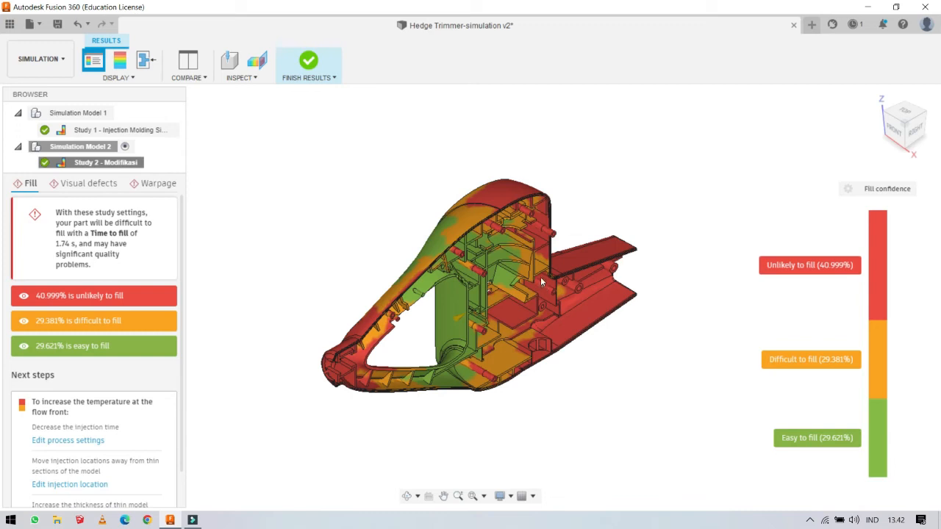
Examine the Fill confidence result of Study 2 - Modifikasi on the outer shell, internal ribs, bosses and front end of the housing.
middle_click_drag(542, 286, 455, 285, "shift")
scroll(457, 276, "up", 2)
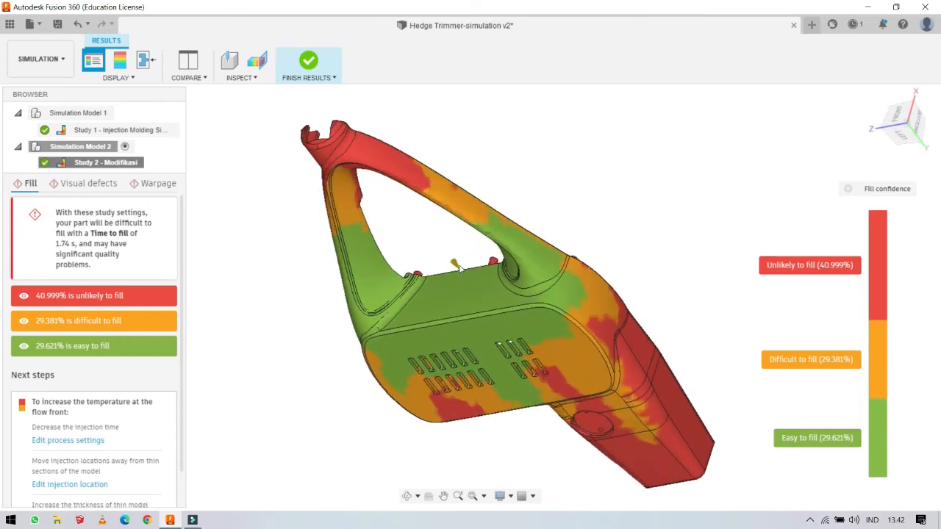
middle_click_drag(547, 267, 640, 383, "shift")
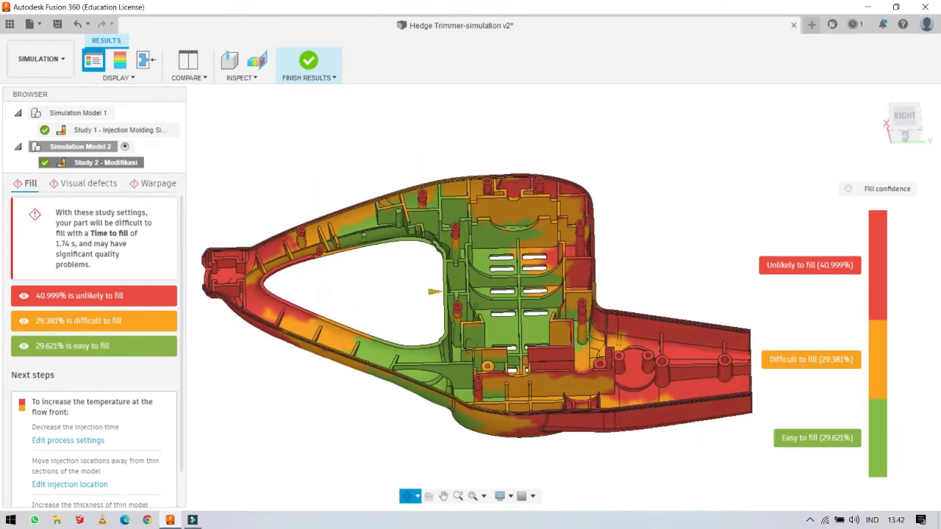
scroll(636, 383, "up", 2)
scroll(635, 378, "down", 3)
scroll(575, 369, "up", 4)
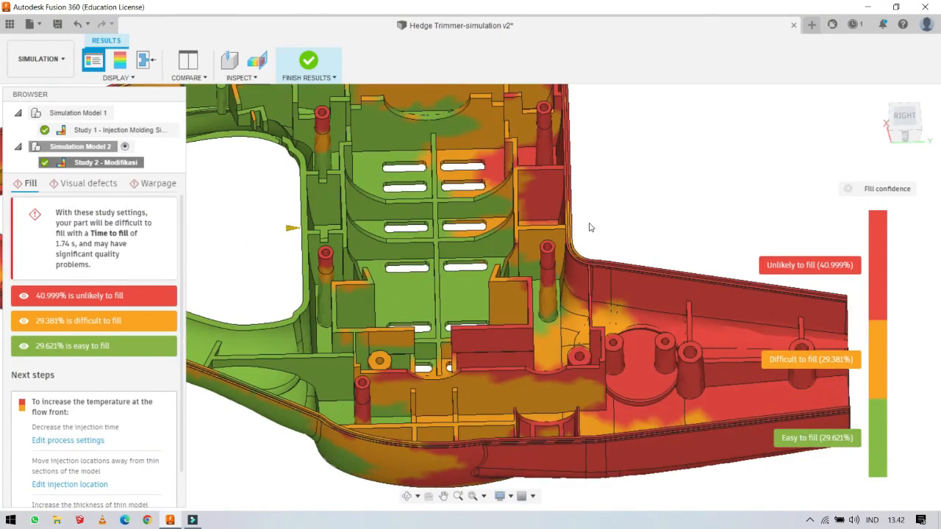
scroll(589, 228, "down", 3)
middle_click_drag(565, 290, 538, 260, "shift")
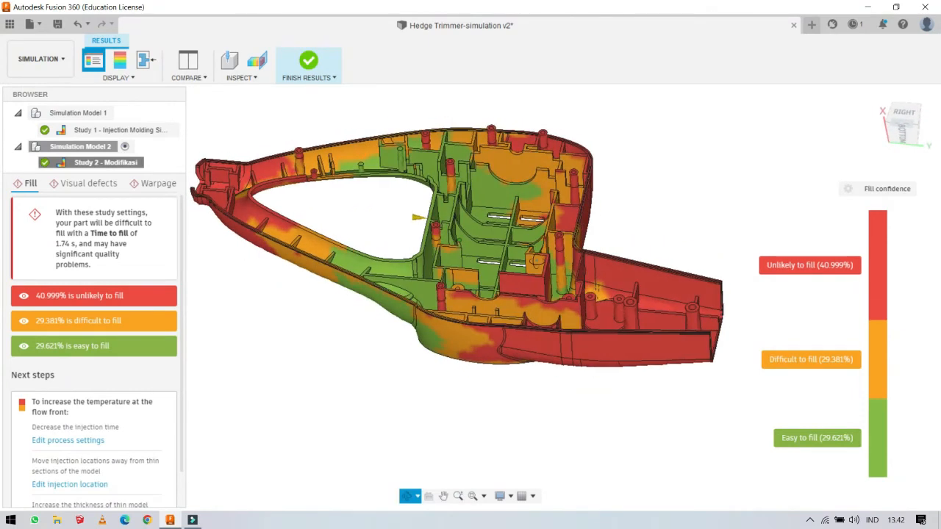
scroll(613, 328, "up", 1)
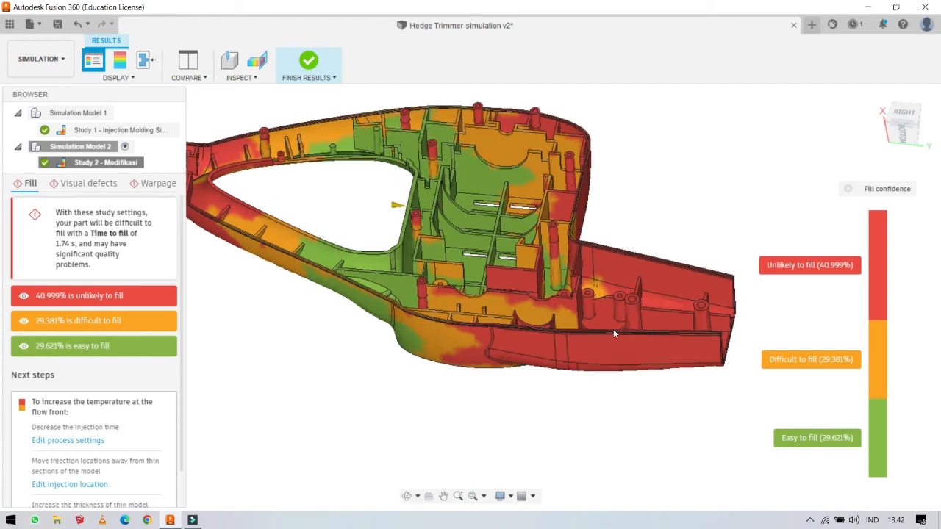
scroll(612, 323, "down", 5)
scroll(553, 222, "up", 3)
scroll(553, 222, "up", 2)
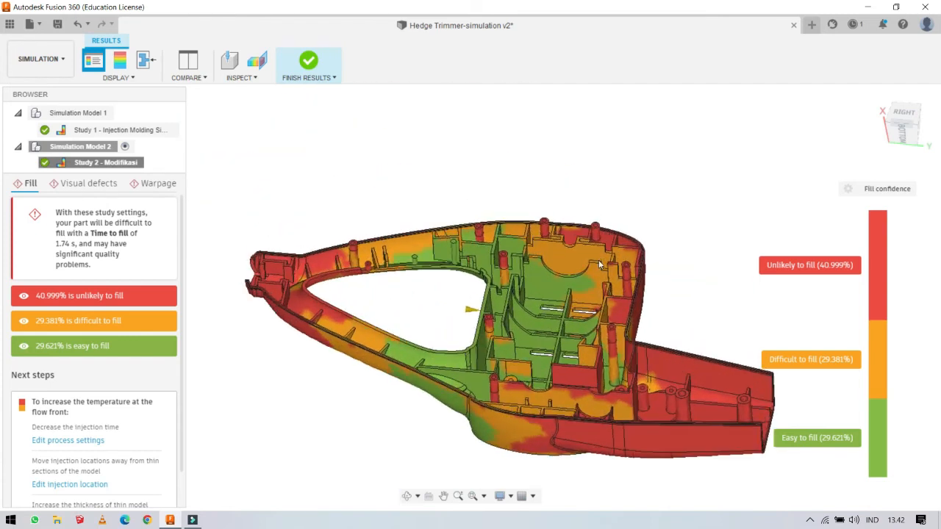
Set up a side-by-side comparison of Study 1 - Injection Molding Simulation with Study 2 - Modifikasi.
left_click(197, 81)
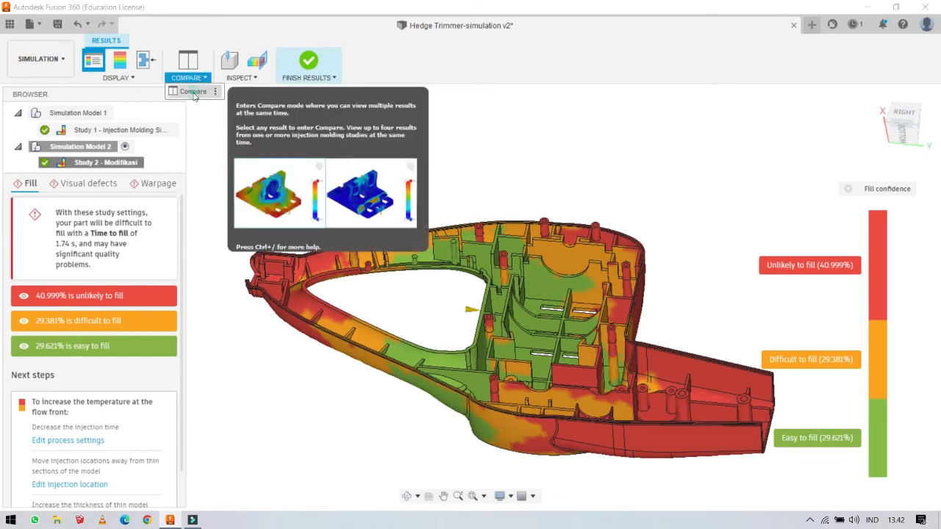
left_click(194, 94)
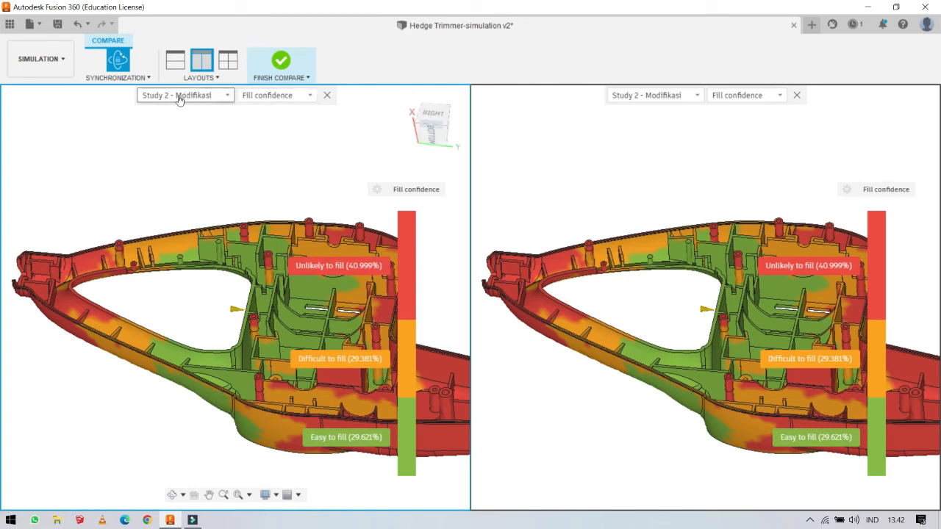
left_click(224, 100)
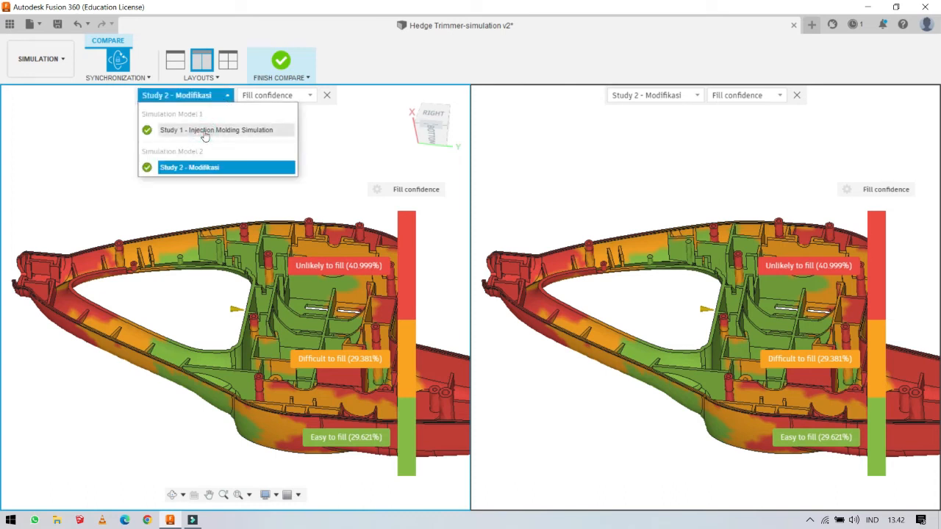
left_click(196, 129)
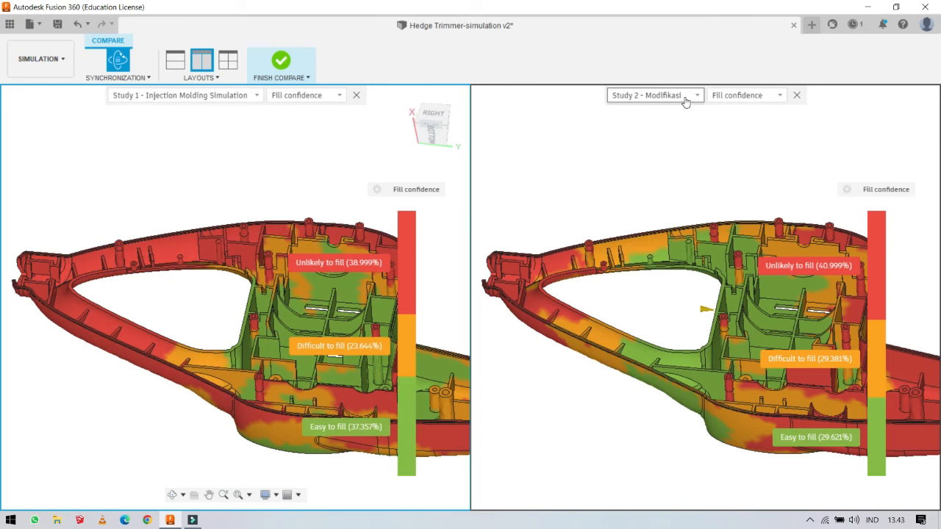
Browse the result types available for Study 1 in the comparison and keep Fill confidence selected.
left_click(341, 97)
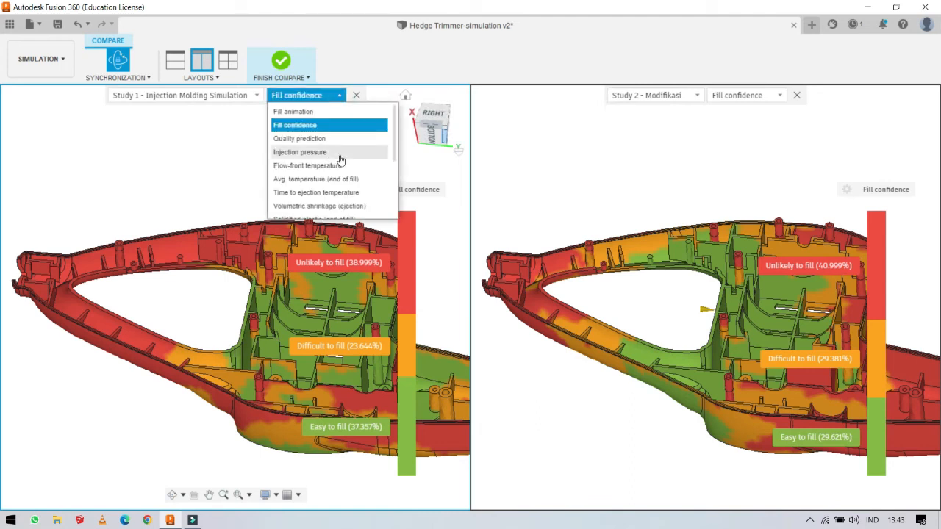
scroll(327, 176, "down", 3)
scroll(328, 178, "up", 2)
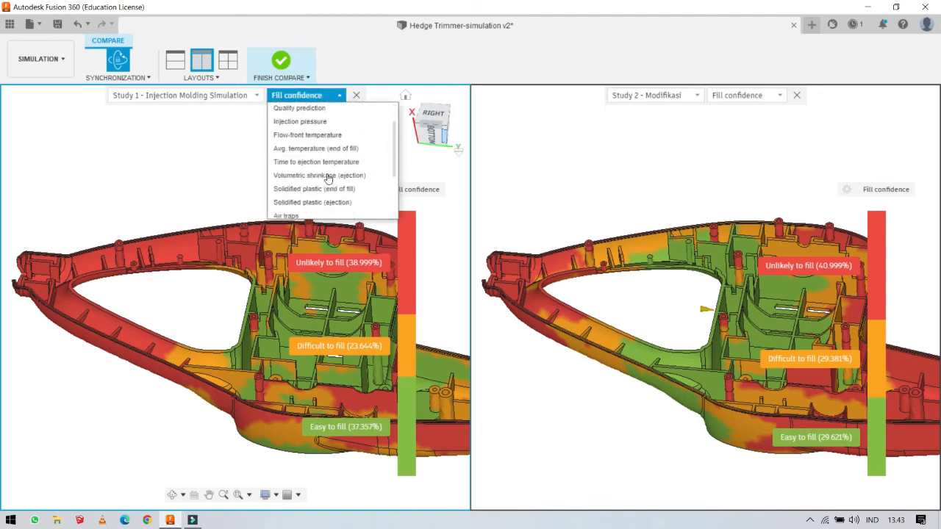
scroll(328, 176, "up", 1)
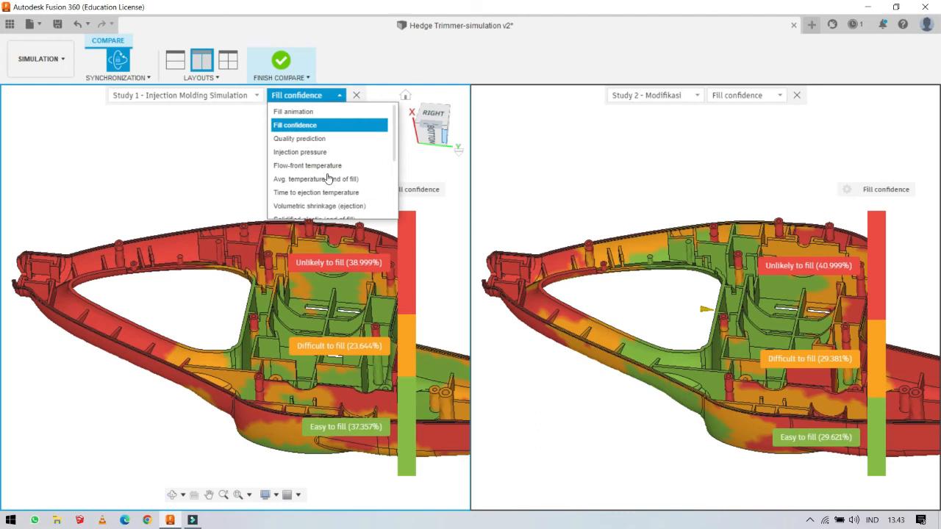
left_click(300, 126)
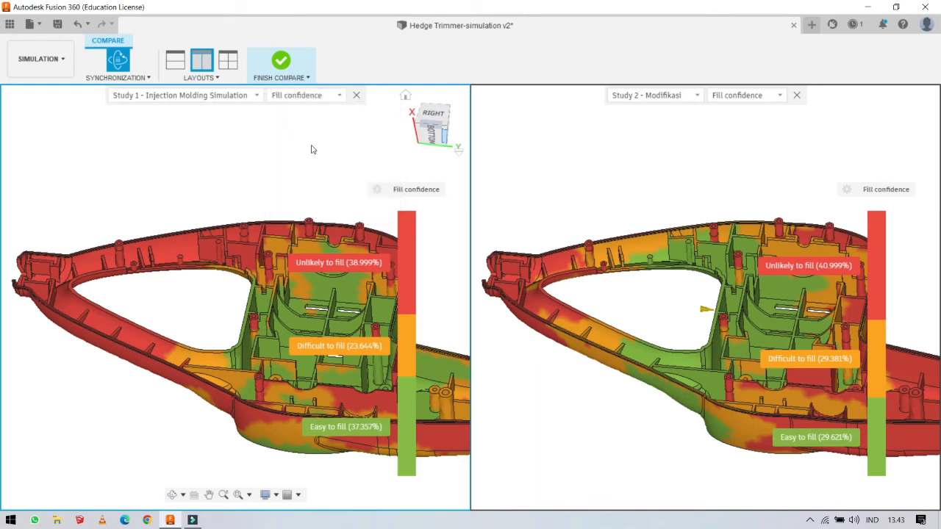
Compare the Fill confidence of both studies across the handle, internal ribs and front section of the housing.
left_click(671, 192)
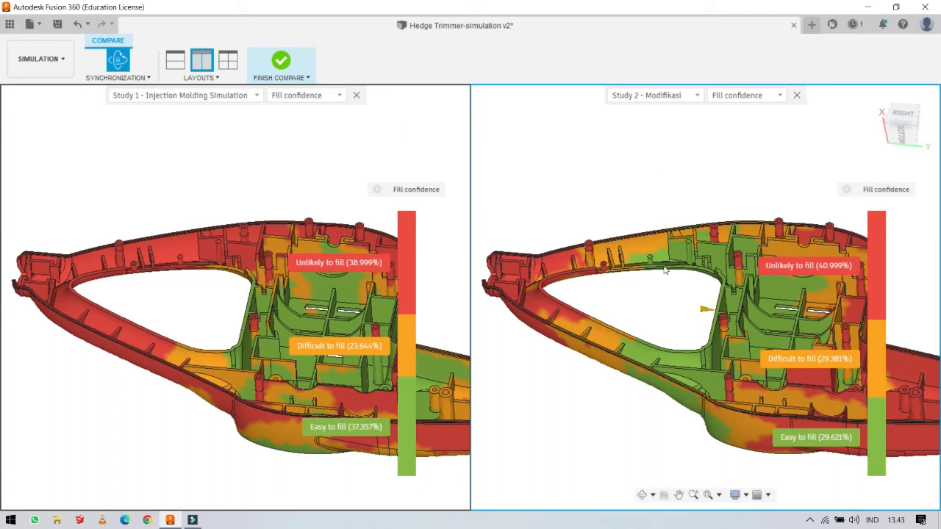
scroll(674, 284, "up", 2)
scroll(671, 281, "down", 2)
middle_click_drag(361, 374, 341, 374, "shift")
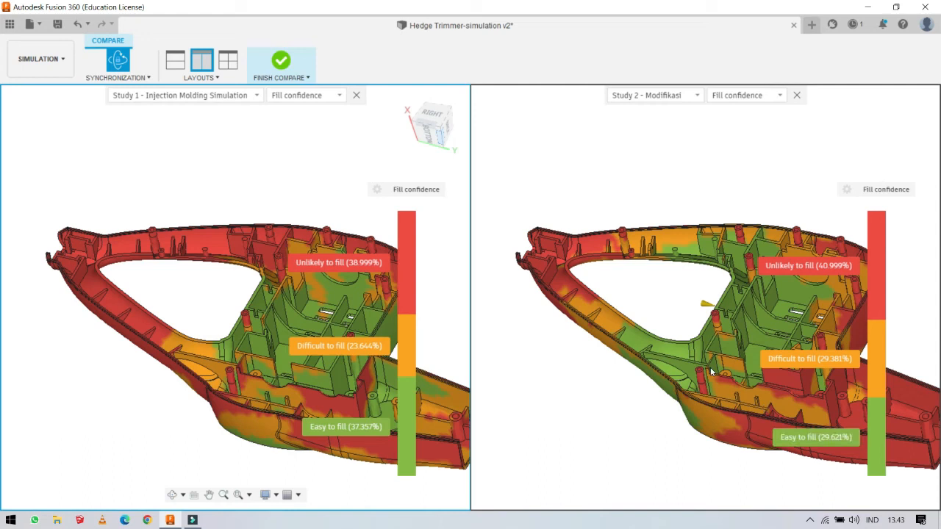
middle_click_drag(711, 367, 485, 396, "shift")
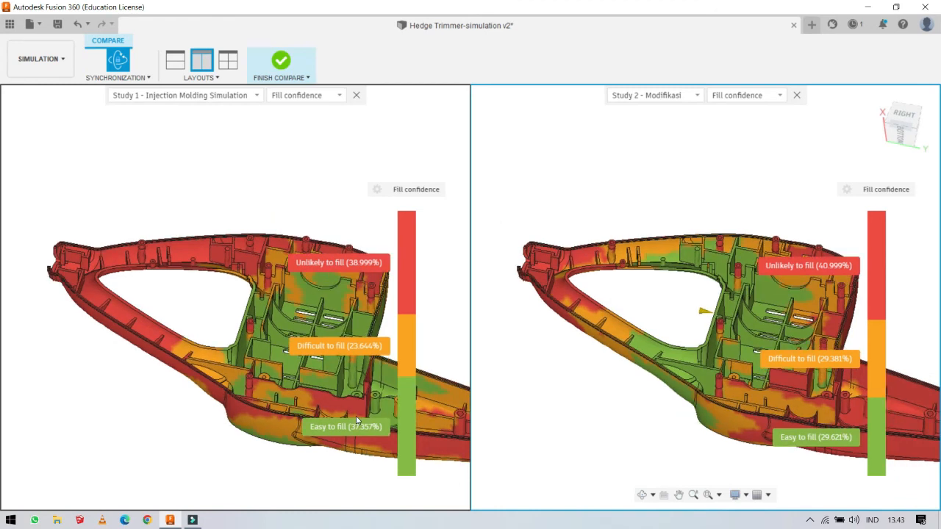
scroll(357, 421, "up", 5)
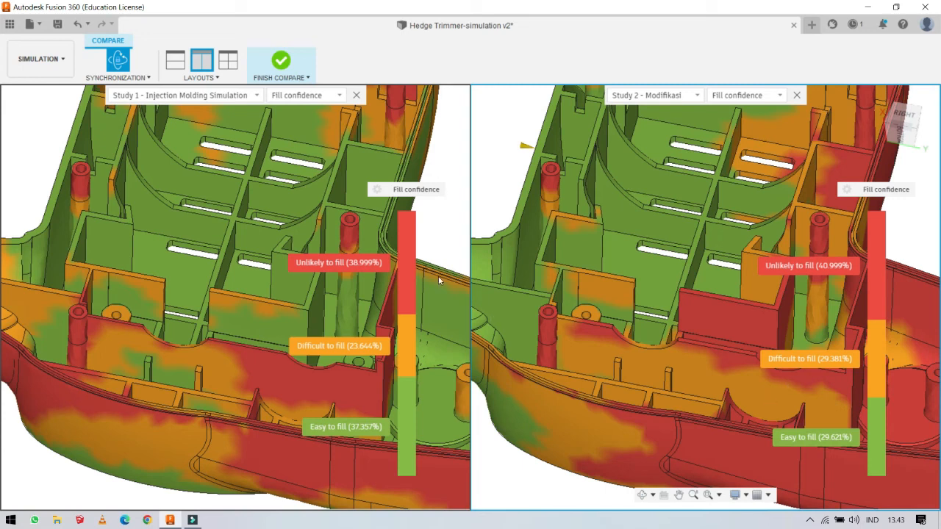
left_click(441, 257)
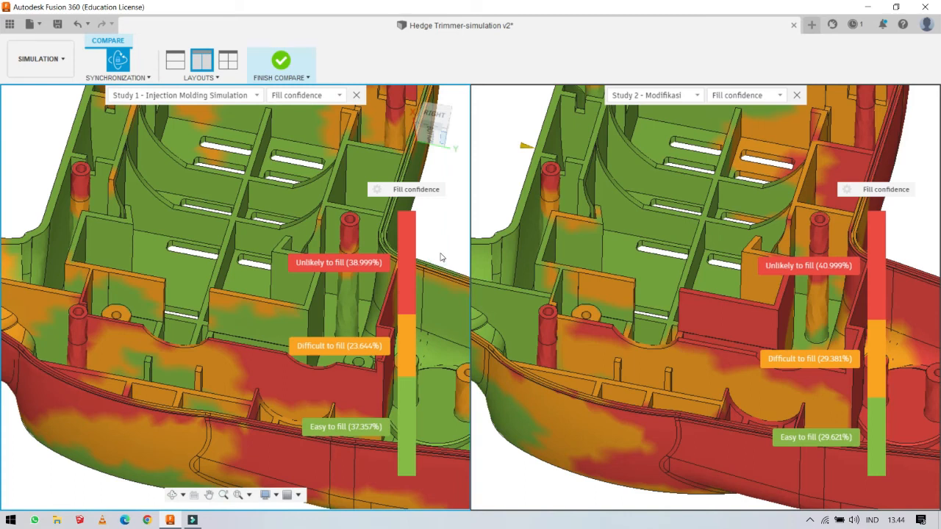
scroll(572, 259, "down", 8)
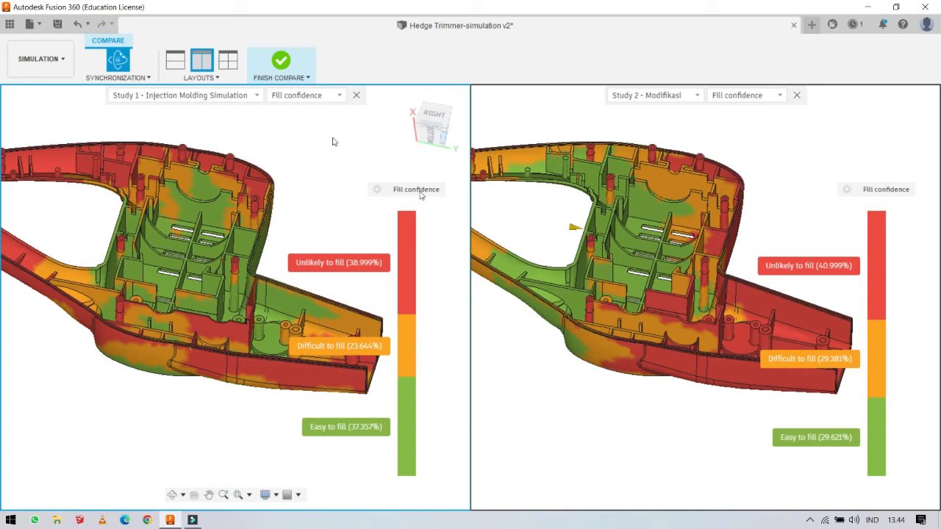
Show the Quality prediction result for both studies and compare it on the ribs and the vented outer face.
left_click(339, 97)
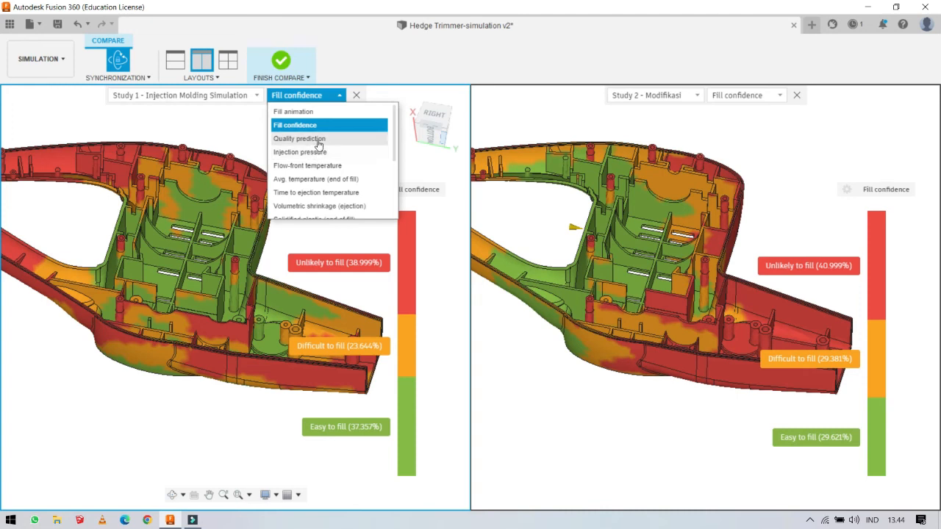
left_click(316, 139)
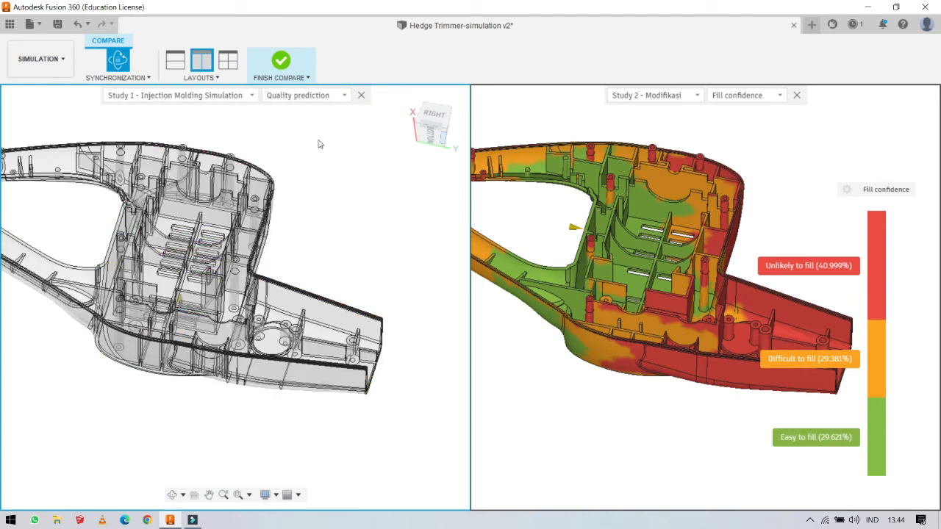
left_click(778, 96)
left_click(744, 139)
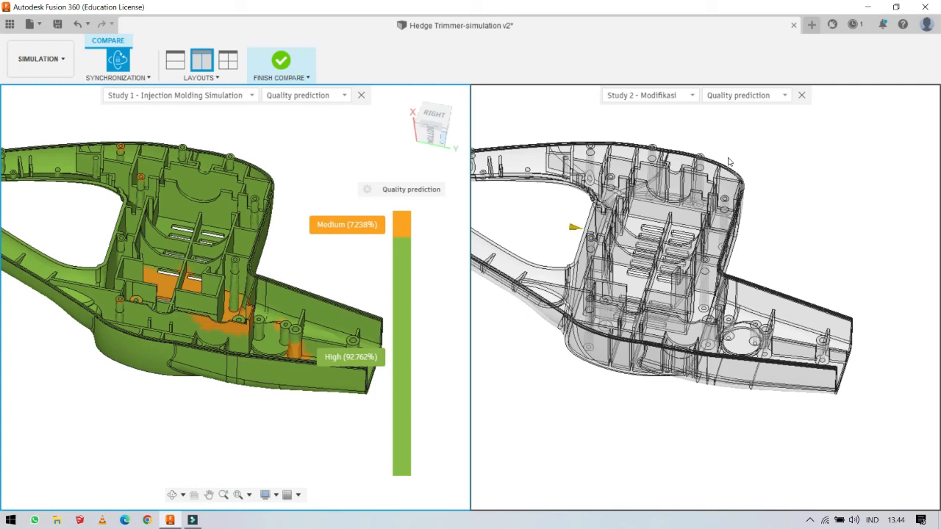
middle_click_drag(359, 326, 366, 250, "shift")
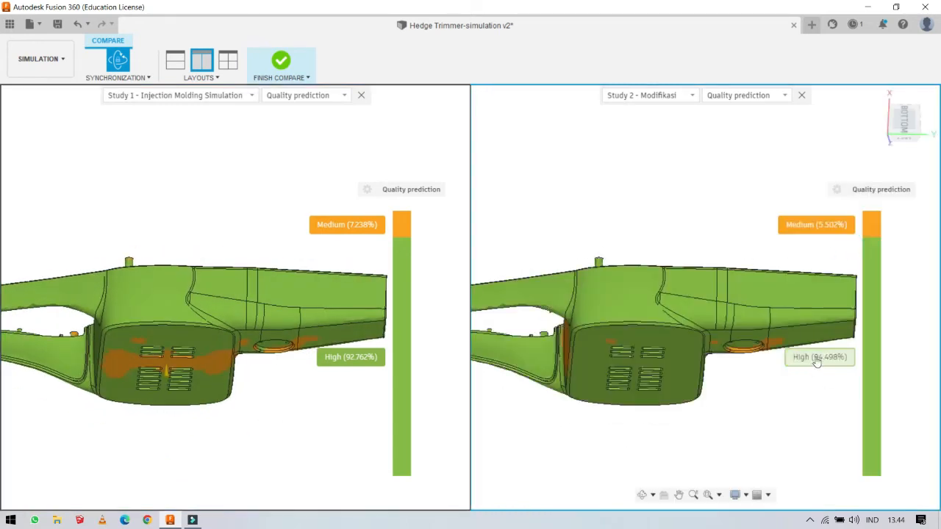
Show the Injection pressure result for both studies in the comparison.
left_click(336, 95)
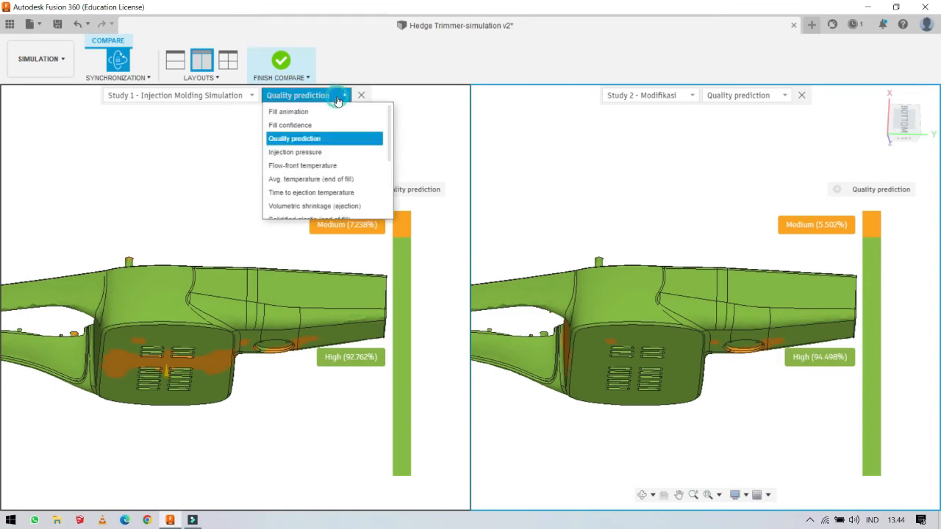
left_click(318, 152)
left_click(785, 98)
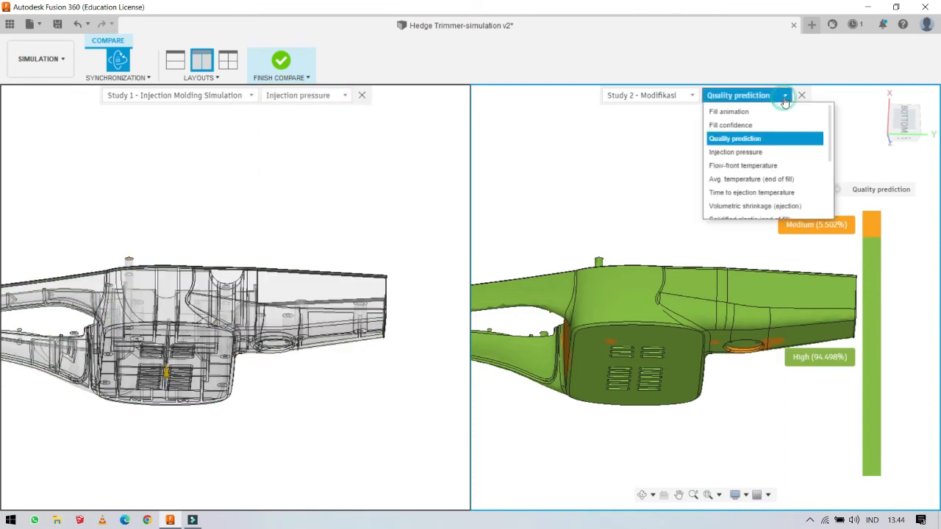
left_click(733, 153)
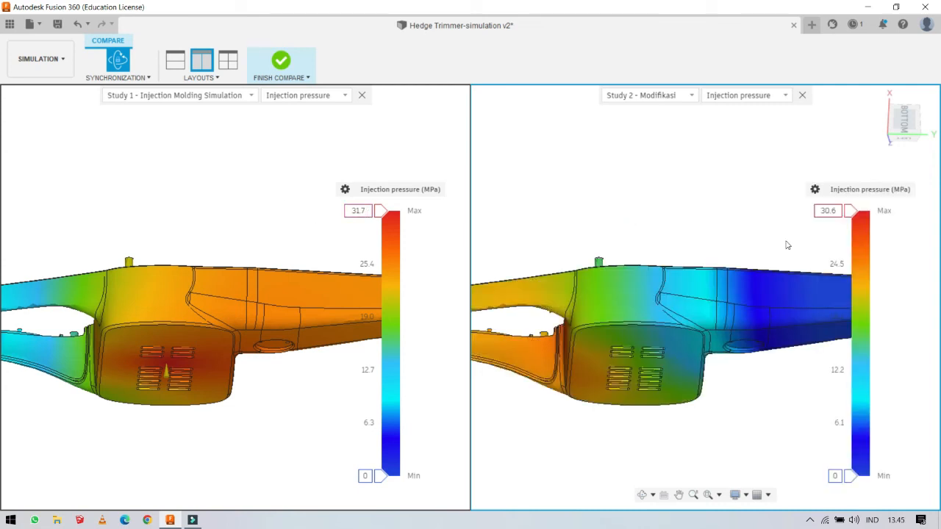
Show the Sink mark depth result for both studies in the comparison.
mouse_move(720, 230)
middle_mouse_down("shift")
mouse_move(721, 280)
mouse_move(732, 232)
middle_mouse_up("shift")
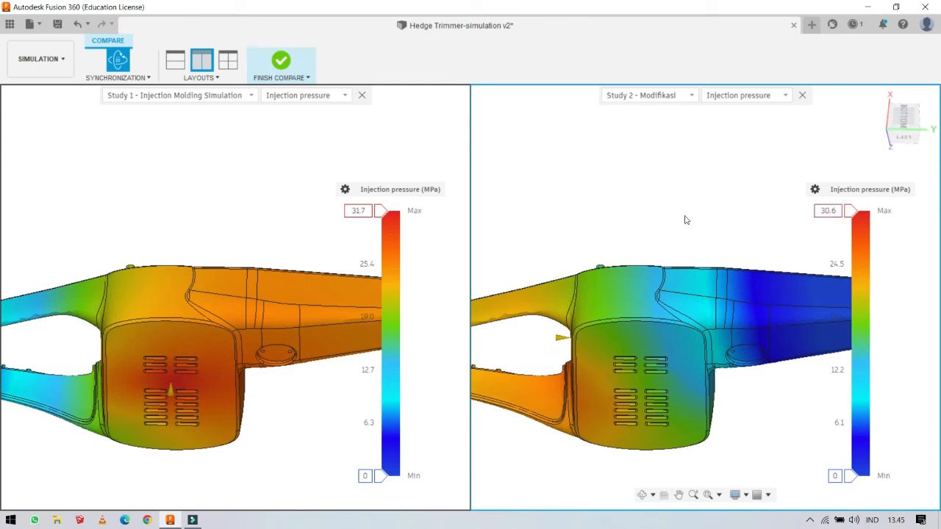
left_click(344, 98)
scroll(327, 184, "down", 1)
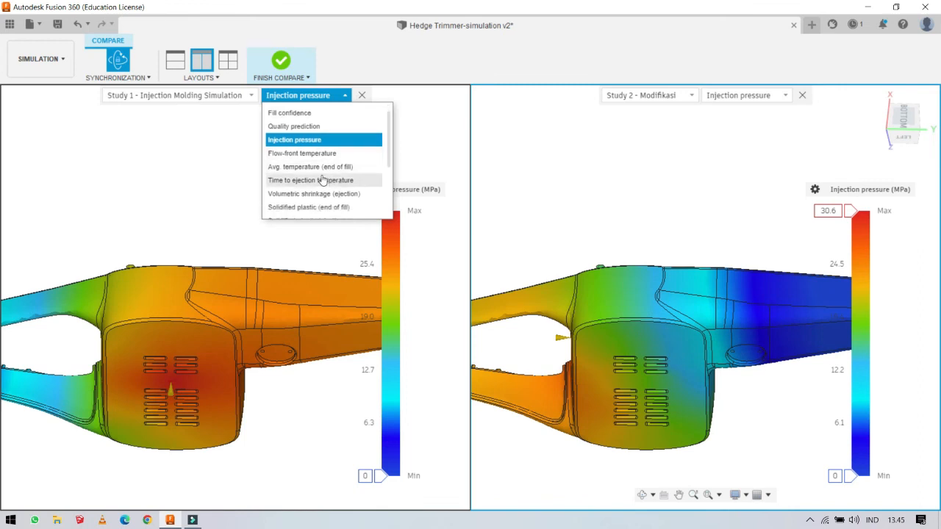
scroll(328, 181, "down", 1)
scroll(331, 184, "down", 4)
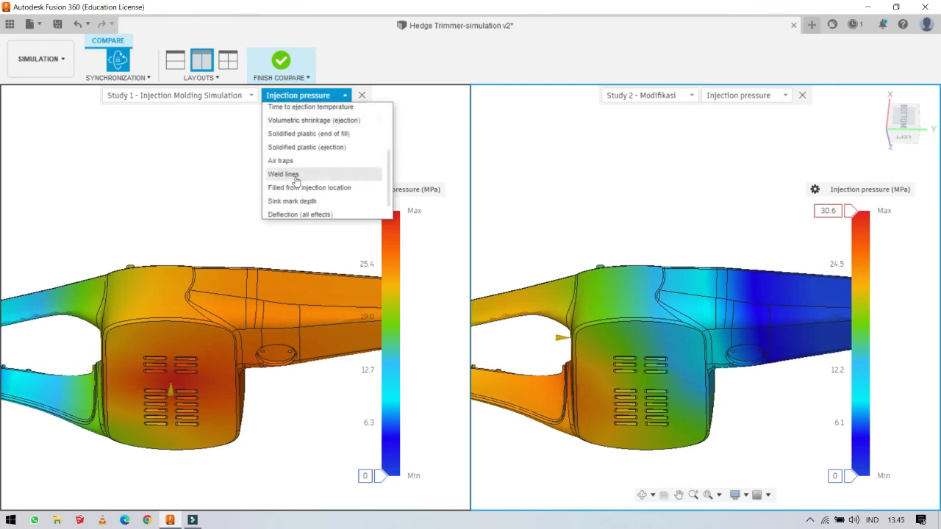
scroll(309, 190, "down", 1)
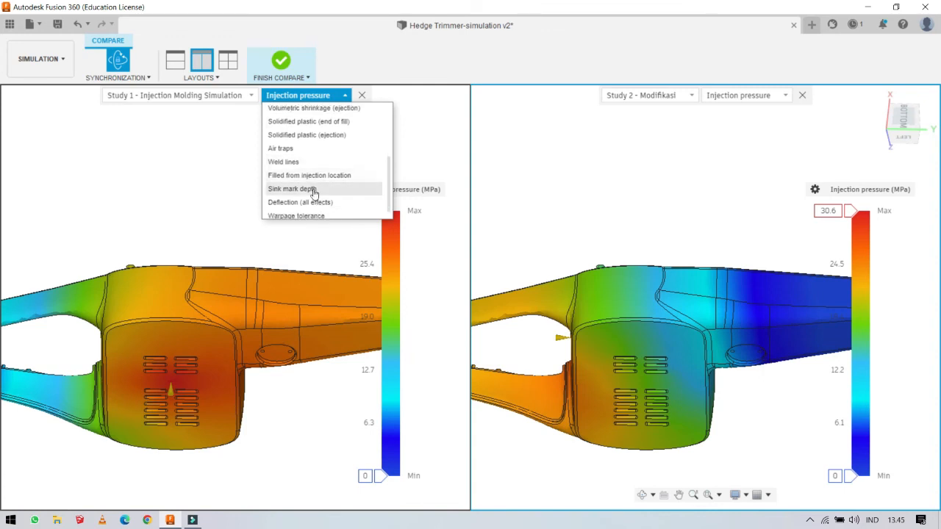
left_click(315, 190)
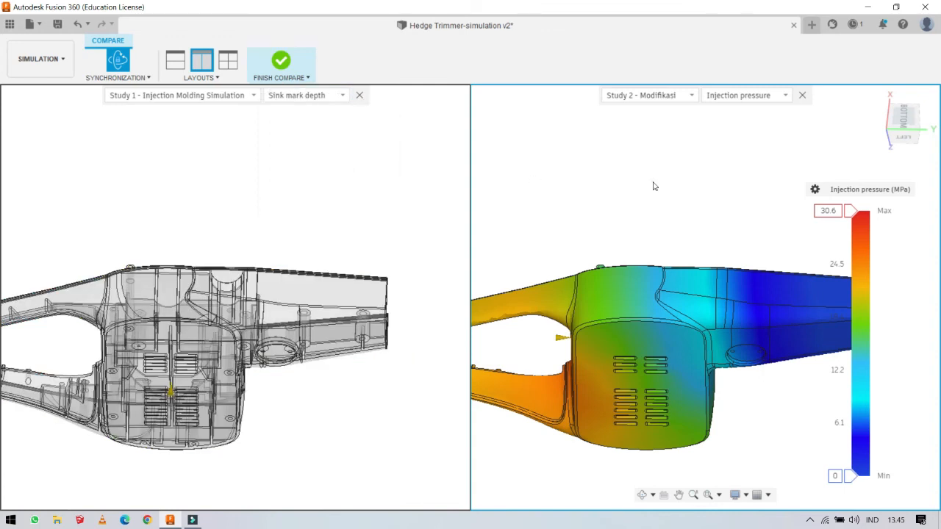
left_click(784, 96)
scroll(742, 202, "down", 3)
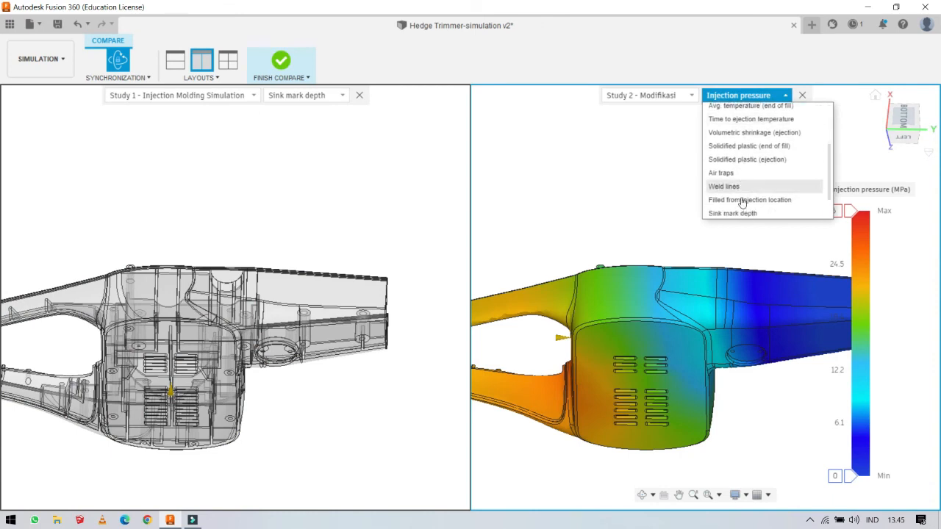
left_click(744, 214)
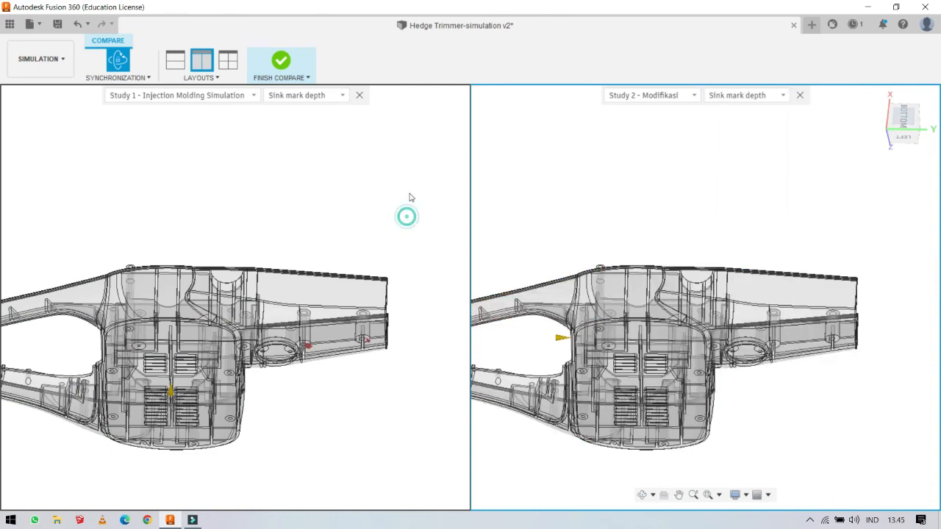
Compare the sink mark areas and depth thresholds of both studies around the screw bosses in the housing's front section.
middle_click_drag(395, 345, 395, 247, "shift")
scroll(312, 344, "down", 3)
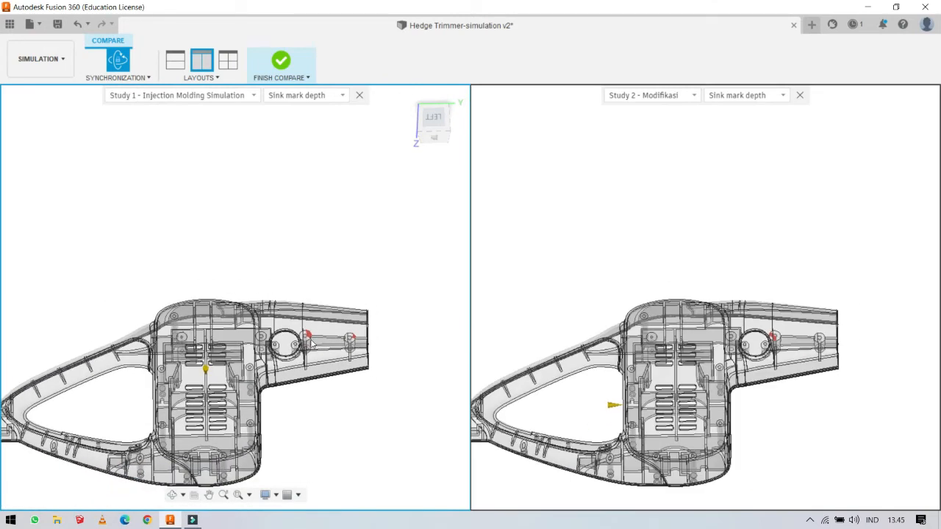
scroll(311, 345, "up", 4)
middle_click_drag(795, 365, 818, 348, "shift")
scroll(818, 348, "up", 2)
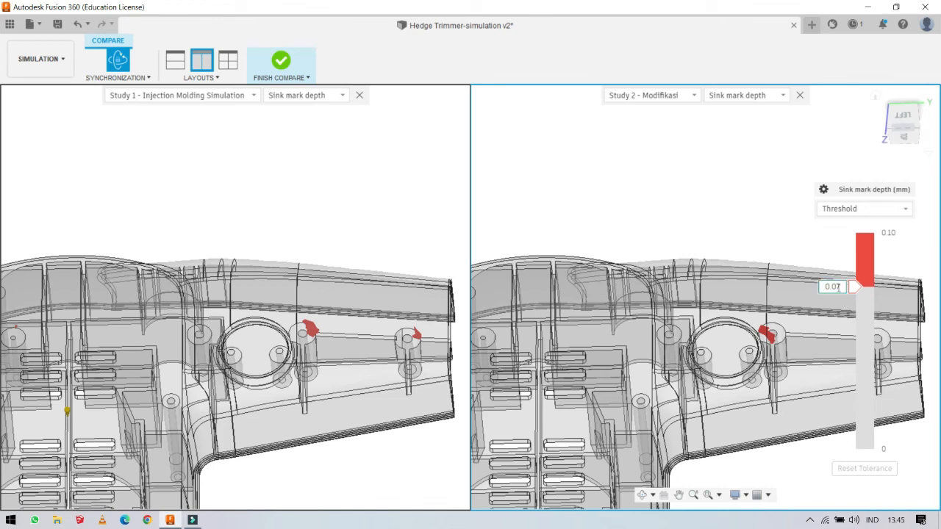
left_click(360, 250)
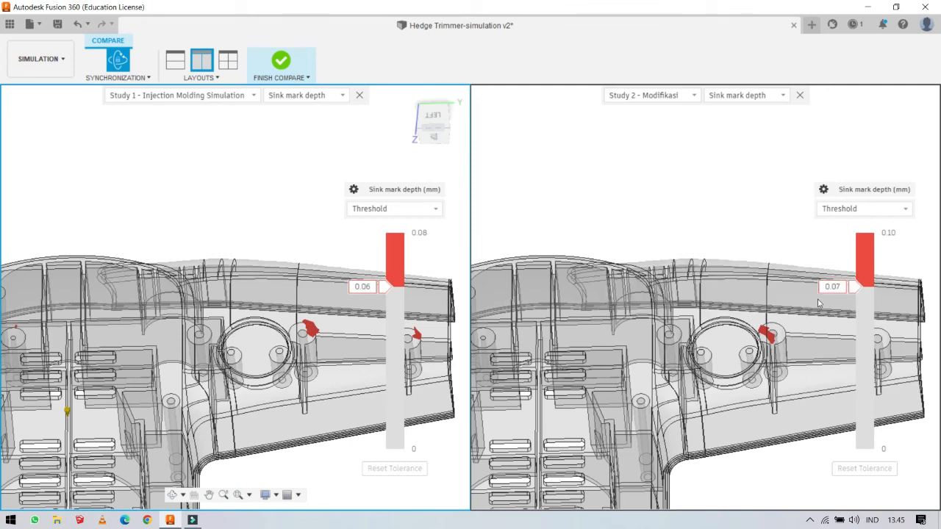
left_click(755, 234)
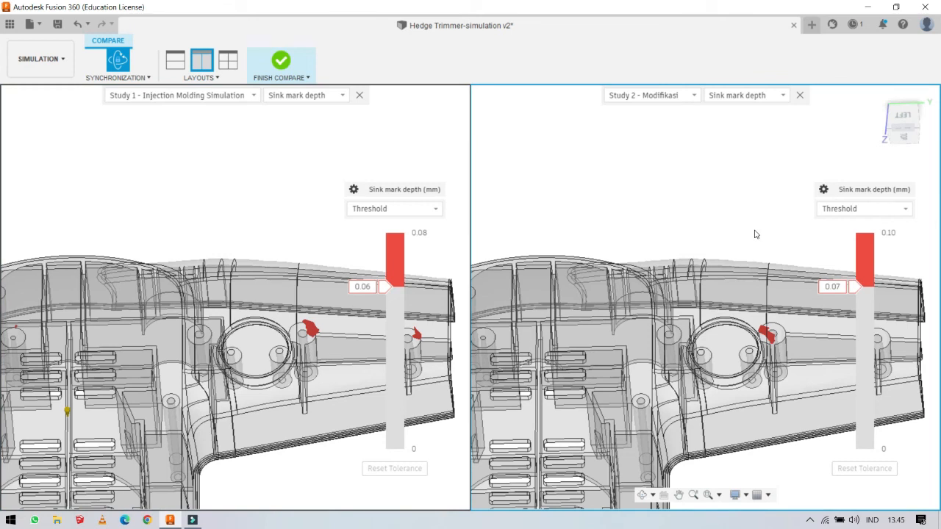
left_click(375, 247)
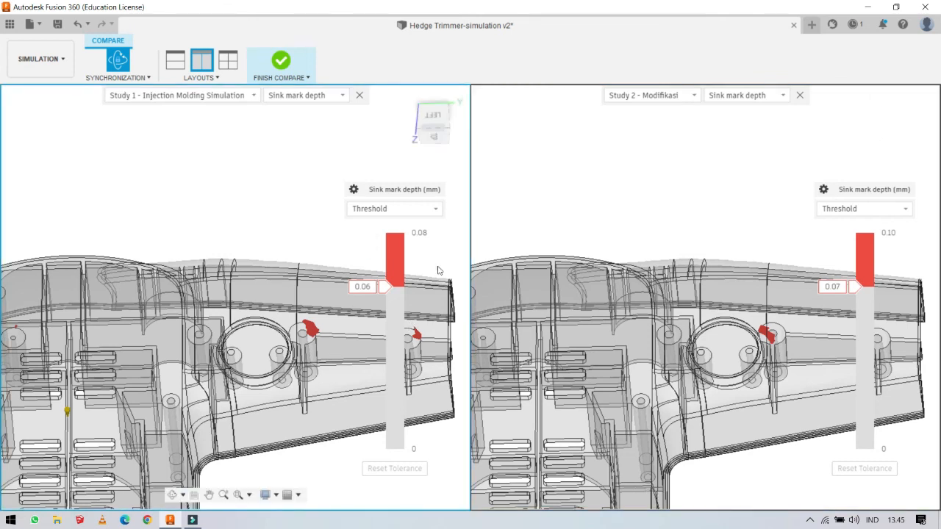
Show the Warpage tolerance result for both studies in the comparison.
left_click(339, 96)
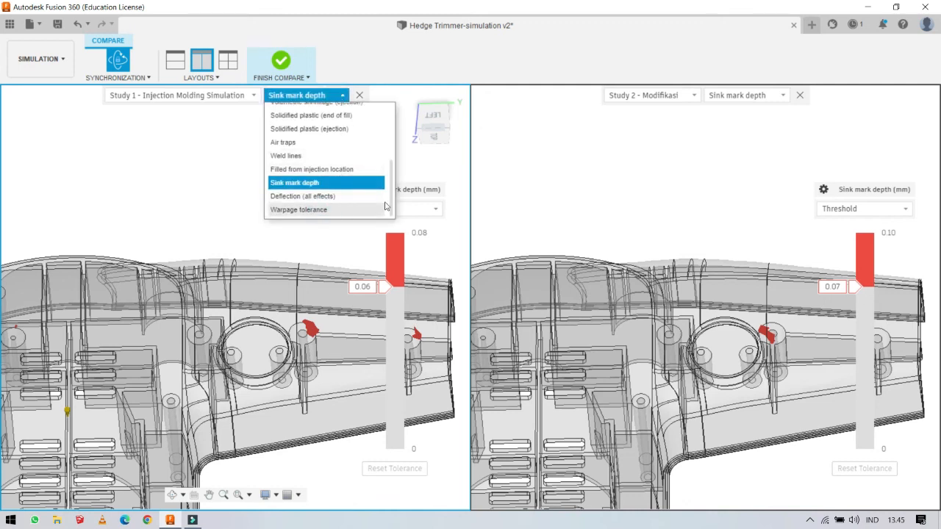
left_click(322, 210)
left_click(739, 97)
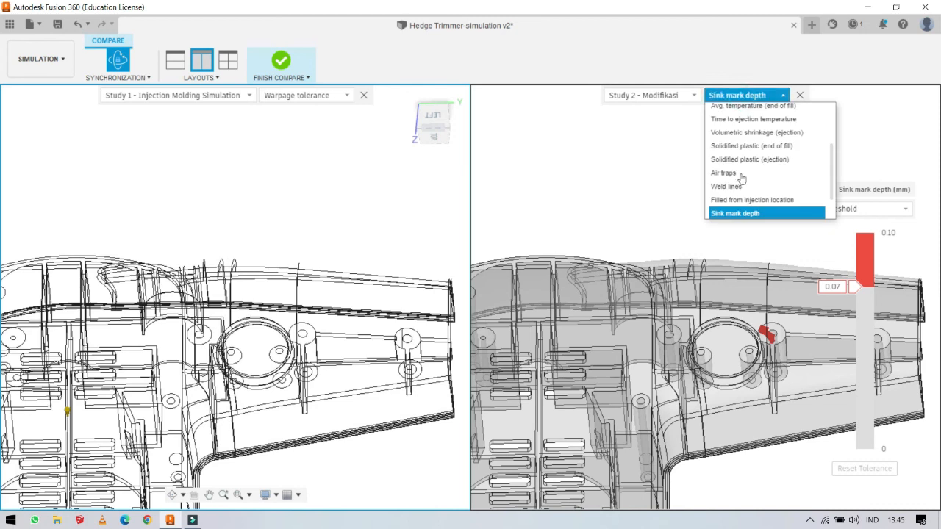
scroll(741, 213, "down", 1)
left_click(741, 212)
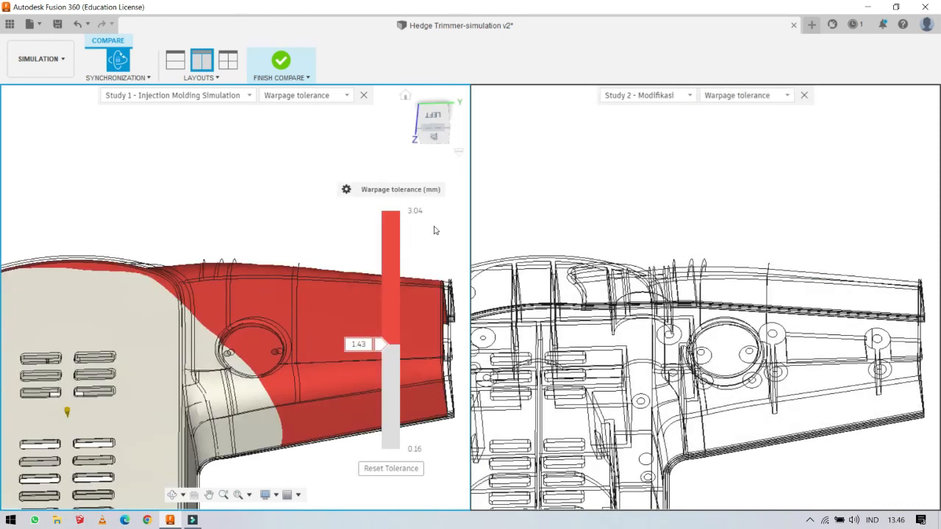
Compare the out-of-tolerance warpage areas and scale ranges of both studies on the front section and the whole housing.
left_click(621, 232)
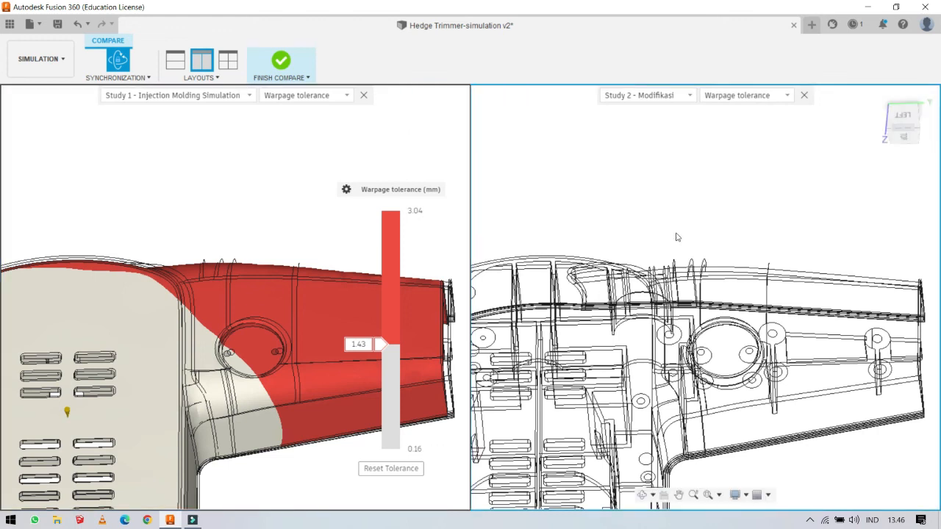
scroll(677, 237, "up", 2)
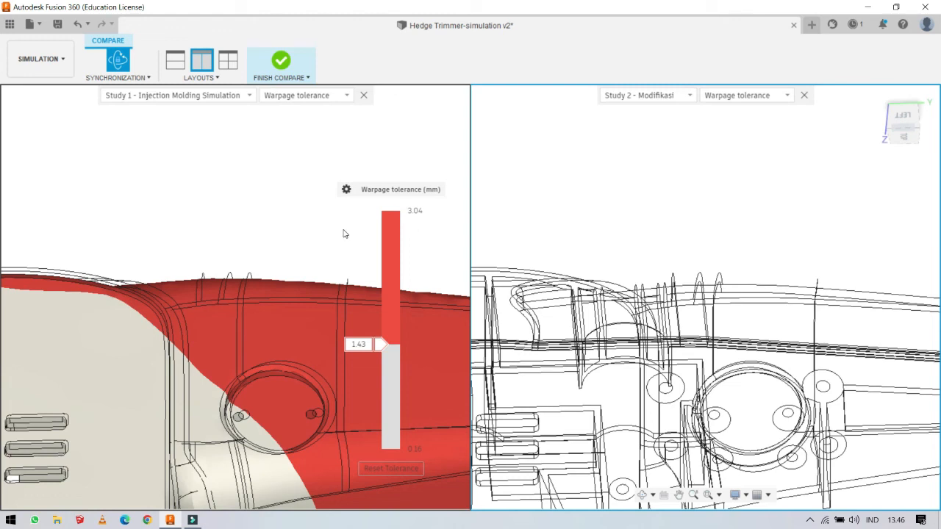
left_click(345, 234)
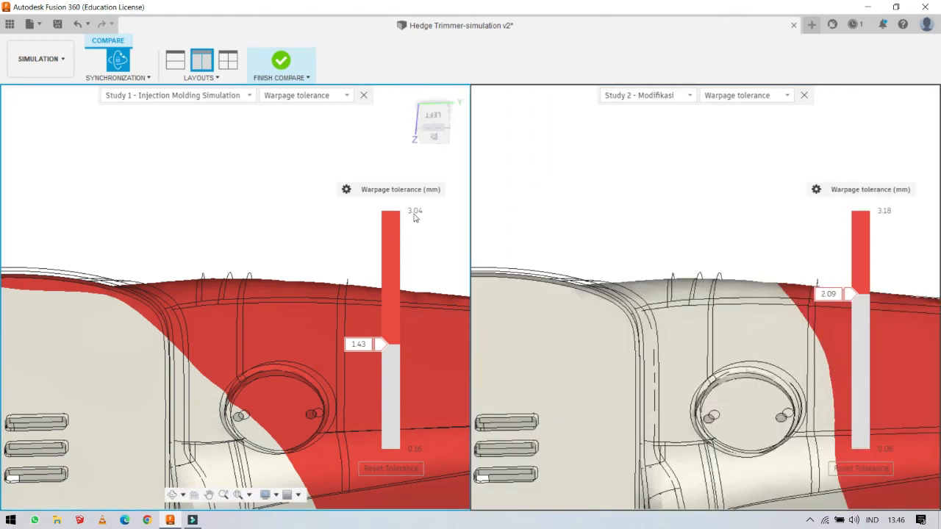
left_click(353, 221)
left_click(376, 192)
scroll(662, 239, "down", 5)
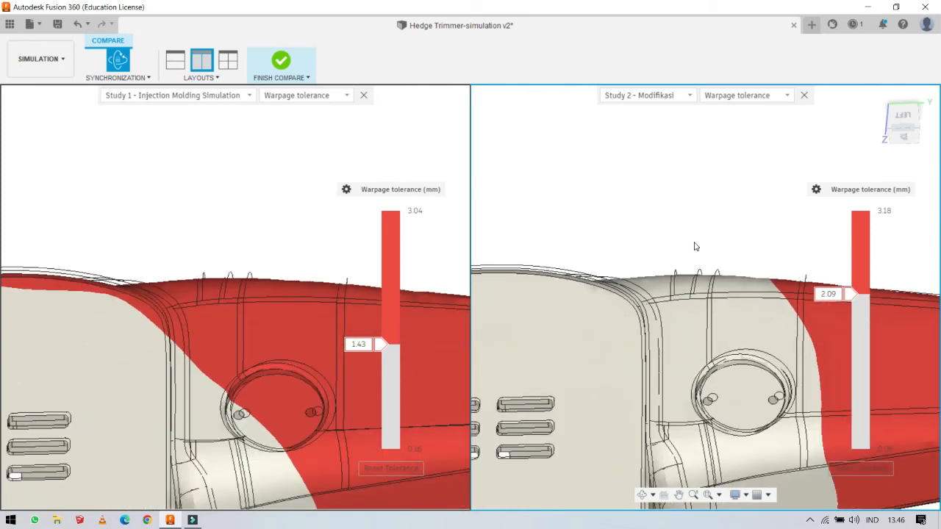
scroll(757, 246, "down", 2)
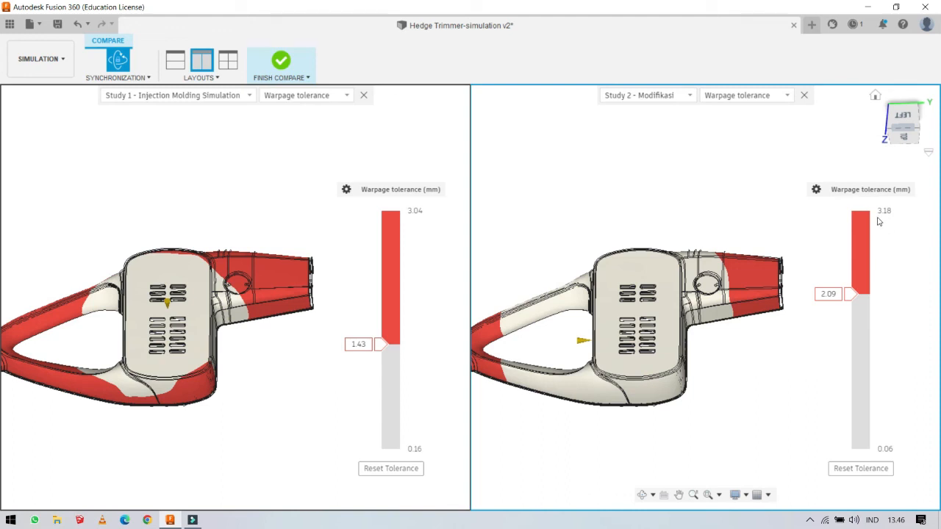
Set Study 1's warpage tolerance to 2.00 mm and compare the outer face with Study 2.
middle_click_drag(752, 265, 753, 292, "shift")
left_click_drag(376, 345, 382, 294)
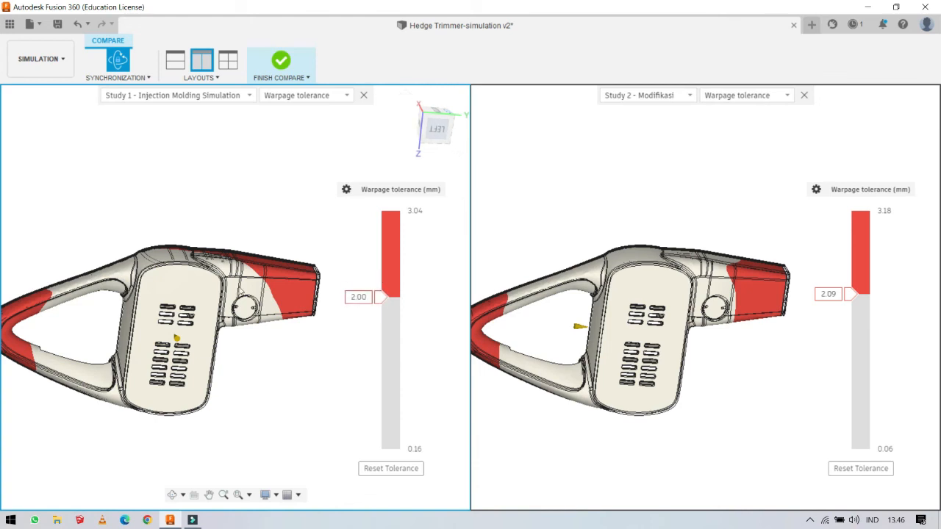
middle_click_drag(211, 311, 209, 273, "shift")
left_click(361, 297)
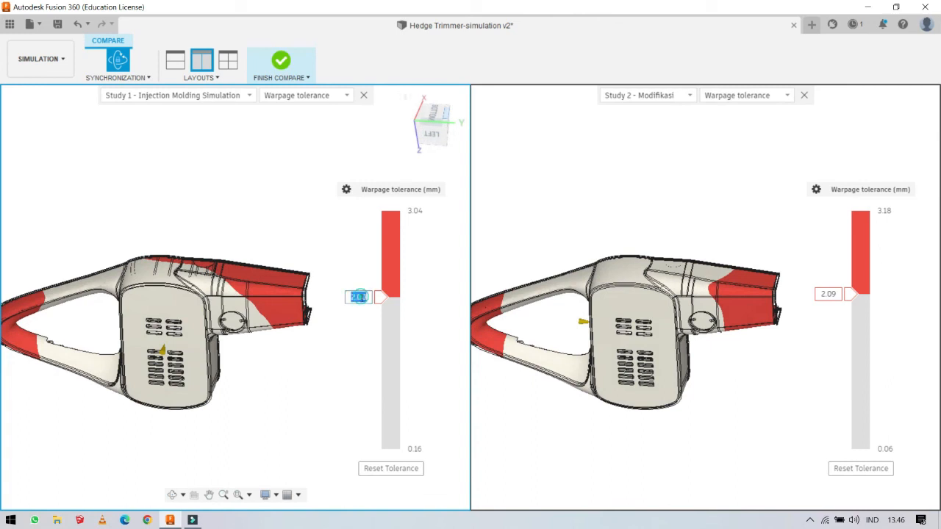
Set the warpage tolerance to about 1.27 mm for Study 1 and 1.26 mm for Study 2, with the housing's inner side in view.
left_click_drag(377, 298, 368, 378)
middle_click_drag(209, 302, 186, 374, "shift")
left_click(715, 359)
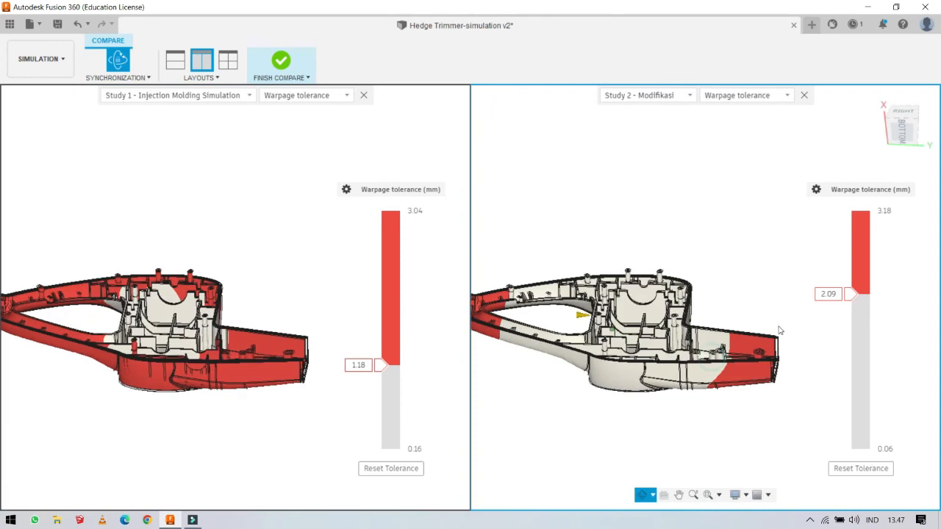
left_click_drag(849, 298, 843, 368)
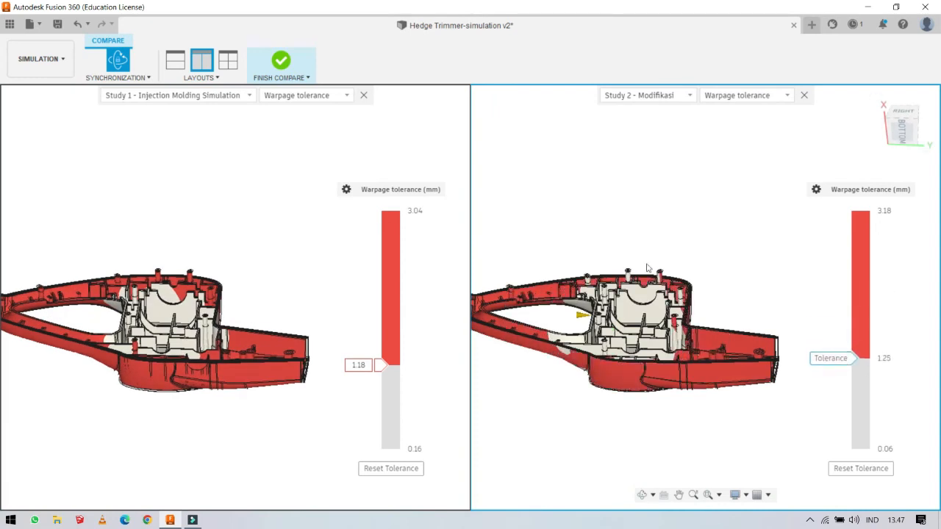
left_click_drag(378, 364, 378, 356)
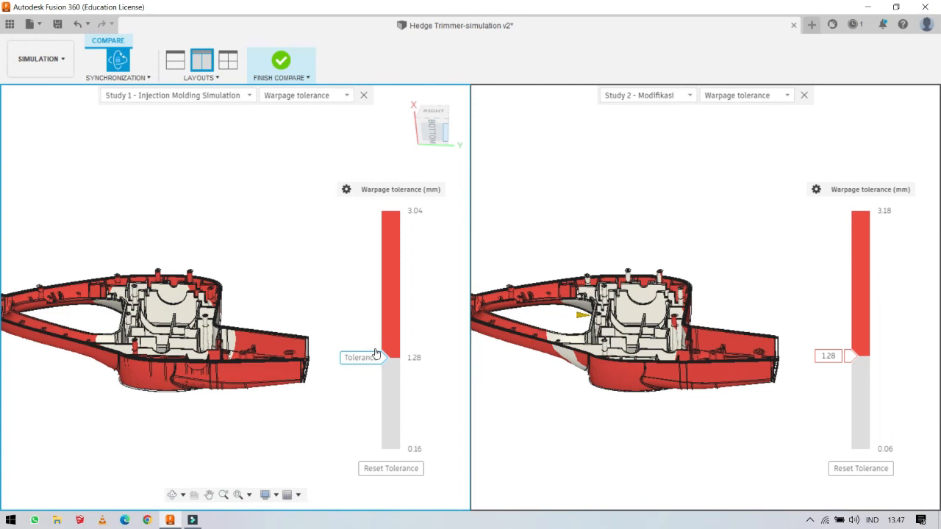
left_click(851, 356)
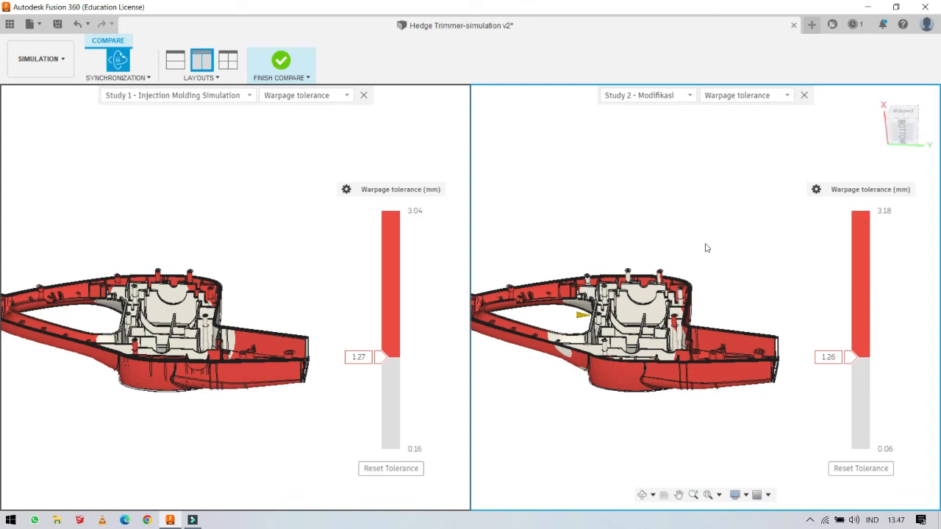
left_click(346, 96)
scroll(345, 155, "up", 5)
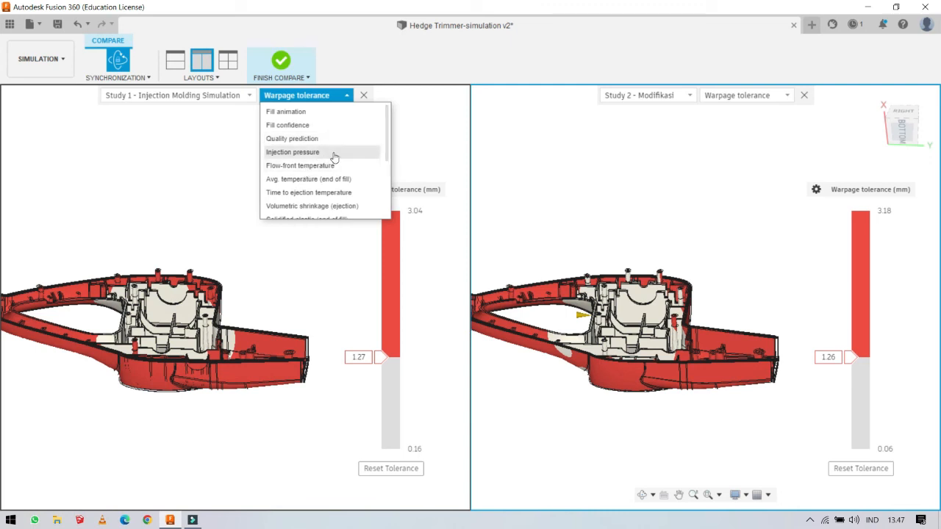
scroll(321, 168, "down", 5)
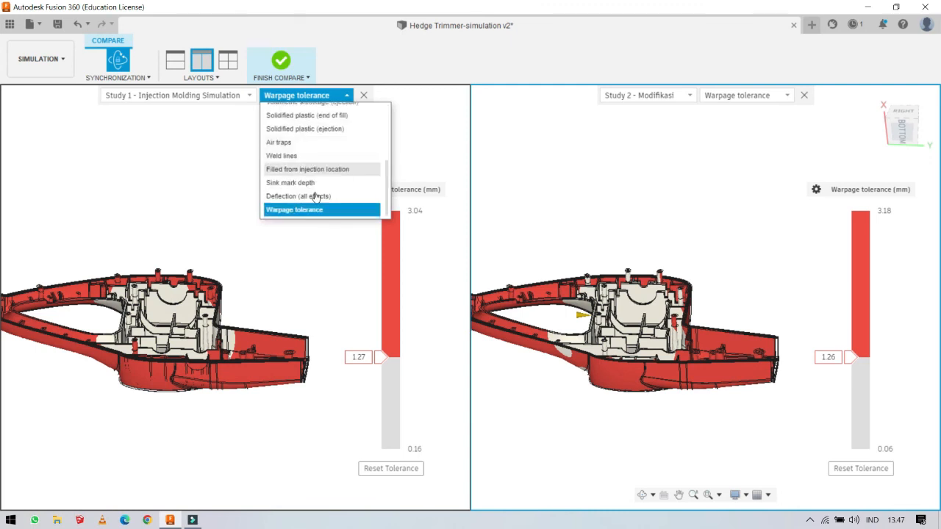
left_click(599, 195)
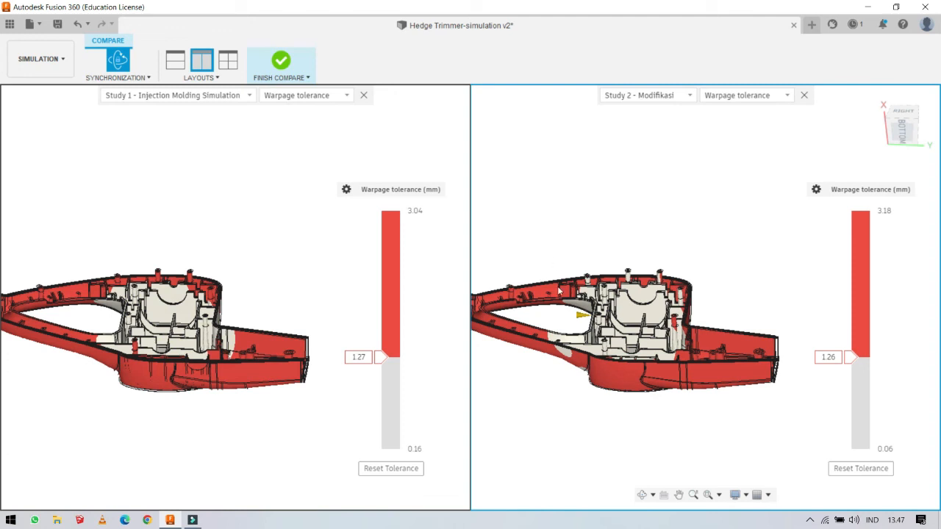
left_click(293, 236)
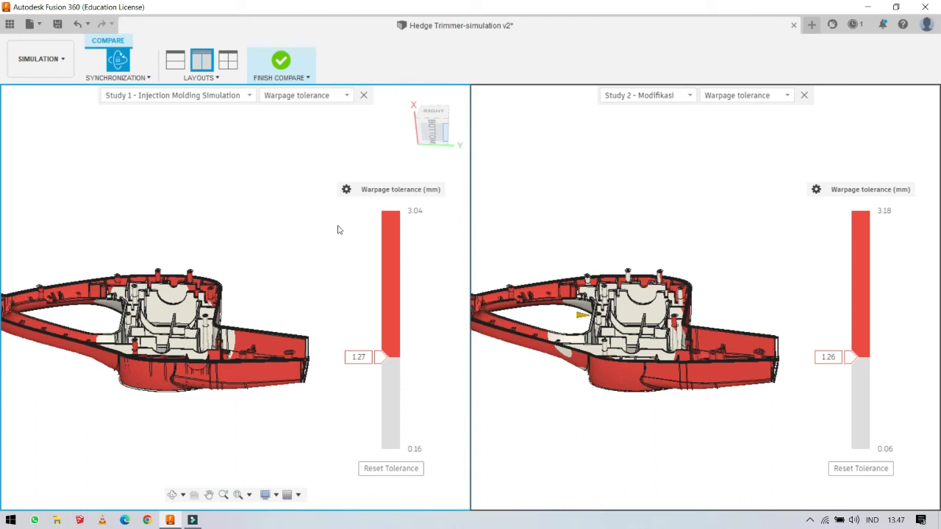
Show the Fill confidence result for Study 1 in the comparison.
left_click(347, 96)
scroll(318, 179, "up", 5)
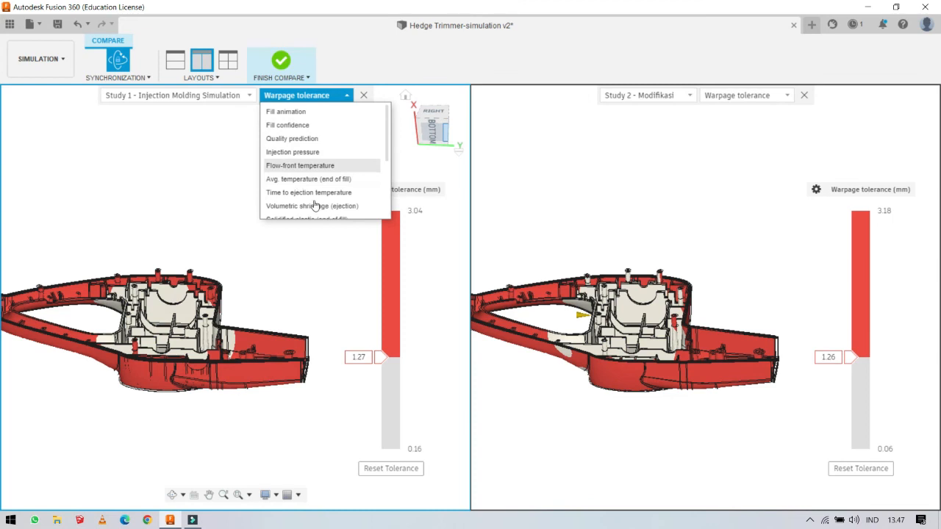
scroll(312, 204, "down", 5)
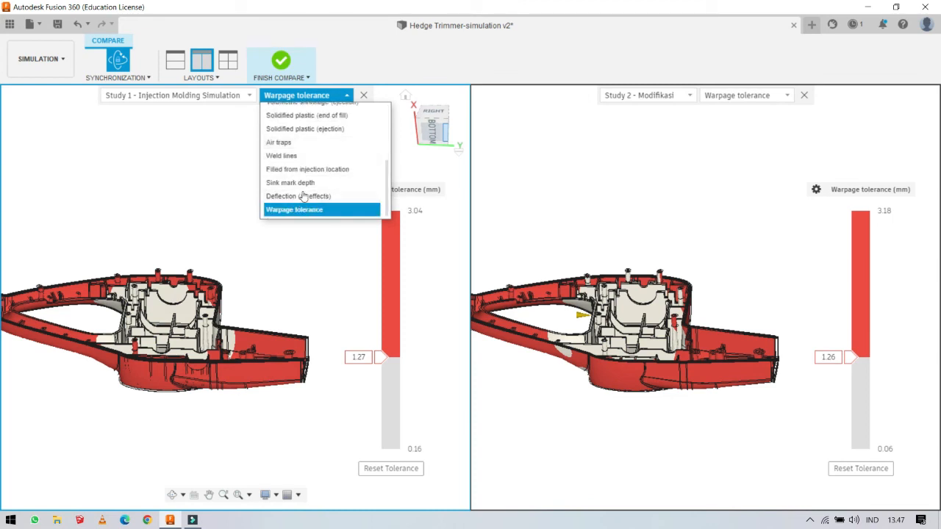
scroll(305, 188, "up", 1)
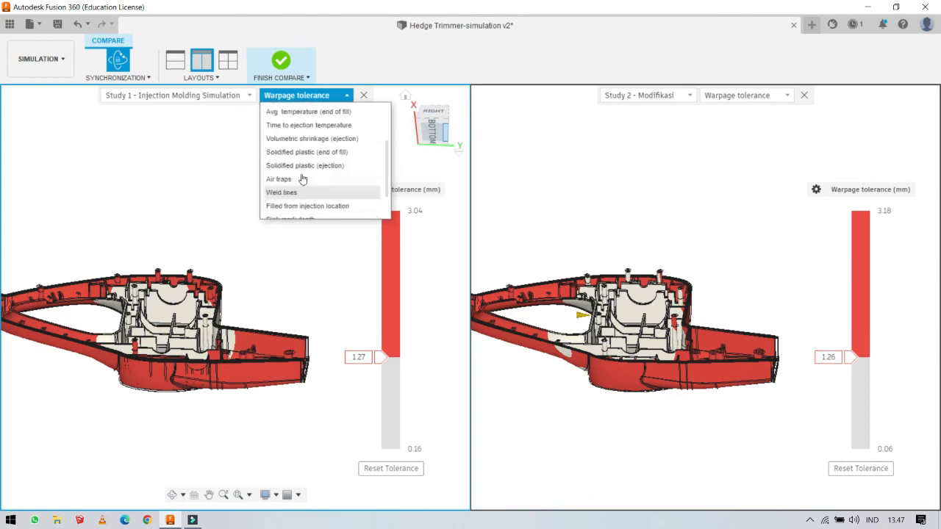
scroll(298, 188, "up", 2)
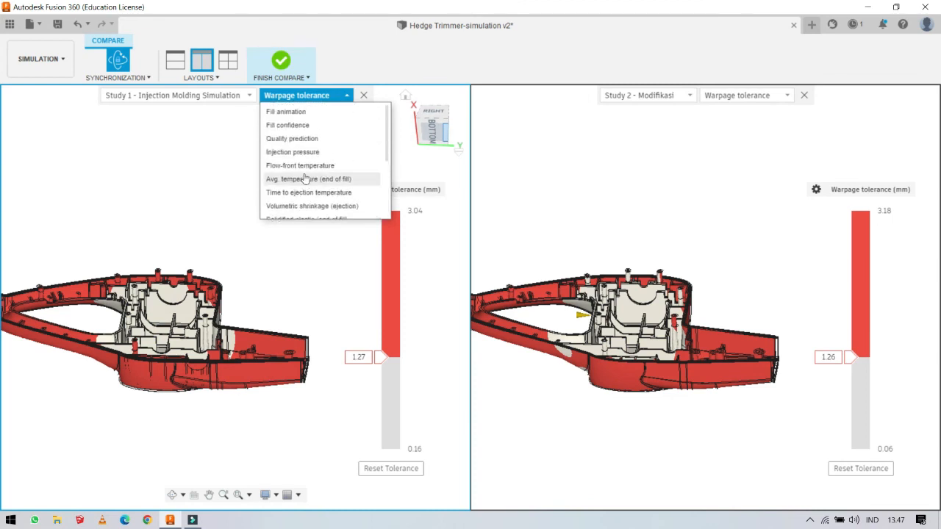
left_click(300, 127)
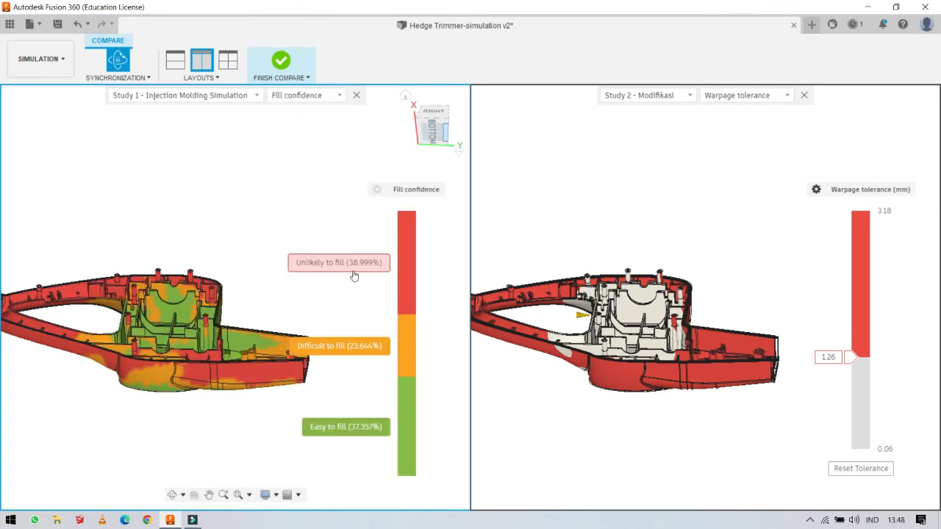
Show the Fill confidence result for Study 2 and compare both studies' fill regions across the housing's inner side.
middle_click_drag(227, 316, 253, 328, "shift")
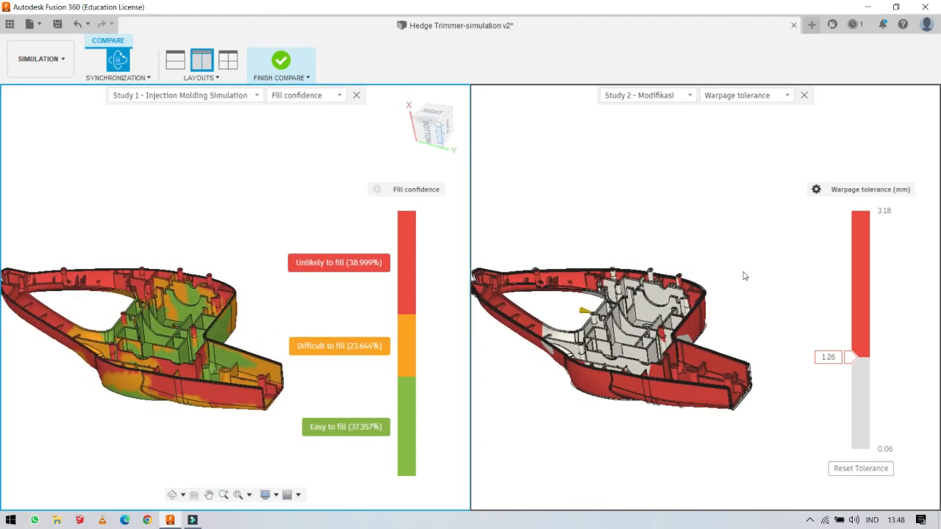
left_click(781, 97)
scroll(756, 132, "up", 5)
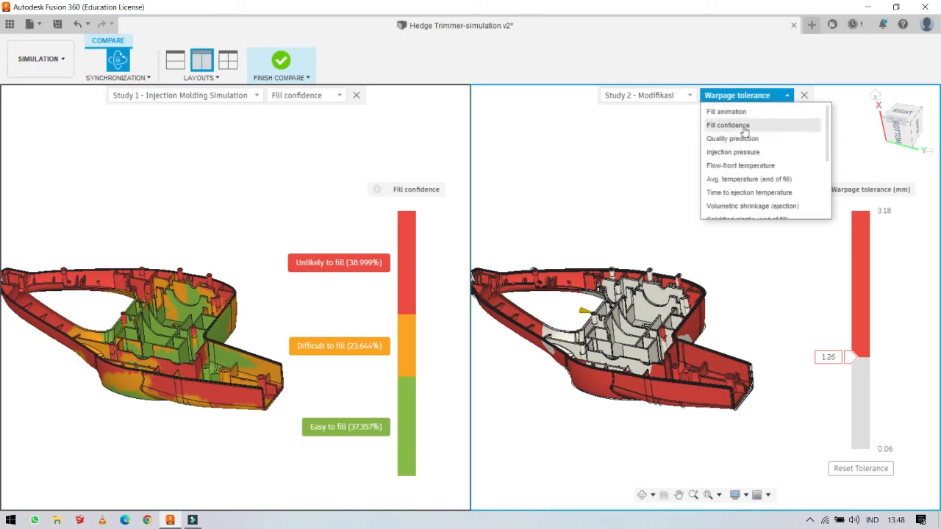
left_click(735, 125)
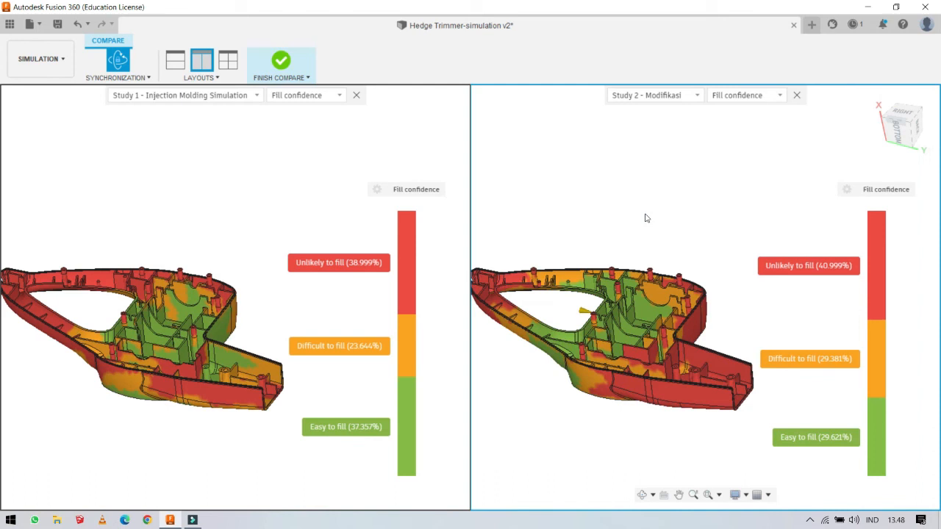
mouse_move(583, 312)
middle_mouse_down("shift")
mouse_move(593, 300)
mouse_move(645, 357)
mouse_move(662, 337)
mouse_move(662, 158)
middle_mouse_up("shift")
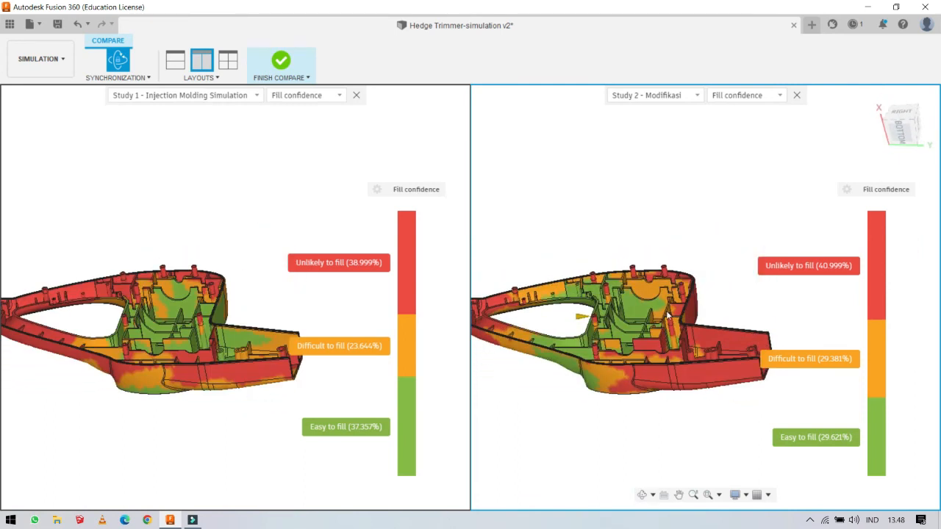
middle_click_drag(628, 271, 614, 297, "shift")
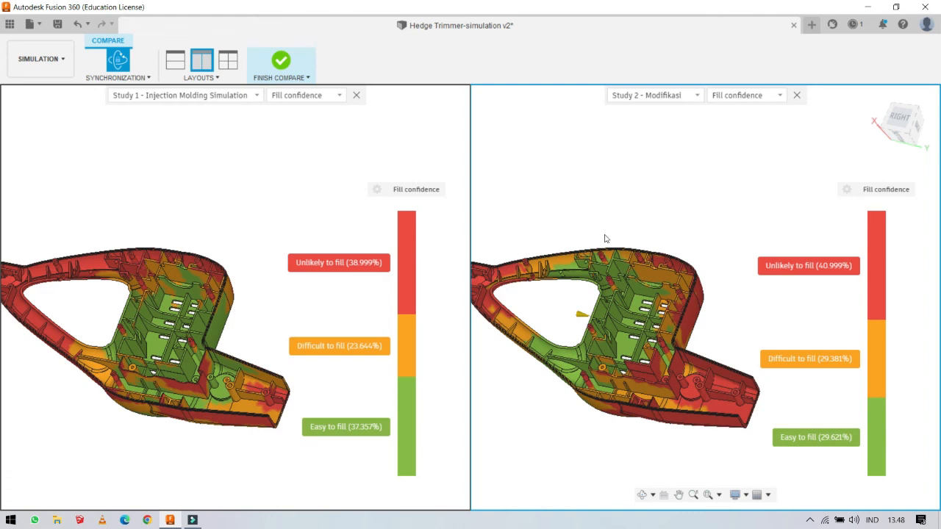
scroll(662, 245, "up", 2)
scroll(662, 245, "down", 3)
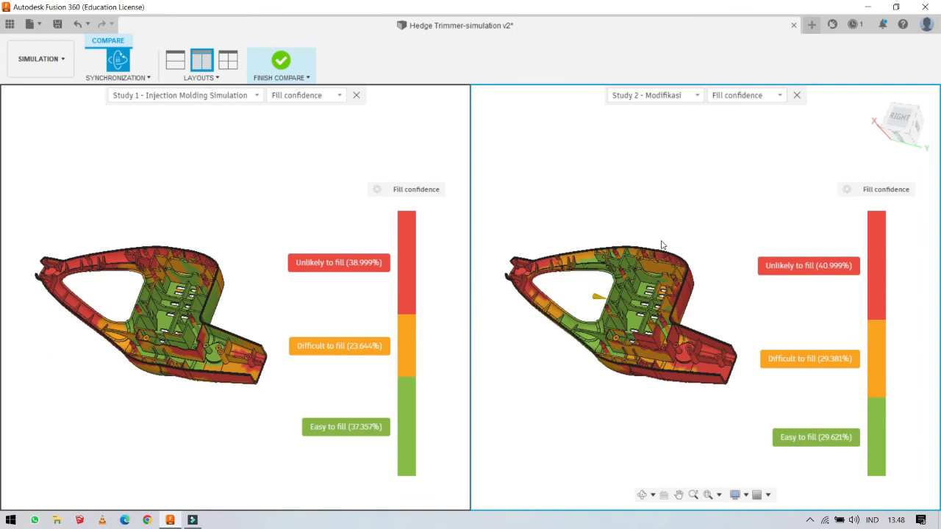